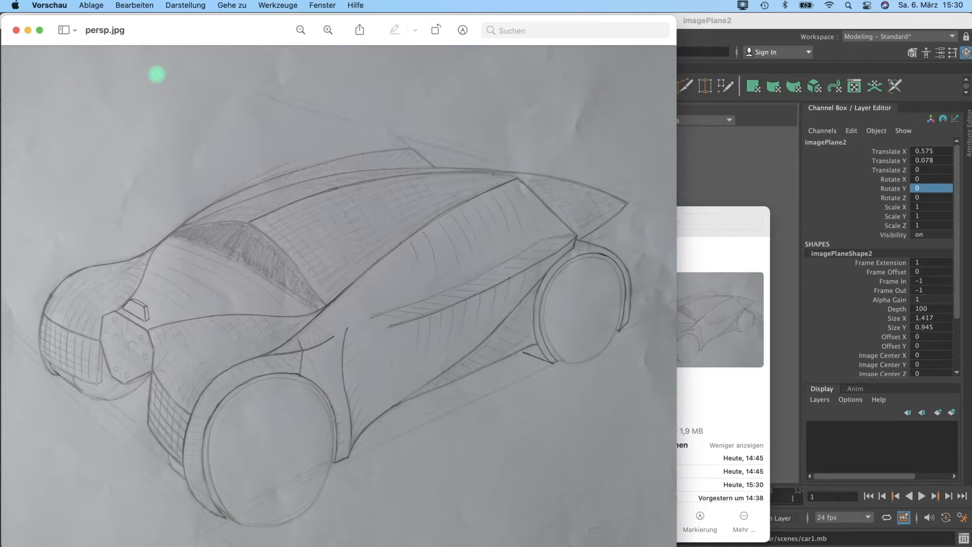
- Close the persp.jpg preview and bring the PDF with all car views to the front in Photoshop
{"action": "left_click", "coordinate": [17, 31]}
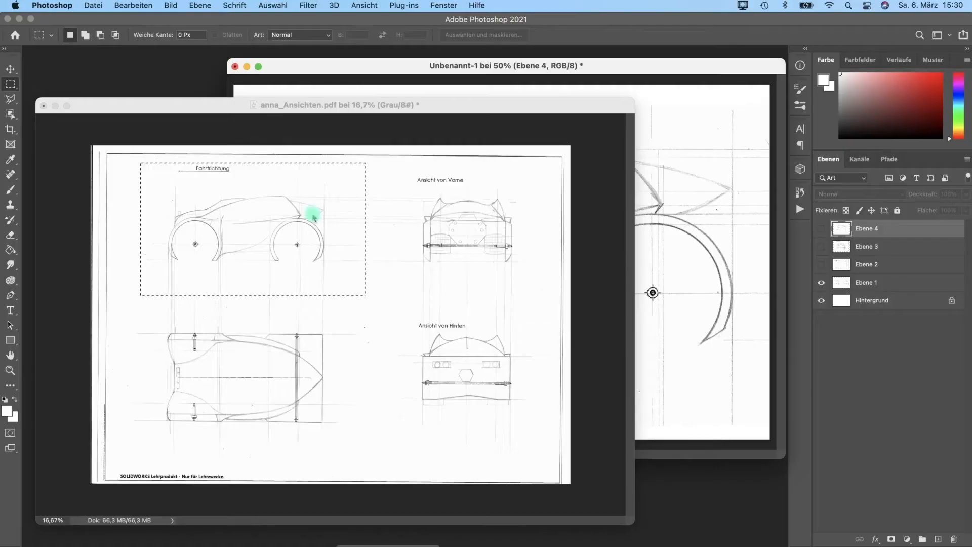
{"action": "left_click_drag", "start_coordinate": [421, 66], "coordinate": [423, 79]}
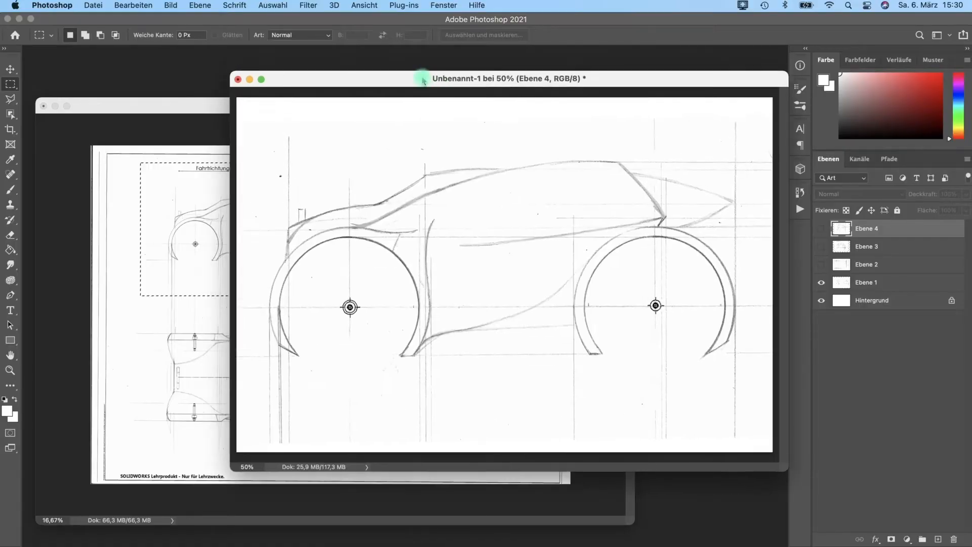
{"action": "left_click", "coordinate": [182, 105]}
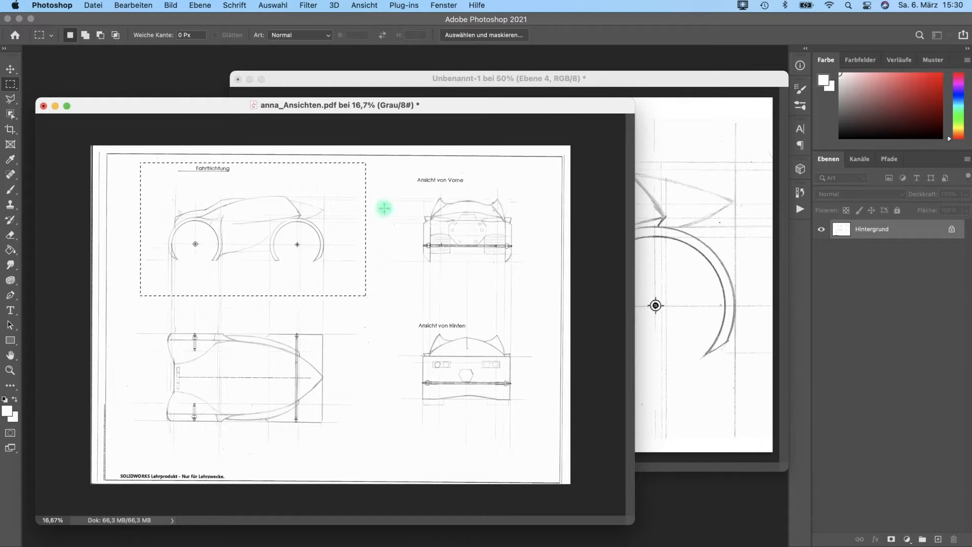
- Move the selected side view slightly up and to the right within the views PDF using the Move tool
{"action": "left_click", "coordinate": [10, 69]}
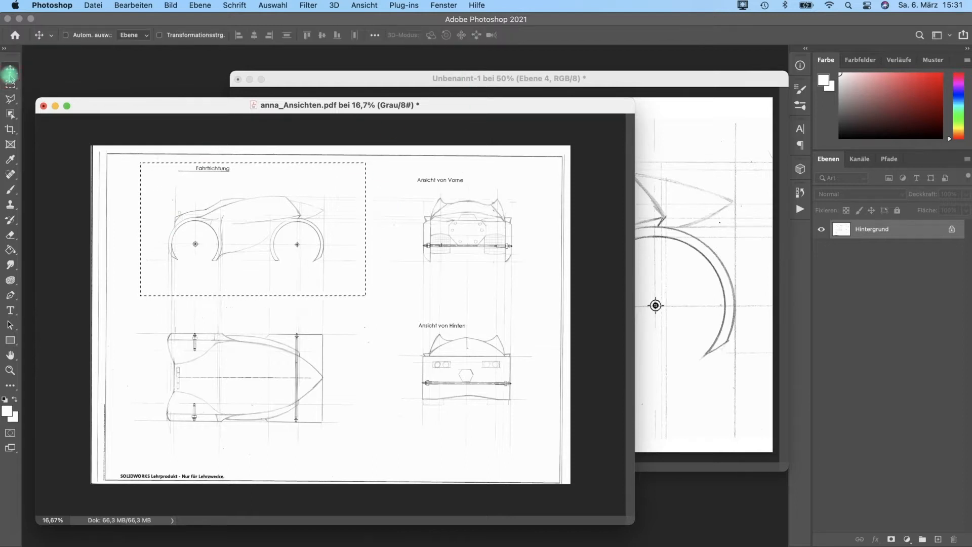
{"action": "left_click", "coordinate": [299, 81]}
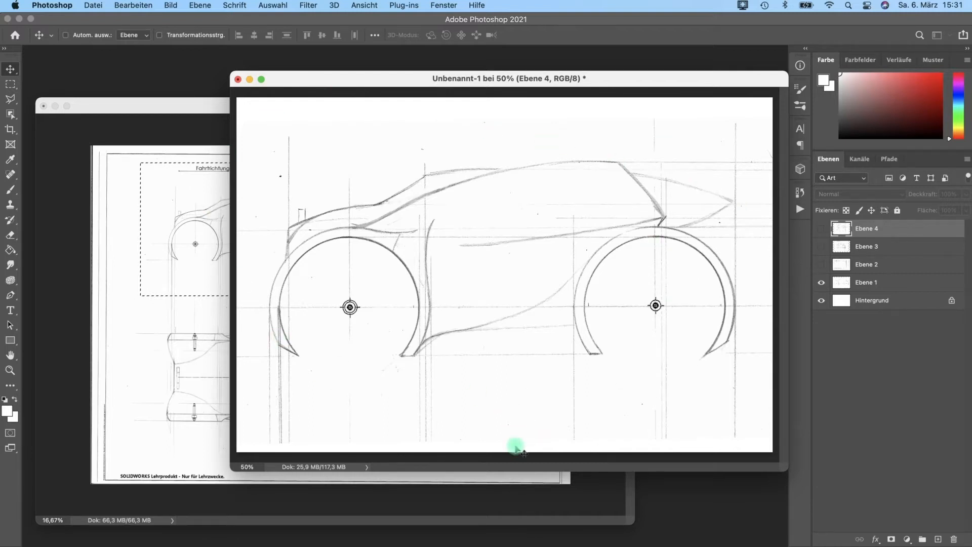
{"action": "left_click", "coordinate": [164, 106]}
{"action": "left_click_drag", "start_coordinate": [254, 217], "coordinate": [272, 203]}
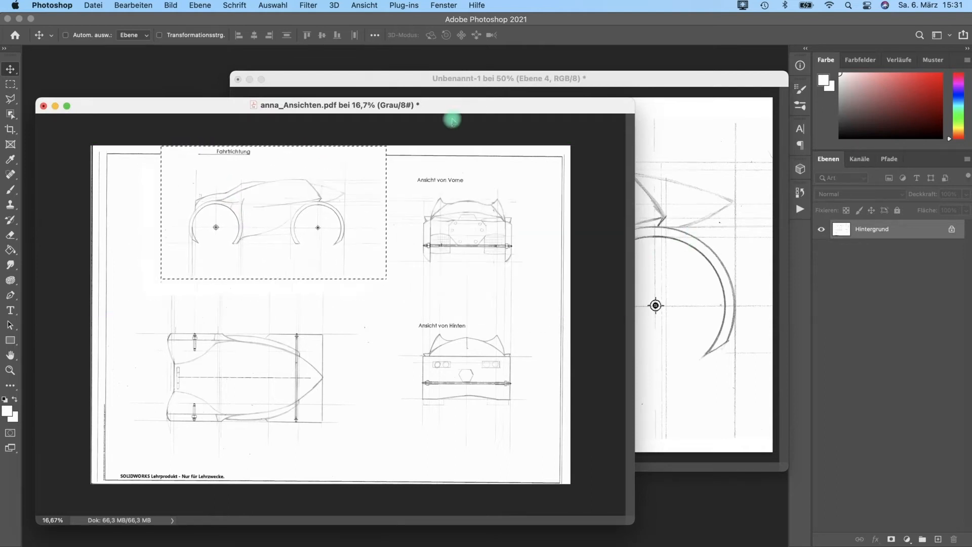
- Show the top-view layer Ebene 2 in Unbenannt-1 and check Ebene 3 and Ebene 4 by toggling their visibility
{"action": "left_click", "coordinate": [387, 76]}
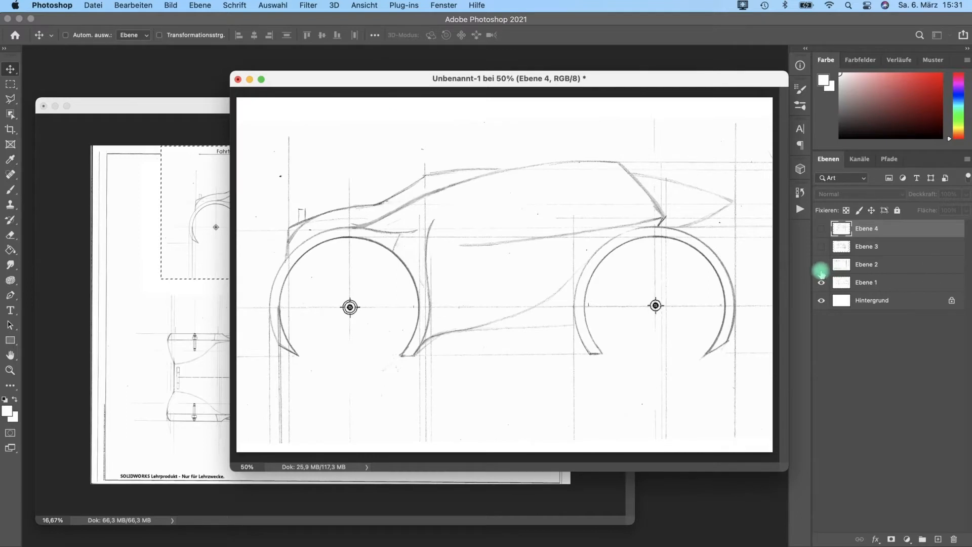
{"action": "left_click", "coordinate": [821, 265]}
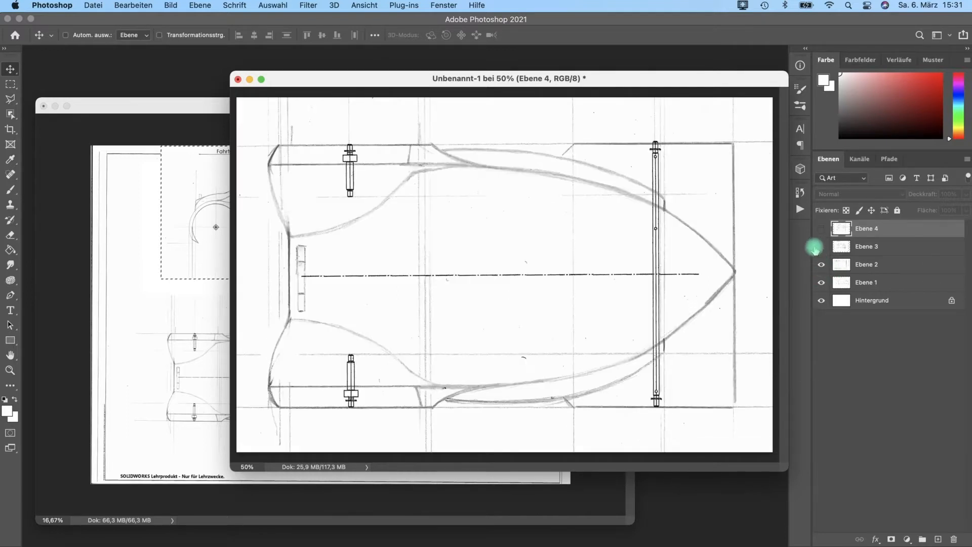
{"action": "left_click", "coordinate": [820, 243]}
{"action": "left_click", "coordinate": [820, 227]}
{"action": "left_click", "coordinate": [823, 250]}
{"action": "left_click", "coordinate": [818, 229]}
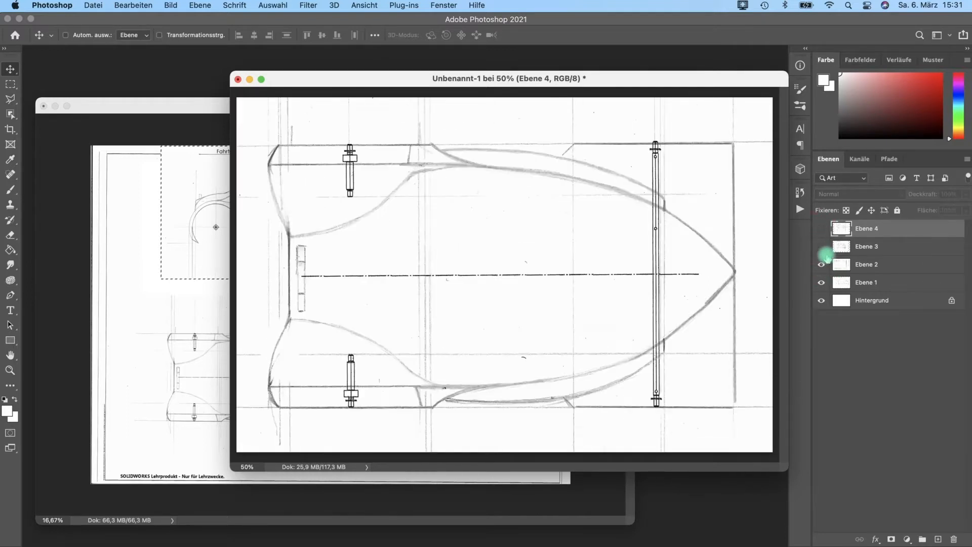
- Set the opacity of Ebene 2 to 58% to overlay the top view on the side view
{"action": "left_click", "coordinate": [820, 265]}
{"action": "left_click", "coordinate": [820, 264]}
{"action": "left_click", "coordinate": [867, 264]}
{"action": "left_click", "coordinate": [965, 194]}
{"action": "mouse_move", "coordinate": [948, 207]}
{"action": "left_mouse_down"}
{"action": "mouse_move", "coordinate": [933, 211]}
{"action": "mouse_move", "coordinate": [942, 210]}
{"action": "left_mouse_up"}
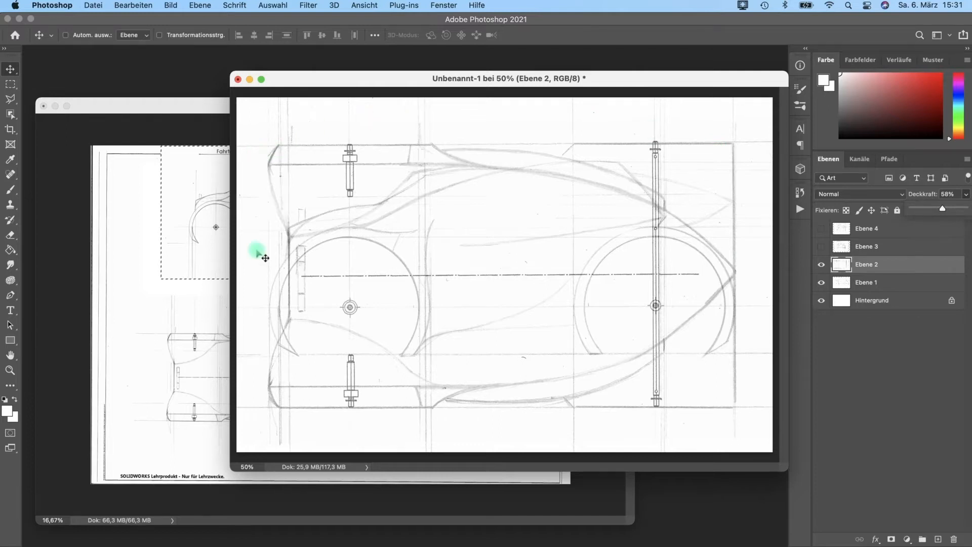
- Hide the side and top view layers Ebene 1 and Ebene 2, and show Ebene 3 and Ebene 4
{"action": "left_click", "coordinate": [821, 265]}
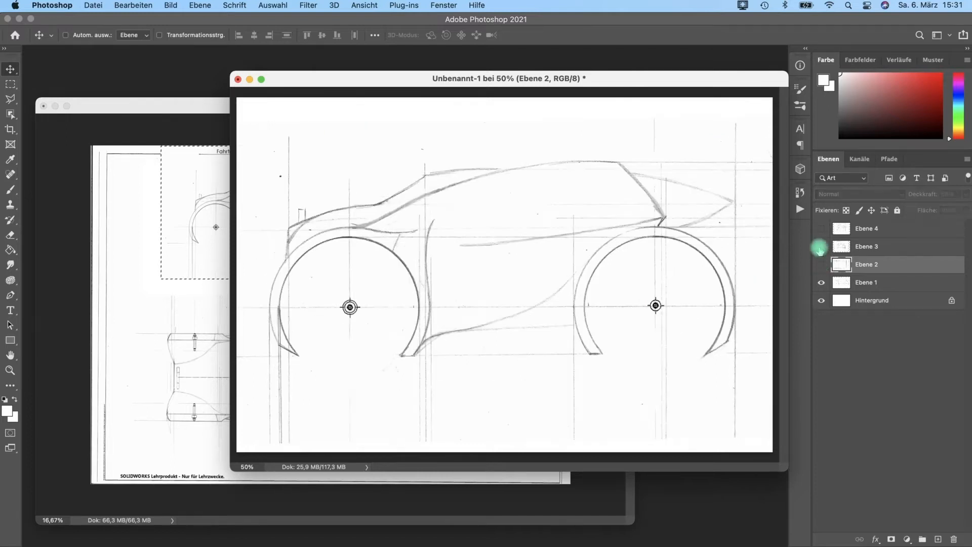
{"action": "left_click", "coordinate": [820, 246]}
{"action": "left_click", "coordinate": [821, 230]}
{"action": "left_click", "coordinate": [822, 283]}
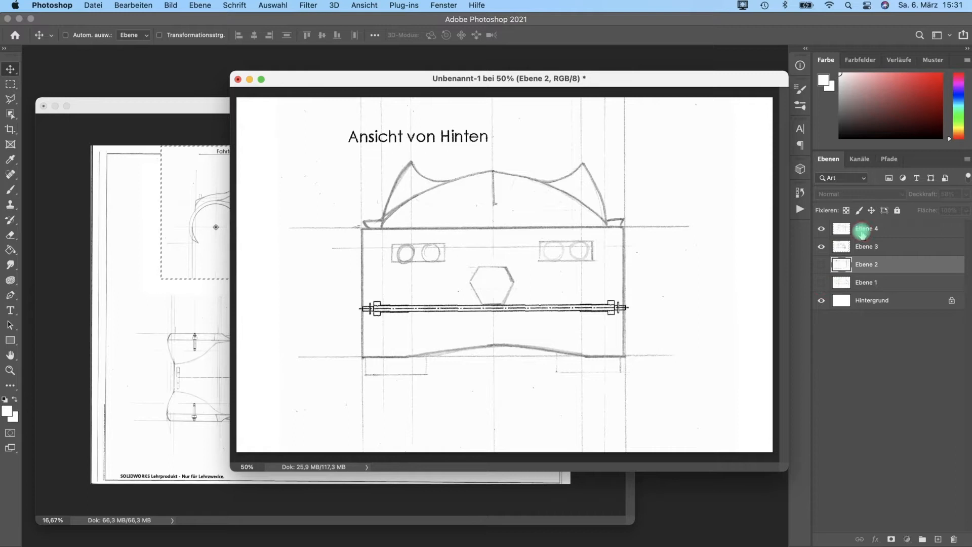
- Set the opacity of Ebene 4 to 45%, and switch the visible layers back to Ebene 1 and Ebene 2
{"action": "left_click", "coordinate": [864, 229]}
{"action": "left_click", "coordinate": [821, 229]}
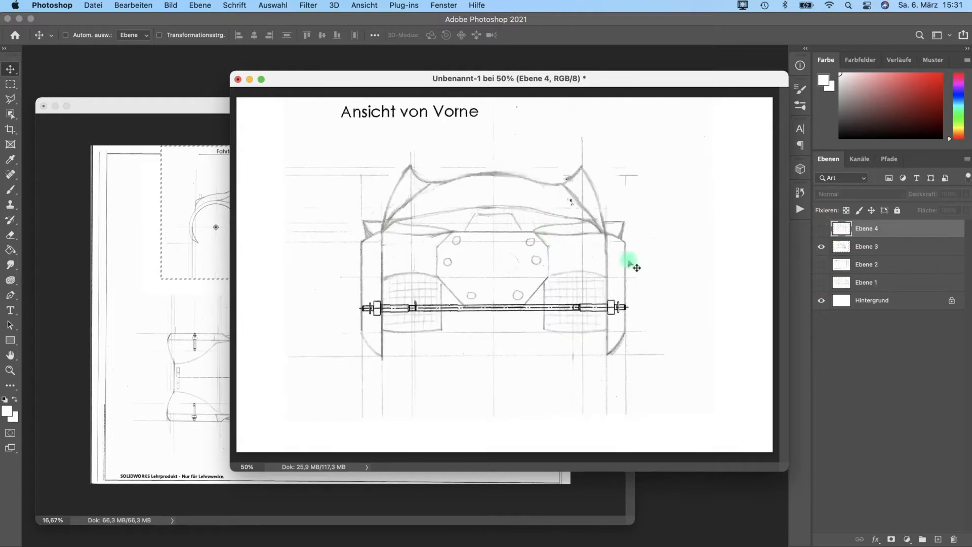
{"action": "left_click", "coordinate": [821, 229]}
{"action": "left_click", "coordinate": [965, 194]}
{"action": "left_click_drag", "start_coordinate": [962, 208], "coordinate": [935, 209]}
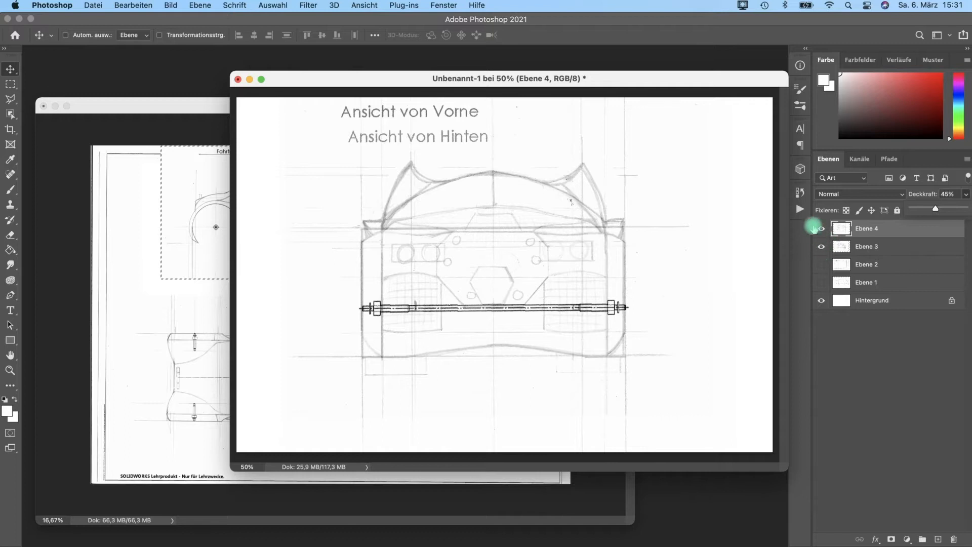
{"action": "left_click_drag", "start_coordinate": [822, 231], "coordinate": [822, 282]}
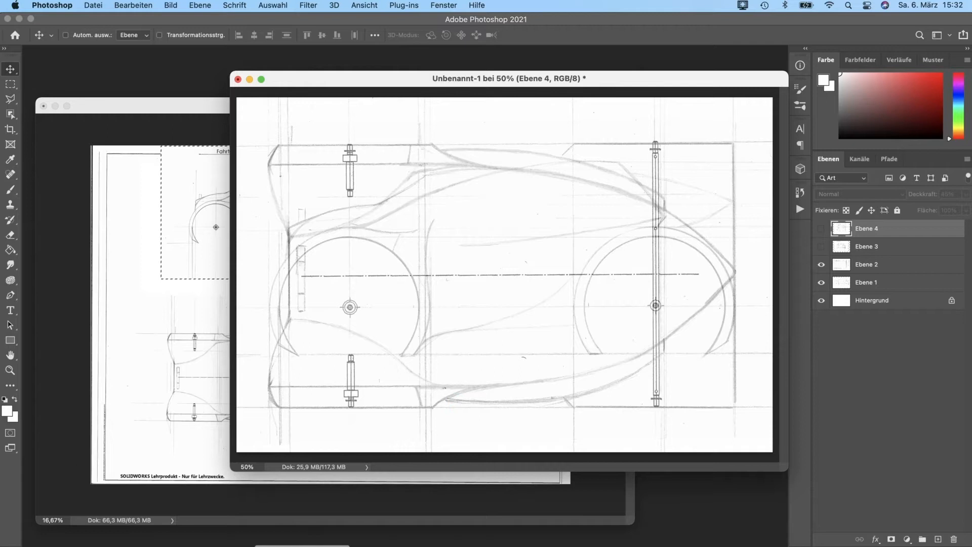
- Switch to Finder and look through the scenes and sourceimages folders of the car project
{"action": "left_click", "coordinate": [131, 546]}
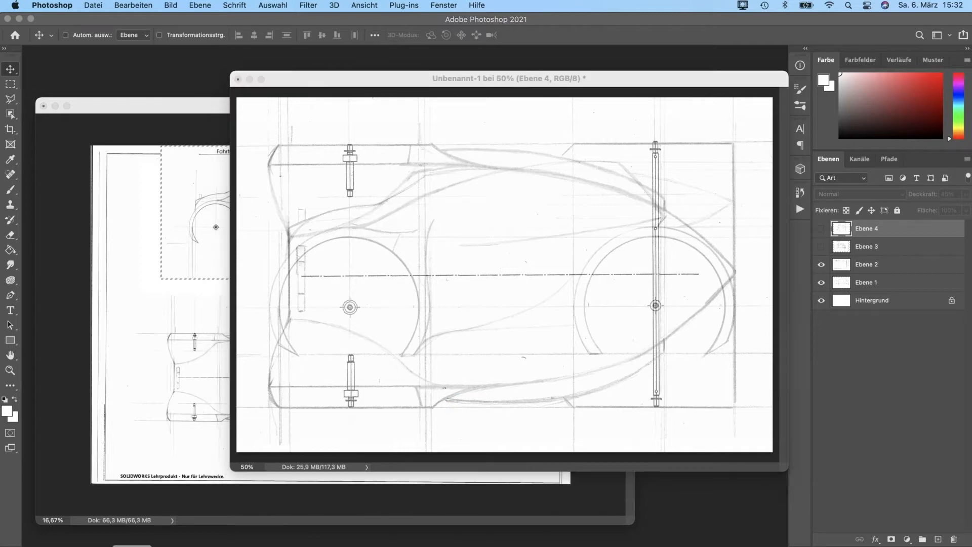
{"action": "left_click", "coordinate": [317, 244]}
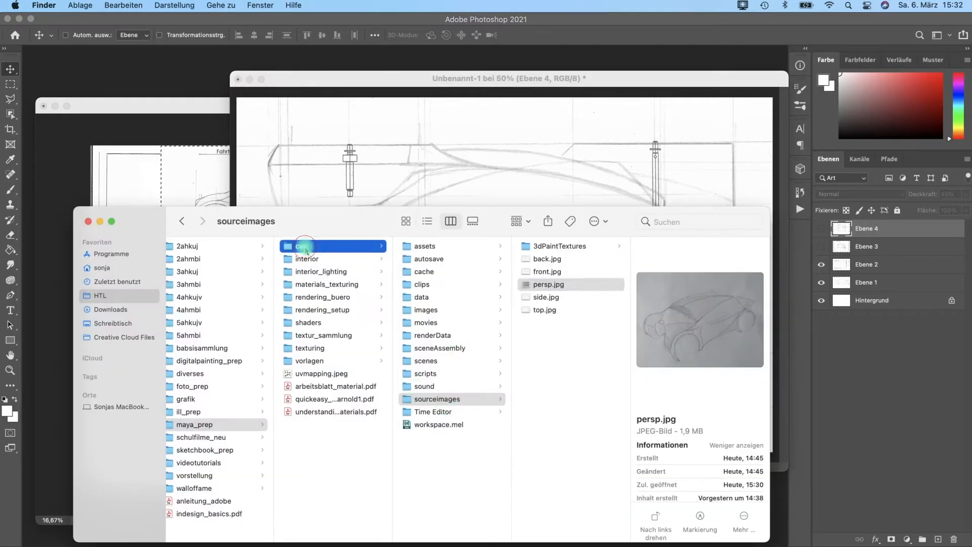
{"action": "left_click", "coordinate": [427, 362]}
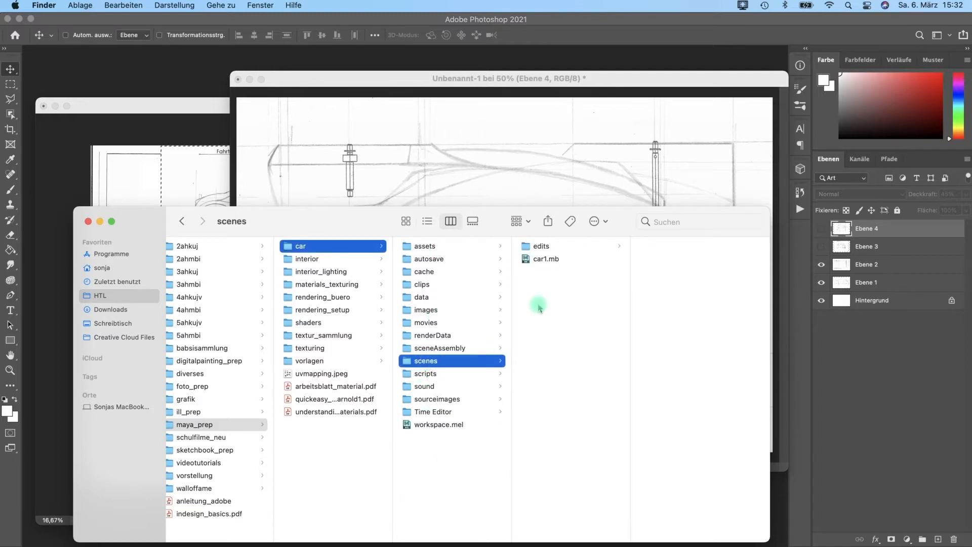
{"action": "left_click", "coordinate": [441, 400]}
- Preview the reference images back.jpg, front.jpg, side.jpg, top.jpg and persp.jpg
{"action": "left_click", "coordinate": [545, 259]}
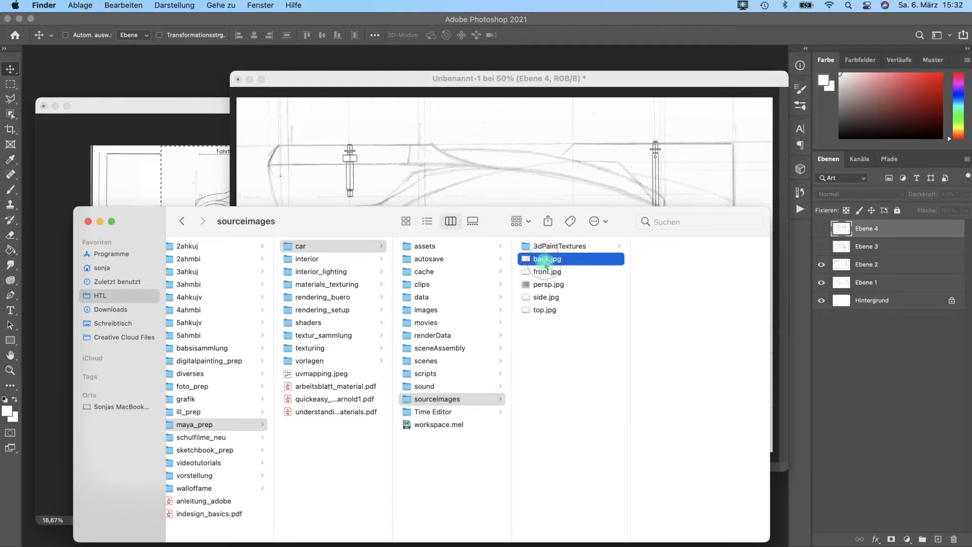
{"action": "left_click", "coordinate": [540, 271]}
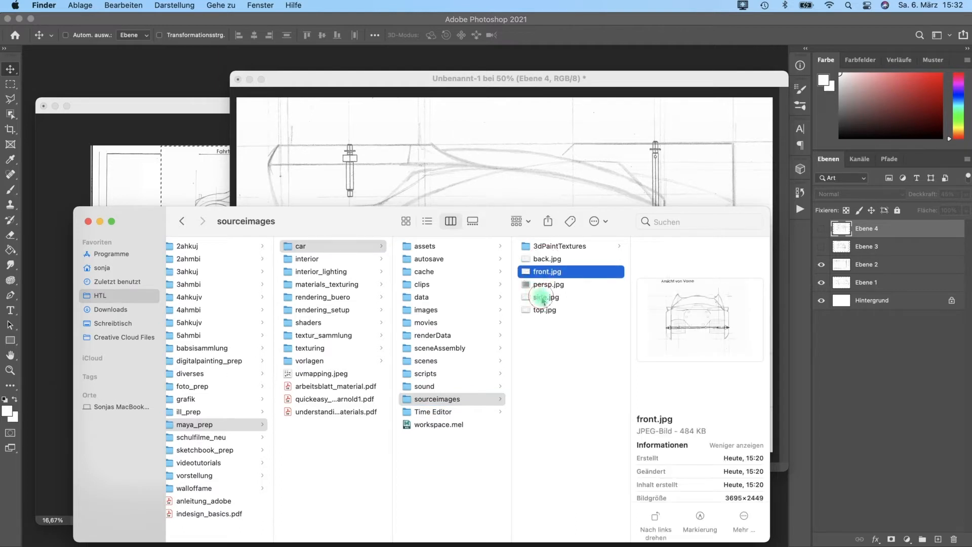
{"action": "left_click", "coordinate": [543, 300]}
{"action": "left_click", "coordinate": [545, 310]}
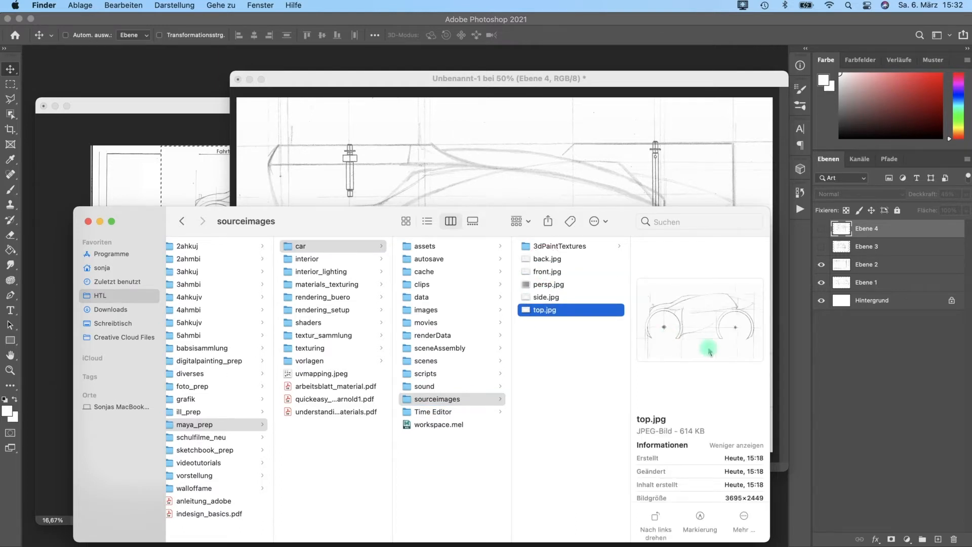
{"action": "left_click", "coordinate": [550, 285]}
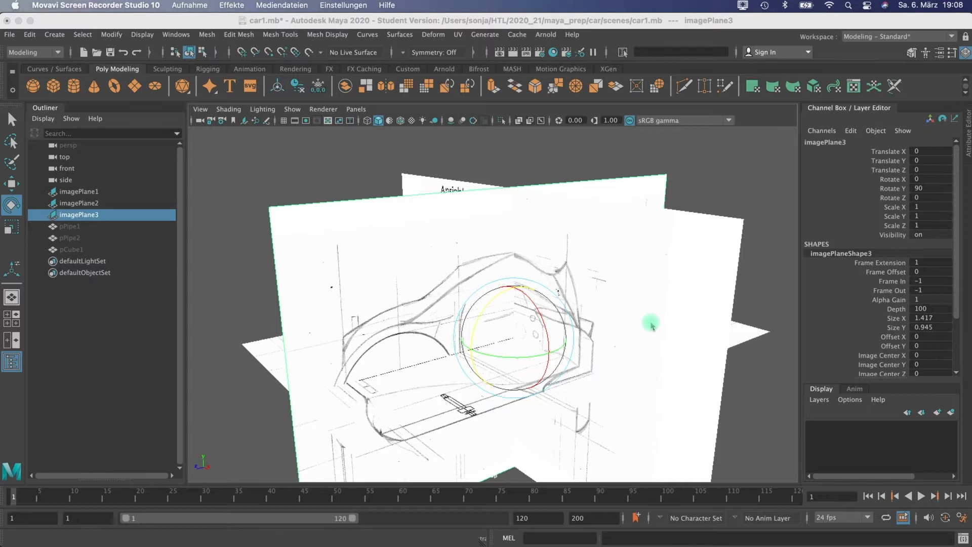
- Examine in Maya how the three image planes line up across the four-view layout and the perspective view
{"action": "left_click_drag", "start_coordinate": [503, 245], "coordinate": [438, 284], "text": "alt"}
{"action": "key", "text": "space"}
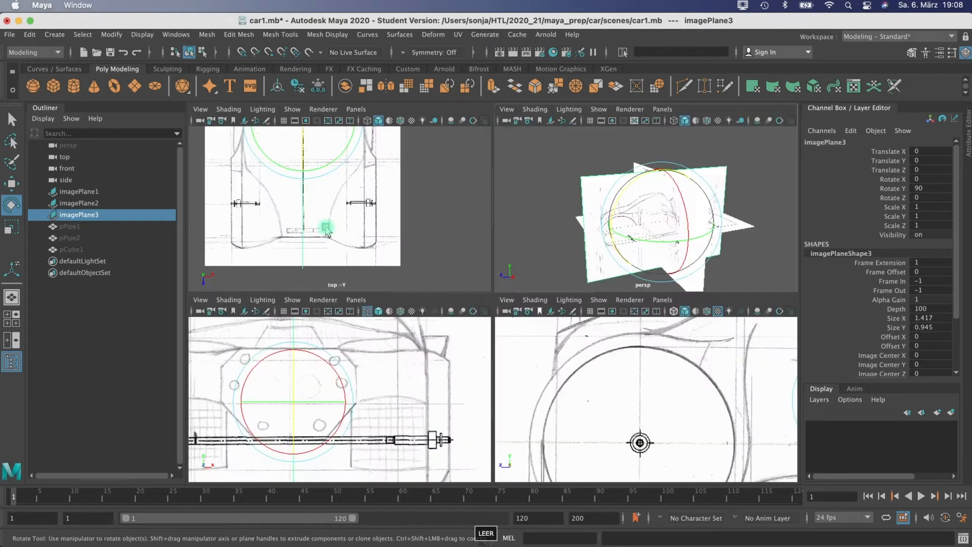
{"action": "scroll", "coordinate": [342, 242], "scroll_direction": "down", "scroll_amount": 3}
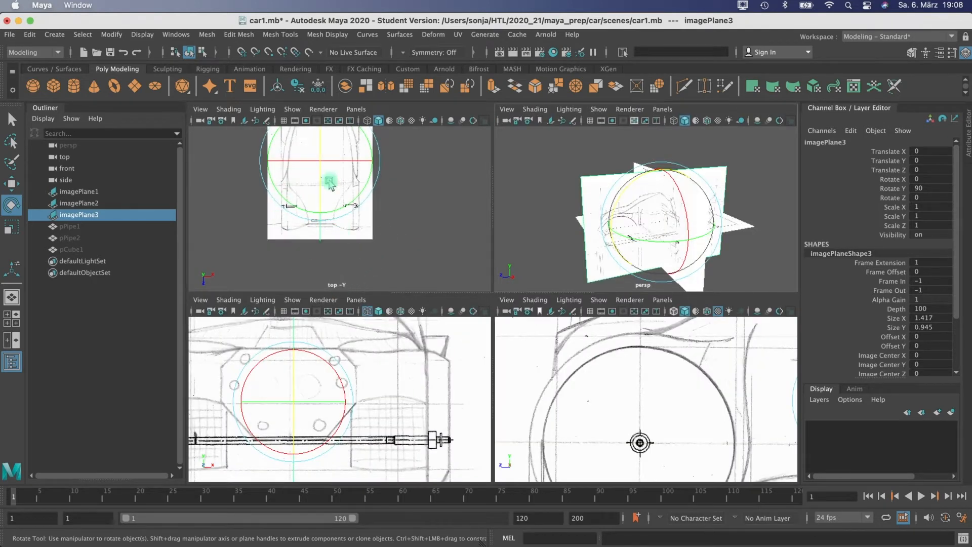
{"action": "scroll", "coordinate": [321, 456], "scroll_direction": "down", "scroll_amount": 4}
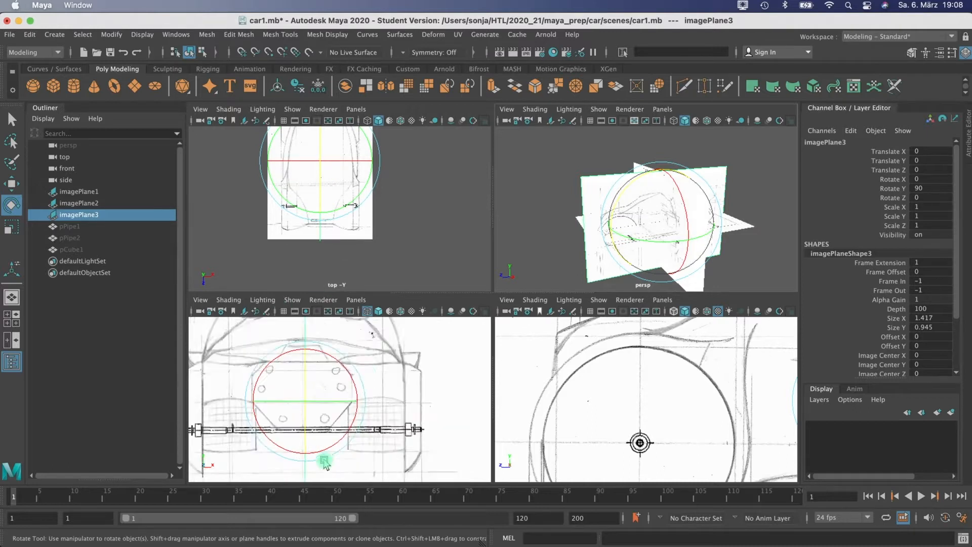
{"action": "scroll", "coordinate": [674, 236], "scroll_direction": "down", "scroll_amount": 3}
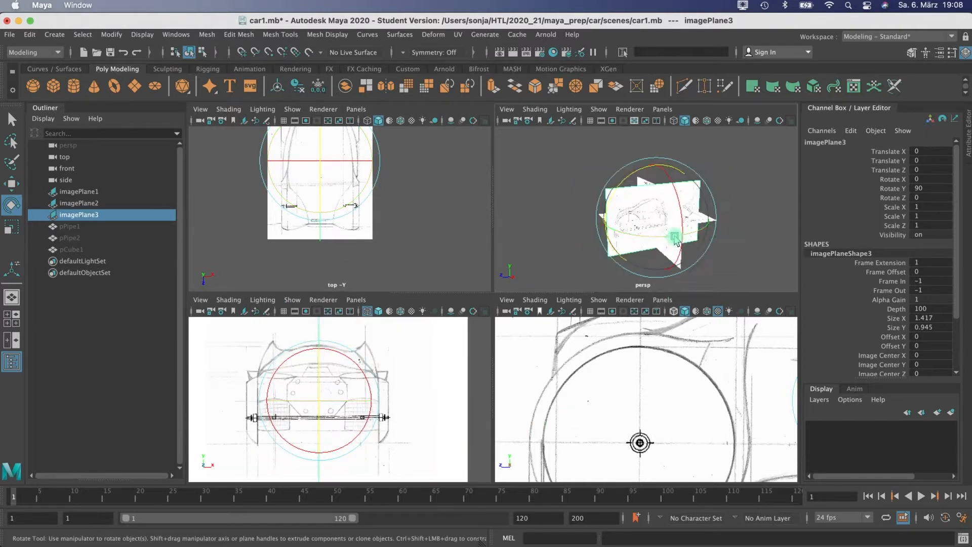
{"action": "scroll", "coordinate": [674, 236], "scroll_direction": "up", "scroll_amount": 10}
{"action": "left_click_drag", "start_coordinate": [673, 235], "coordinate": [702, 226], "text": "alt"}
{"action": "scroll", "coordinate": [704, 231], "scroll_direction": "down", "scroll_amount": 5}
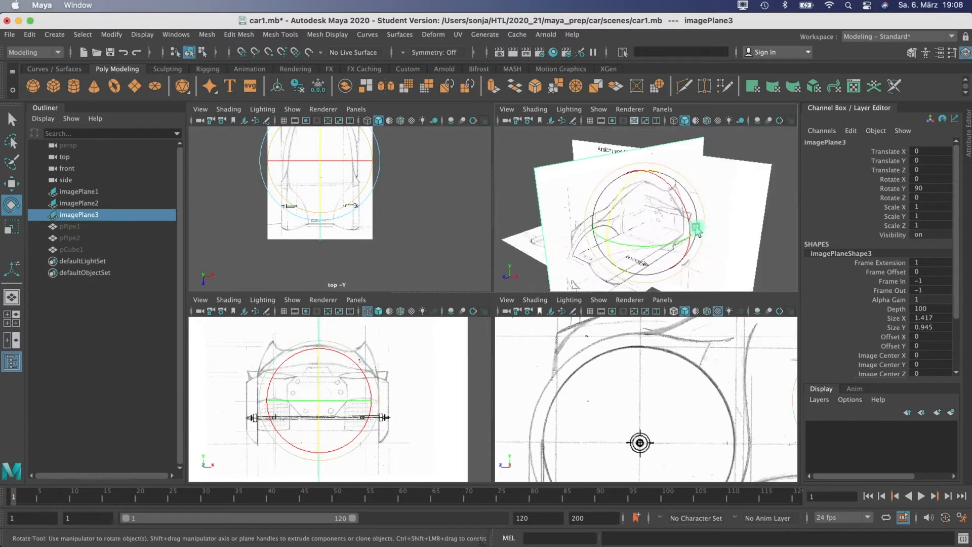
{"action": "key", "text": "space"}
{"action": "left_click_drag", "start_coordinate": [472, 187], "coordinate": [473, 235], "text": "alt"}
{"action": "key", "text": "w"}
{"action": "mouse_move", "coordinate": [562, 276]}
{"action": "left_mouse_down", "text": "alt"}
{"action": "mouse_move", "coordinate": [562, 254]}
{"action": "mouse_move", "coordinate": [458, 295]}
{"action": "mouse_move", "coordinate": [475, 332]}
{"action": "mouse_move", "coordinate": [288, 386]}
{"action": "left_mouse_up", "text": "alt"}
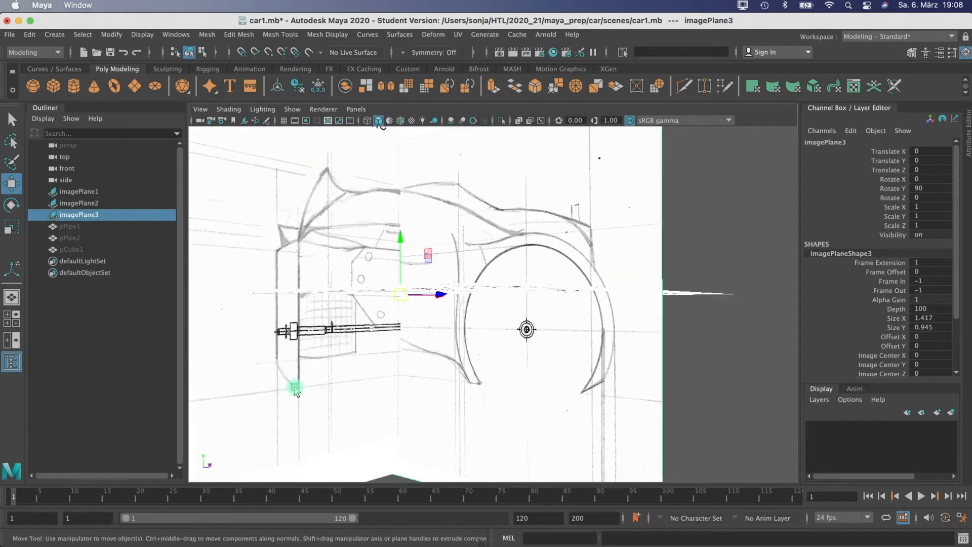
{"action": "mouse_move", "coordinate": [482, 383]}
{"action": "left_mouse_down", "text": "alt"}
{"action": "mouse_move", "coordinate": [364, 257]}
{"action": "mouse_move", "coordinate": [309, 314]}
{"action": "mouse_move", "coordinate": [275, 382]}
{"action": "mouse_move", "coordinate": [260, 384]}
{"action": "mouse_move", "coordinate": [416, 243]}
{"action": "mouse_move", "coordinate": [529, 167]}
{"action": "left_mouse_up", "text": "alt"}
- Select the front-view image plane imagePlane2, maximize the front view and turn on its grid
{"action": "left_click", "coordinate": [557, 138]}
{"action": "key", "text": "space"}
{"action": "key", "text": "space"}
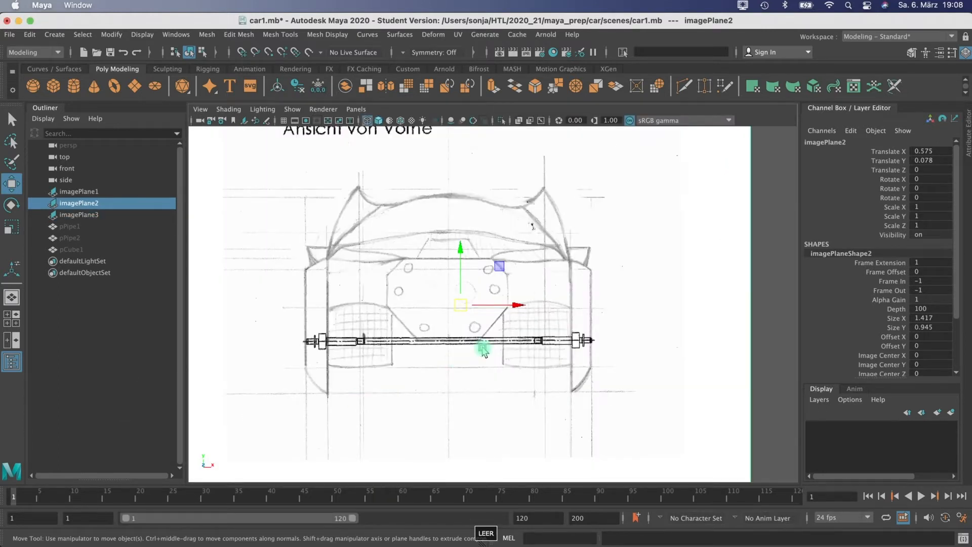
{"action": "left_click", "coordinate": [229, 109]}
{"action": "mouse_move", "coordinate": [259, 110]}
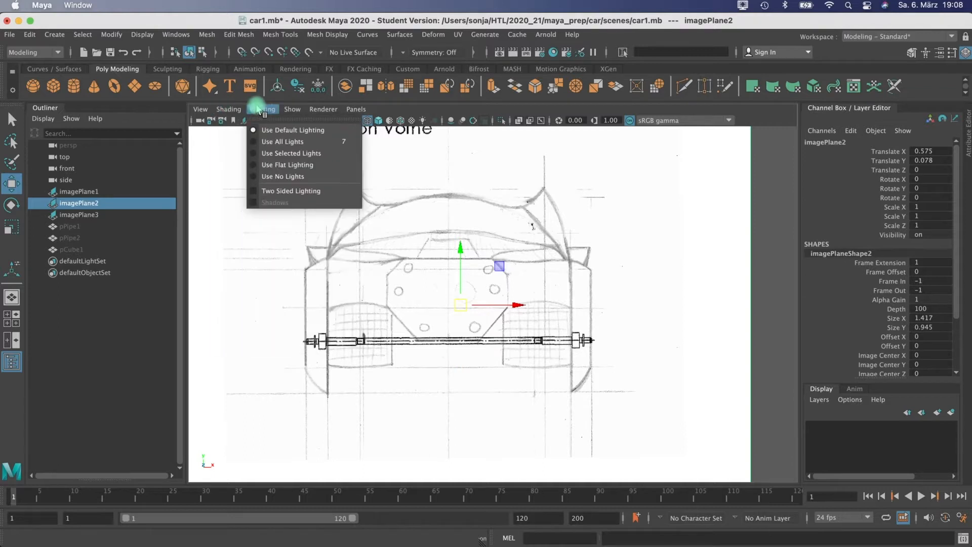
{"action": "mouse_move", "coordinate": [292, 108]}
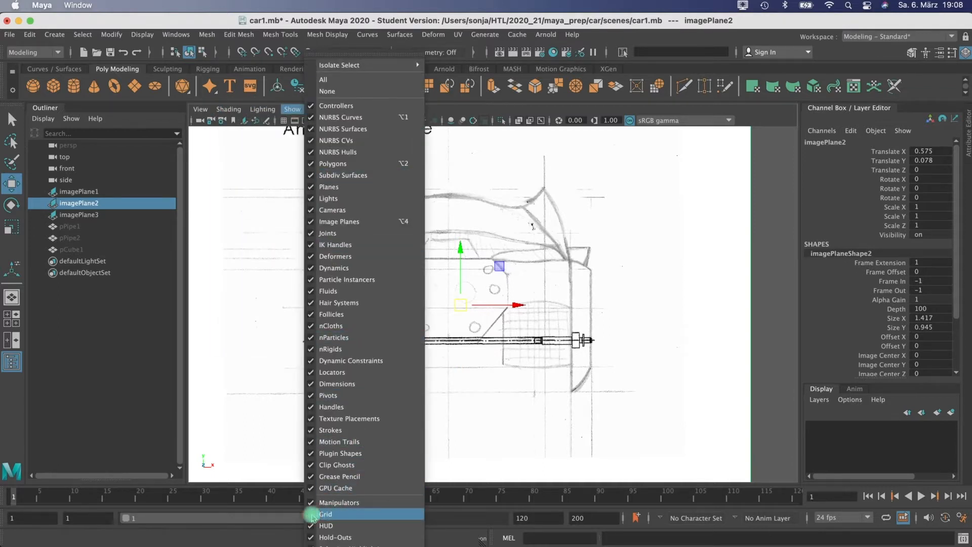
{"action": "left_click", "coordinate": [312, 515]}
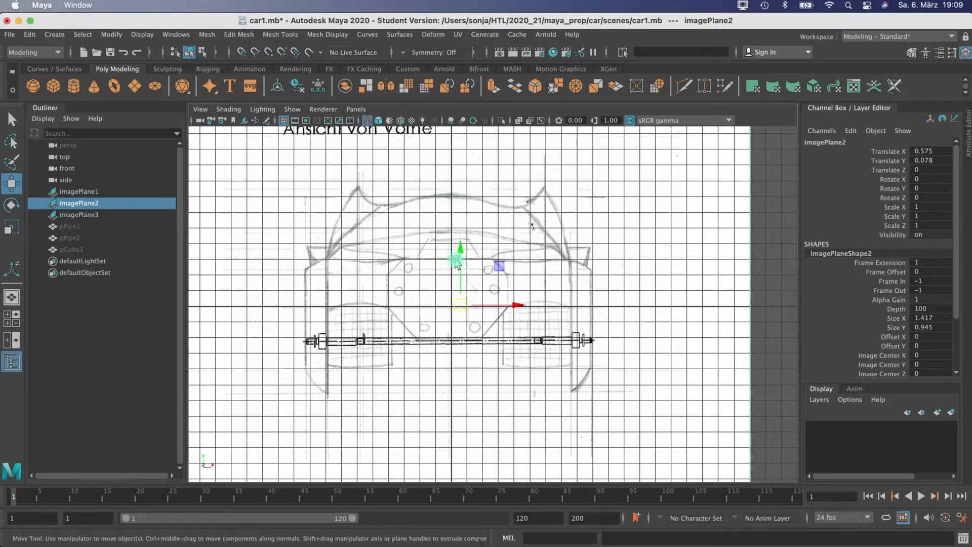
- Move imagePlane2 along X to 0.723 to centre the car on the grid, and check it in the perspective view
{"action": "left_click_drag", "start_coordinate": [520, 308], "coordinate": [523, 308]}
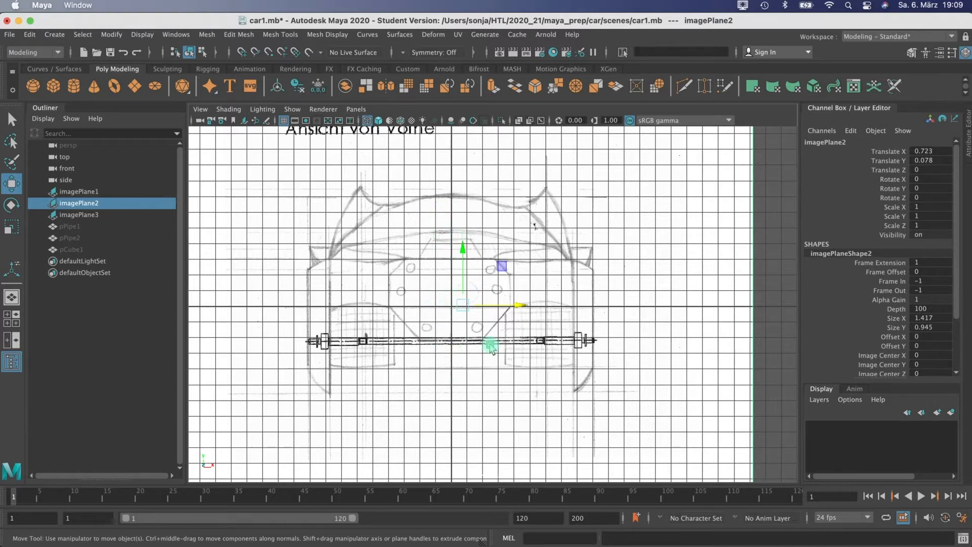
{"action": "key", "text": "space"}
{"action": "key", "text": "space"}
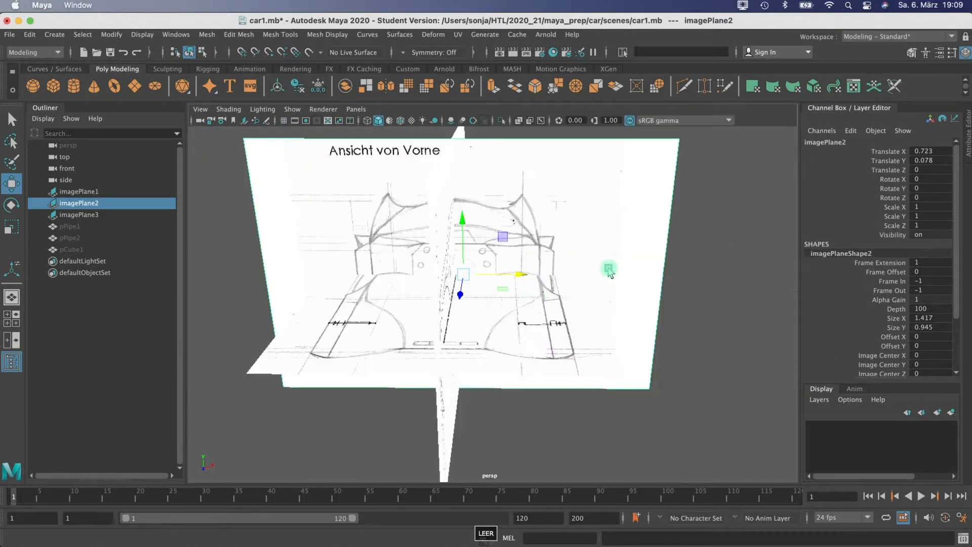
{"action": "mouse_move", "coordinate": [544, 271]}
{"action": "left_mouse_down", "text": "alt"}
{"action": "mouse_move", "coordinate": [581, 243]}
{"action": "mouse_move", "coordinate": [575, 264]}
{"action": "mouse_move", "coordinate": [572, 253]}
{"action": "mouse_move", "coordinate": [541, 276]}
{"action": "mouse_move", "coordinate": [527, 274]}
{"action": "mouse_move", "coordinate": [556, 211]}
{"action": "mouse_move", "coordinate": [555, 283]}
{"action": "left_mouse_up", "text": "alt"}
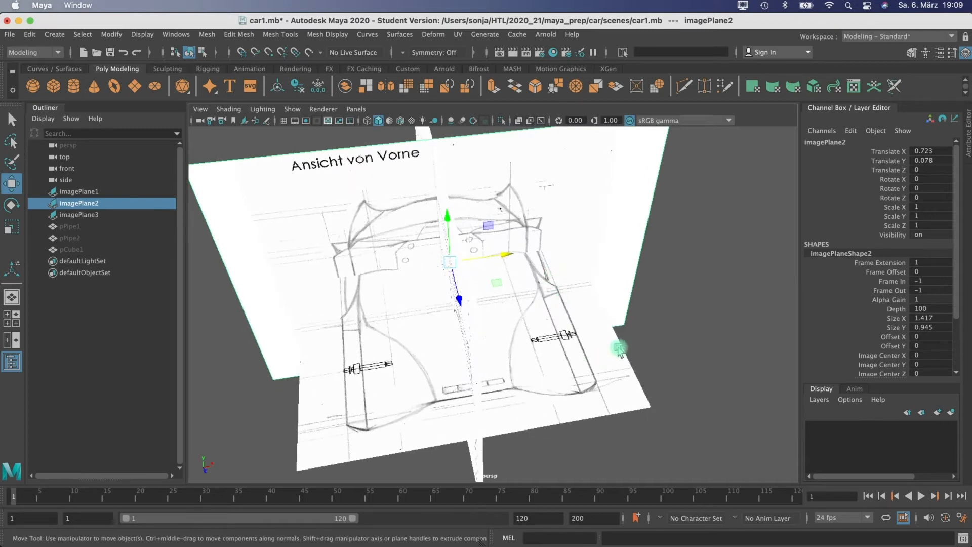
- Select the top-view image plane imagePlane1 and move it to -9.622 in Z and -0.121 in X
{"action": "left_click", "coordinate": [591, 378]}
{"action": "left_click_drag", "start_coordinate": [590, 377], "coordinate": [653, 362], "text": "alt"}
{"action": "left_click_drag", "start_coordinate": [468, 312], "coordinate": [356, 287]}
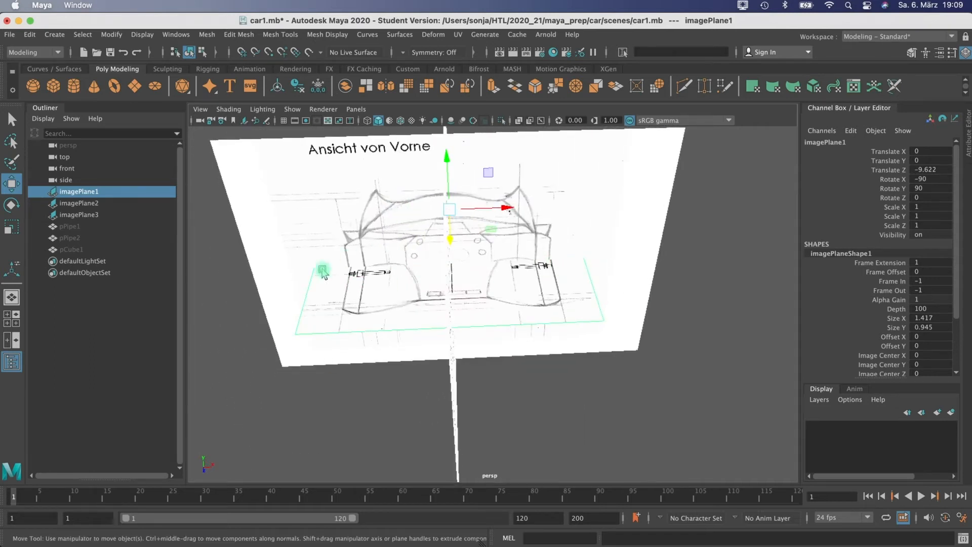
{"action": "left_click_drag", "start_coordinate": [506, 211], "coordinate": [507, 211]}
- Maximize the top view, turn on its grid and check how the car drawing is centred, then return to the four-view layout
{"action": "key", "text": "space"}
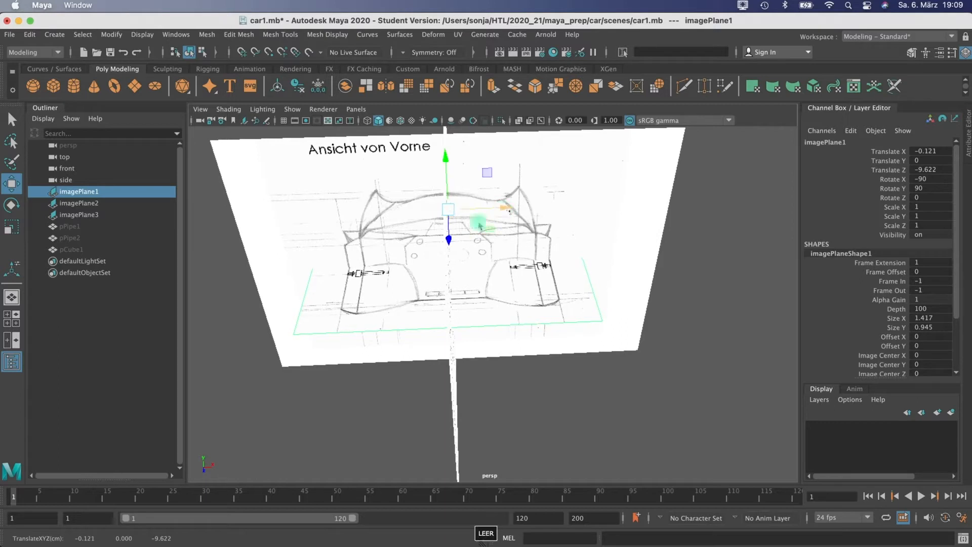
{"action": "key", "text": "space"}
{"action": "middle_click_drag", "start_coordinate": [477, 201], "coordinate": [459, 319], "text": "alt"}
{"action": "left_click", "coordinate": [292, 114]}
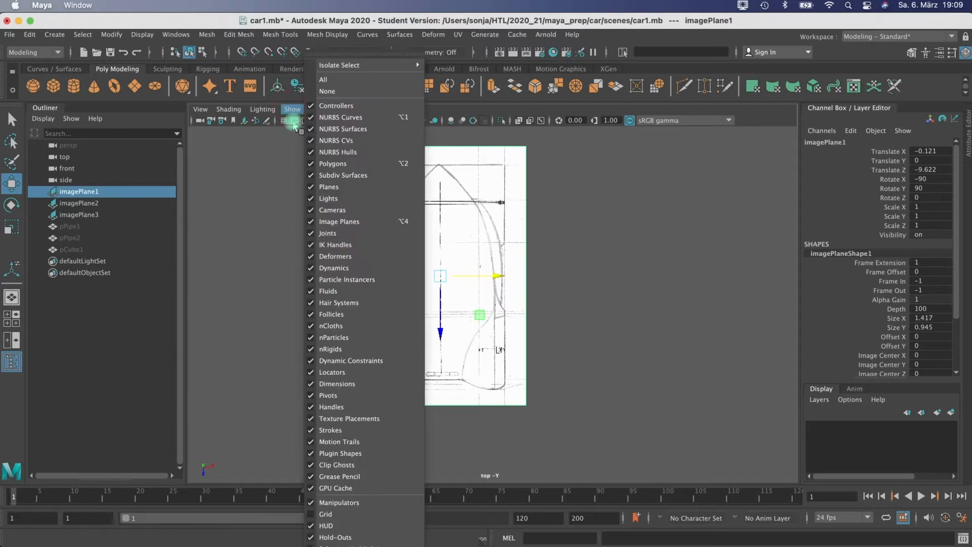
{"action": "left_click", "coordinate": [324, 514]}
{"action": "scroll", "coordinate": [446, 215], "scroll_direction": "up", "scroll_amount": 3}
{"action": "scroll", "coordinate": [466, 283], "scroll_direction": "up", "scroll_amount": 1}
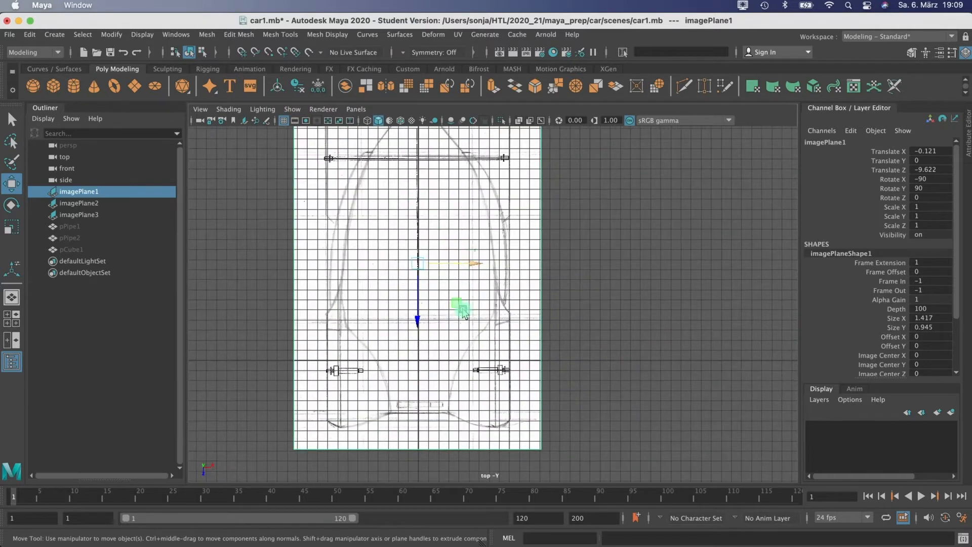
{"action": "middle_click_drag", "start_coordinate": [483, 206], "coordinate": [498, 272], "text": "alt"}
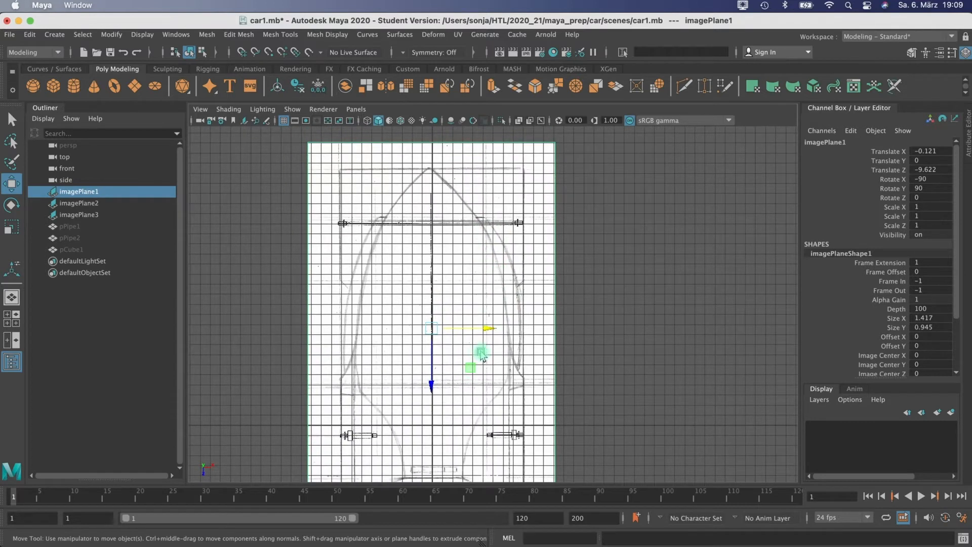
{"action": "left_click_drag", "start_coordinate": [490, 335], "coordinate": [489, 335]}
{"action": "key", "text": "space"}
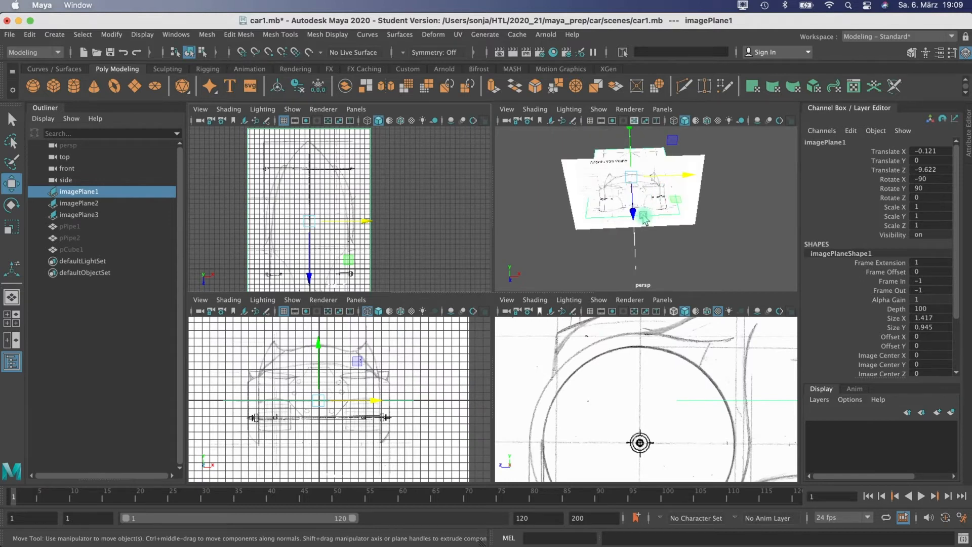
- In the maximized perspective view, move the front image plane imagePlane2 along Z to -6.662 and inspect the planes from several angles
{"action": "key", "text": "space"}
{"action": "scroll", "coordinate": [563, 238], "scroll_direction": "up", "scroll_amount": 5}
{"action": "mouse_move", "coordinate": [568, 248]}
{"action": "left_mouse_down", "text": "alt"}
{"action": "mouse_move", "coordinate": [588, 237]}
{"action": "mouse_move", "coordinate": [400, 263]}
{"action": "mouse_move", "coordinate": [403, 250]}
{"action": "mouse_move", "coordinate": [530, 210]}
{"action": "mouse_move", "coordinate": [507, 223]}
{"action": "mouse_move", "coordinate": [405, 229]}
{"action": "mouse_move", "coordinate": [449, 235]}
{"action": "mouse_move", "coordinate": [470, 221]}
{"action": "left_mouse_up", "text": "alt"}
{"action": "left_click_drag", "start_coordinate": [473, 347], "coordinate": [326, 215], "text": "alt"}
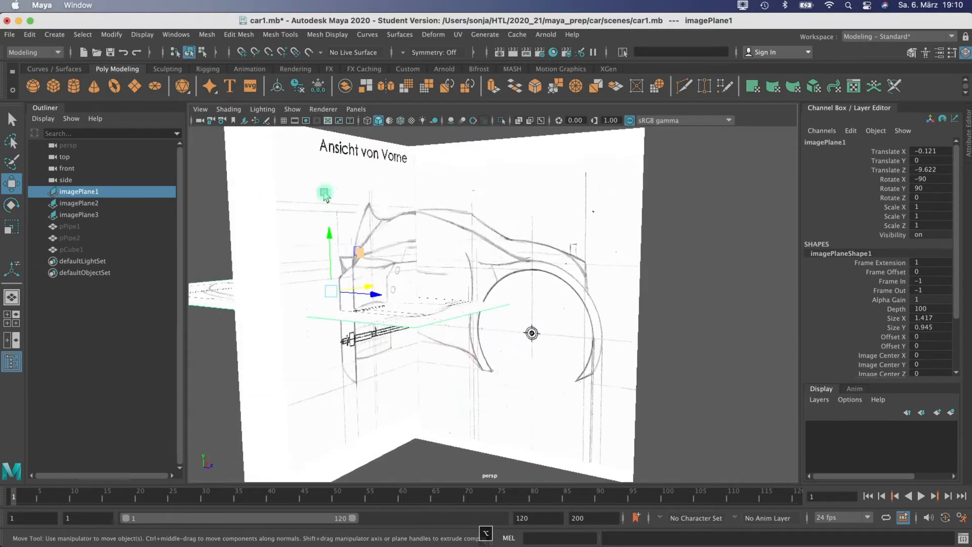
{"action": "left_click", "coordinate": [369, 217]}
{"action": "left_click_drag", "start_coordinate": [472, 304], "coordinate": [353, 221]}
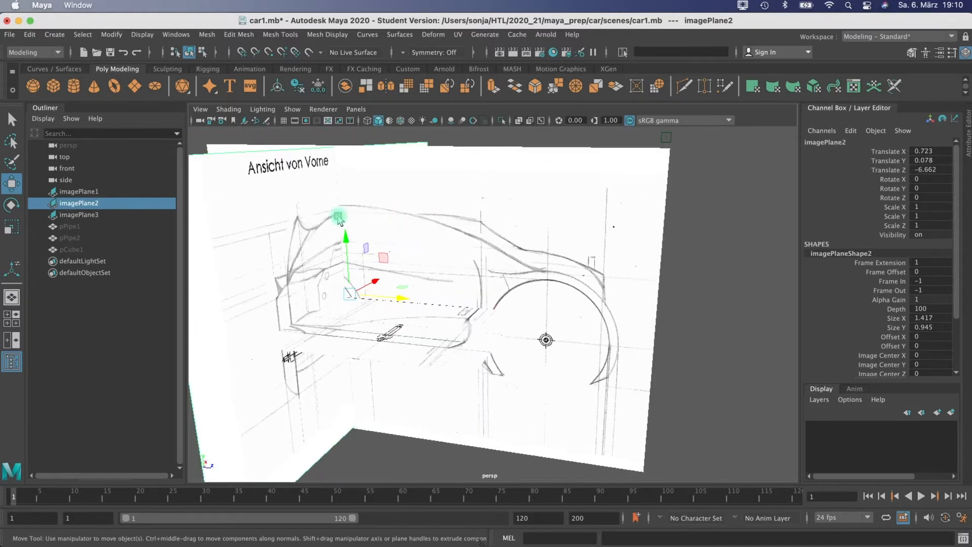
{"action": "left_click_drag", "start_coordinate": [342, 278], "coordinate": [277, 284], "text": "alt"}
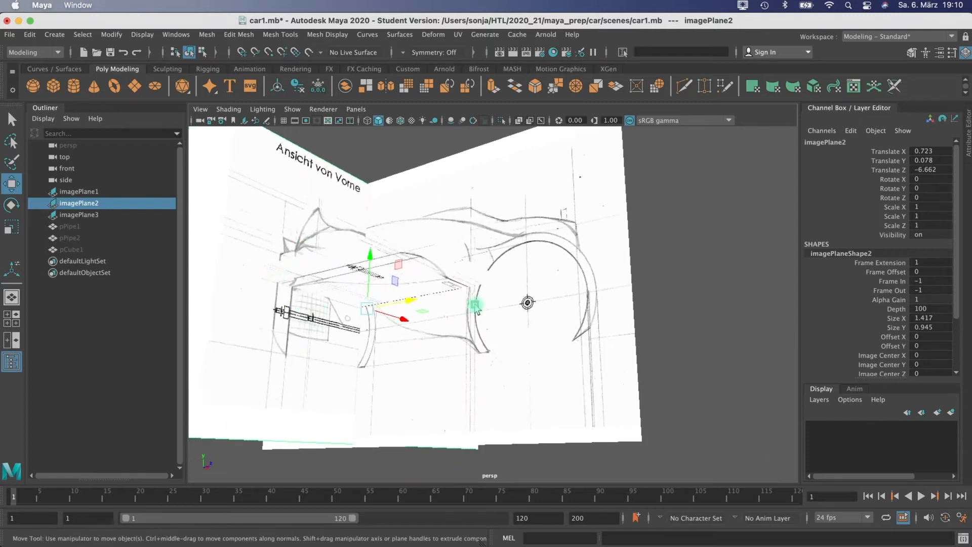
{"action": "left_click_drag", "start_coordinate": [338, 374], "coordinate": [531, 332], "text": "alt"}
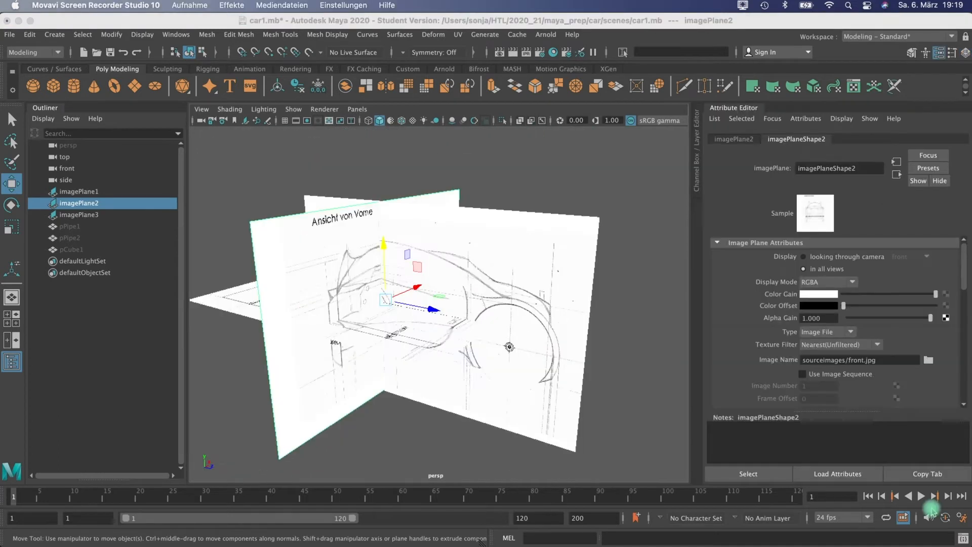
- Select imagePlane1, shift it along Z to about -0.195 and lower it along Y to -11.641, below the other planes
{"action": "left_click_drag", "start_coordinate": [466, 272], "coordinate": [270, 361], "text": "alt"}
{"action": "left_click", "coordinate": [432, 406]}
{"action": "left_click_drag", "start_coordinate": [378, 254], "coordinate": [379, 233], "text": "alt"}
{"action": "left_click_drag", "start_coordinate": [448, 263], "coordinate": [443, 231]}
{"action": "left_click_drag", "start_coordinate": [464, 263], "coordinate": [463, 288], "text": "alt"}
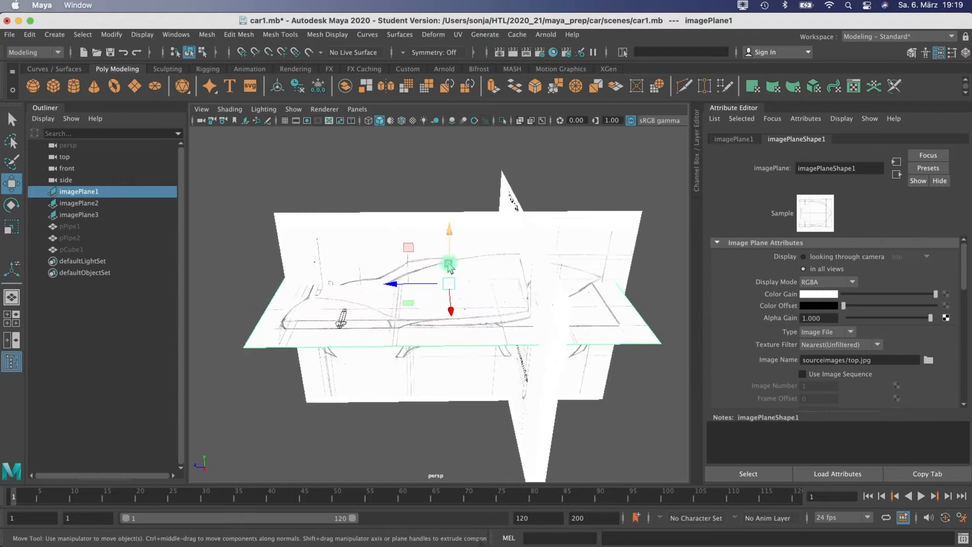
{"action": "mouse_move", "coordinate": [451, 232]}
{"action": "left_mouse_down"}
{"action": "mouse_move", "coordinate": [449, 219]}
{"action": "mouse_move", "coordinate": [458, 233]}
{"action": "left_mouse_up"}
{"action": "left_click_drag", "start_coordinate": [396, 285], "coordinate": [407, 286]}
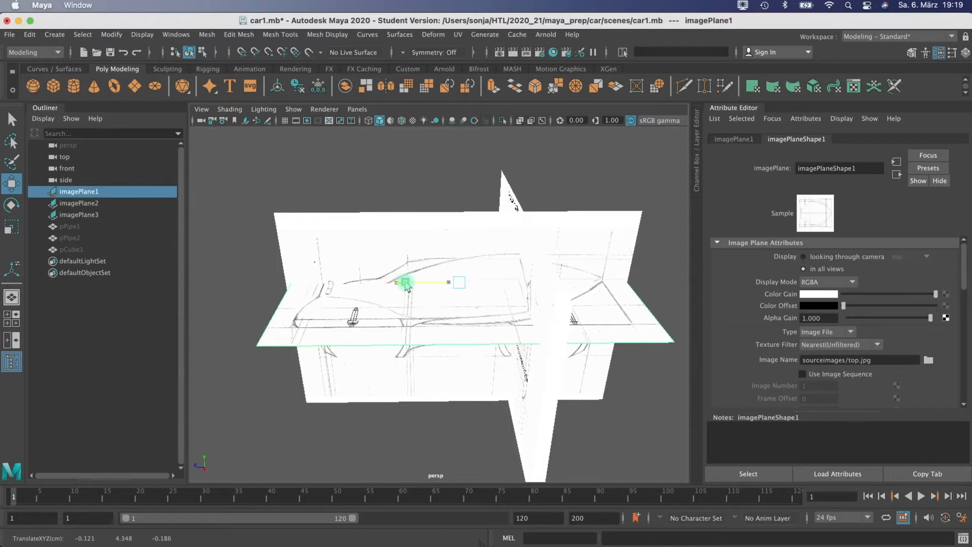
{"action": "left_click_drag", "start_coordinate": [580, 248], "coordinate": [468, 195], "text": "alt"}
{"action": "left_click_drag", "start_coordinate": [460, 239], "coordinate": [469, 374]}
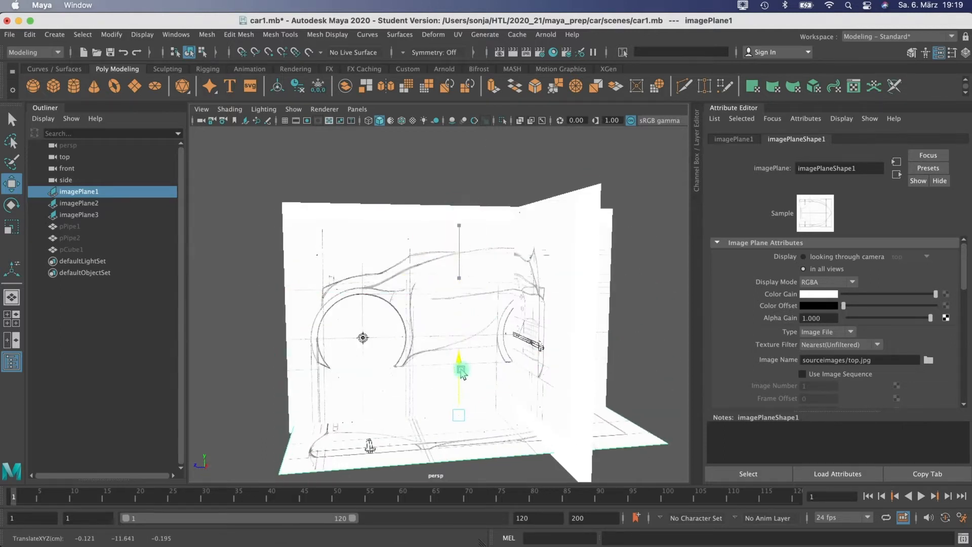
- Move the side plane imagePlane3 along X to -22.894, and move the front plane imagePlane2 away from the centre along Z
{"action": "left_click", "coordinate": [380, 202]}
{"action": "left_click_drag", "start_coordinate": [446, 265], "coordinate": [434, 211], "text": "alt"}
{"action": "left_click", "coordinate": [440, 211]}
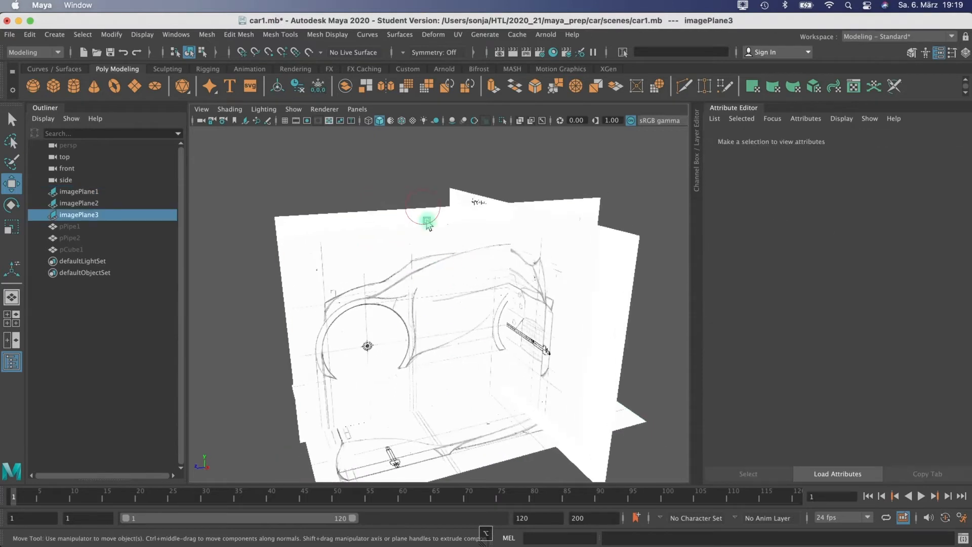
{"action": "left_click_drag", "start_coordinate": [486, 343], "coordinate": [420, 289]}
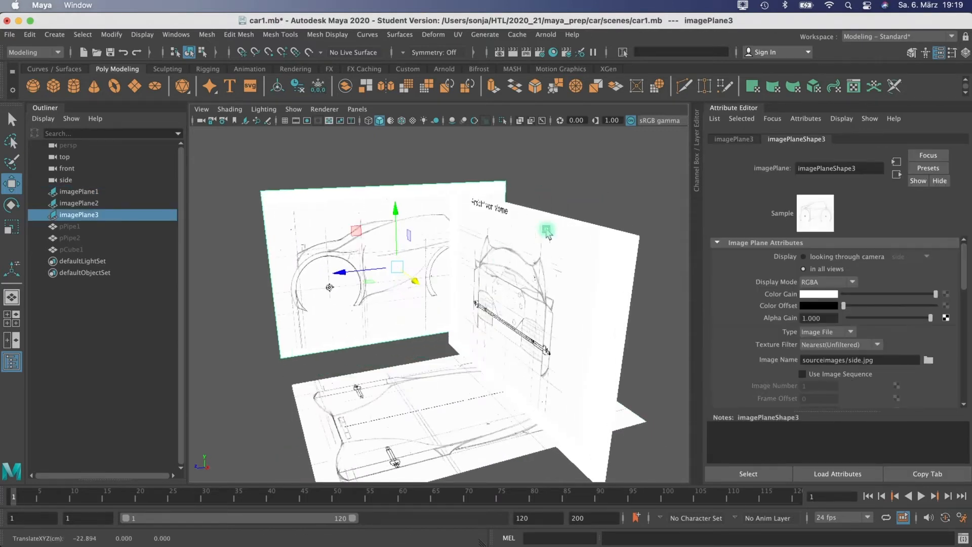
{"action": "left_click", "coordinate": [575, 233]}
{"action": "mouse_move", "coordinate": [479, 321]}
{"action": "left_mouse_down"}
{"action": "mouse_move", "coordinate": [522, 304]}
{"action": "mouse_move", "coordinate": [517, 272]}
{"action": "mouse_move", "coordinate": [504, 353]}
{"action": "mouse_move", "coordinate": [490, 321]}
{"action": "left_mouse_up"}
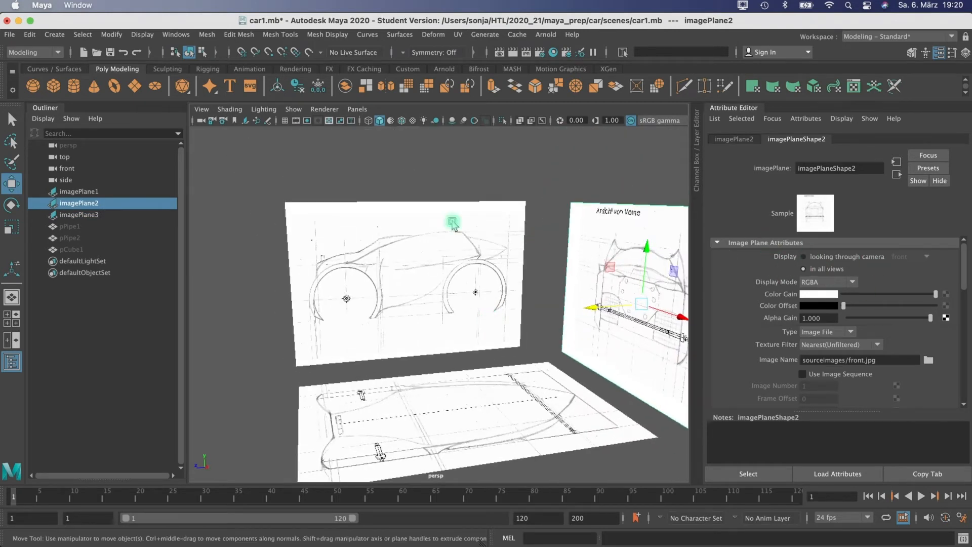
- Set imagePlane3, imagePlane2 and imagePlane1 to display only when looking through their own cameras, and check this in the four-view layout
{"action": "left_click", "coordinate": [423, 206]}
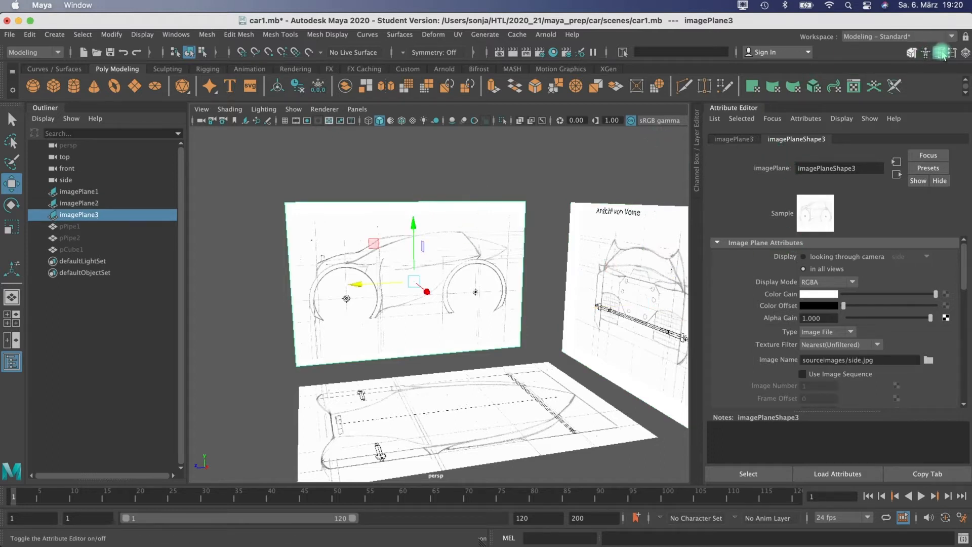
{"action": "left_click", "coordinate": [804, 257]}
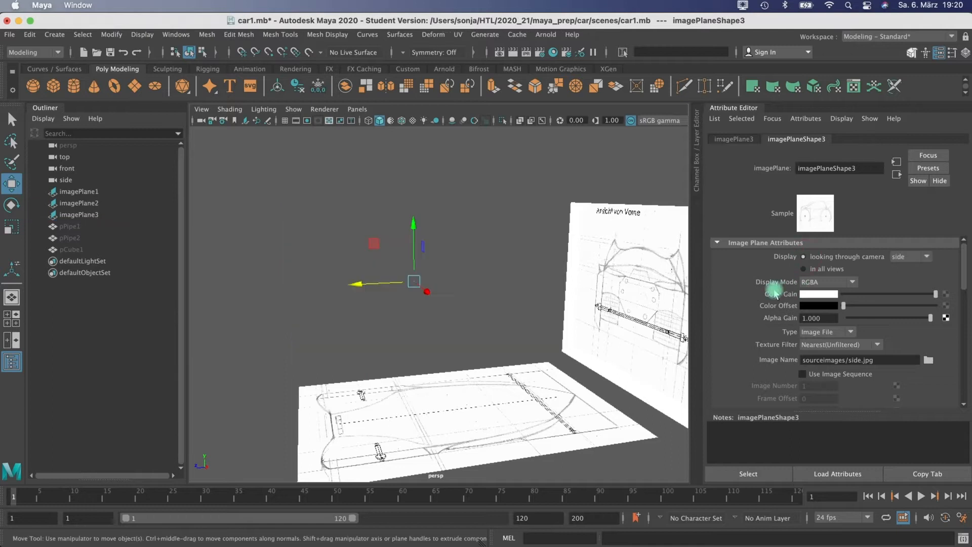
{"action": "left_click", "coordinate": [633, 206]}
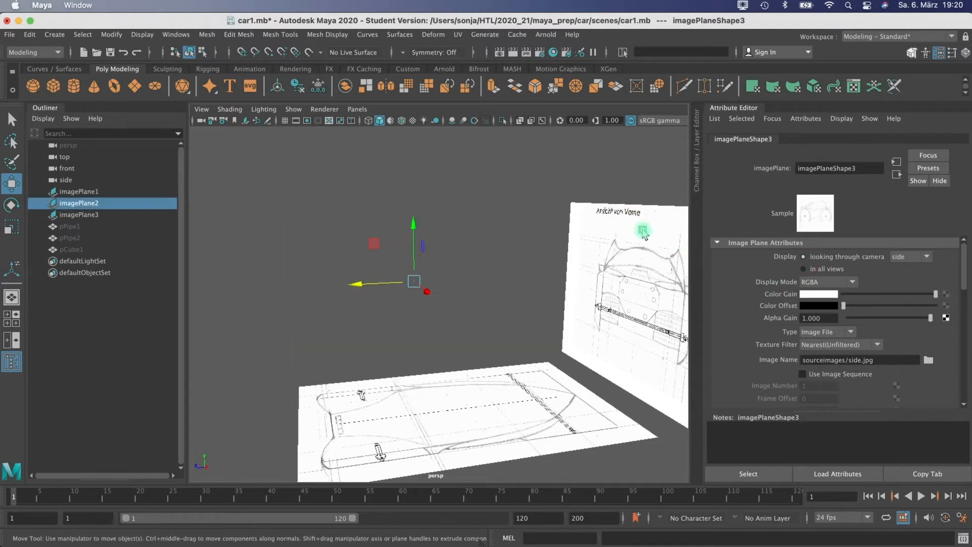
{"action": "left_click", "coordinate": [804, 257]}
{"action": "left_click", "coordinate": [522, 366]}
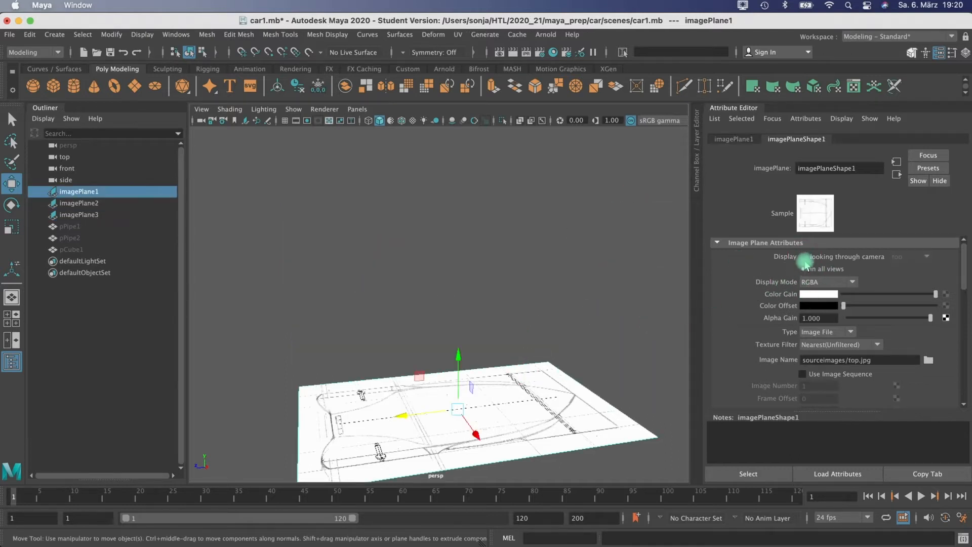
{"action": "key", "text": "space"}
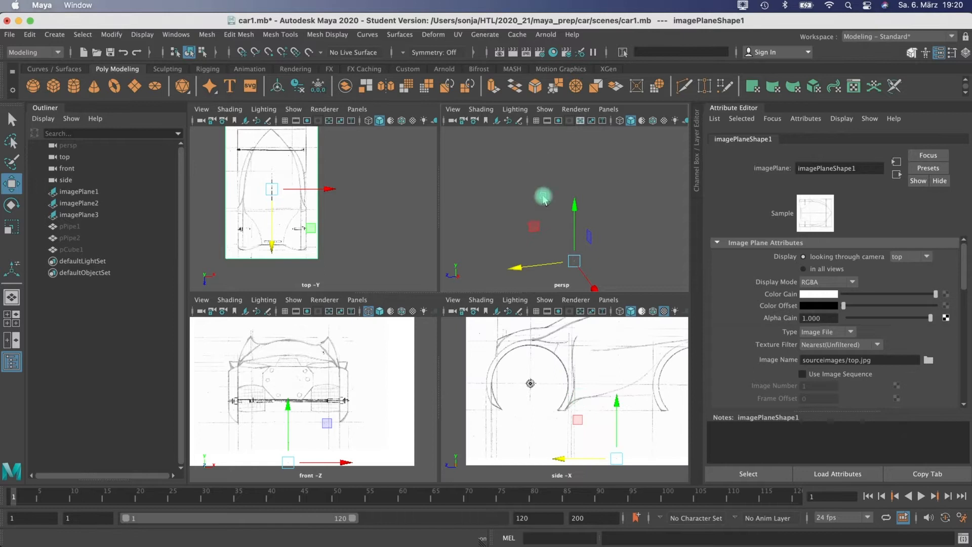
{"action": "scroll", "coordinate": [590, 233], "scroll_direction": "up", "scroll_amount": 5}
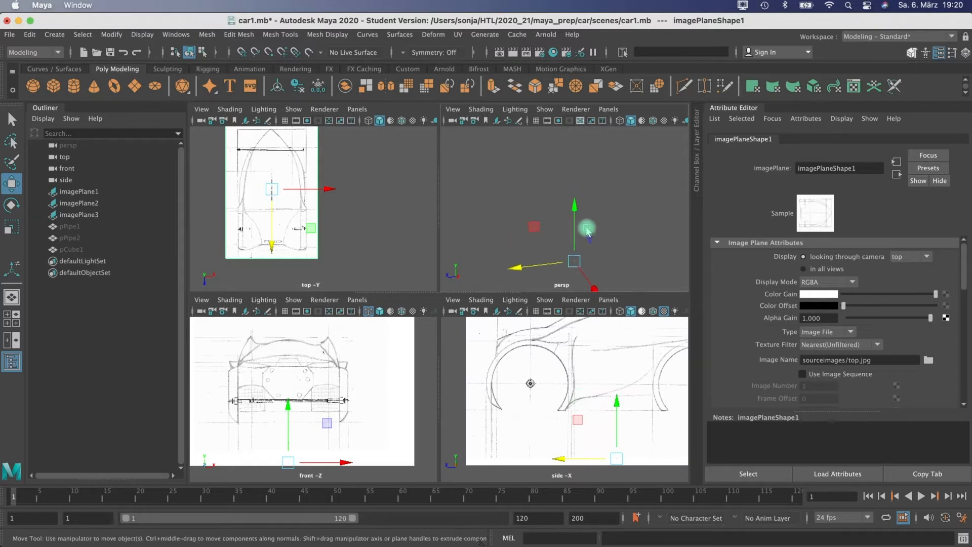
- Select the hidden objects pPipe1, pPipe2 and pCube1 and make them visible
{"action": "left_click", "coordinate": [71, 227]}
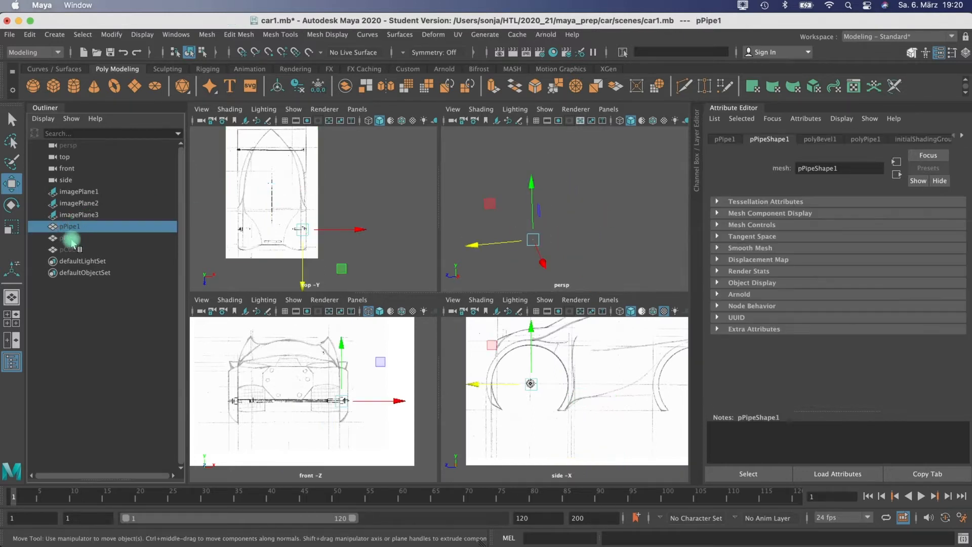
{"action": "left_click", "coordinate": [70, 247], "text": "shift"}
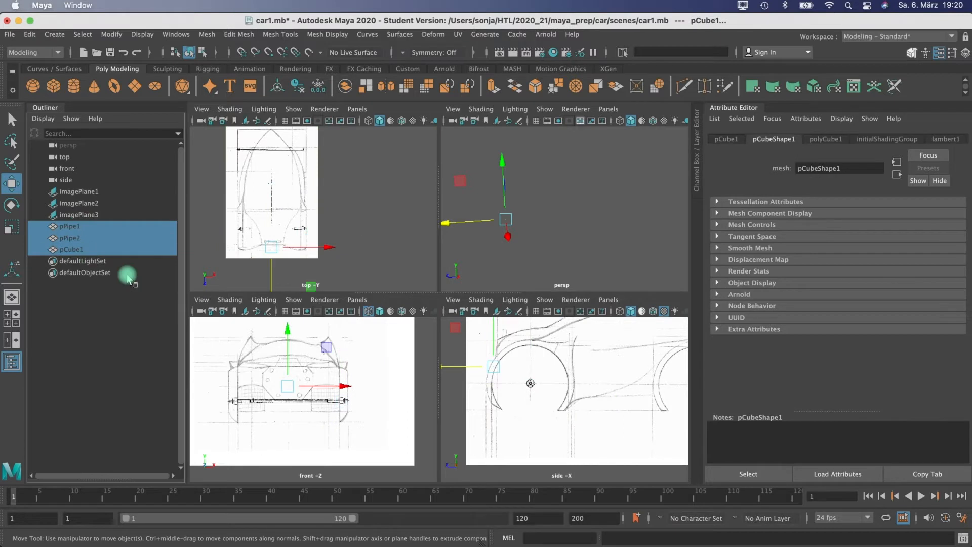
{"action": "key", "text": "shift+h"}
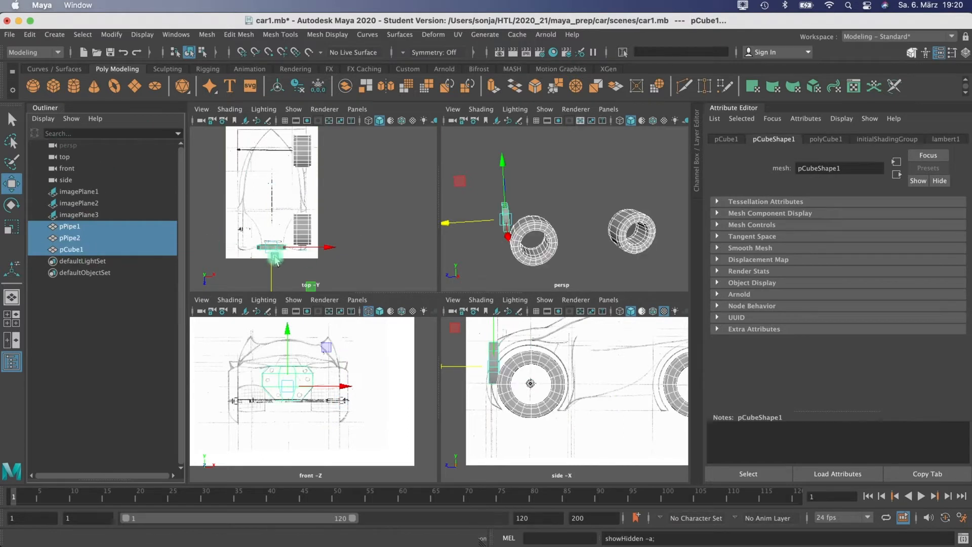
- Examine the wheels and the front plate from different angles in the perspective view and against the drawing in the top view
{"action": "left_click_drag", "start_coordinate": [588, 203], "coordinate": [631, 203], "text": "alt"}
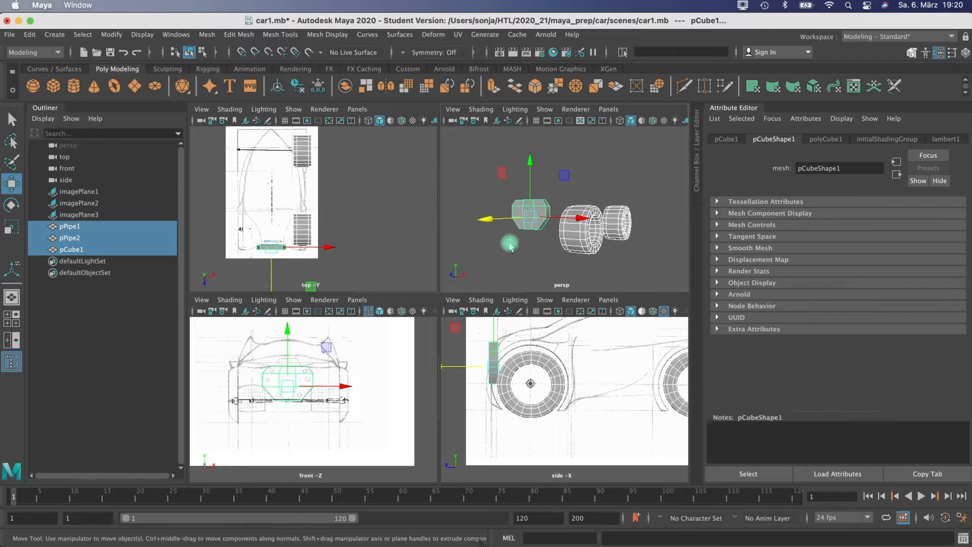
{"action": "left_click_drag", "start_coordinate": [510, 243], "coordinate": [547, 260], "text": "alt"}
{"action": "scroll", "coordinate": [547, 257], "scroll_direction": "up", "scroll_amount": 5, "text": "alt"}
{"action": "left_click_drag", "start_coordinate": [501, 233], "coordinate": [482, 248], "text": "alt"}
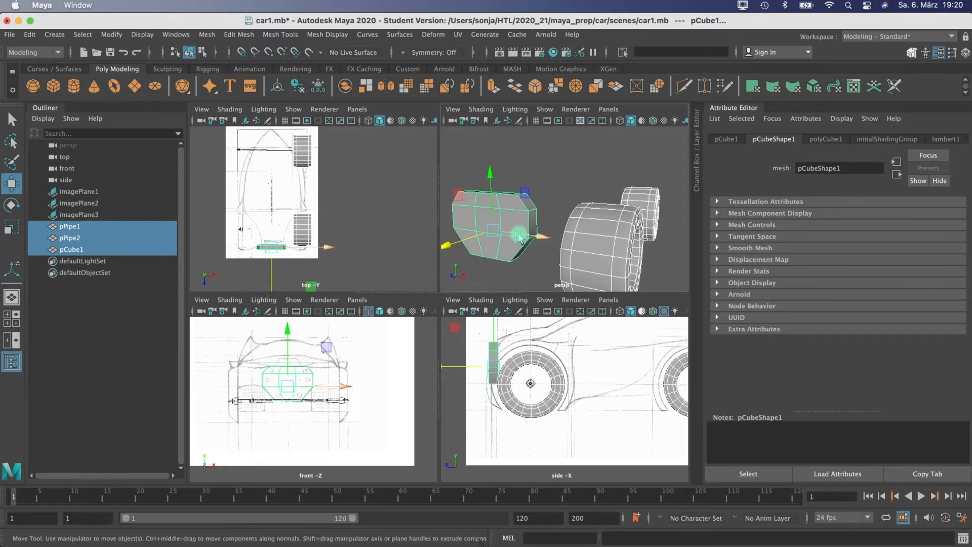
{"action": "left_click_drag", "start_coordinate": [609, 257], "coordinate": [538, 260], "text": "alt"}
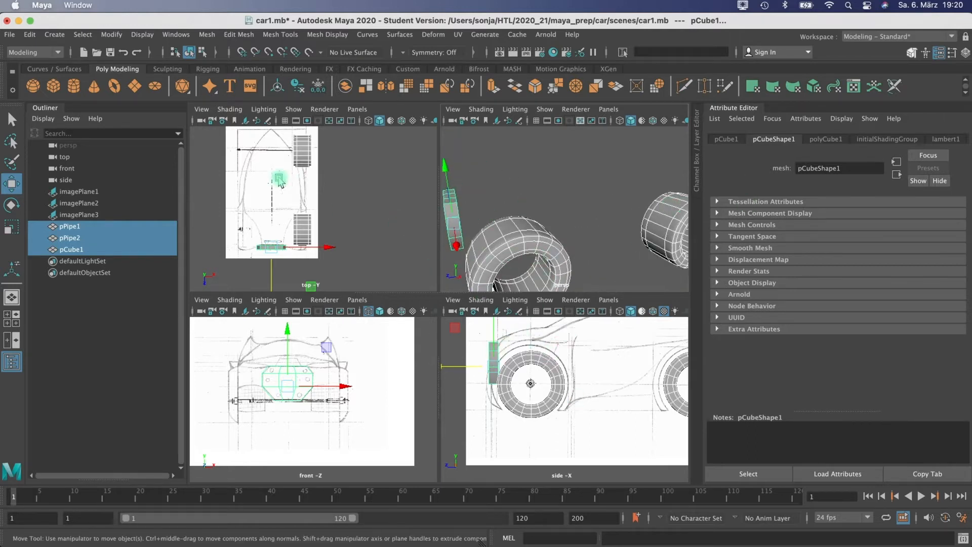
{"action": "right_click_drag", "start_coordinate": [276, 195], "coordinate": [436, 206], "text": "alt"}
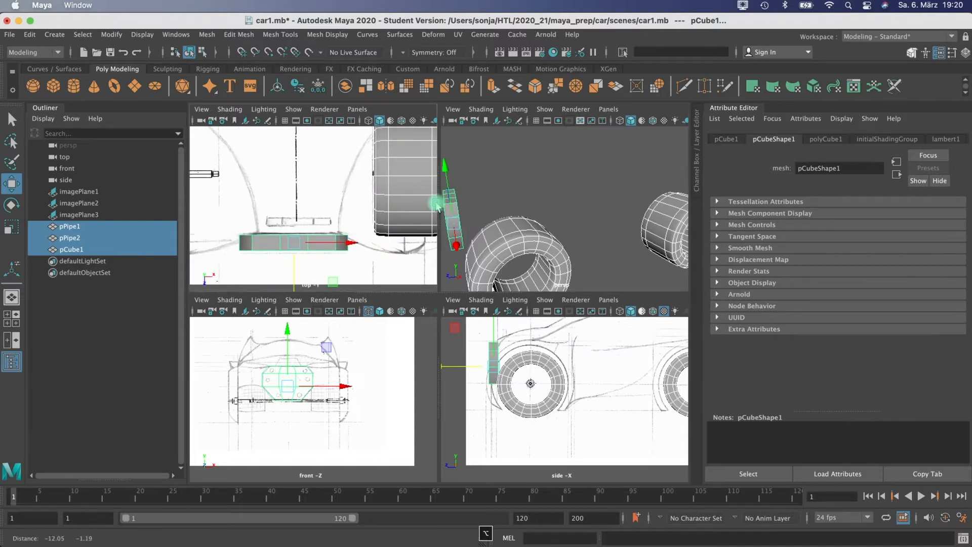
{"action": "scroll", "coordinate": [567, 270], "scroll_direction": "down", "scroll_amount": 5}
{"action": "left_click_drag", "start_coordinate": [486, 249], "coordinate": [573, 274], "text": "alt"}
{"action": "left_click", "coordinate": [579, 276]}
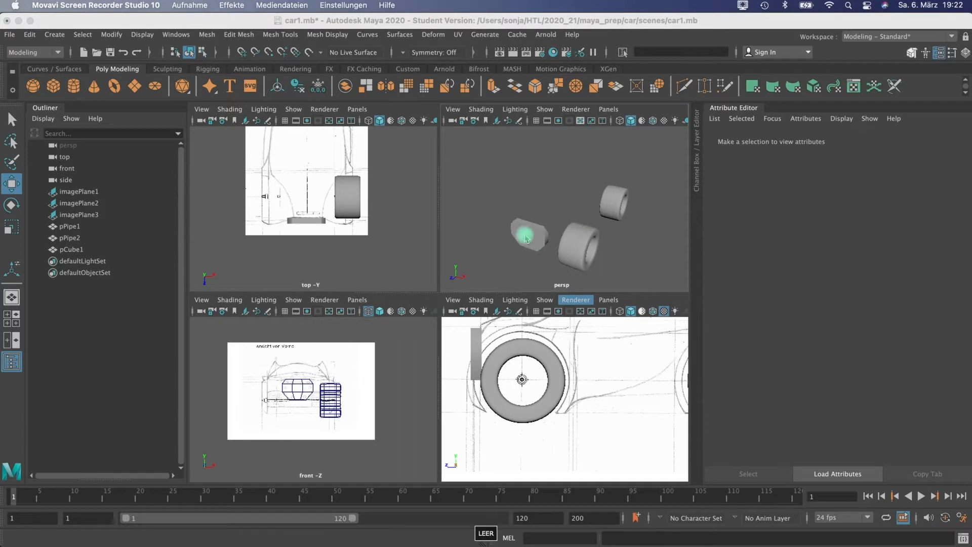
{"action": "left_click", "coordinate": [564, 187]}
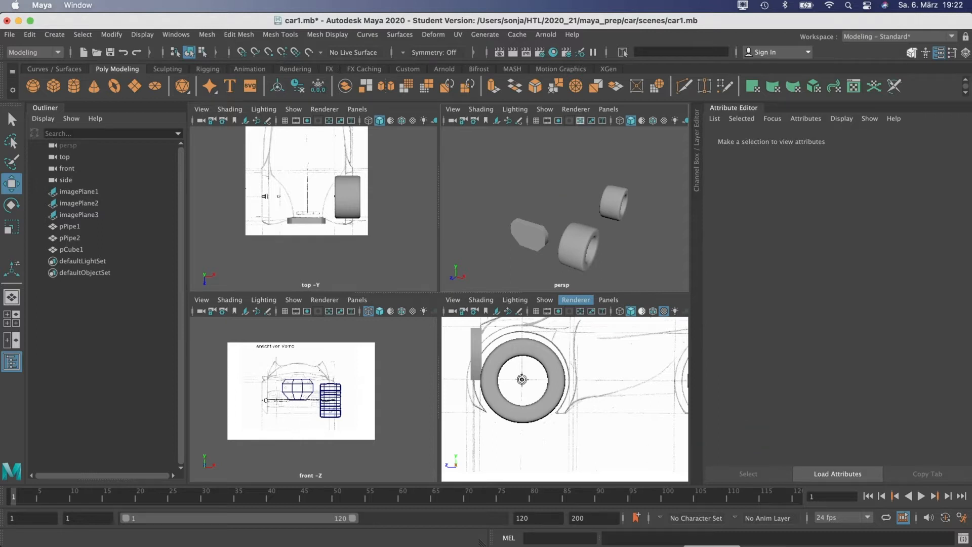
- Open the perspective sketch anna1.jpg from the downloads in Preview to study the car's shape, then switch back to Maya
{"action": "left_click", "coordinate": [713, 546]}
{"action": "left_click", "coordinate": [722, 536]}
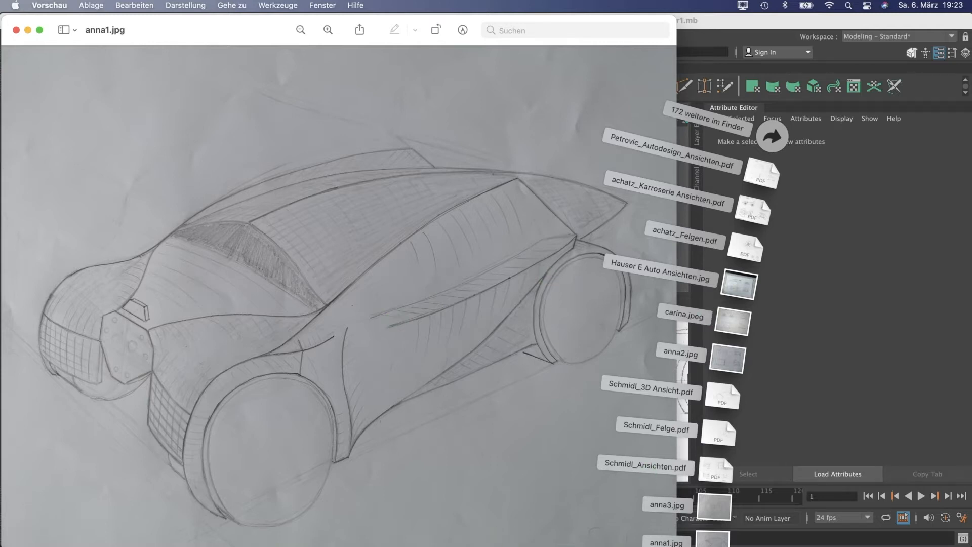
{"action": "key", "text": "super+Tab"}
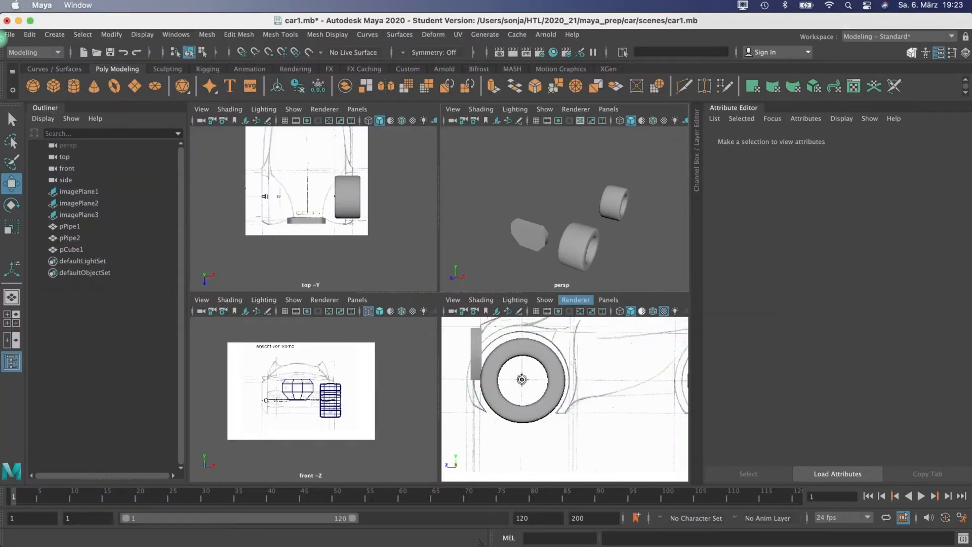
- Create a polygon pipe at the origin as the starting shape for the front wheel arch
{"action": "left_click", "coordinate": [82, 34]}
{"action": "mouse_move", "coordinate": [60, 36]}
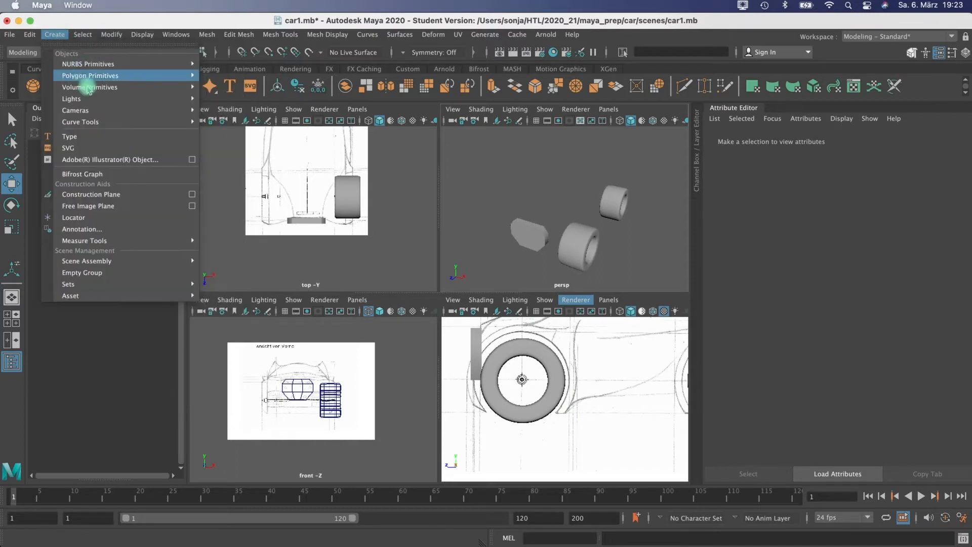
{"action": "mouse_move", "coordinate": [187, 88]}
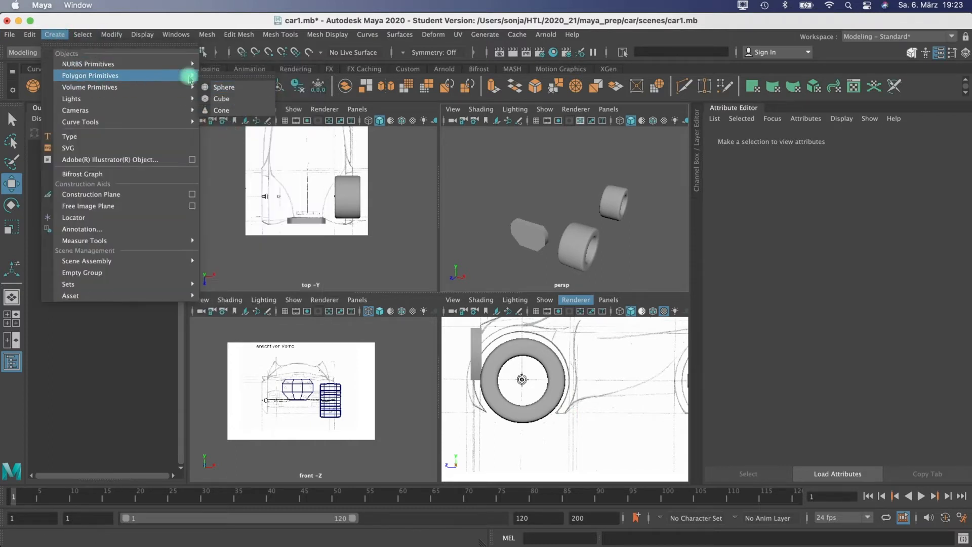
{"action": "left_click", "coordinate": [237, 195]}
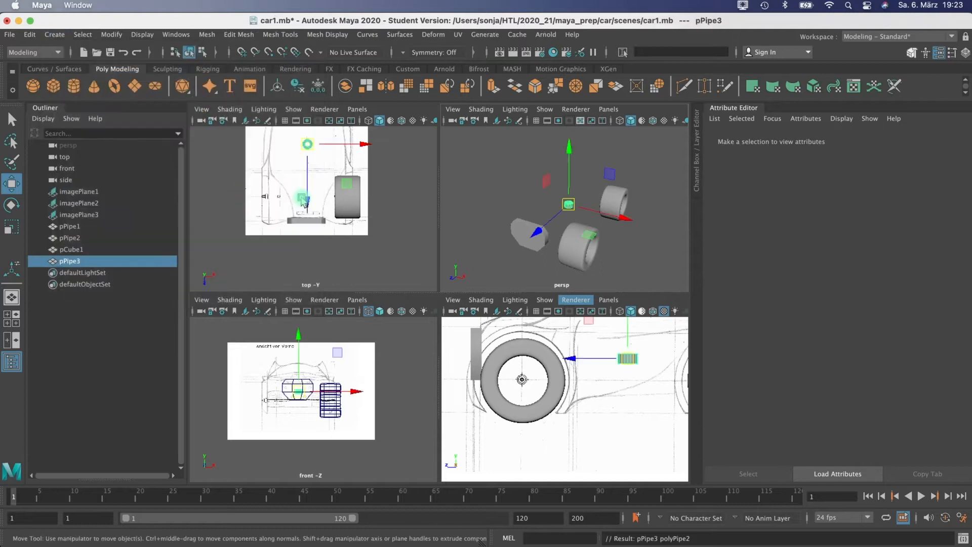
{"action": "scroll", "coordinate": [574, 223], "scroll_direction": "up", "scroll_amount": 3}
{"action": "scroll", "coordinate": [575, 223], "scroll_direction": "down", "scroll_amount": 3}
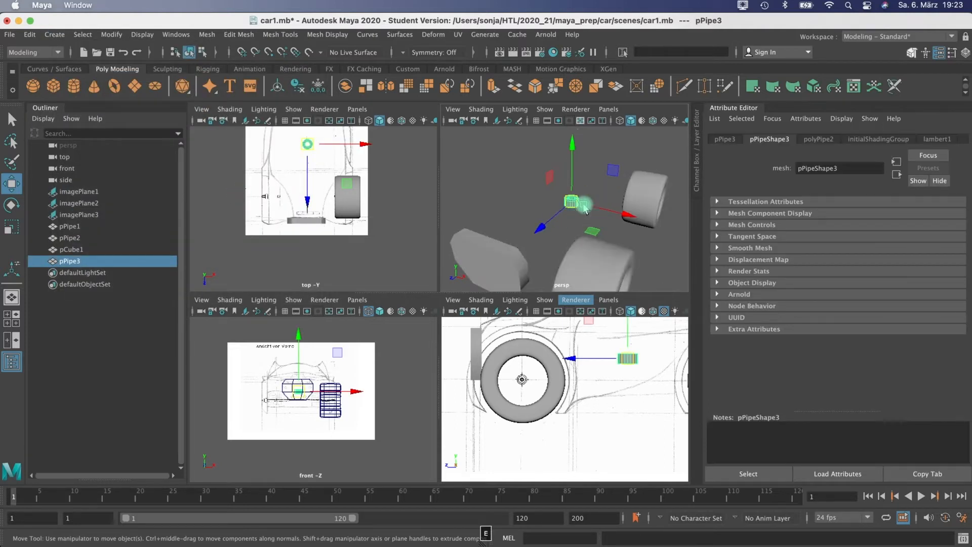
- Rotate the new pipe to -90 on Rotate Z and set its axis subdivisions to 16
{"action": "key", "text": "r"}
{"action": "key", "text": "r"}
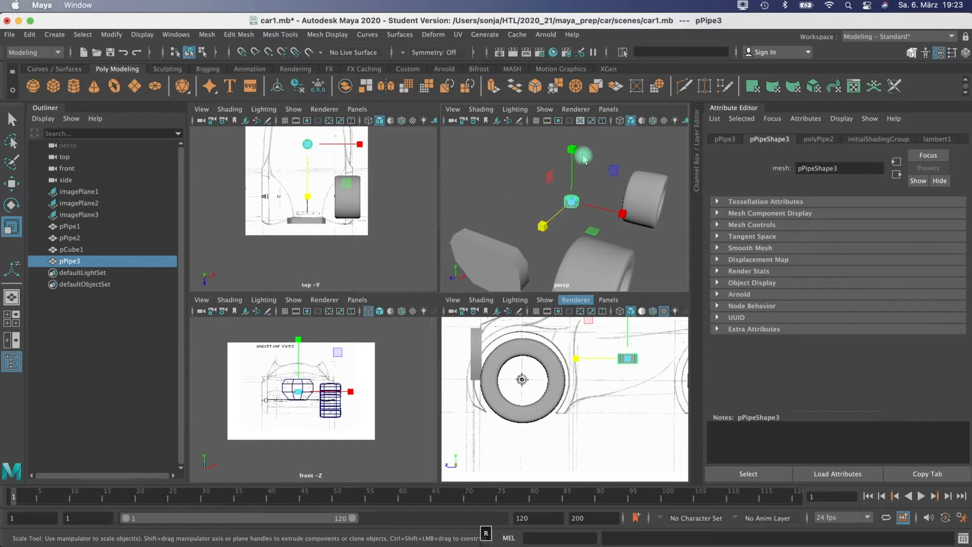
{"action": "key", "text": "w"}
{"action": "key", "text": "e"}
{"action": "left_click_drag", "start_coordinate": [587, 152], "coordinate": [614, 225]}
{"action": "left_click", "coordinate": [966, 53]}
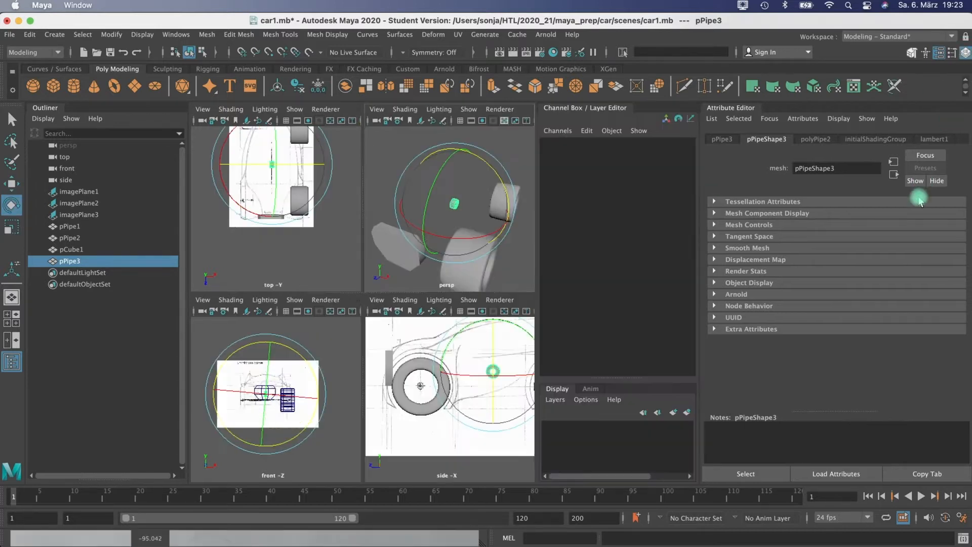
{"action": "left_click", "coordinate": [681, 198]}
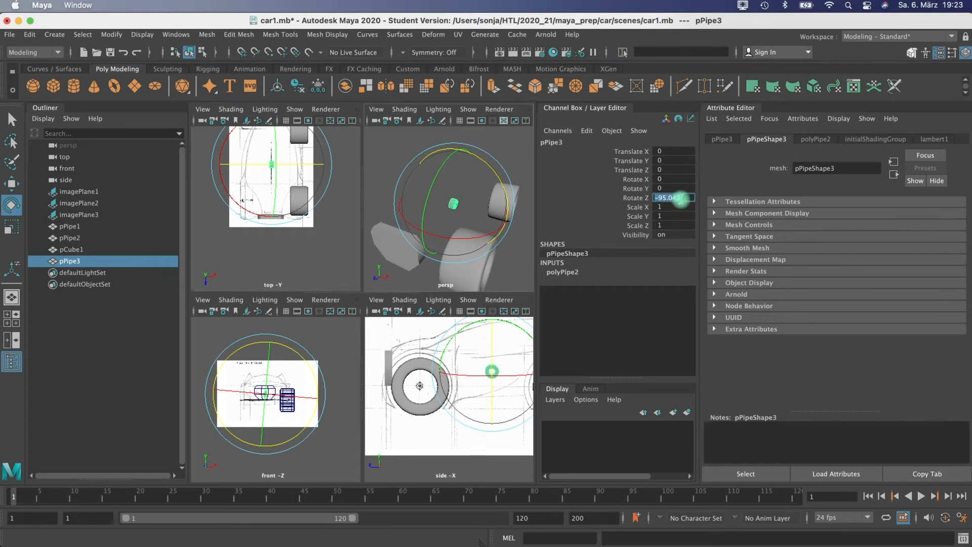
{"action": "type", "text": "-90"}
{"action": "key", "text": "Return"}
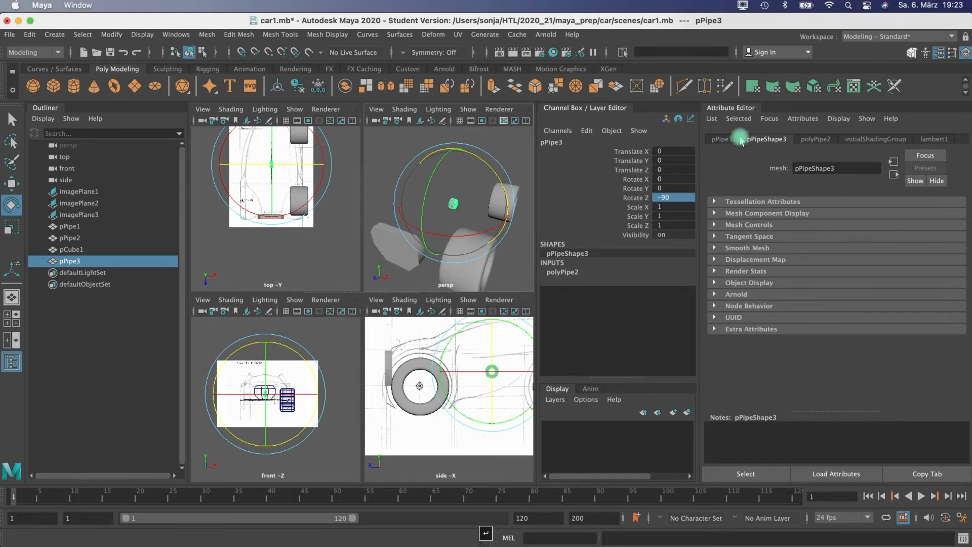
{"action": "left_click", "coordinate": [557, 273]}
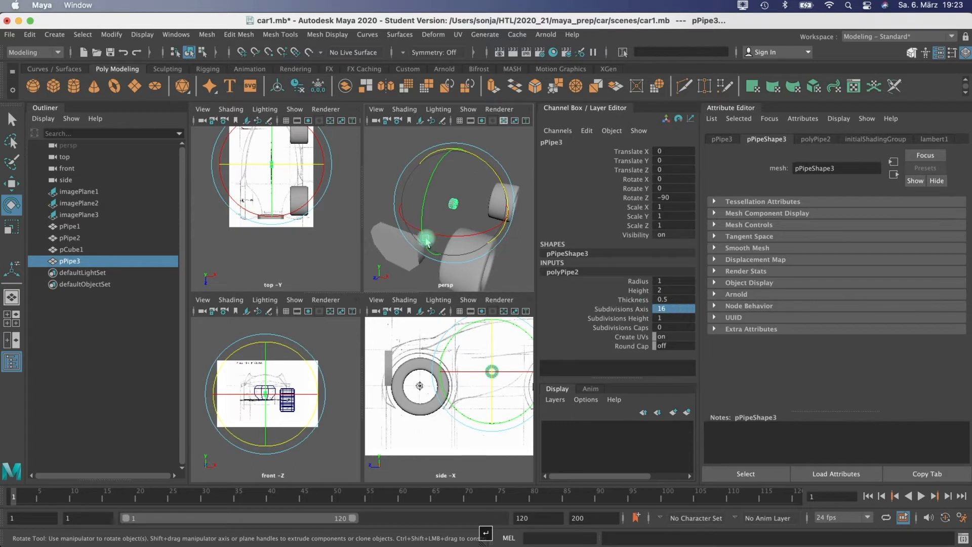
- Move the pipe over the front wheel in the side view, at about Y -2.145 and Z 10.81, and scale it uniformly to about 5.35
{"action": "key", "text": "w"}
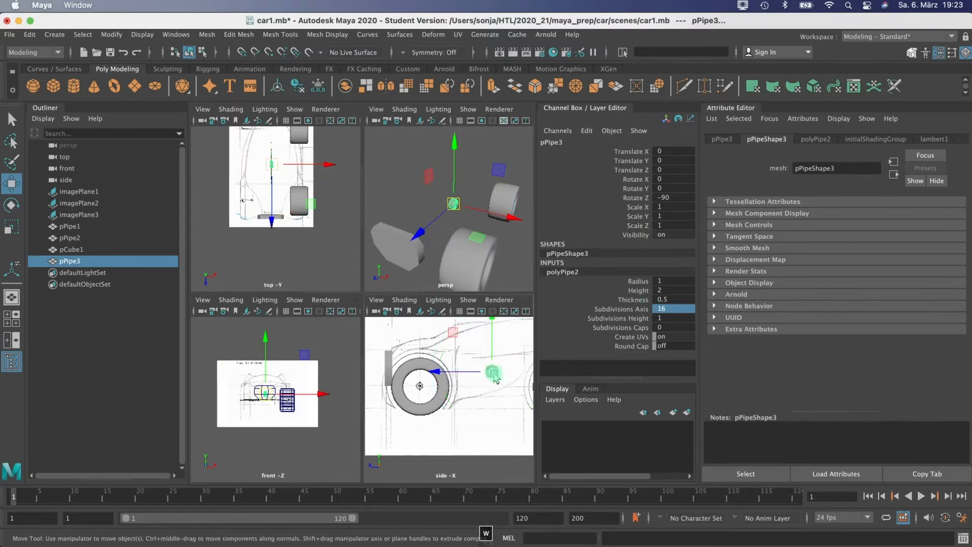
{"action": "left_click_drag", "start_coordinate": [445, 372], "coordinate": [373, 372]}
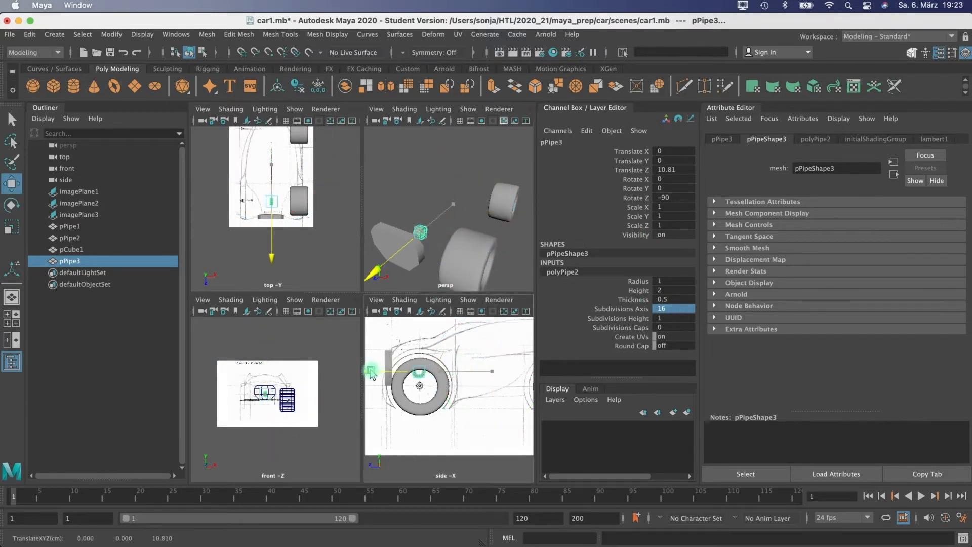
{"action": "left_click_drag", "start_coordinate": [420, 322], "coordinate": [419, 336]}
{"action": "key", "text": "r"}
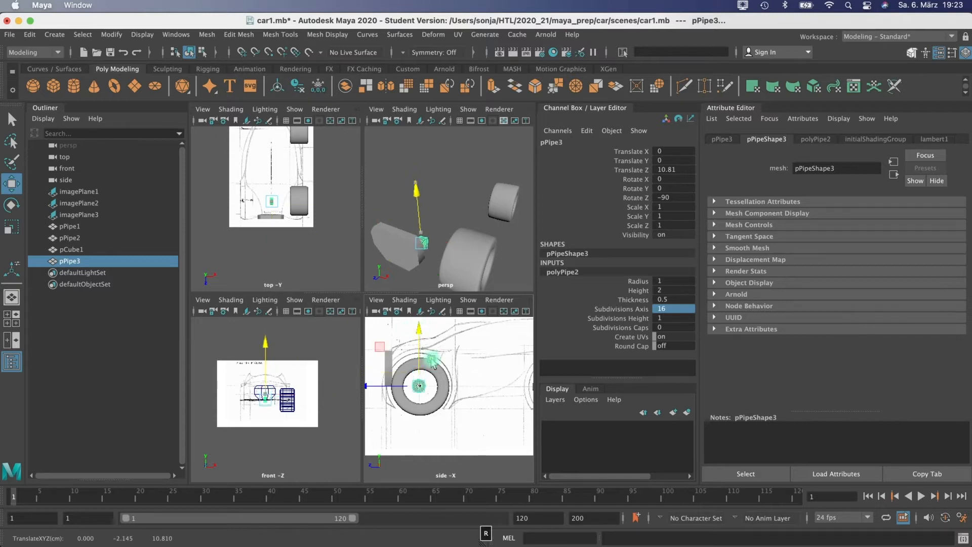
{"action": "left_click_drag", "start_coordinate": [419, 386], "coordinate": [448, 390]}
- Set the pipe's thickness to 0.2
{"action": "left_click", "coordinate": [662, 290]}
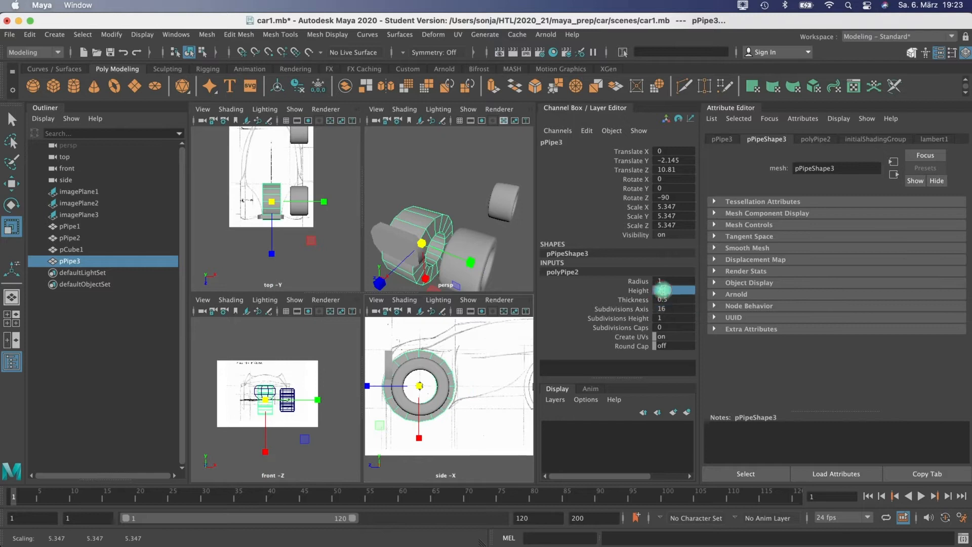
{"action": "left_click", "coordinate": [676, 301]}
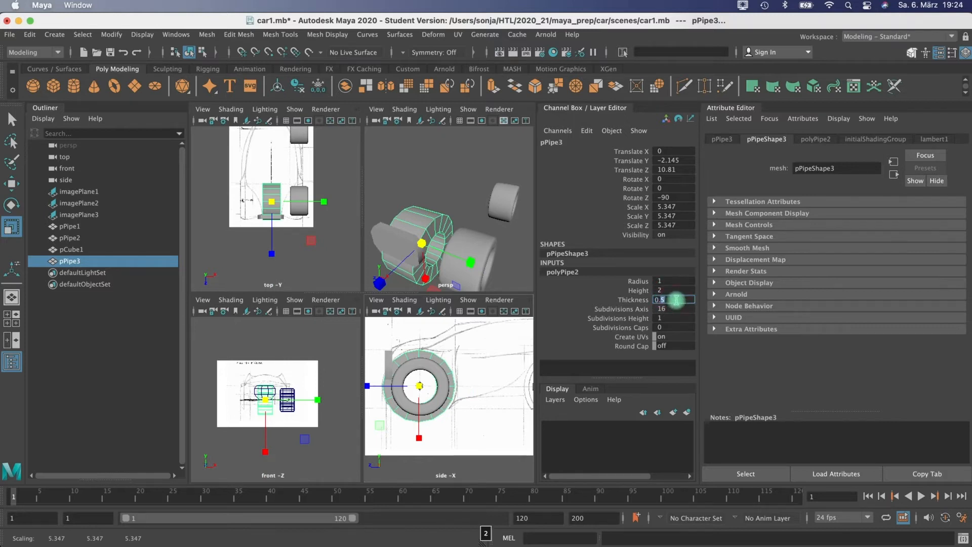
{"action": "type", "text": "0.2"}
{"action": "key", "text": "Return"}
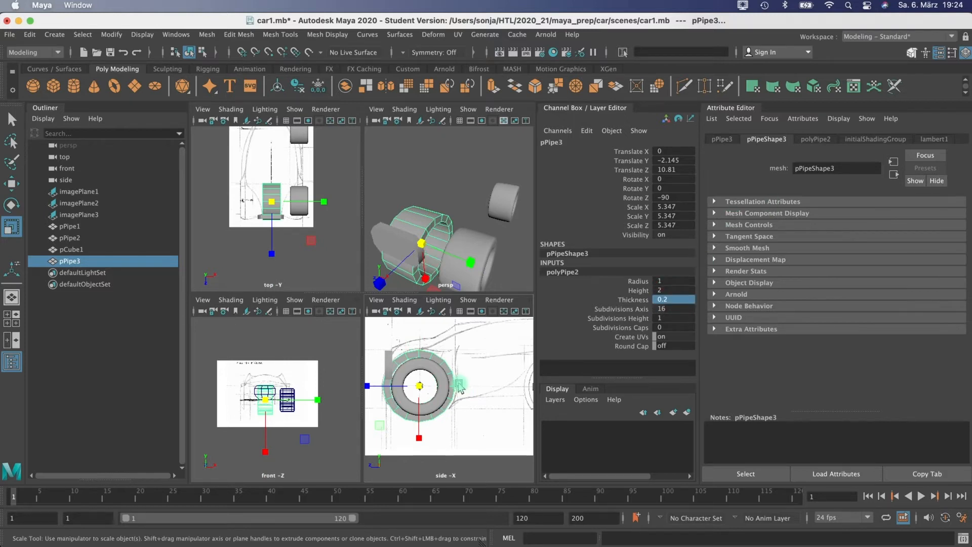
- Show the side view in wireframe, scale the pipe to about 5.58 and shift it to about Z 10.69 to match the drawn wheel arch
{"action": "scroll", "coordinate": [458, 386], "scroll_direction": "up", "scroll_amount": 3}
{"action": "key", "text": "space"}
{"action": "middle_click_drag", "start_coordinate": [370, 259], "coordinate": [482, 329], "text": "alt"}
{"action": "key", "text": "6"}
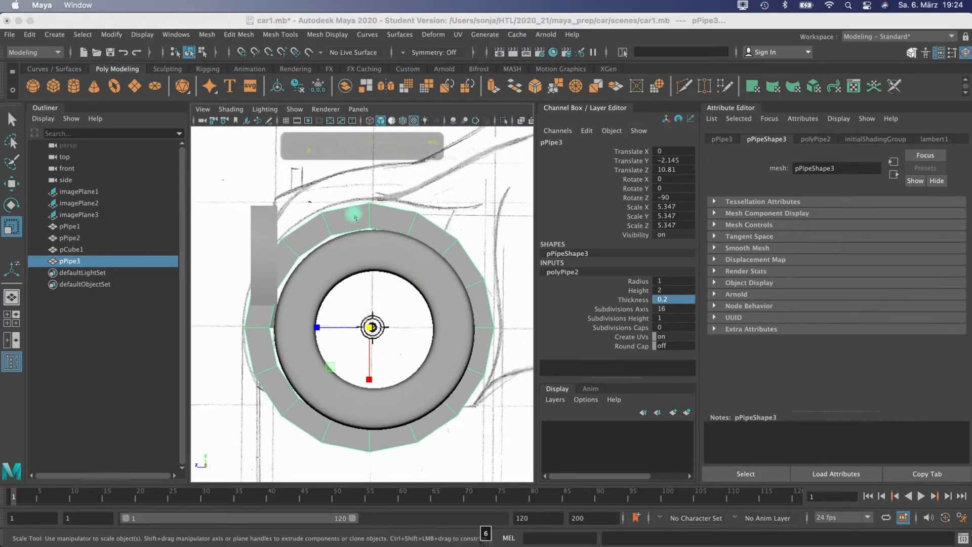
{"action": "key", "text": "4"}
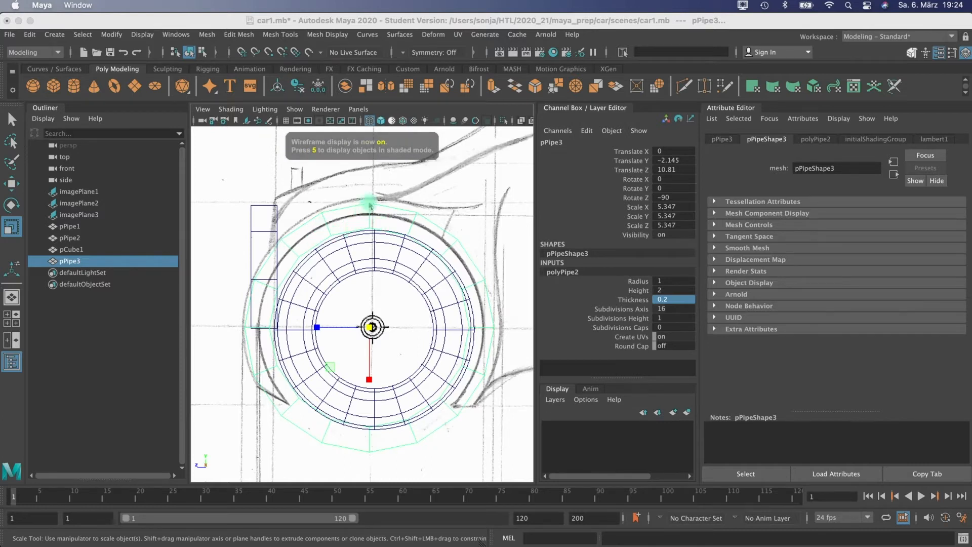
{"action": "left_click", "coordinate": [370, 204]}
{"action": "key", "text": "r"}
{"action": "left_click_drag", "start_coordinate": [371, 328], "coordinate": [376, 330]}
{"action": "left_click_drag", "start_coordinate": [377, 330], "coordinate": [380, 335]}
{"action": "key", "text": "w"}
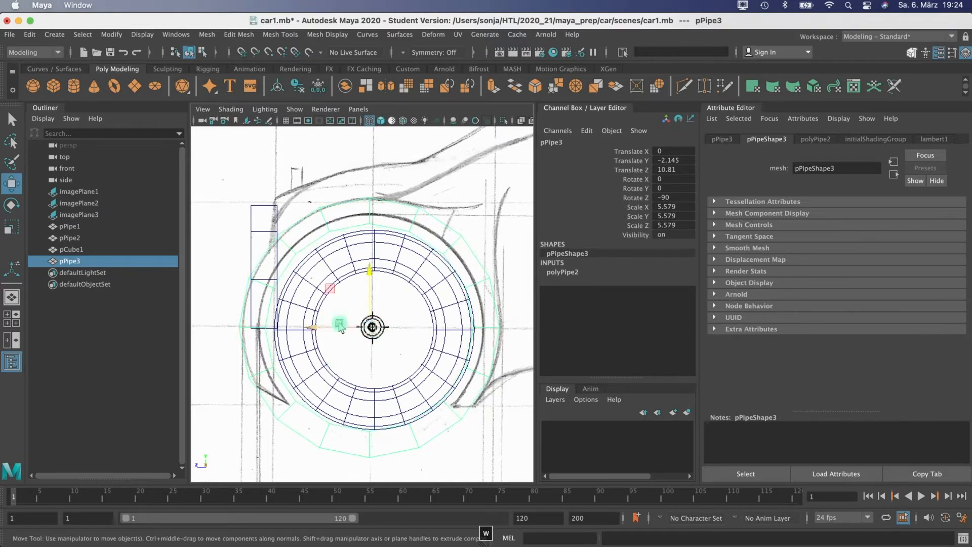
{"action": "left_click_drag", "start_coordinate": [317, 330], "coordinate": [319, 332]}
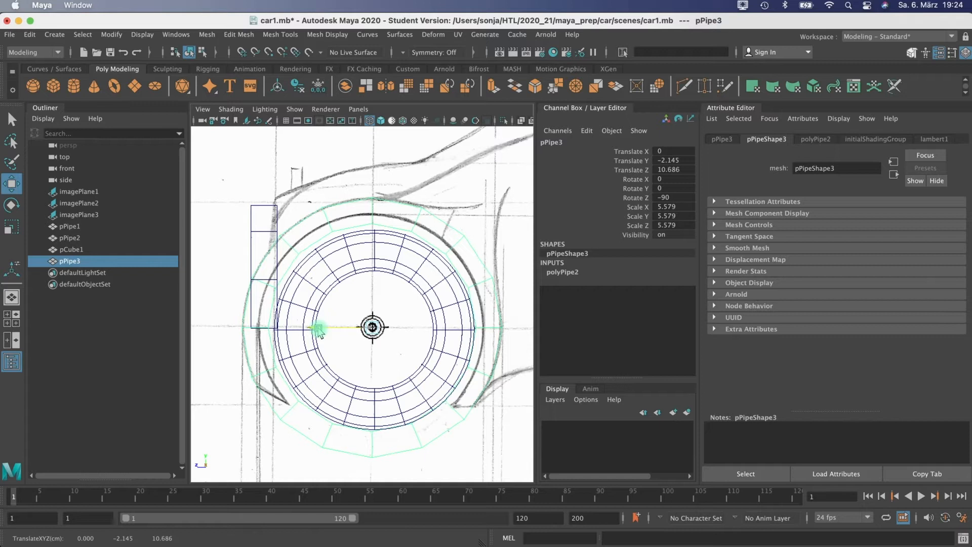
- Set the pipe's thickness to 0.12 so its inner ring follows the drawn wheel arch
{"action": "left_click", "coordinate": [566, 273]}
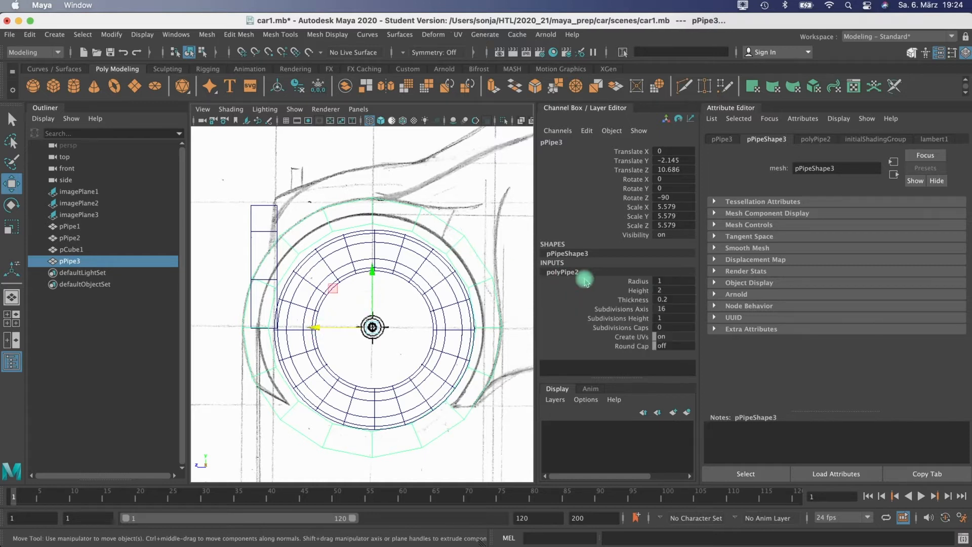
{"action": "type", "text": "0.1"}
{"action": "key", "text": "Return"}
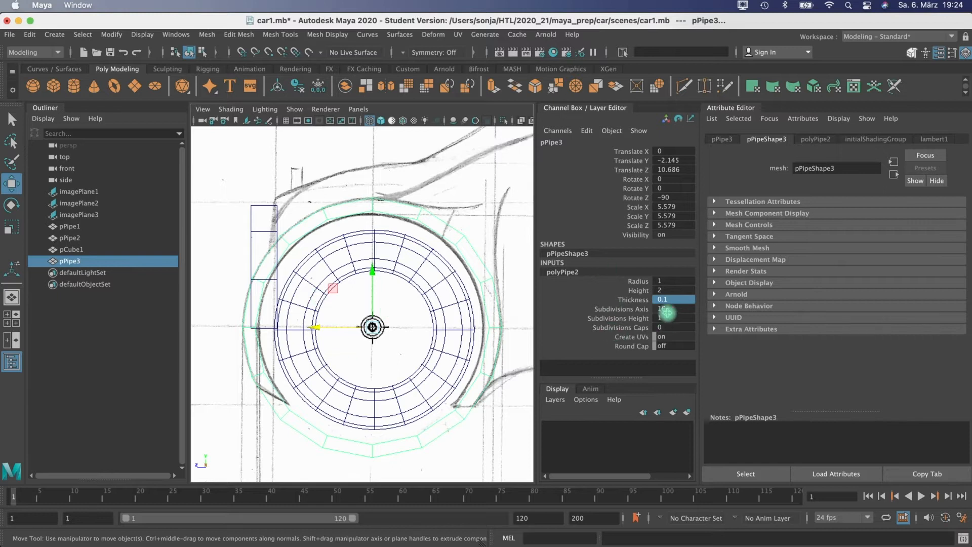
{"action": "type", "text": "2"}
{"action": "key", "text": "Return"}
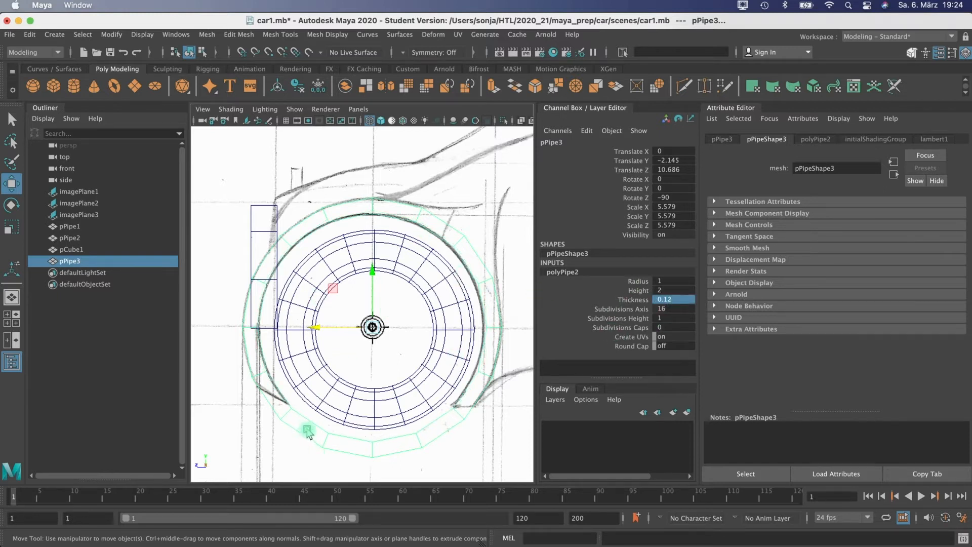
- Delete the pipe's faces in the perspective view, keeping only the flat end ring on the wheel side
{"action": "key", "text": "space"}
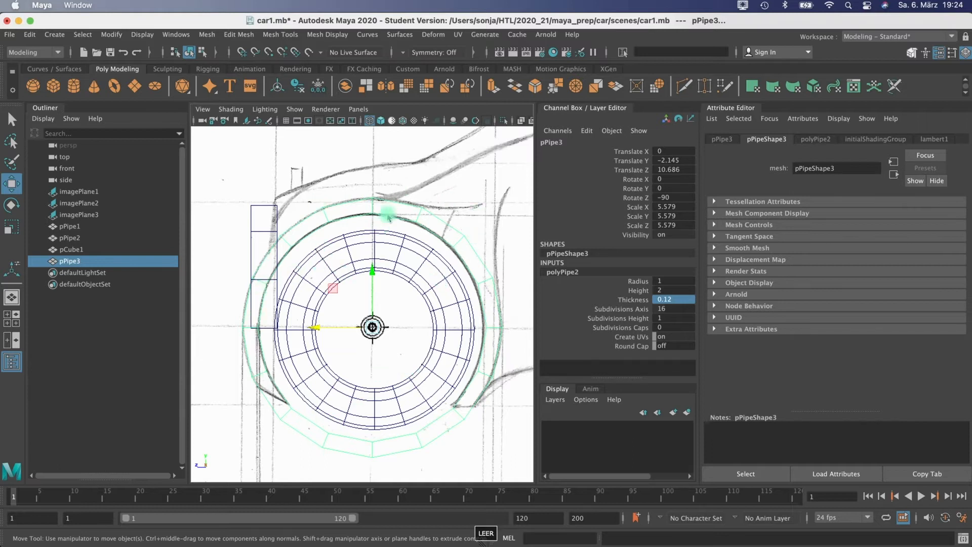
{"action": "key", "text": "space"}
{"action": "left_click_drag", "start_coordinate": [343, 352], "coordinate": [386, 345], "text": "alt"}
{"action": "right_click_drag", "start_coordinate": [368, 327], "coordinate": [371, 306]}
{"action": "left_click_drag", "start_coordinate": [372, 305], "coordinate": [362, 289], "text": "alt"}
{"action": "left_click_drag", "start_coordinate": [232, 235], "coordinate": [370, 478]}
{"action": "key", "text": "BackSpace"}
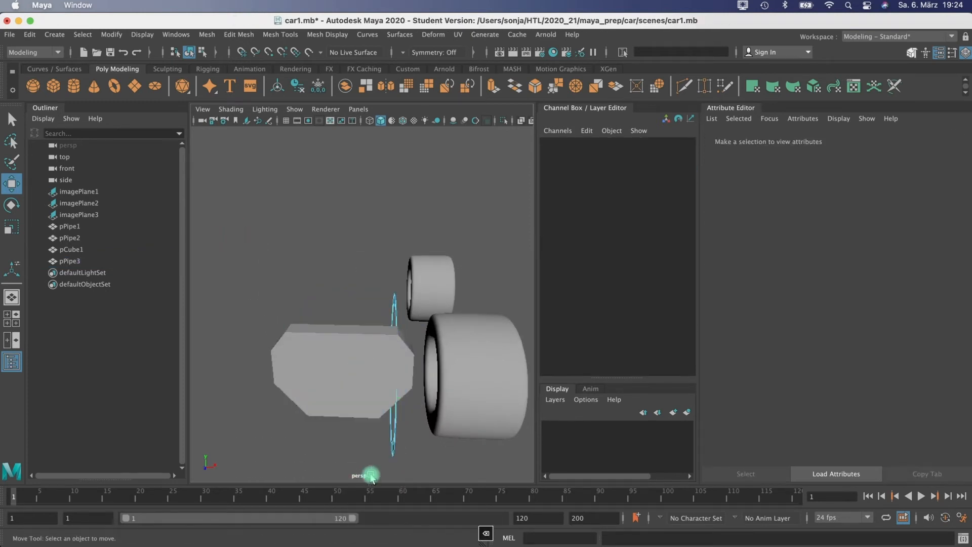
- Delete the ring's lower faces in the side view so only the part along the drawn wheel arch remains
{"action": "left_click_drag", "start_coordinate": [446, 396], "coordinate": [327, 284], "text": "alt"}
{"action": "key", "text": "space"}
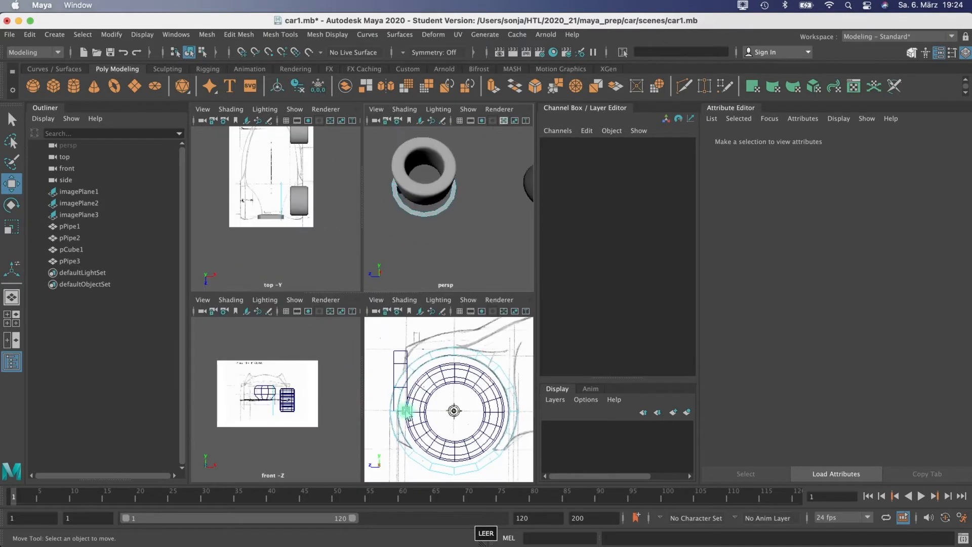
{"action": "middle_click_drag", "start_coordinate": [441, 414], "coordinate": [423, 368], "text": "alt"}
{"action": "left_click_drag", "start_coordinate": [478, 444], "coordinate": [411, 413]}
{"action": "key", "text": "BackSpace"}
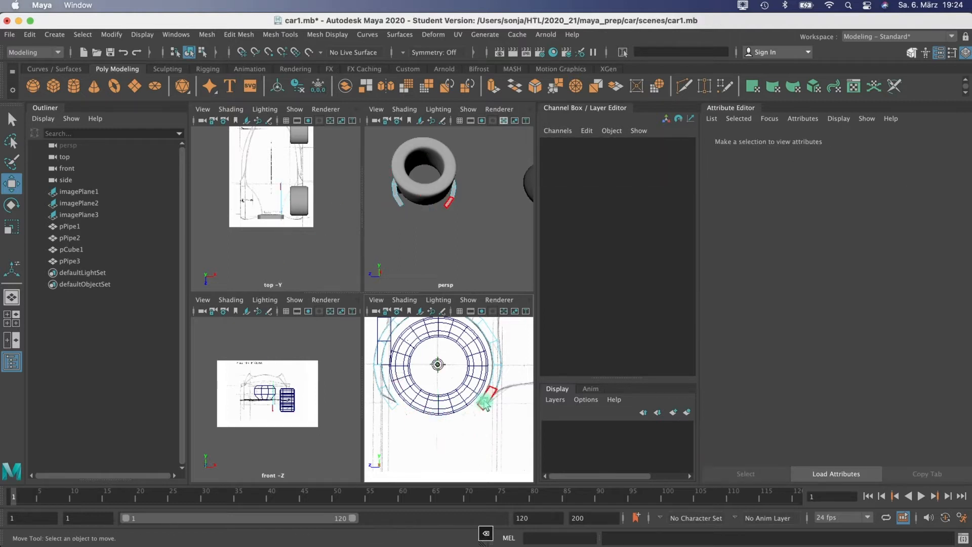
- Move the arch in object mode along X to about 6.26, aligning it with the drawn arch in the front and top views
{"action": "left_click_drag", "start_coordinate": [433, 193], "coordinate": [444, 207], "text": "alt"}
{"action": "mouse_move", "coordinate": [440, 198]}
{"action": "right_mouse_down"}
{"action": "mouse_move", "coordinate": [470, 183]}
{"action": "mouse_move", "coordinate": [456, 188]}
{"action": "right_mouse_up"}
{"action": "key", "text": "w"}
{"action": "left_click_drag", "start_coordinate": [488, 248], "coordinate": [510, 264]}
{"action": "scroll", "coordinate": [270, 363], "scroll_direction": "up", "scroll_amount": 10}
{"action": "middle_click_drag", "start_coordinate": [270, 364], "coordinate": [137, 341], "text": "alt"}
{"action": "left_click_drag", "start_coordinate": [251, 385], "coordinate": [271, 386]}
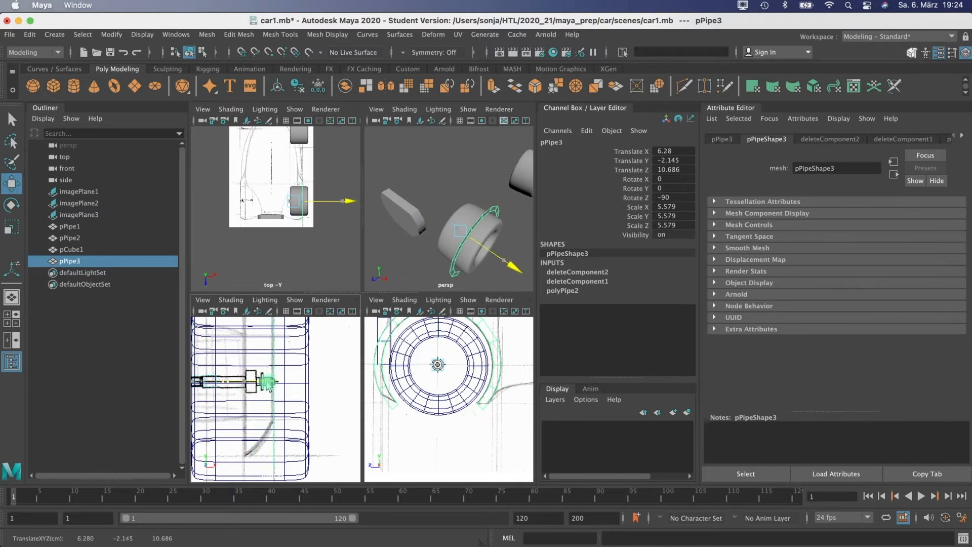
{"action": "left_click_drag", "start_coordinate": [478, 222], "coordinate": [447, 217], "text": "alt"}
{"action": "middle_click_drag", "start_coordinate": [487, 370], "coordinate": [502, 422], "text": "alt"}
{"action": "scroll", "coordinate": [319, 208], "scroll_direction": "up", "scroll_amount": 10}
{"action": "middle_click_drag", "start_coordinate": [312, 213], "coordinate": [211, 274], "text": "alt"}
{"action": "middle_click_drag", "start_coordinate": [329, 212], "coordinate": [297, 110], "text": "alt"}
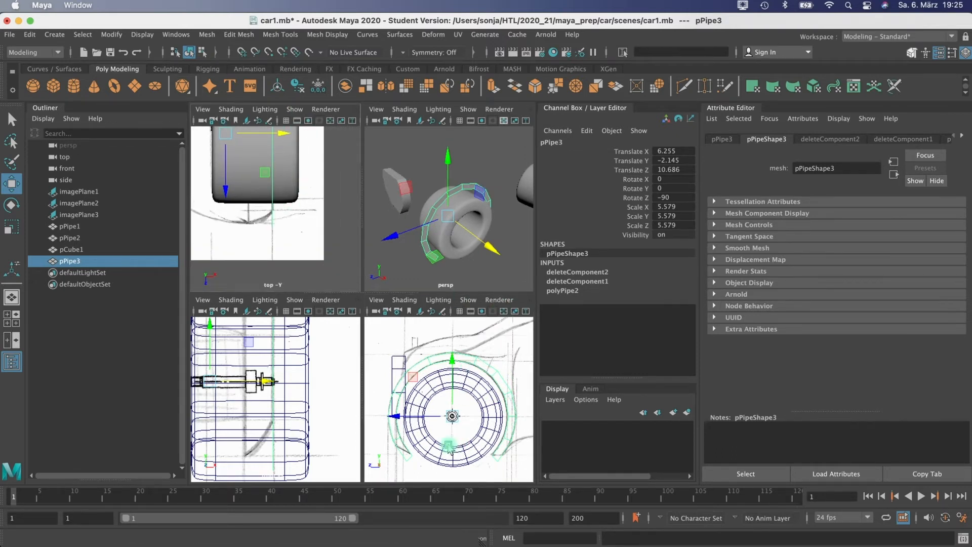
- Move the outer end vertices on both lower ends of the arch onto the drawn outline in the side view
{"action": "key", "text": "space"}
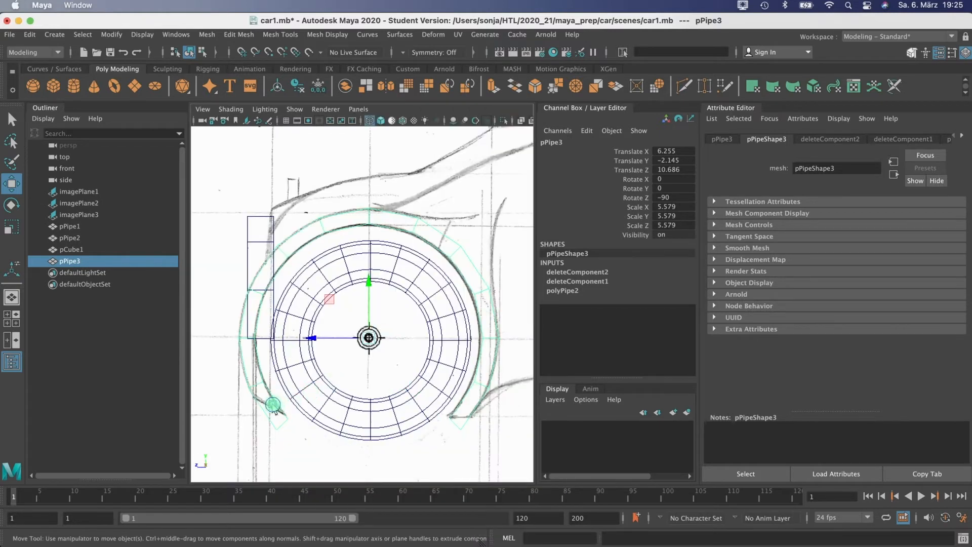
{"action": "right_click", "coordinate": [279, 373]}
{"action": "left_click", "coordinate": [234, 303]}
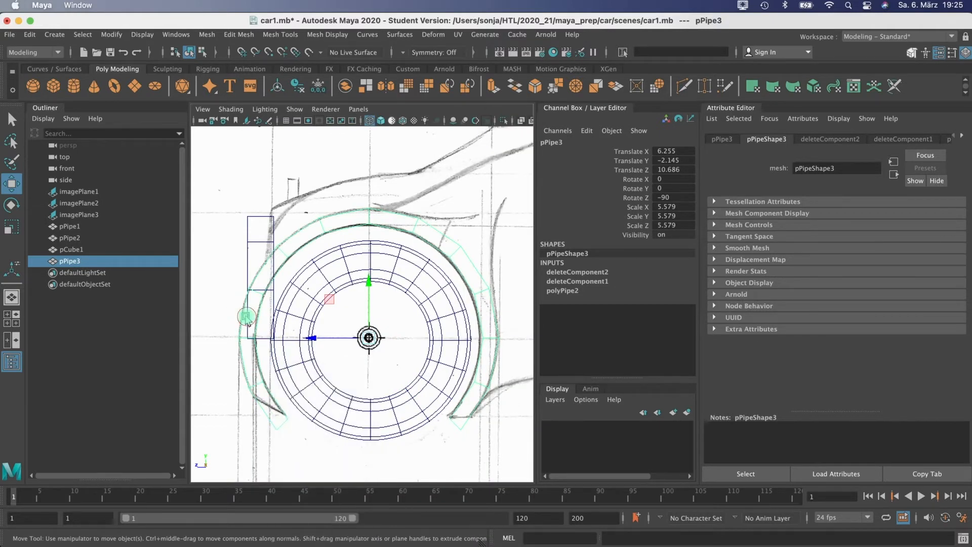
{"action": "left_click", "coordinate": [245, 319]}
{"action": "left_click", "coordinate": [242, 324]}
{"action": "right_click_drag", "start_coordinate": [241, 325], "coordinate": [202, 276]}
{"action": "left_click", "coordinate": [277, 430]}
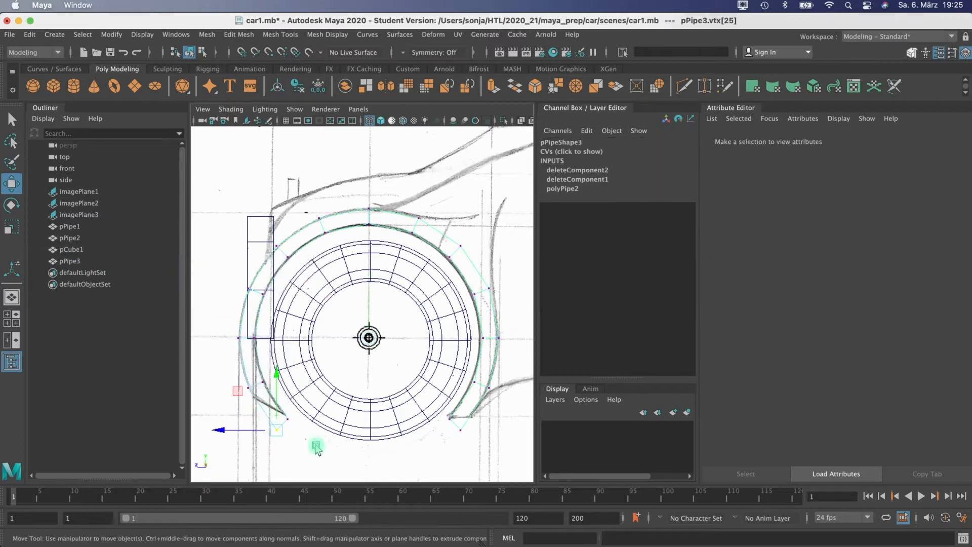
{"action": "left_click_drag", "start_coordinate": [277, 431], "coordinate": [255, 399]}
{"action": "left_click", "coordinate": [462, 431]}
{"action": "left_click_drag", "start_coordinate": [461, 430], "coordinate": [472, 418]}
- Select all the outer rim edges of the wheel arch in the perspective view, from one lower end to the other
{"action": "key", "text": "space"}
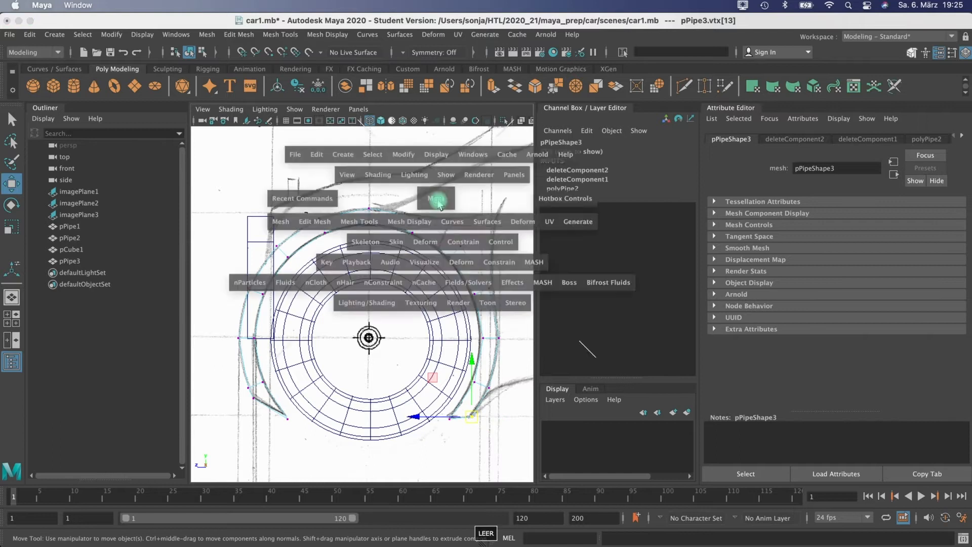
{"action": "key", "text": "space"}
{"action": "left_click_drag", "start_coordinate": [380, 266], "coordinate": [276, 347], "text": "alt"}
{"action": "right_click_drag", "start_coordinate": [297, 351], "coordinate": [299, 371]}
{"action": "left_click", "coordinate": [292, 353]}
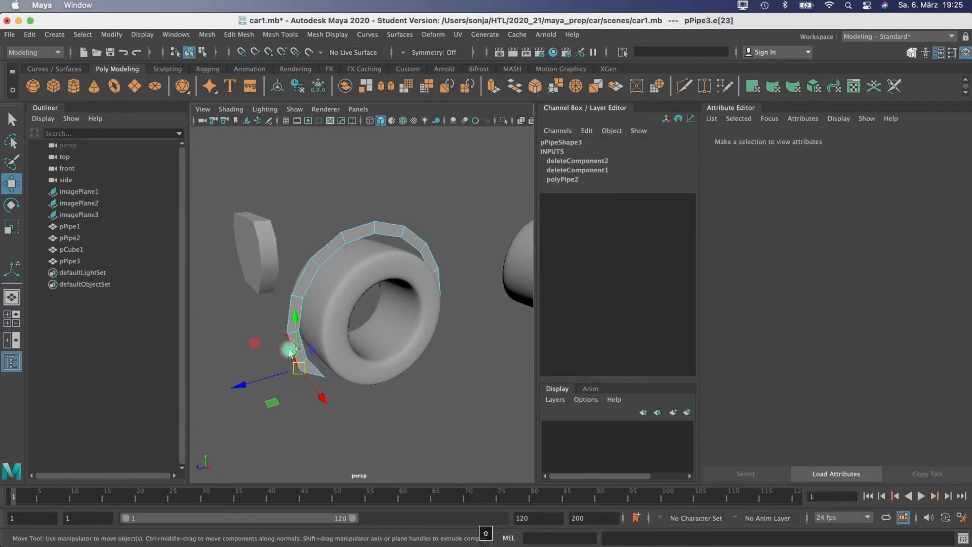
{"action": "left_click", "coordinate": [289, 350], "text": "shift"}
{"action": "left_click", "coordinate": [289, 314], "text": "shift"}
{"action": "left_click", "coordinate": [307, 273], "text": "shift"}
{"action": "left_click", "coordinate": [293, 308], "text": "shift"}
{"action": "key", "text": "q"}
{"action": "left_click", "coordinate": [347, 238], "text": "shift"}
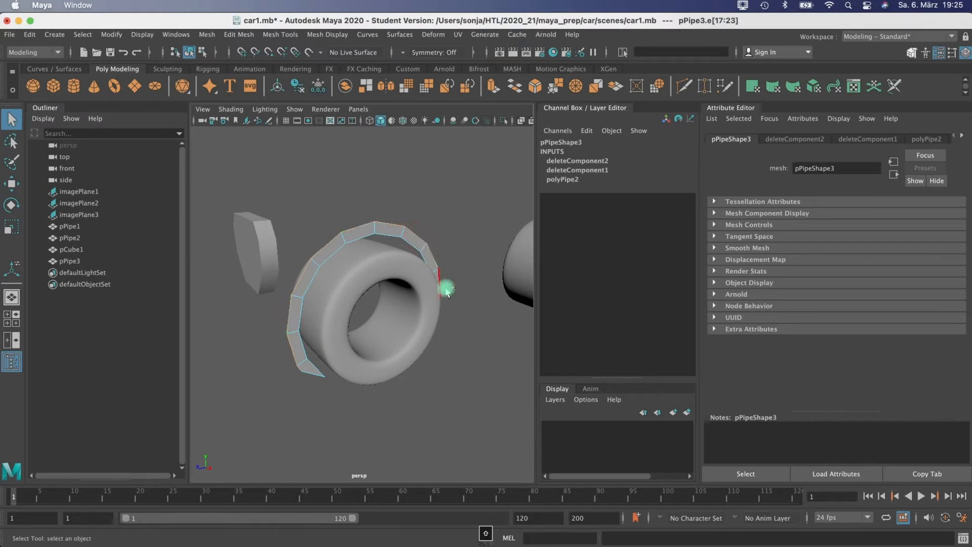
{"action": "left_click_drag", "start_coordinate": [474, 304], "coordinate": [407, 306], "text": "alt"}
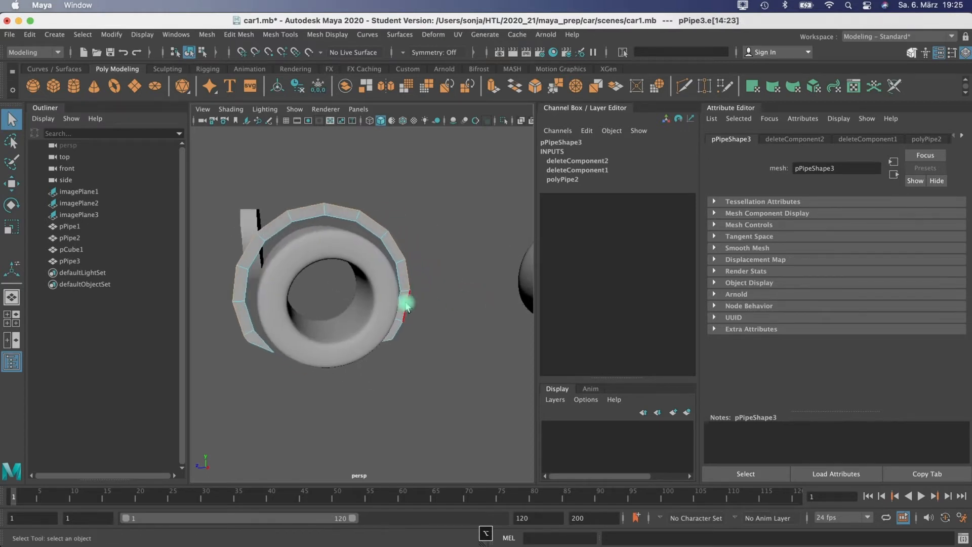
{"action": "left_click", "coordinate": [399, 334], "text": "shift"}
- Move the arch's selected outer edges along X in the front view to match the drawn arch
{"action": "key", "text": "space"}
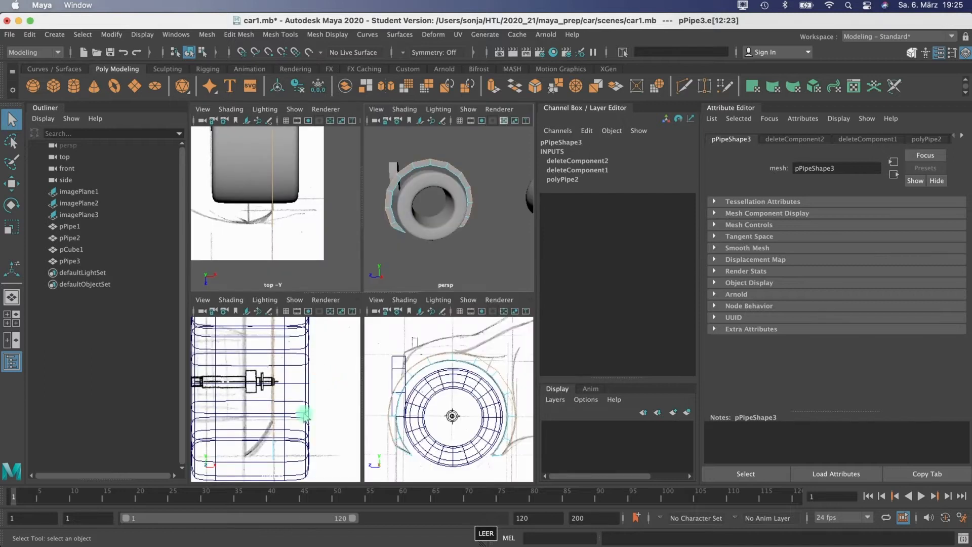
{"action": "key", "text": "w"}
{"action": "scroll", "coordinate": [304, 392], "scroll_direction": "down", "scroll_amount": 3}
{"action": "left_click_drag", "start_coordinate": [337, 396], "coordinate": [325, 398]}
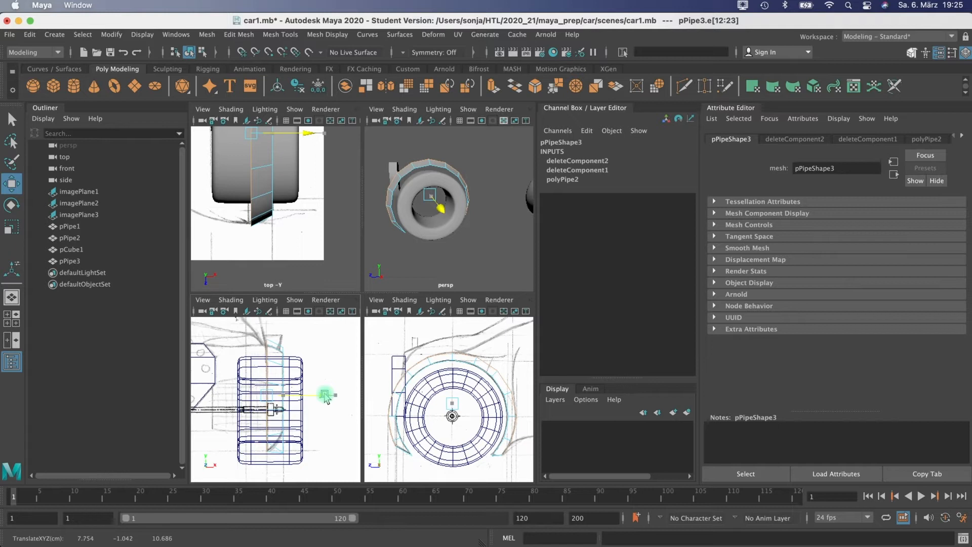
{"action": "left_click_drag", "start_coordinate": [435, 213], "coordinate": [471, 192], "text": "alt"}
{"action": "left_click_drag", "start_coordinate": [291, 209], "coordinate": [425, 232], "text": "alt"}
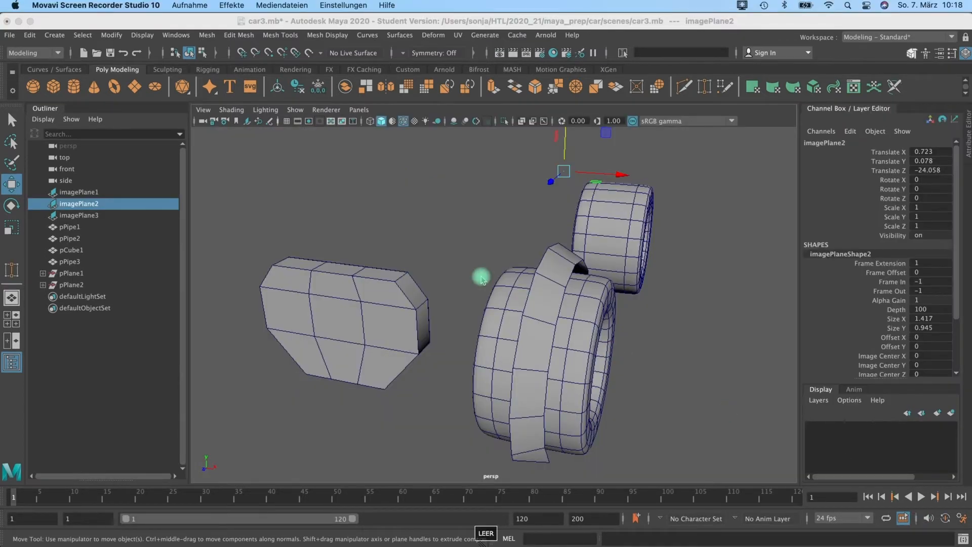
- Create a polygon plane at Z about 14.64 near the car's front and scale it uniformly to about 11.09
{"action": "left_click", "coordinate": [481, 278]}
{"action": "key", "text": "space"}
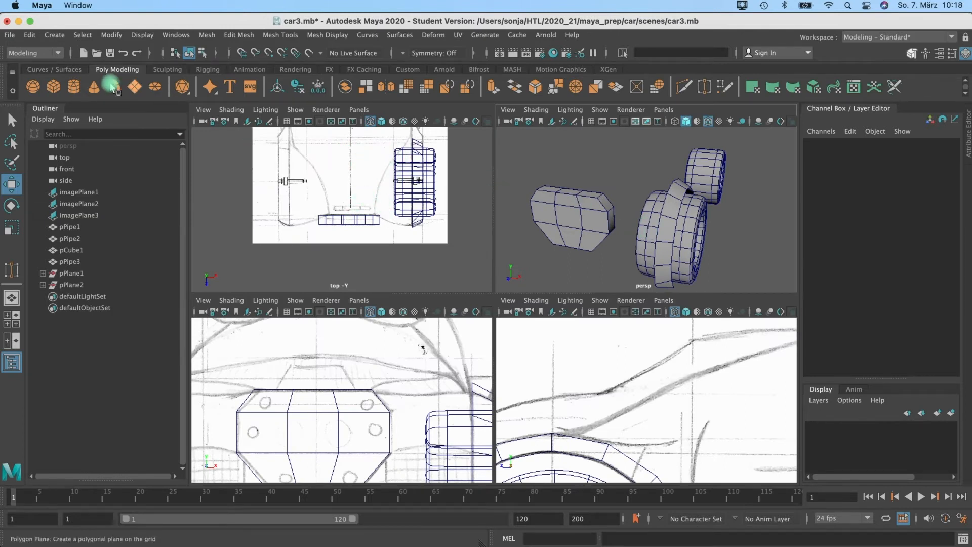
{"action": "left_click", "coordinate": [134, 87]}
{"action": "left_click_drag", "start_coordinate": [608, 198], "coordinate": [563, 258]}
{"action": "key", "text": "r"}
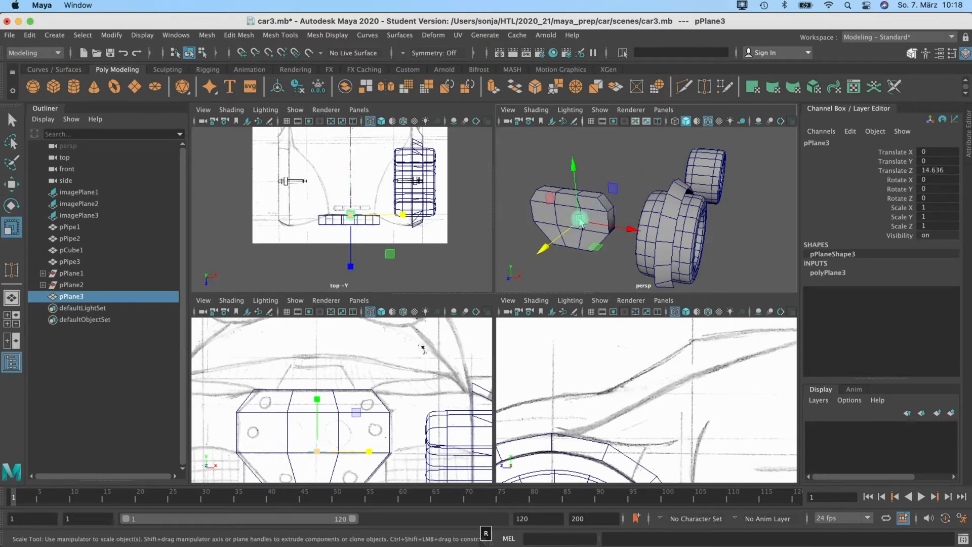
{"action": "left_click_drag", "start_coordinate": [580, 223], "coordinate": [853, 277]}
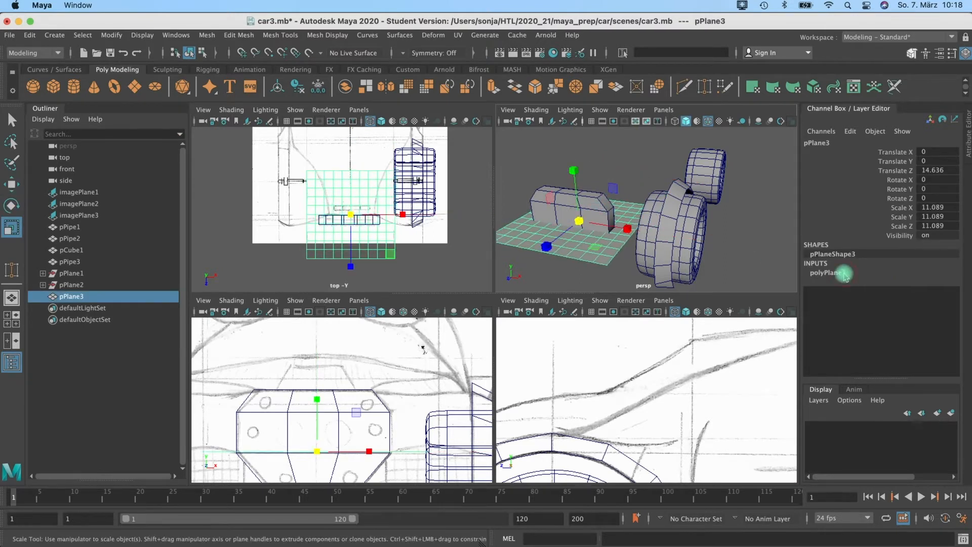
- Set the new plane's width and height subdivisions to 2
{"action": "left_click", "coordinate": [830, 273]}
{"action": "left_click_drag", "start_coordinate": [929, 299], "coordinate": [928, 306]}
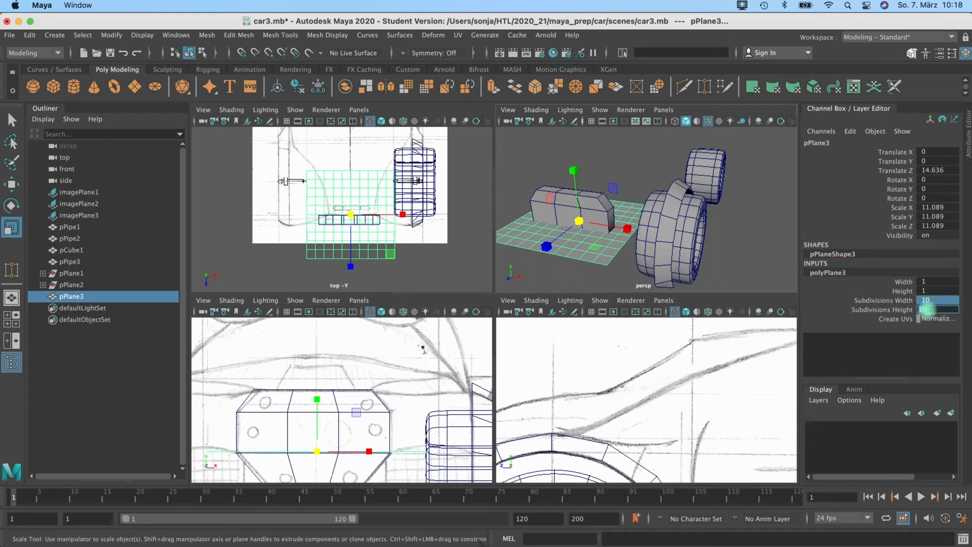
{"action": "type", "text": "1"}
{"action": "key", "text": "Return"}
- Stand the plane upright with Rotate X at 90 and scale it uniformly to about 6.35
{"action": "key", "text": "w"}
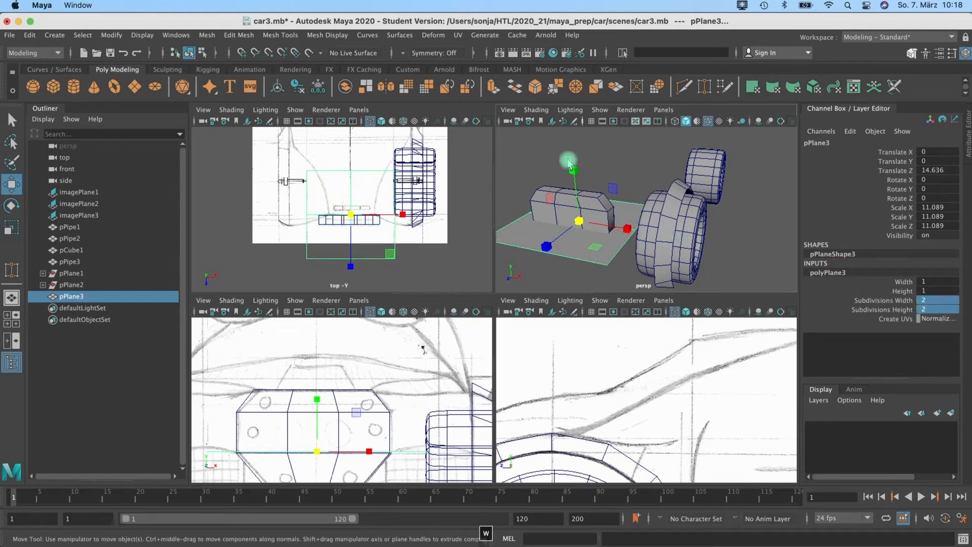
{"action": "key", "text": "e"}
{"action": "left_click_drag", "start_coordinate": [567, 177], "coordinate": [544, 261]}
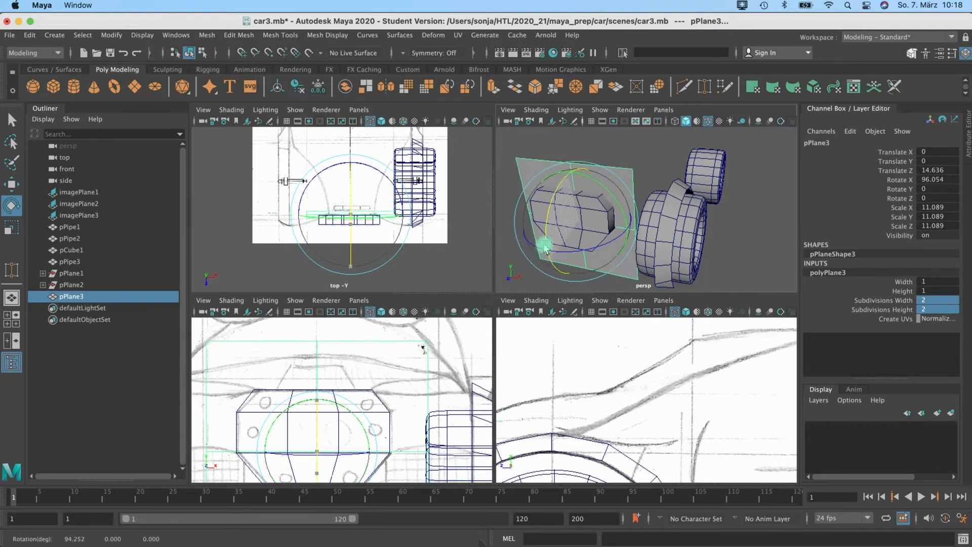
{"action": "key", "text": "w"}
{"action": "key", "text": "r"}
{"action": "left_click_drag", "start_coordinate": [579, 221], "coordinate": [543, 241]}
{"action": "double_click", "coordinate": [943, 180]}
{"action": "type", "text": "9"}
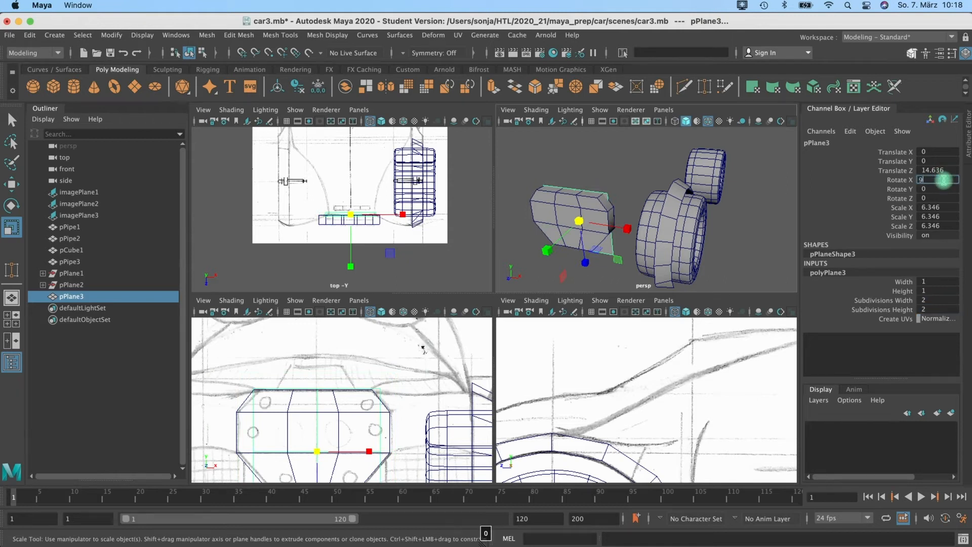
{"action": "type", "text": "0"}
{"action": "key", "text": "Return"}
- Fit the plane to the drawn grid panel in the front view: X 5.657, Y -1.828, Scale X 4.408, Scale Y and Z 4.007
{"action": "key", "text": "w"}
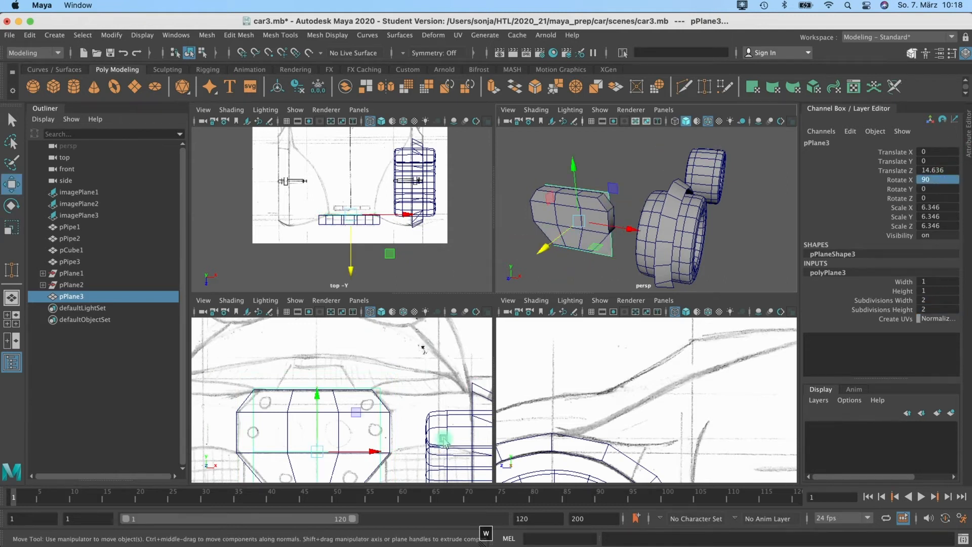
{"action": "middle_click_drag", "start_coordinate": [398, 409], "coordinate": [310, 347], "text": "alt"}
{"action": "left_click_drag", "start_coordinate": [292, 369], "coordinate": [450, 409]}
{"action": "key", "text": "r"}
{"action": "key", "text": "w"}
{"action": "key", "text": "r"}
{"action": "key", "text": "w"}
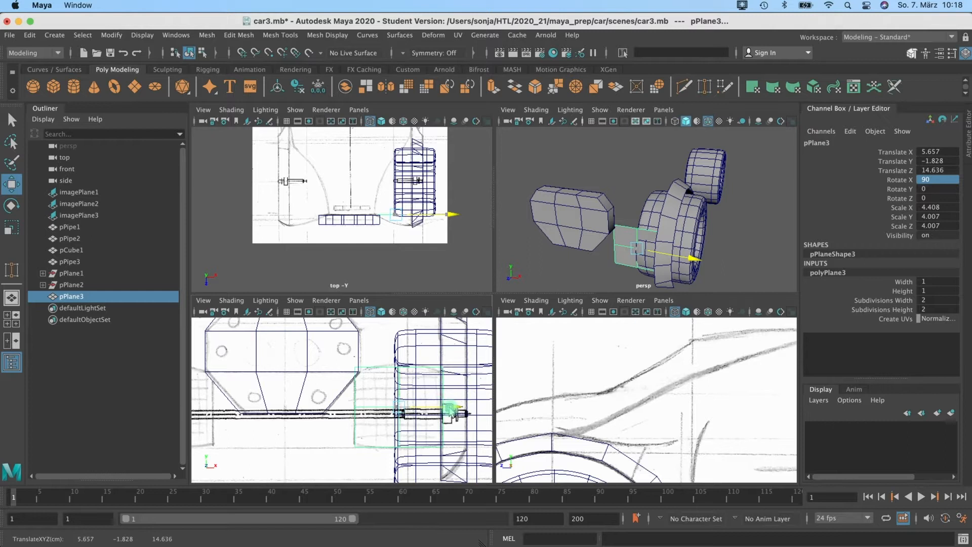
- Move the plane forward along Z to about 16.08 in the perspective view
{"action": "right_click", "coordinate": [373, 373]}
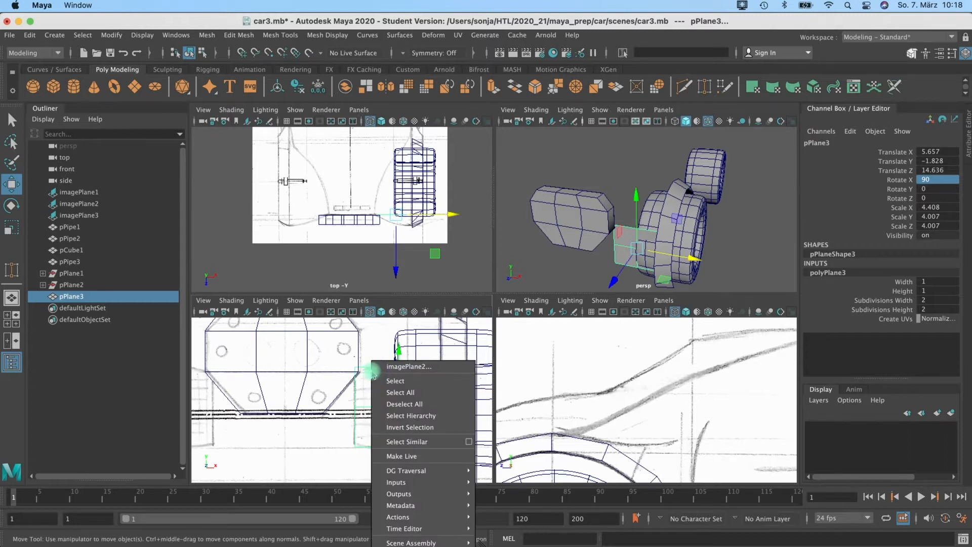
{"action": "right_click_drag", "start_coordinate": [486, 330], "coordinate": [640, 280]}
{"action": "key", "text": "space"}
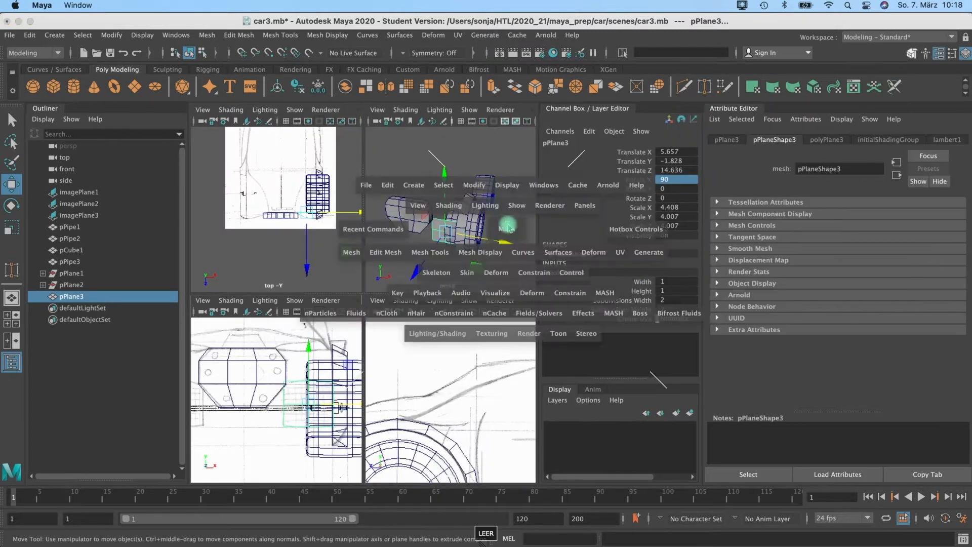
{"action": "double_click", "coordinate": [747, 108]}
{"action": "left_click_drag", "start_coordinate": [533, 358], "coordinate": [468, 363], "text": "alt"}
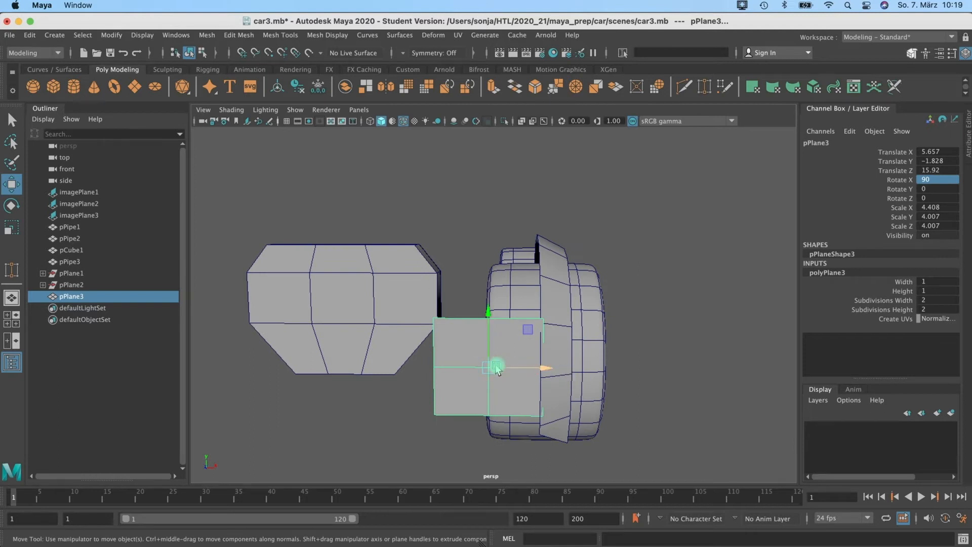
{"action": "left_click_drag", "start_coordinate": [441, 386], "coordinate": [447, 295], "text": "alt"}
{"action": "left_click_drag", "start_coordinate": [519, 370], "coordinate": [502, 358], "text": "alt"}
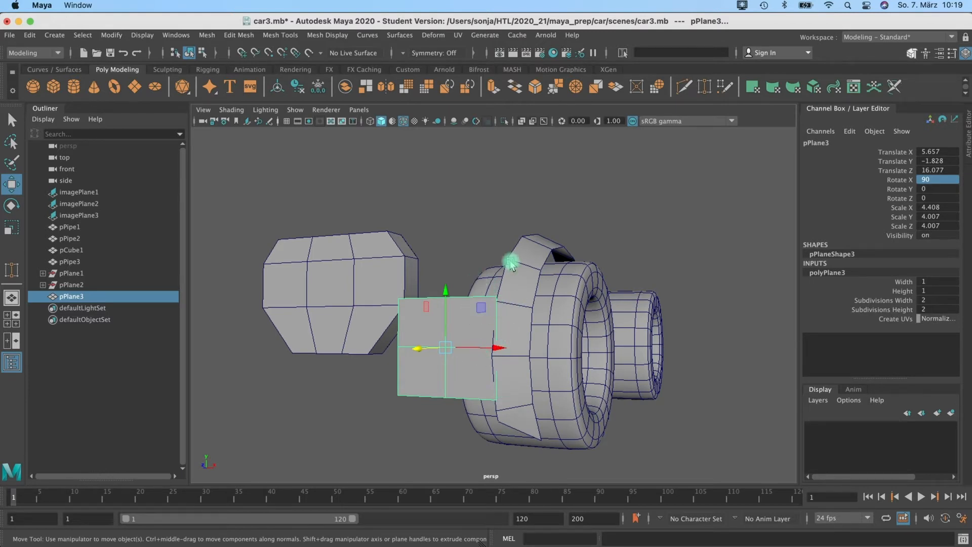
- Adjust the plane's lower inner and upper outer corner vertices in the front view to follow the drawn panel outline
{"action": "right_click_drag", "start_coordinate": [452, 378], "coordinate": [400, 276]}
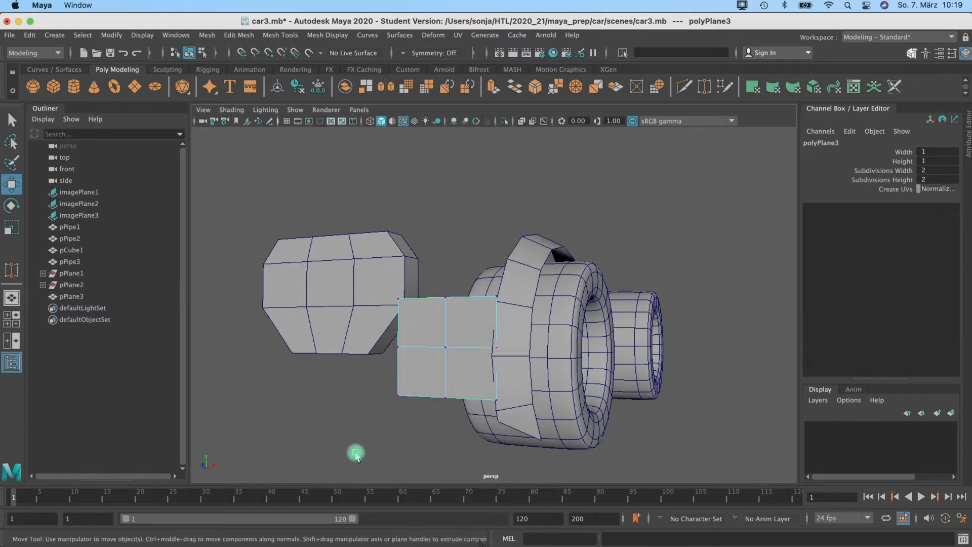
{"action": "key", "text": "space"}
{"action": "left_click", "coordinate": [387, 434]}
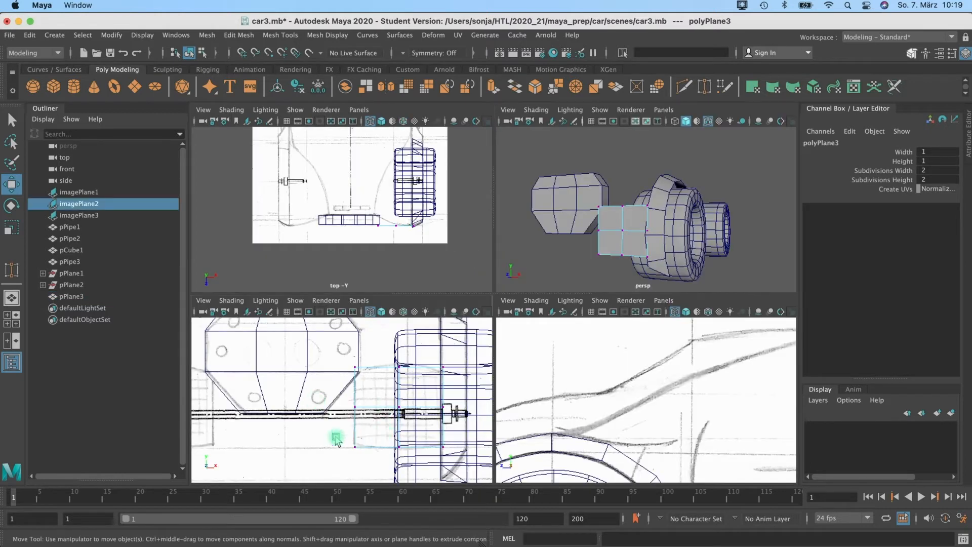
{"action": "left_click", "coordinate": [364, 450]}
{"action": "right_click", "coordinate": [363, 449]}
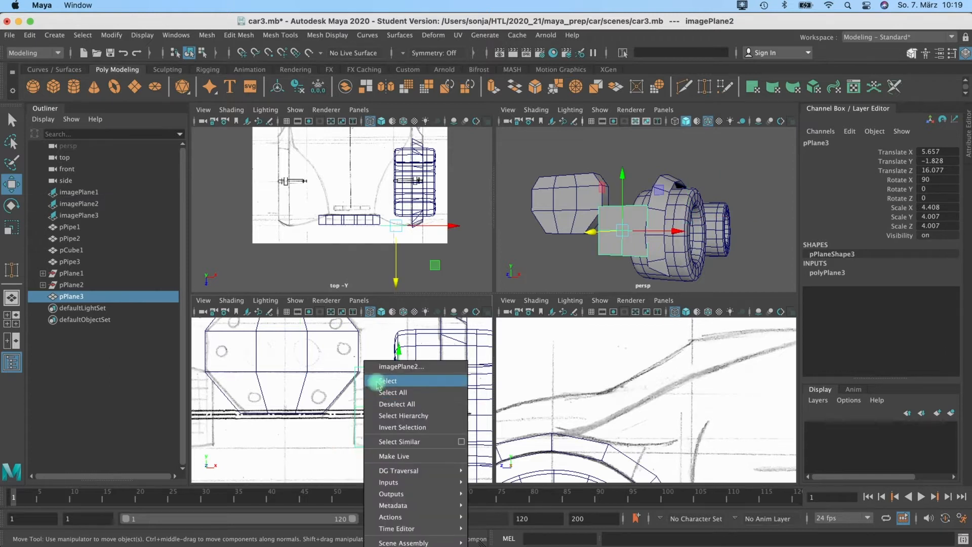
{"action": "left_click", "coordinate": [387, 367]}
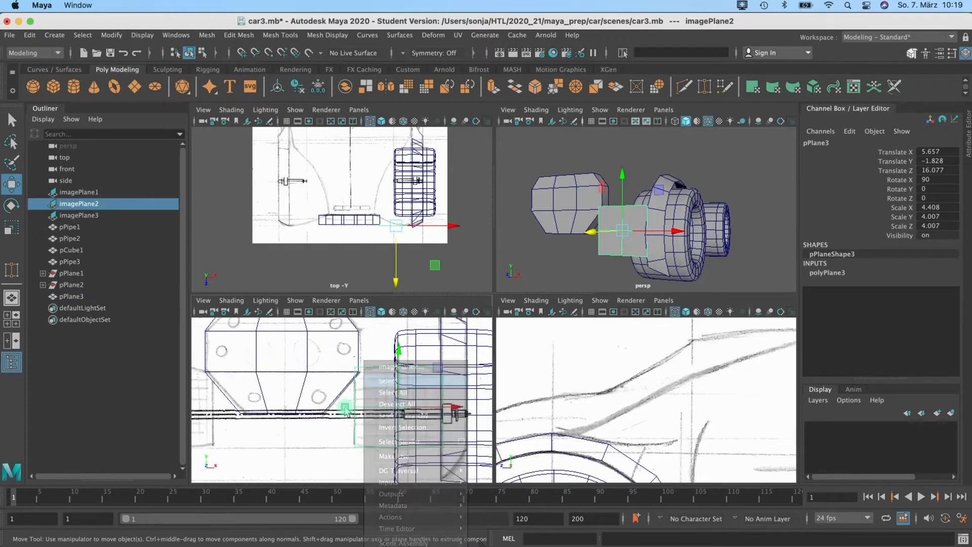
{"action": "right_click", "coordinate": [359, 435]}
{"action": "left_click", "coordinate": [357, 435]}
{"action": "right_click", "coordinate": [357, 435]}
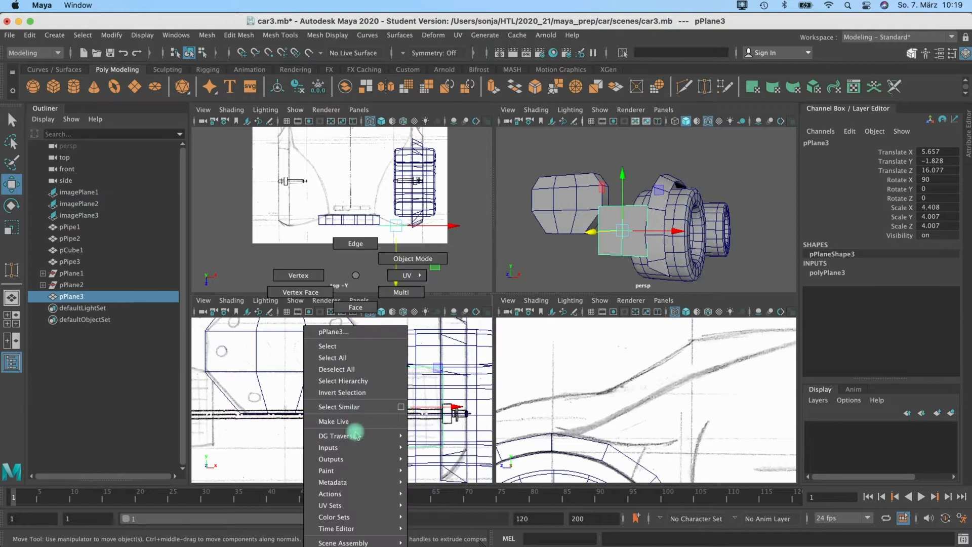
{"action": "right_click_drag", "start_coordinate": [305, 283], "coordinate": [300, 276]}
{"action": "left_click_drag", "start_coordinate": [336, 432], "coordinate": [374, 464]}
{"action": "left_click_drag", "start_coordinate": [359, 397], "coordinate": [354, 390]}
{"action": "left_click_drag", "start_coordinate": [432, 364], "coordinate": [443, 335]}
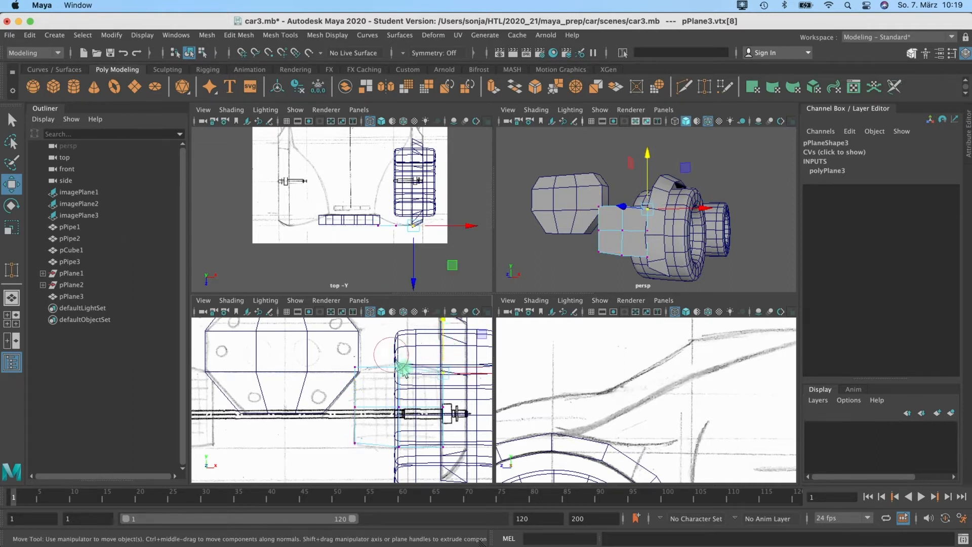
- Raise the plane's top middle vertex and move its upper inner corner vertex to about X 3.69, Y -0.06 beside the box
{"action": "left_click", "coordinate": [399, 360]}
{"action": "left_click_drag", "start_coordinate": [362, 374], "coordinate": [368, 366]}
{"action": "left_click_drag", "start_coordinate": [358, 334], "coordinate": [358, 336]}
{"action": "left_click_drag", "start_coordinate": [586, 265], "coordinate": [605, 273]}
{"action": "left_click_drag", "start_coordinate": [651, 208], "coordinate": [654, 207]}
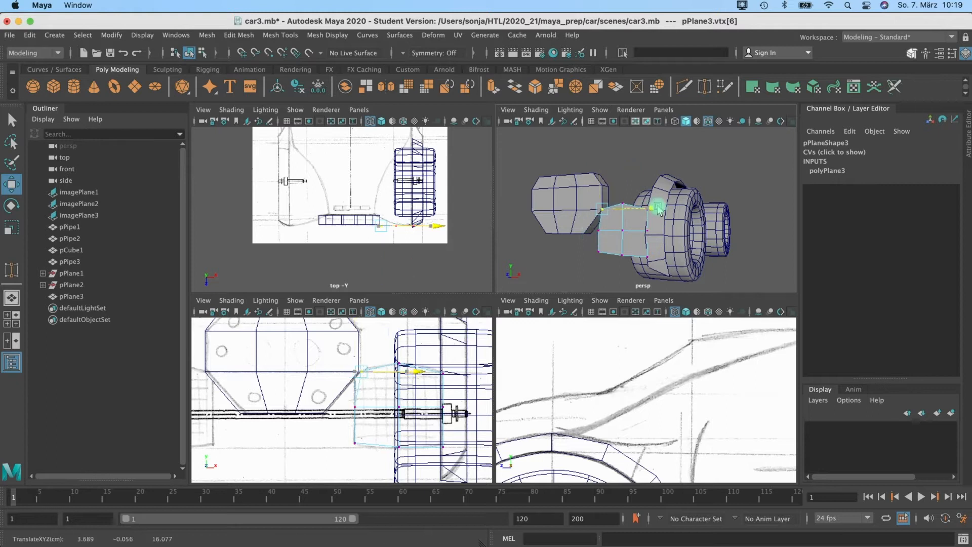
- Move the plane's outer column of vertices slightly inward along X to line up with the wheel arch
{"action": "left_click_drag", "start_coordinate": [618, 237], "coordinate": [715, 185], "text": "alt"}
{"action": "left_click", "coordinate": [557, 235]}
{"action": "right_click", "coordinate": [727, 222]}
{"action": "left_click", "coordinate": [733, 173]}
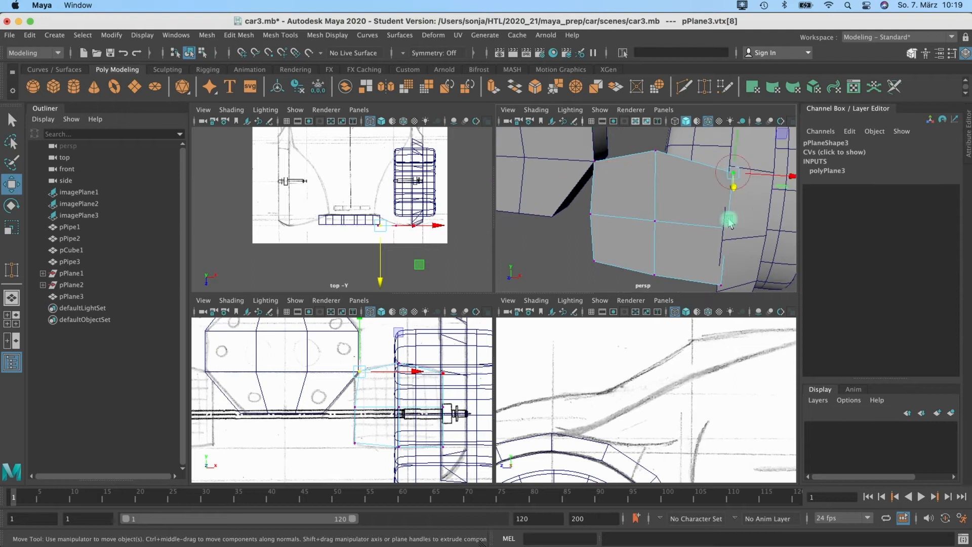
{"action": "left_click_drag", "start_coordinate": [432, 354], "coordinate": [473, 467]}
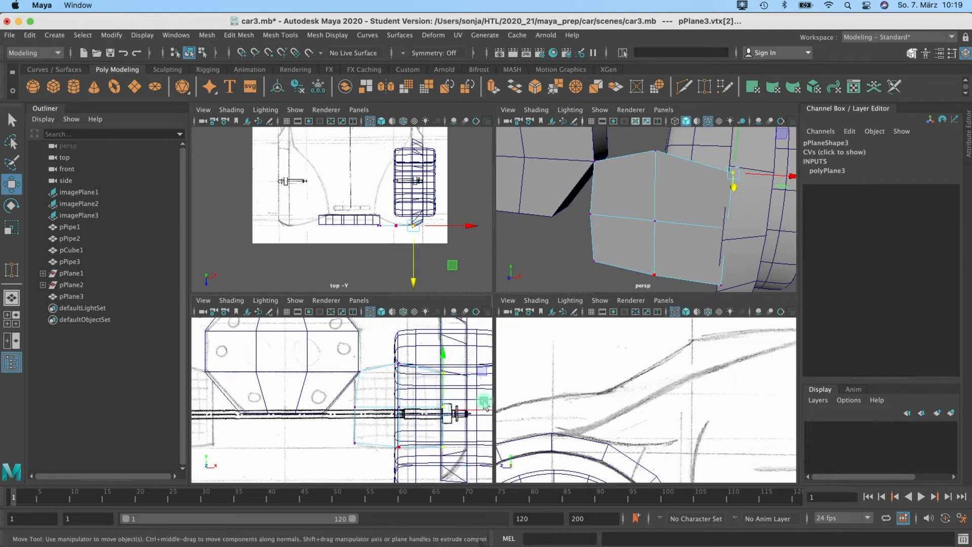
{"action": "left_click_drag", "start_coordinate": [478, 410], "coordinate": [475, 414]}
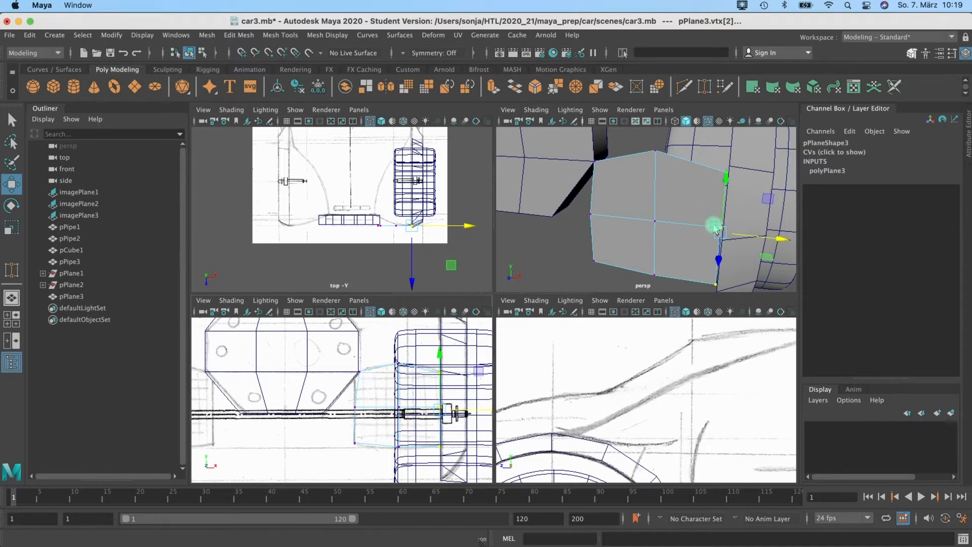
{"action": "left_click_drag", "start_coordinate": [714, 223], "coordinate": [708, 217], "text": "alt"}
- Lower the plane's centre vertex slightly and move the lower outer corner vertex along Z to about 15.95
{"action": "left_click", "coordinate": [651, 212]}
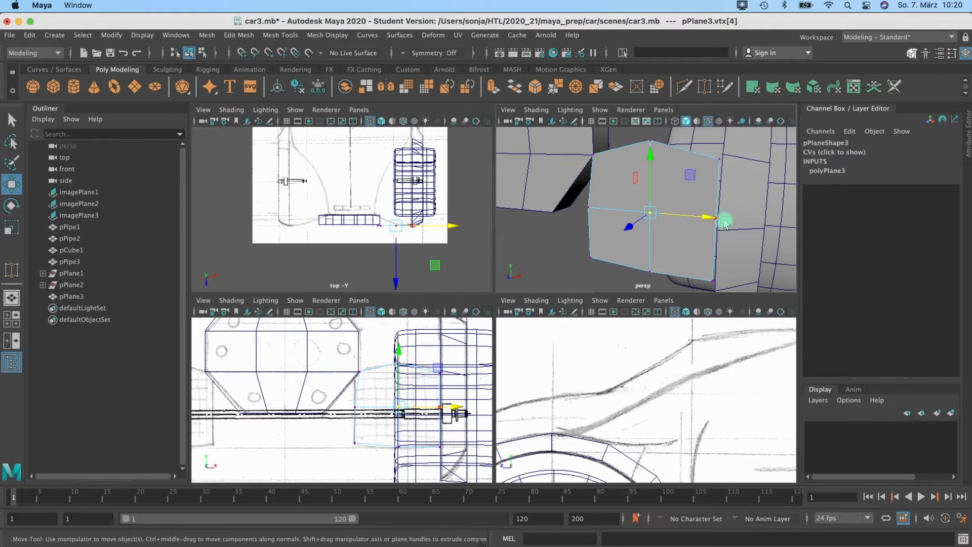
{"action": "left_click", "coordinate": [716, 219], "text": "shift"}
{"action": "left_click", "coordinate": [683, 161]}
{"action": "left_click_drag", "start_coordinate": [690, 190], "coordinate": [627, 215], "text": "alt"}
{"action": "left_click", "coordinate": [619, 223]}
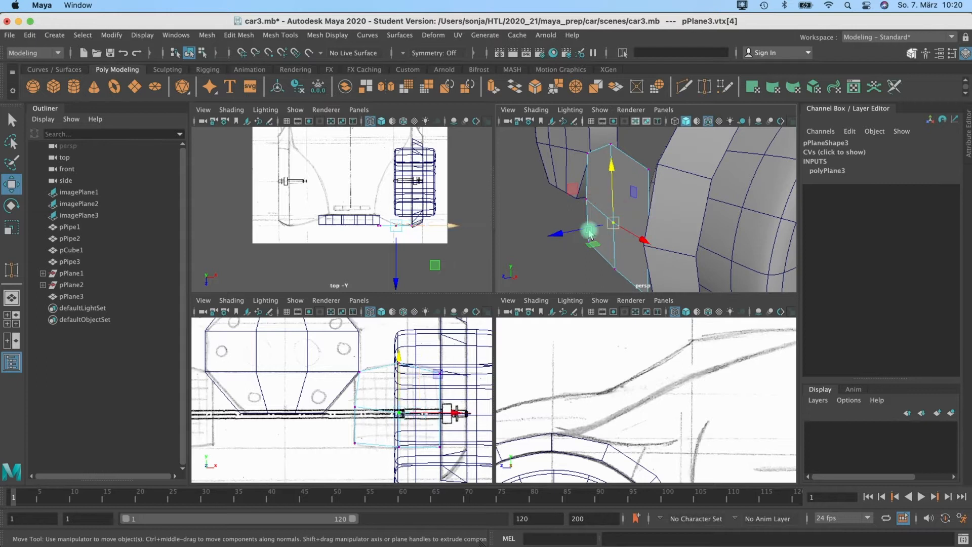
{"action": "left_click_drag", "start_coordinate": [629, 211], "coordinate": [611, 266], "text": "alt"}
{"action": "left_click", "coordinate": [653, 232]}
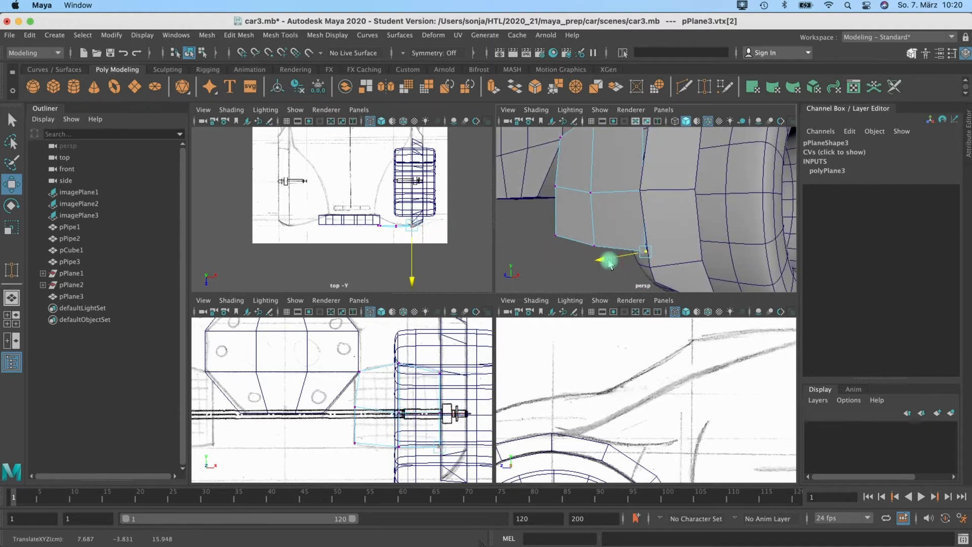
- Extrude the plane's two top edges upward and move the new edges to about Y 2.19, Z 15.94
{"action": "left_click_drag", "start_coordinate": [630, 230], "coordinate": [635, 210], "text": "alt"}
{"action": "right_click", "coordinate": [633, 201]}
{"action": "right_click_drag", "start_coordinate": [617, 185], "coordinate": [617, 184]}
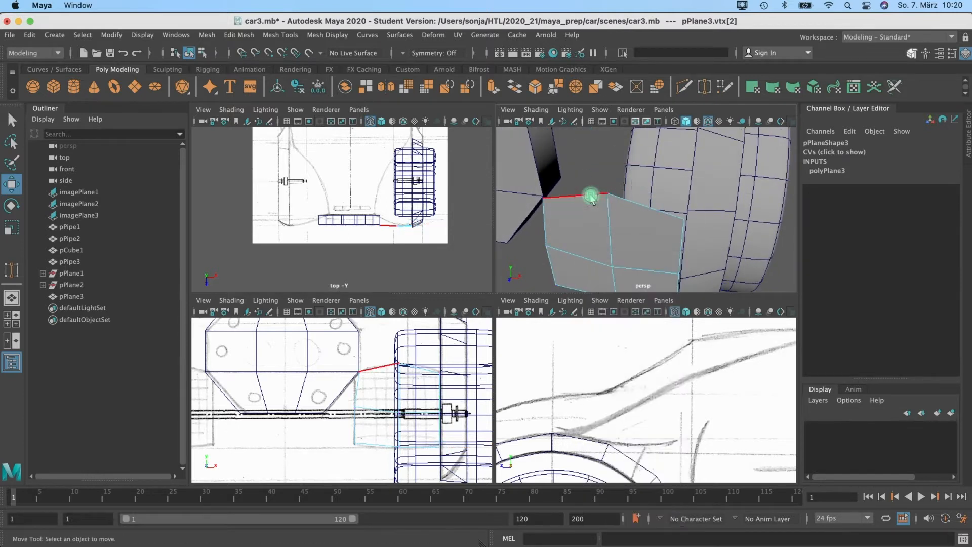
{"action": "left_click", "coordinate": [590, 195]}
{"action": "left_click", "coordinate": [659, 209], "text": "shift"}
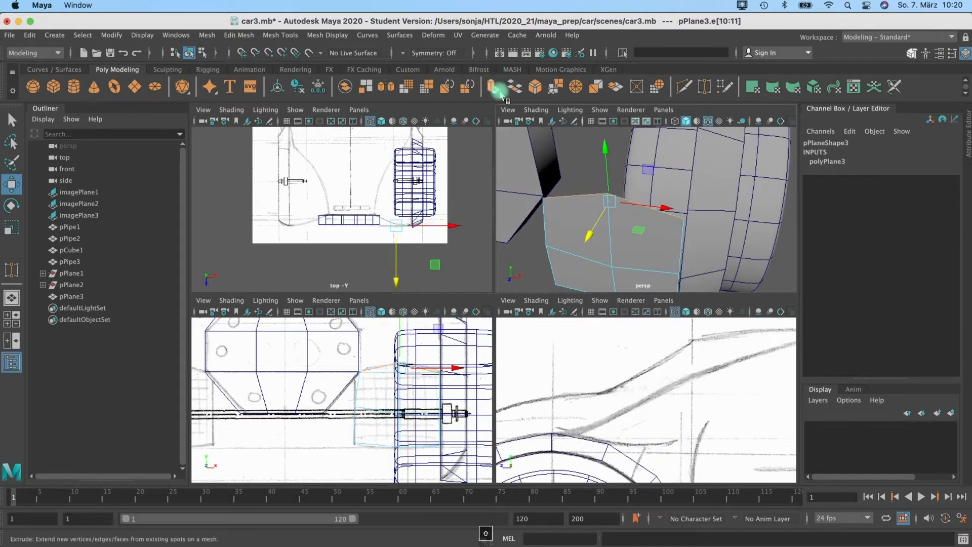
{"action": "left_click_drag", "start_coordinate": [627, 197], "coordinate": [557, 149], "text": "alt"}
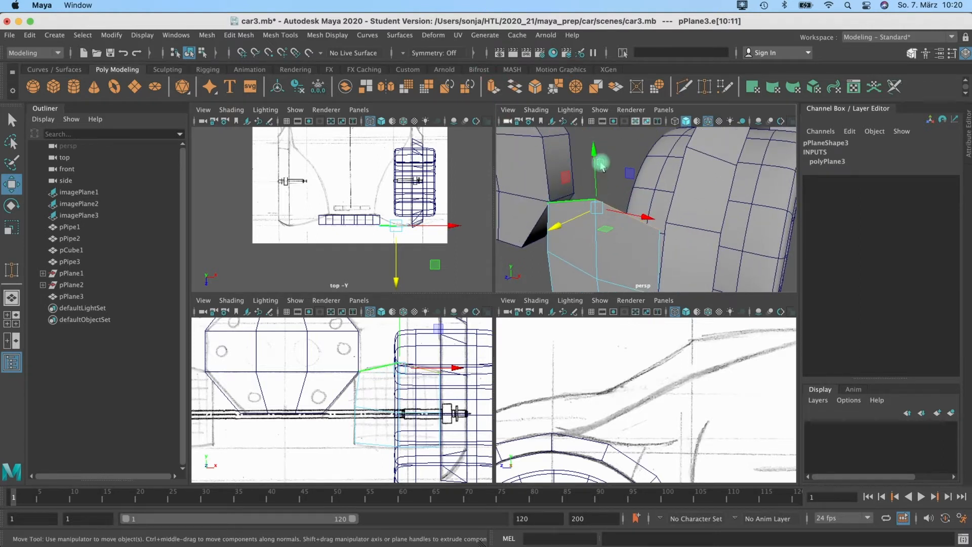
{"action": "key", "text": "ctrl+e"}
{"action": "key", "text": "w"}
{"action": "left_click_drag", "start_coordinate": [574, 165], "coordinate": [605, 102]}
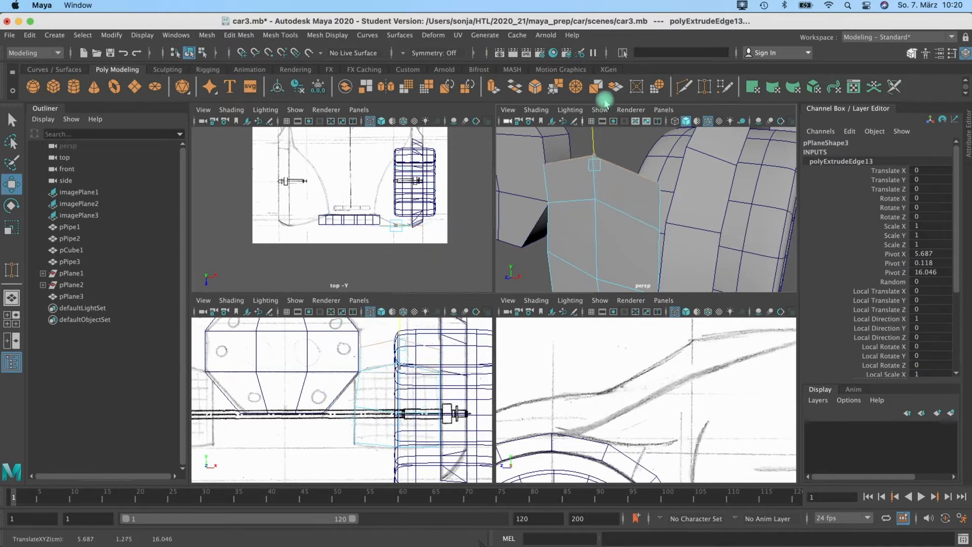
{"action": "left_click_drag", "start_coordinate": [567, 167], "coordinate": [598, 186], "text": "alt"}
{"action": "left_click_drag", "start_coordinate": [590, 281], "coordinate": [596, 274]}
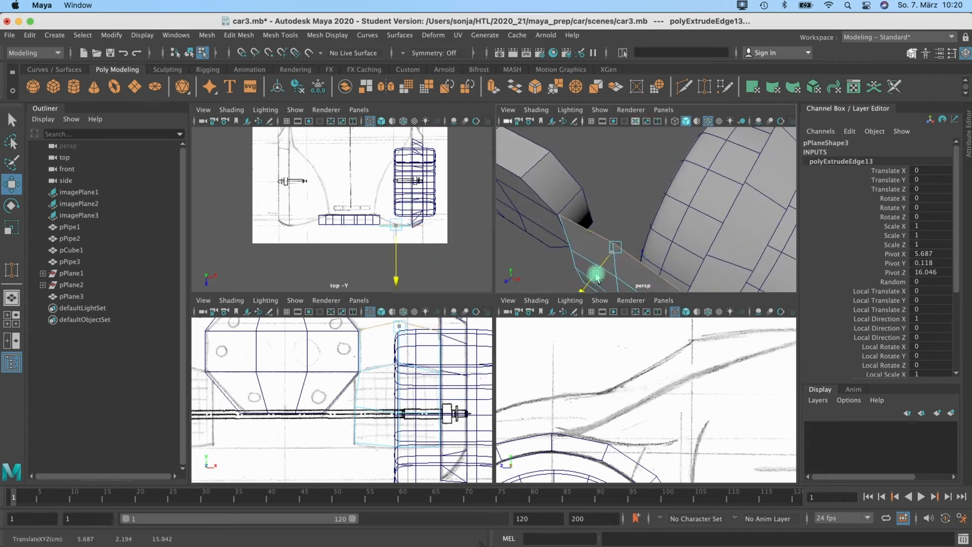
{"action": "key", "text": "f"}
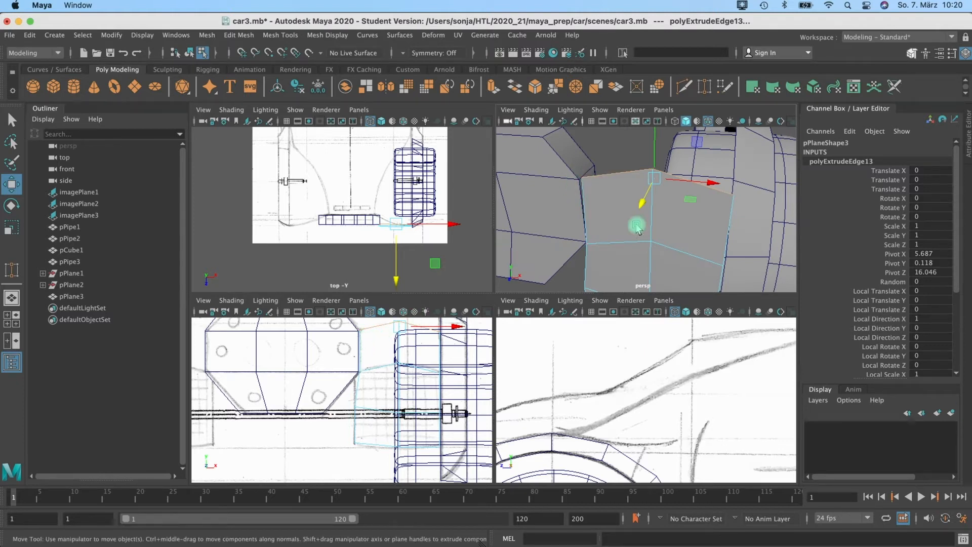
{"action": "scroll", "coordinate": [425, 236], "scroll_direction": "up", "scroll_amount": 2}
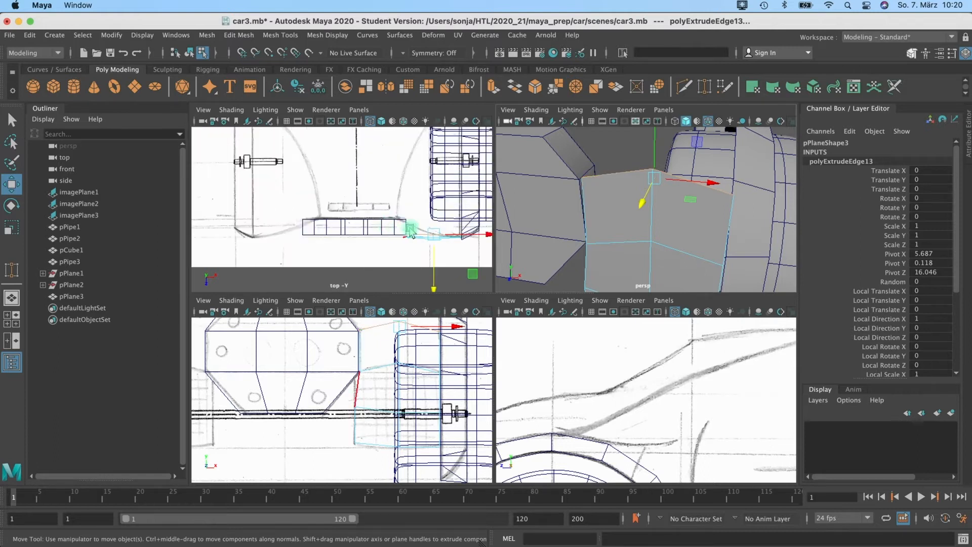
{"action": "scroll", "coordinate": [442, 236], "scroll_direction": "up", "scroll_amount": 2}
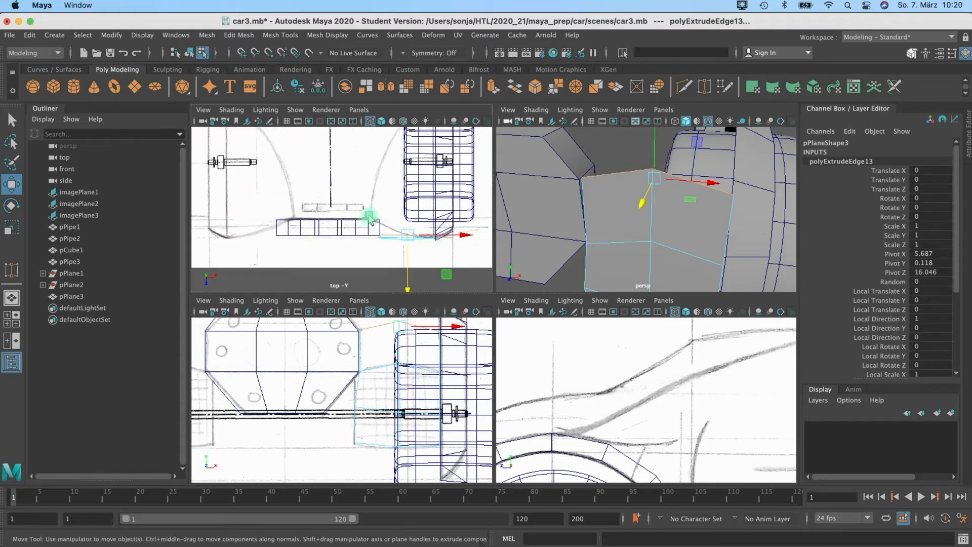
{"action": "right_click", "coordinate": [589, 192]}
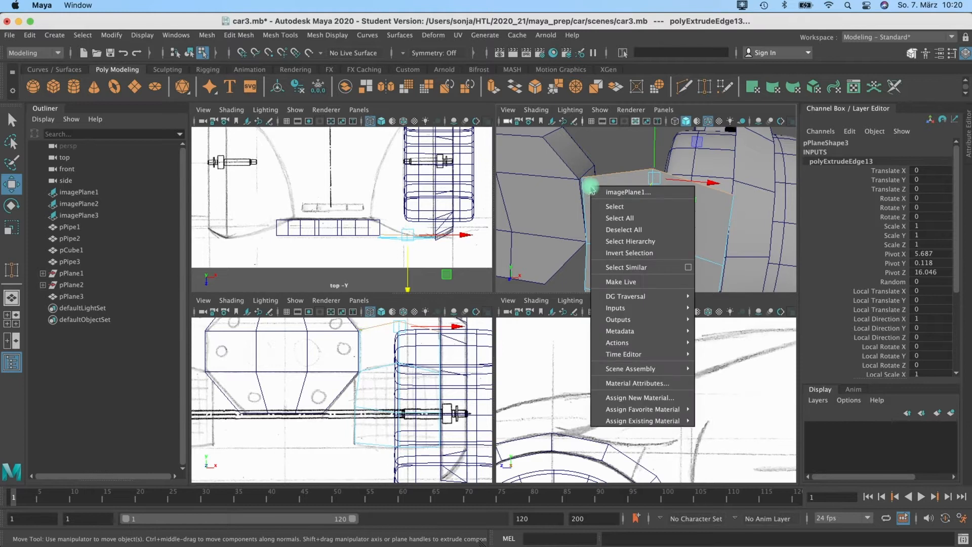
{"action": "left_click", "coordinate": [583, 184]}
{"action": "right_click", "coordinate": [584, 186]}
{"action": "left_click", "coordinate": [356, 213]}
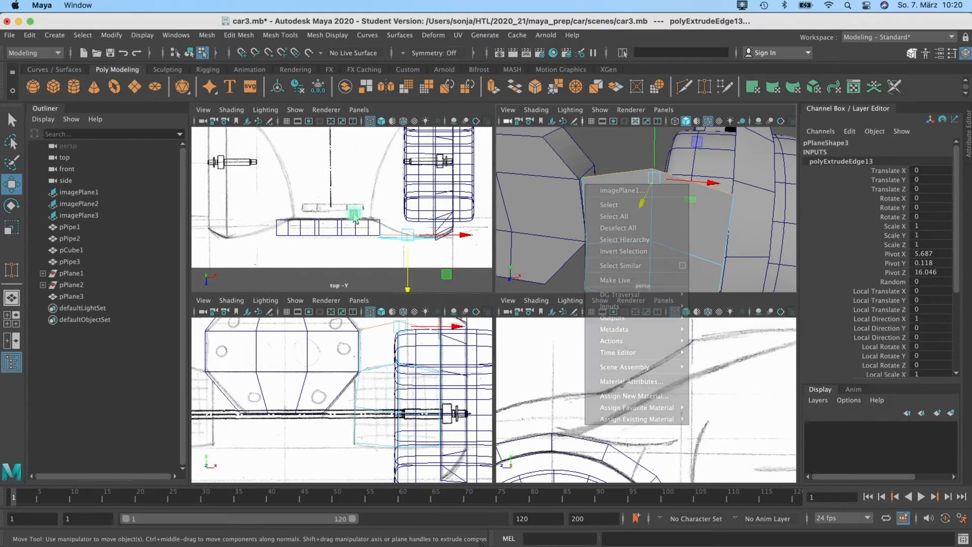
{"action": "right_click", "coordinate": [603, 185]}
{"action": "left_click", "coordinate": [606, 180]}
{"action": "right_click", "coordinate": [605, 174]}
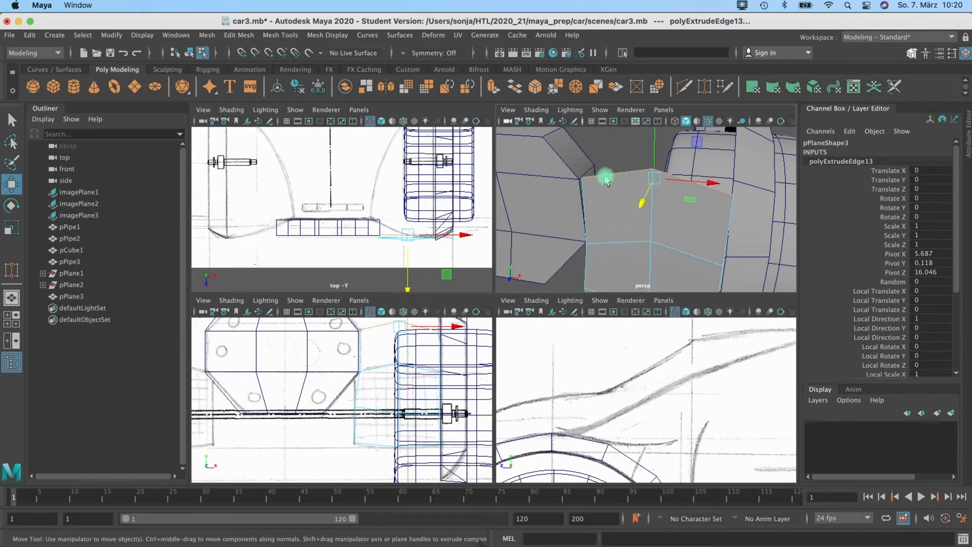
{"action": "left_click", "coordinate": [598, 180]}
- Move the panel's new top row of vertices back along Z to about 14.75, following the wheel arch in the side view
{"action": "right_click", "coordinate": [595, 181]}
{"action": "left_click", "coordinate": [540, 177]}
{"action": "left_click_drag", "start_coordinate": [608, 250], "coordinate": [550, 163]}
{"action": "left_click_drag", "start_coordinate": [559, 243], "coordinate": [573, 222]}
{"action": "left_click_drag", "start_coordinate": [610, 252], "coordinate": [576, 265], "text": "alt"}
{"action": "middle_click_drag", "start_coordinate": [584, 257], "coordinate": [597, 182], "text": "alt"}
{"action": "mouse_move", "coordinate": [581, 188]}
{"action": "left_mouse_down"}
{"action": "mouse_move", "coordinate": [609, 252]}
{"action": "mouse_move", "coordinate": [578, 249]}
{"action": "mouse_move", "coordinate": [590, 231]}
{"action": "mouse_move", "coordinate": [583, 212]}
{"action": "mouse_move", "coordinate": [611, 191]}
{"action": "mouse_move", "coordinate": [586, 171]}
{"action": "left_mouse_up"}
{"action": "left_click_drag", "start_coordinate": [625, 252], "coordinate": [682, 219], "text": "alt"}
{"action": "left_click", "coordinate": [716, 238]}
{"action": "left_click_drag", "start_coordinate": [549, 254], "coordinate": [600, 204], "text": "alt"}
{"action": "middle_click_drag", "start_coordinate": [606, 426], "coordinate": [673, 356], "text": "alt"}
{"action": "middle_click_drag", "start_coordinate": [609, 397], "coordinate": [665, 383], "text": "alt"}
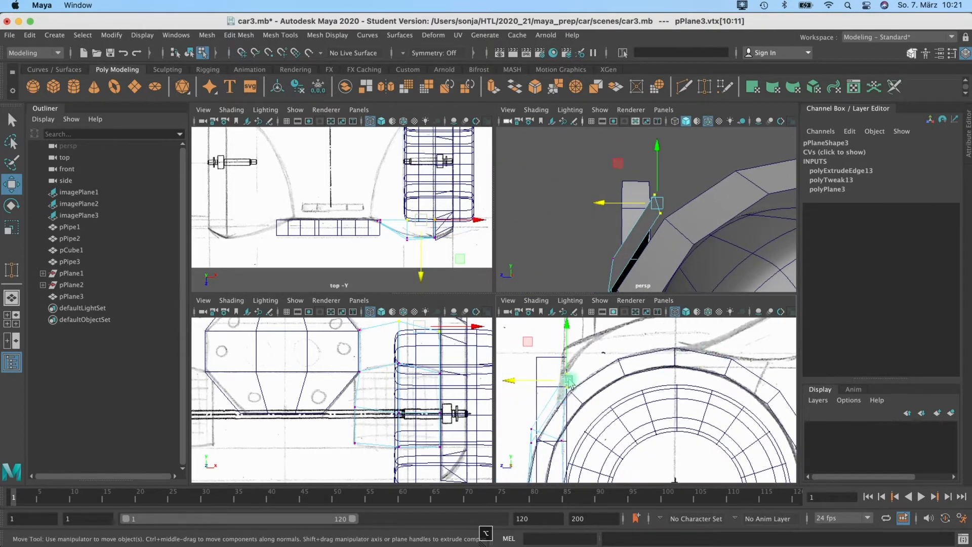
- Extrude the panel's two top edges up and back over the wheel to about Y 3.23, Z 12.85
{"action": "left_click_drag", "start_coordinate": [662, 204], "coordinate": [642, 248], "text": "alt"}
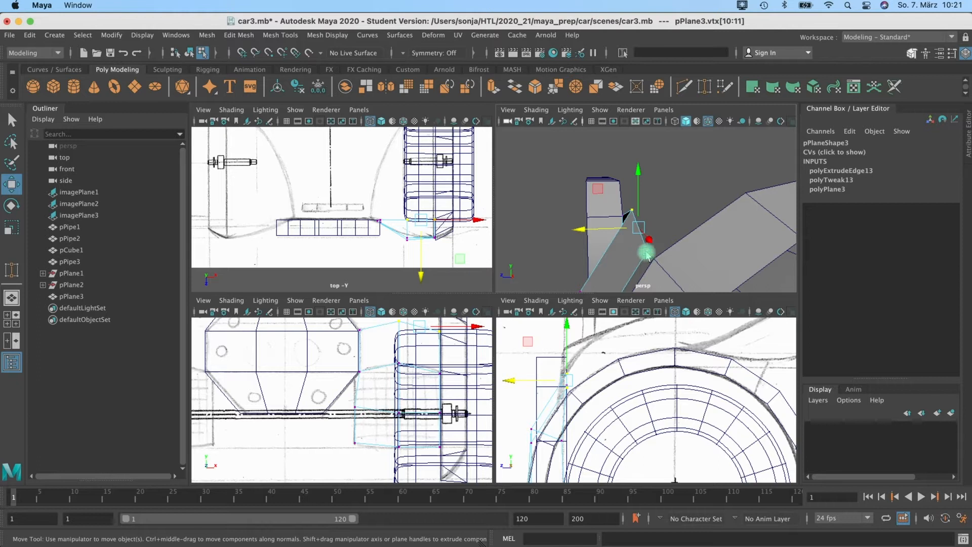
{"action": "mouse_move", "coordinate": [662, 231]}
{"action": "left_mouse_down", "text": "alt"}
{"action": "mouse_move", "coordinate": [694, 223]}
{"action": "mouse_move", "coordinate": [673, 245]}
{"action": "mouse_move", "coordinate": [675, 224]}
{"action": "mouse_move", "coordinate": [665, 223]}
{"action": "left_mouse_up", "text": "alt"}
{"action": "right_click_drag", "start_coordinate": [665, 223], "coordinate": [665, 200]}
{"action": "left_click", "coordinate": [656, 219]}
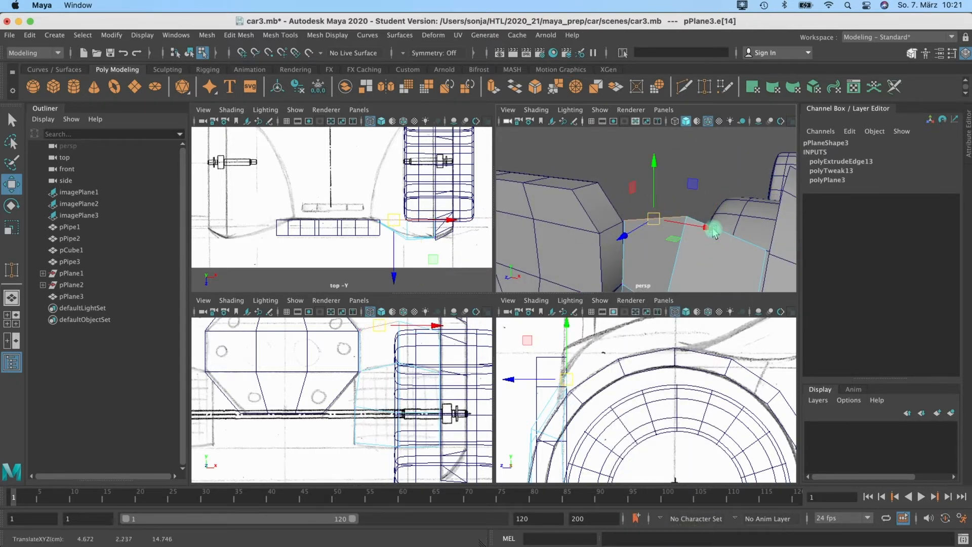
{"action": "left_click_drag", "start_coordinate": [748, 241], "coordinate": [711, 197]}
{"action": "mouse_move", "coordinate": [657, 171]}
{"action": "left_mouse_down", "text": "alt"}
{"action": "mouse_move", "coordinate": [684, 180]}
{"action": "mouse_move", "coordinate": [664, 170]}
{"action": "left_mouse_up", "text": "alt"}
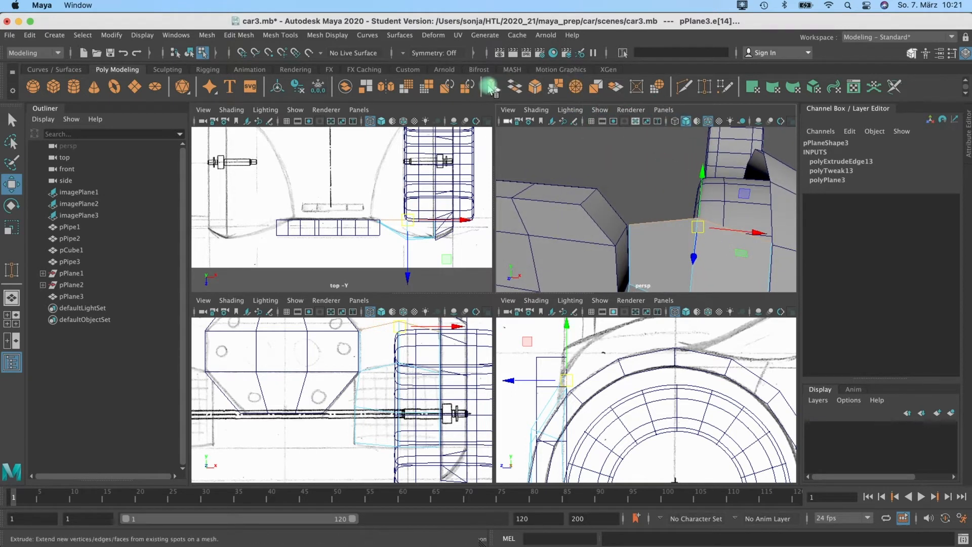
{"action": "left_click_drag", "start_coordinate": [664, 237], "coordinate": [610, 237], "text": "alt"}
{"action": "key", "text": "w"}
{"action": "left_click_drag", "start_coordinate": [658, 201], "coordinate": [599, 190], "text": "alt"}
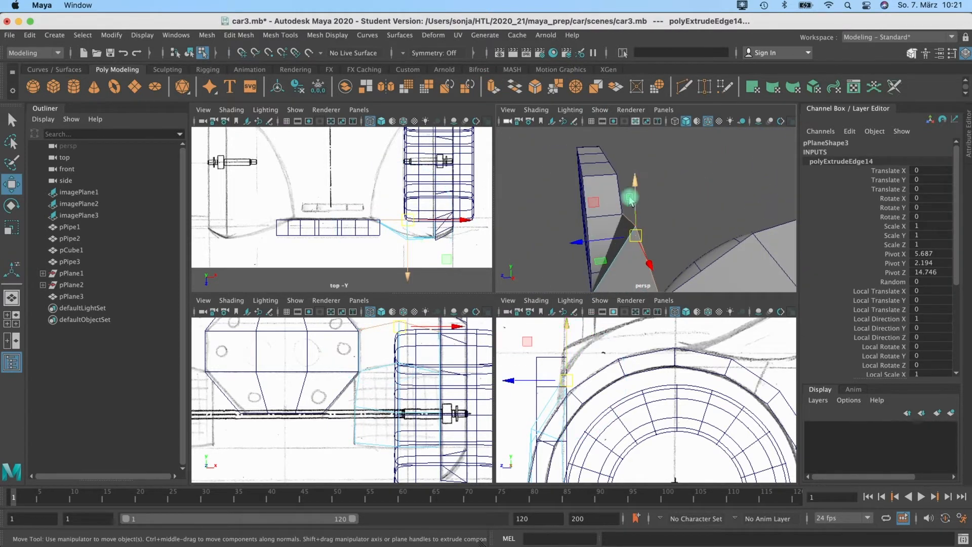
{"action": "left_click_drag", "start_coordinate": [584, 238], "coordinate": [724, 118]}
{"action": "left_click_drag", "start_coordinate": [723, 121], "coordinate": [709, 154], "text": "alt"}
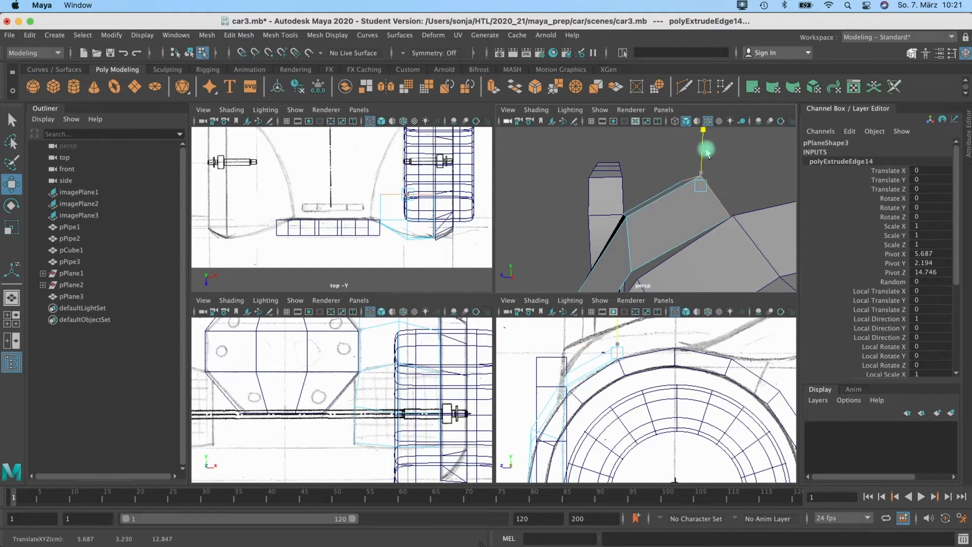
- Lower the inner and middle vertices of the panel's rear row slightly to match the front-view drawing
{"action": "middle_click_drag", "start_coordinate": [380, 353], "coordinate": [358, 429], "text": "alt"}
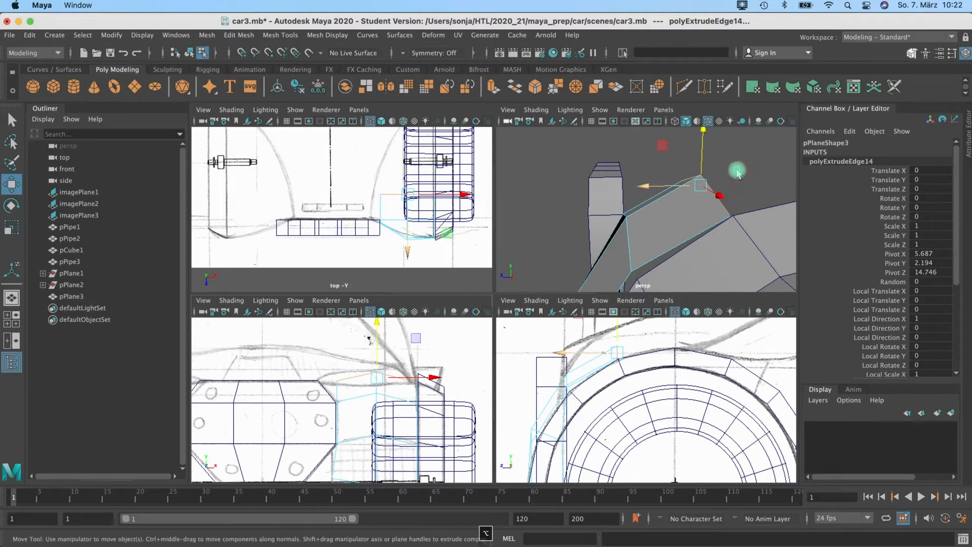
{"action": "right_click_drag", "start_coordinate": [686, 185], "coordinate": [648, 185]}
{"action": "left_click_drag", "start_coordinate": [680, 160], "coordinate": [714, 194]}
{"action": "key", "text": "q"}
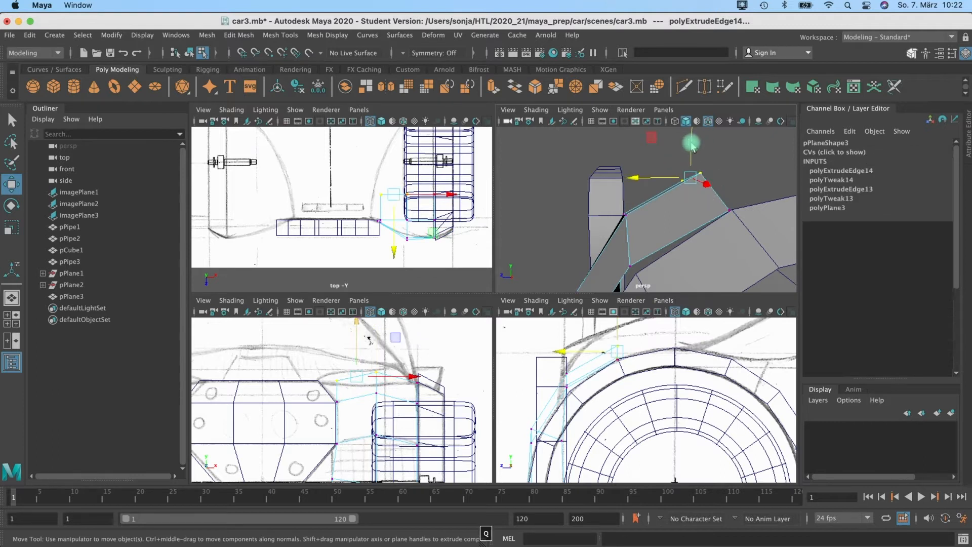
{"action": "key", "text": "w"}
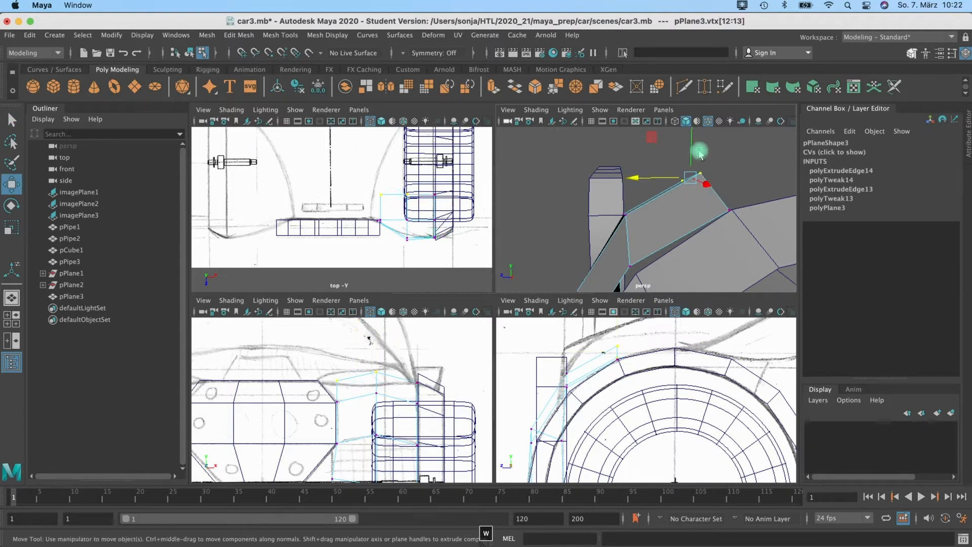
{"action": "left_click_drag", "start_coordinate": [691, 152], "coordinate": [628, 203], "text": "alt"}
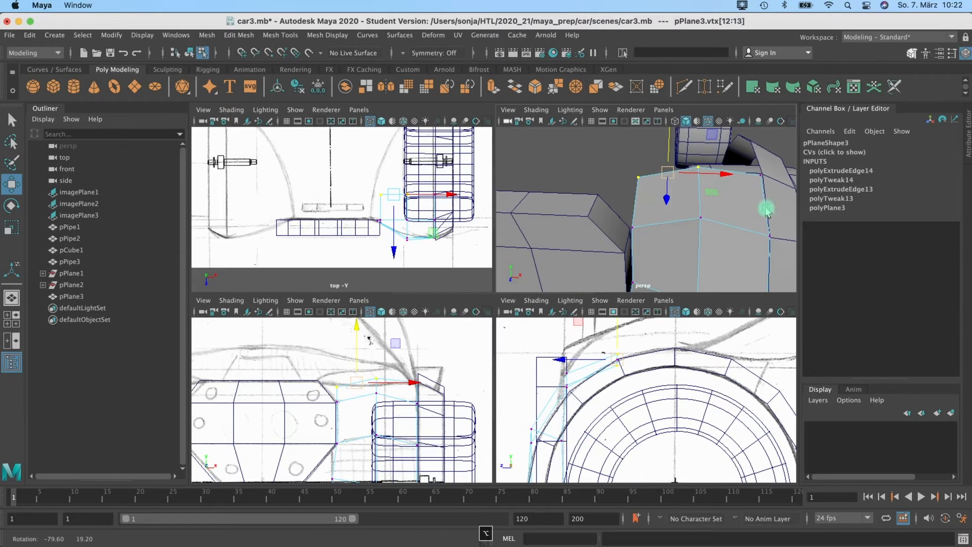
- Extrude the inner edge of the panel's upper section inward and upward beside the box
{"action": "right_click_drag", "start_coordinate": [637, 203], "coordinate": [628, 178]}
{"action": "left_click", "coordinate": [636, 202]}
{"action": "left_click_drag", "start_coordinate": [623, 213], "coordinate": [642, 217], "text": "alt"}
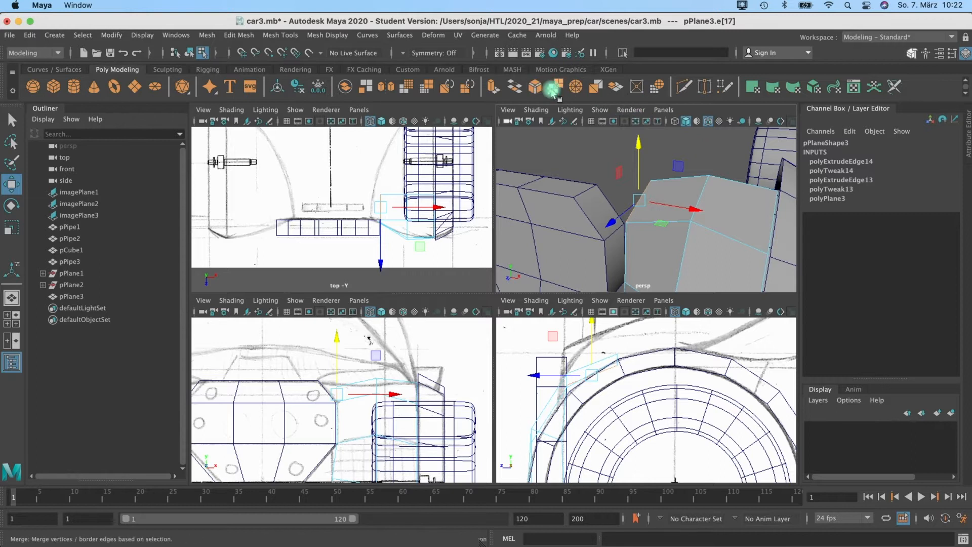
{"action": "left_click", "coordinate": [498, 87]}
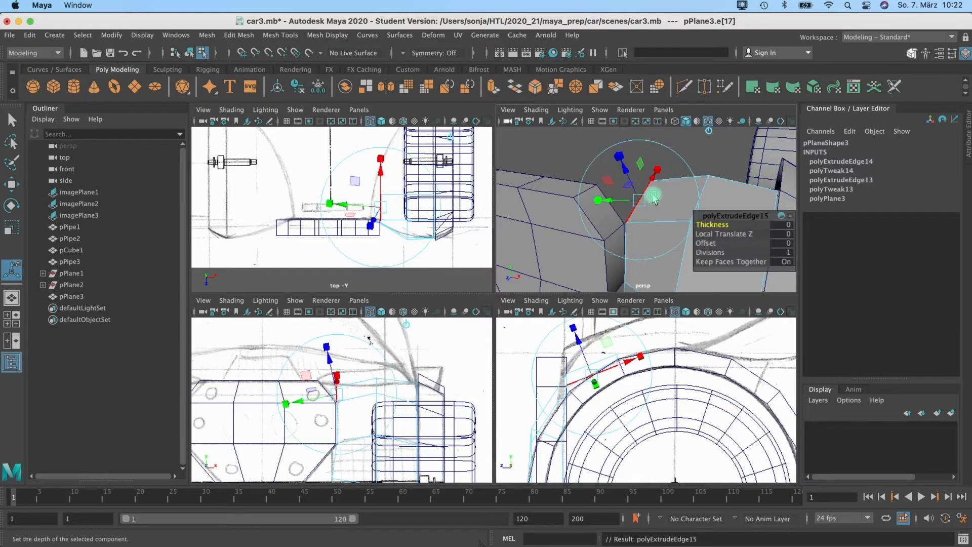
{"action": "key", "text": "w"}
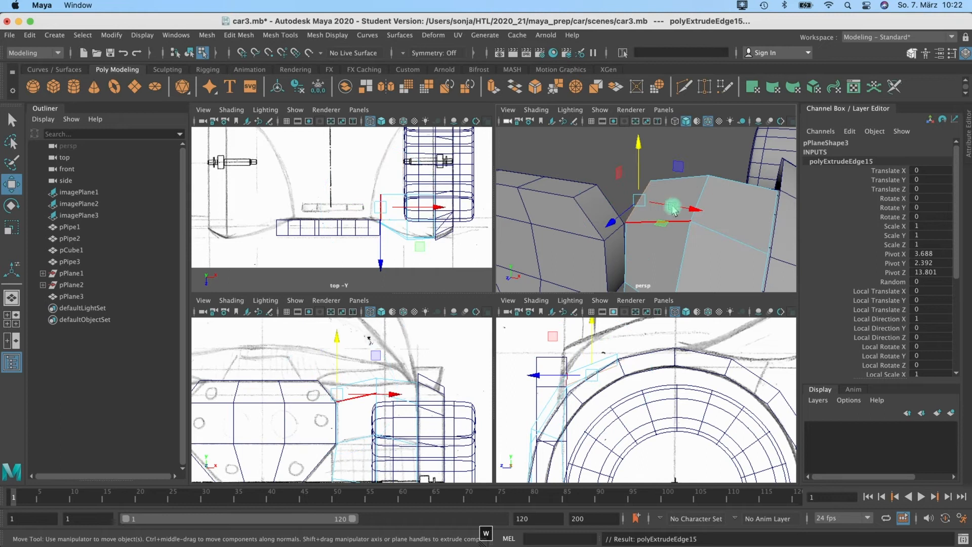
{"action": "left_click_drag", "start_coordinate": [692, 208], "coordinate": [668, 204]}
{"action": "left_click_drag", "start_coordinate": [640, 175], "coordinate": [616, 101]}
{"action": "mouse_move", "coordinate": [609, 182]}
{"action": "left_mouse_down", "text": "alt"}
{"action": "mouse_move", "coordinate": [636, 167]}
{"action": "mouse_move", "coordinate": [614, 167]}
{"action": "mouse_move", "coordinate": [625, 185]}
{"action": "left_mouse_up", "text": "alt"}
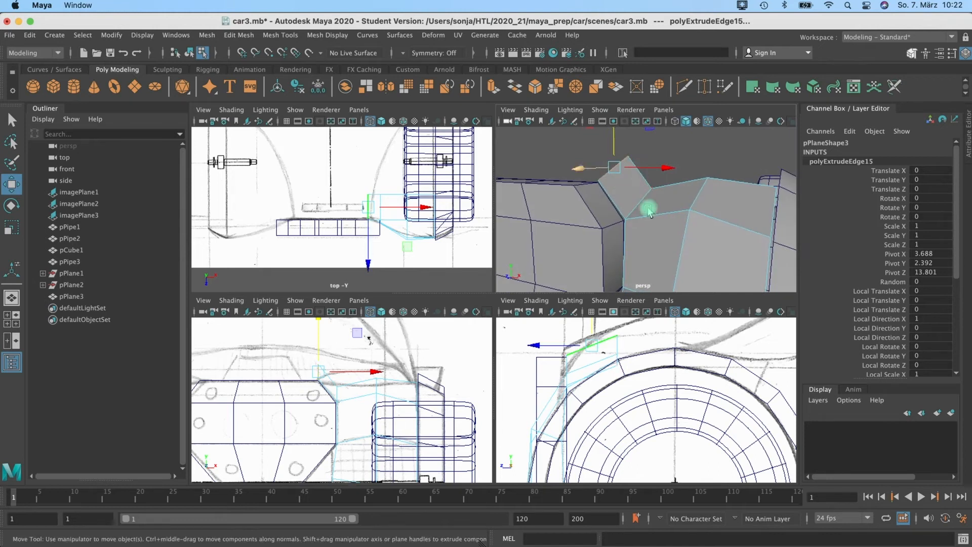
{"action": "left_click_drag", "start_coordinate": [502, 163], "coordinate": [708, 197], "text": "alt"}
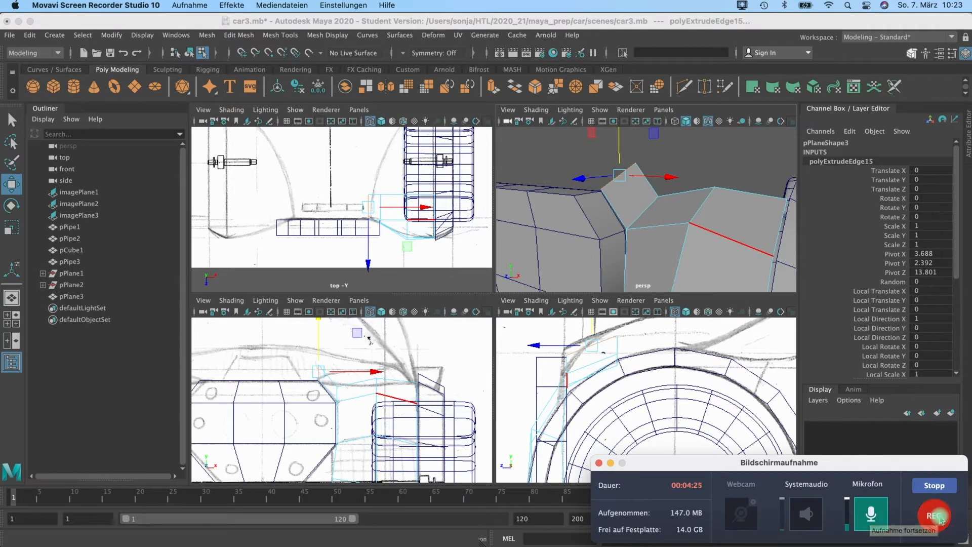
- Lower the rear vertex of the extruded inner strip to about Y 3.29
{"action": "left_click", "coordinate": [934, 516]}
{"action": "right_click_drag", "start_coordinate": [645, 175], "coordinate": [585, 165]}
{"action": "left_click_drag", "start_coordinate": [628, 149], "coordinate": [648, 177]}
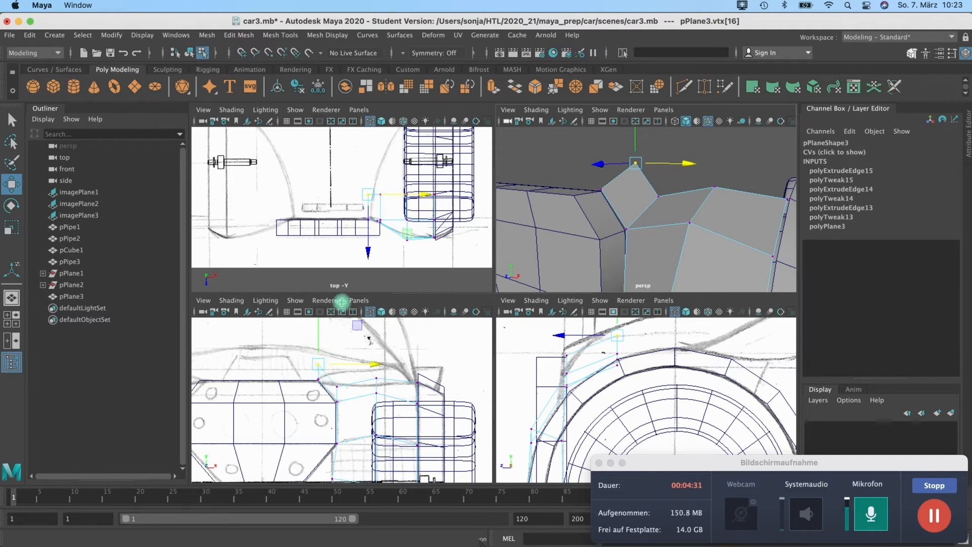
{"action": "left_click_drag", "start_coordinate": [635, 134], "coordinate": [636, 151]}
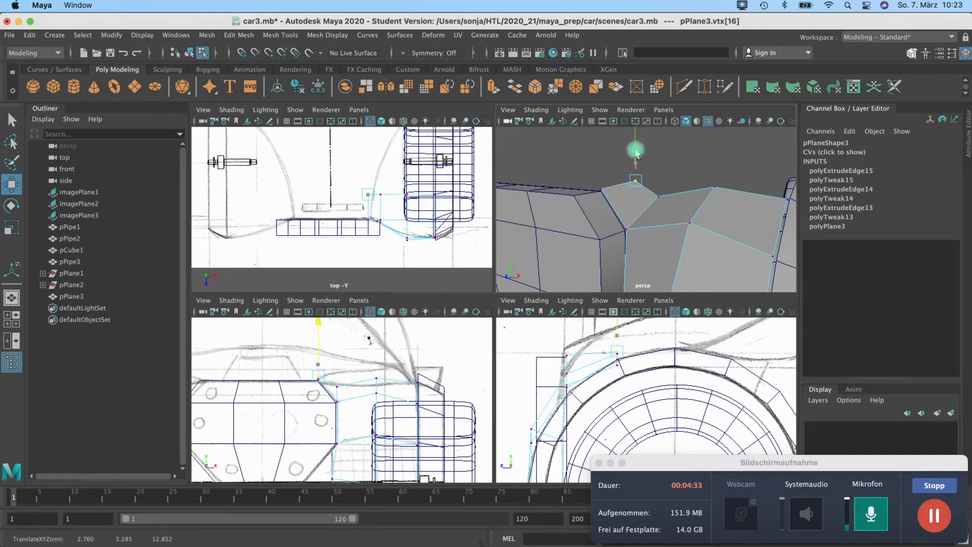
- Shift the inner strip's two rear vertices outward along X to follow the drawn curve in the top view
{"action": "left_click", "coordinate": [380, 197]}
{"action": "scroll", "coordinate": [385, 200], "scroll_direction": "up", "scroll_amount": 3}
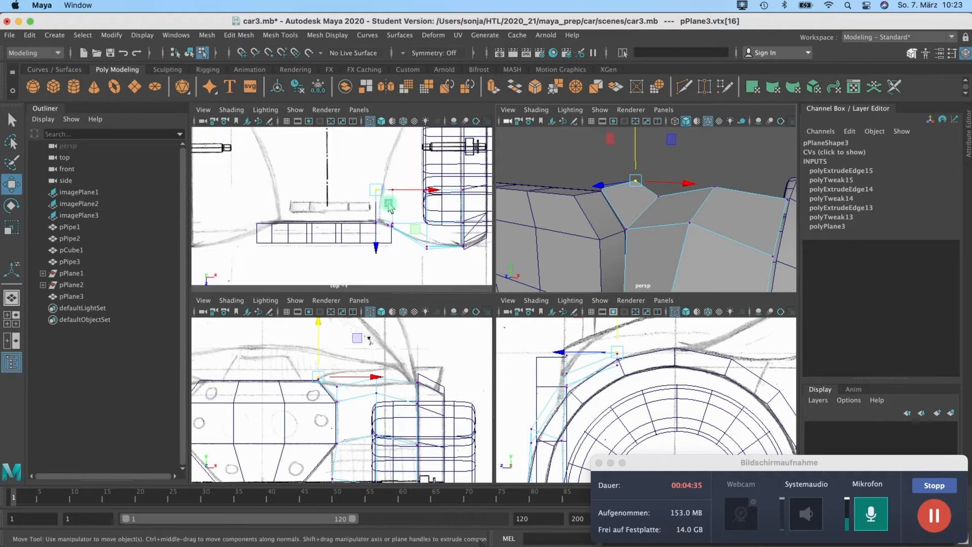
{"action": "mouse_move", "coordinate": [389, 184]}
{"action": "left_mouse_down"}
{"action": "mouse_move", "coordinate": [423, 186]}
{"action": "mouse_move", "coordinate": [379, 192]}
{"action": "left_mouse_up"}
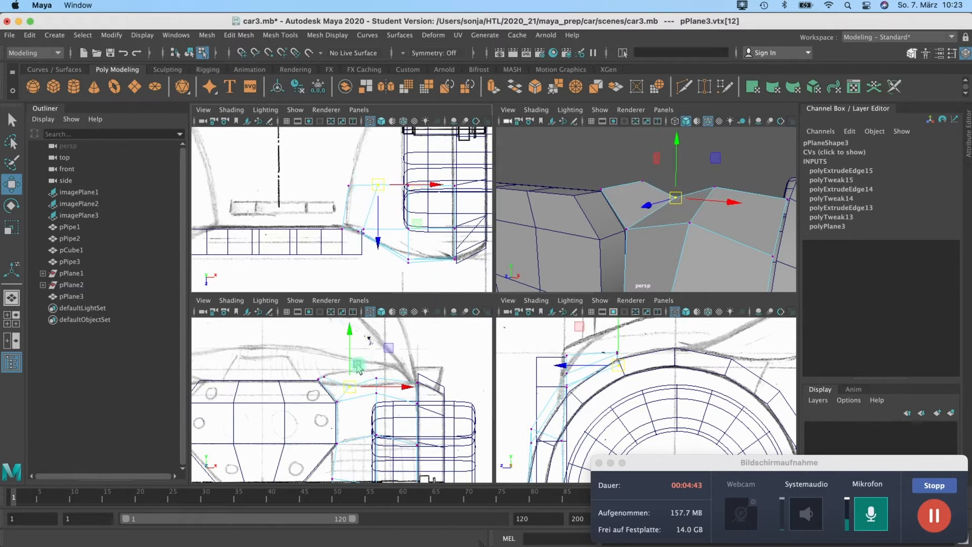
- Lower the middle vertex of the panel's rear row and the middle vertex of the row in front of it
{"action": "left_click_drag", "start_coordinate": [385, 383], "coordinate": [376, 330]}
{"action": "left_click_drag", "start_coordinate": [667, 243], "coordinate": [650, 232], "text": "alt"}
{"action": "left_click", "coordinate": [623, 217]}
{"action": "left_click_drag", "start_coordinate": [643, 177], "coordinate": [641, 246]}
{"action": "middle_click_drag", "start_coordinate": [612, 360], "coordinate": [613, 364], "text": "alt"}
- Raise the inner strip's rear inner vertex slightly towards the drawn line in the side view
{"action": "left_click_drag", "start_coordinate": [555, 354], "coordinate": [566, 359]}
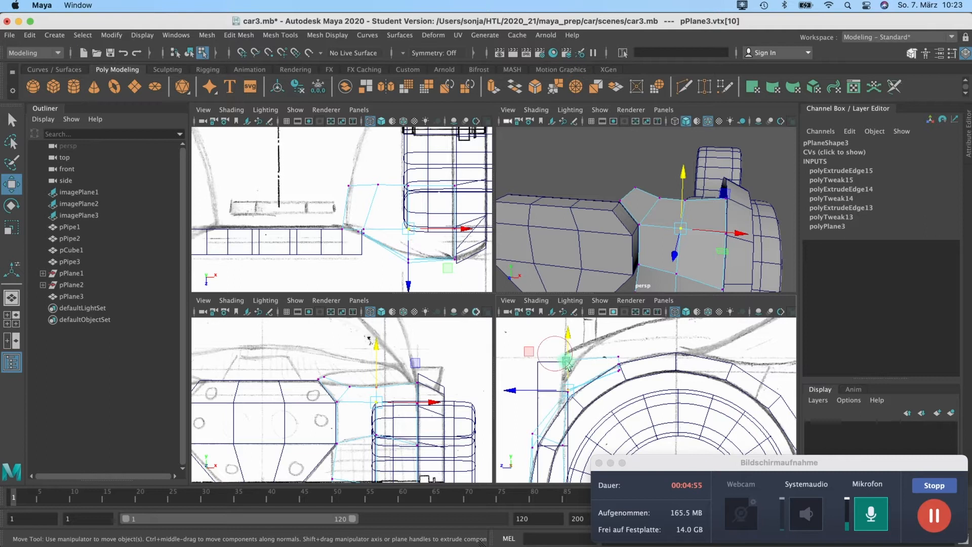
{"action": "left_click", "coordinate": [588, 358]}
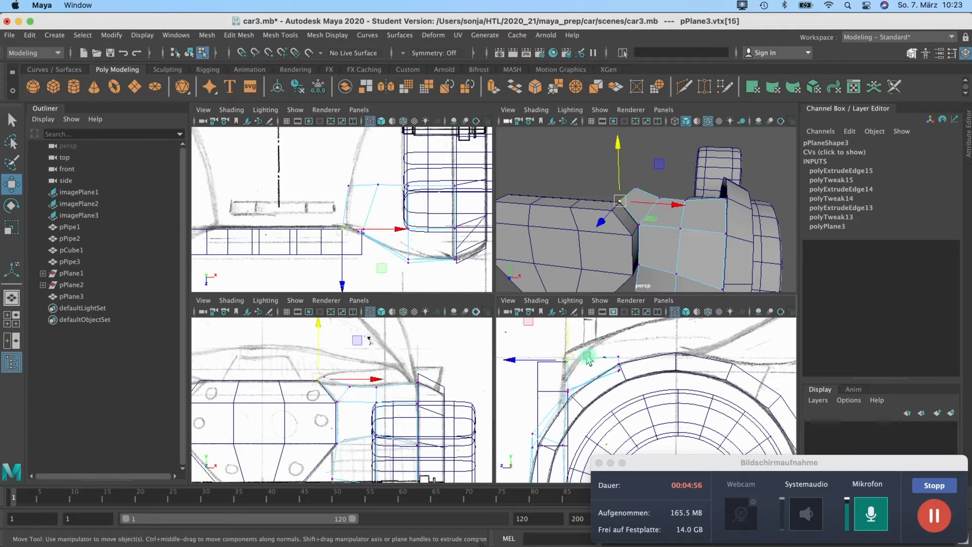
{"action": "left_click", "coordinate": [616, 354]}
{"action": "middle_click_drag", "start_coordinate": [616, 354], "coordinate": [592, 383], "text": "alt"}
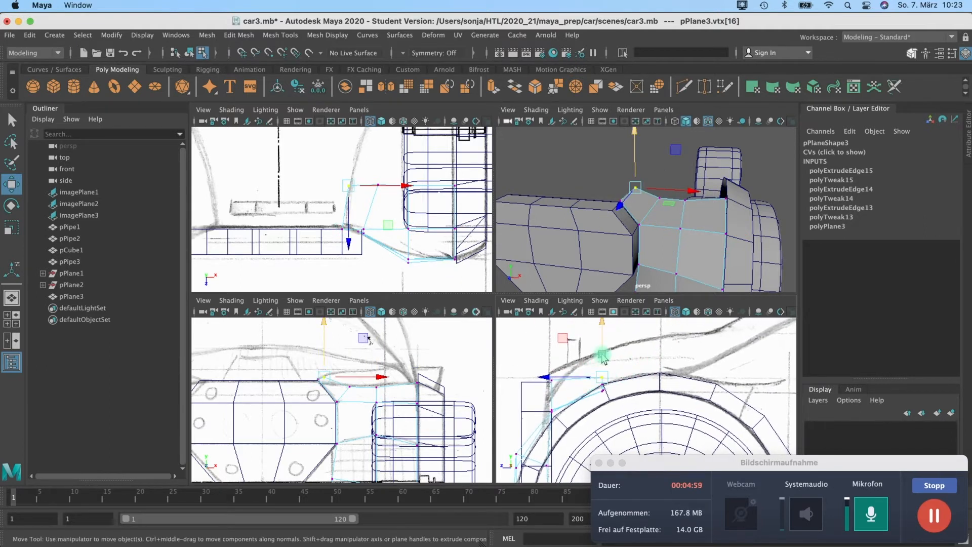
{"action": "left_click_drag", "start_coordinate": [602, 357], "coordinate": [602, 347]}
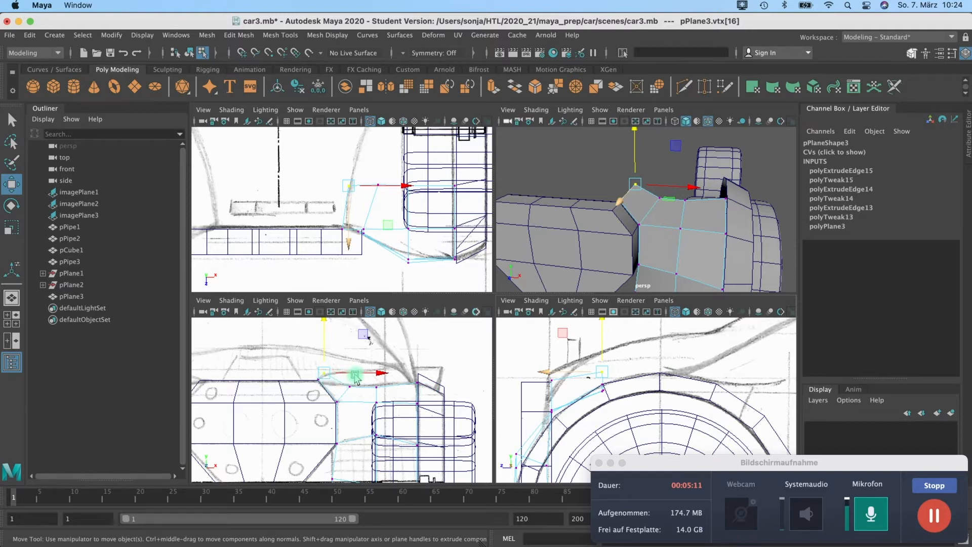
{"action": "right_click", "coordinate": [696, 202]}
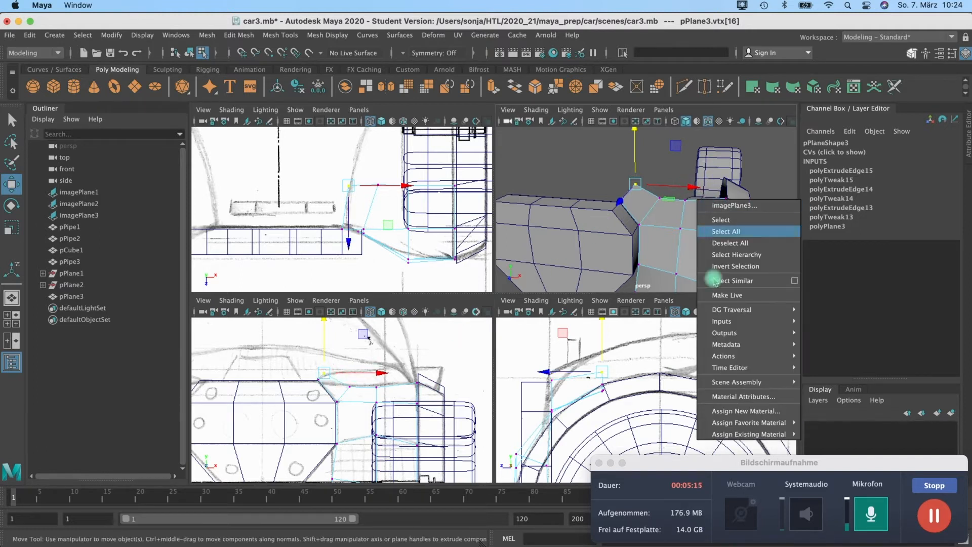
- Select the front panel's rear edge row and extrude it backward over the wheel with a Local Translate Y of 2.328
{"action": "left_click", "coordinate": [661, 215]}
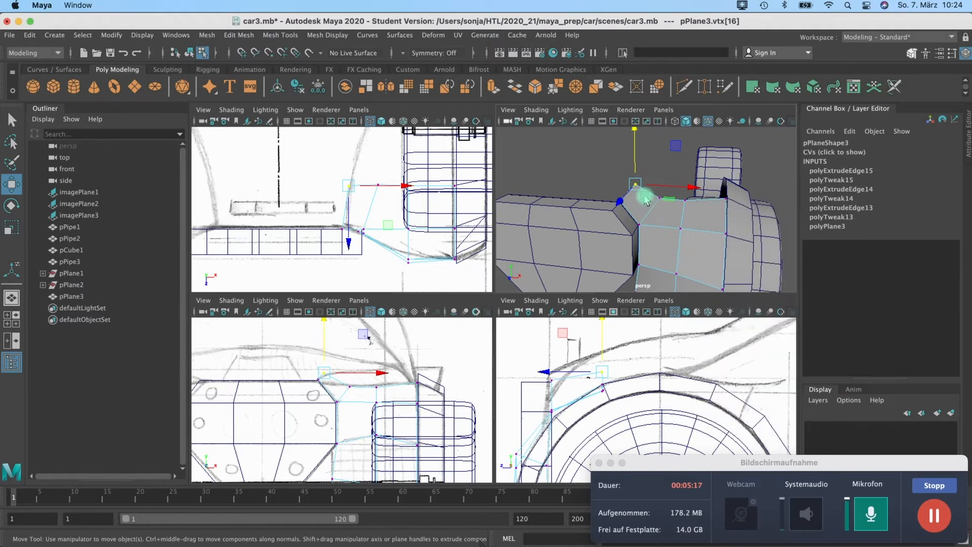
{"action": "right_click", "coordinate": [648, 190]}
{"action": "left_click", "coordinate": [631, 161]}
{"action": "left_click", "coordinate": [642, 187]}
{"action": "right_click", "coordinate": [649, 192]}
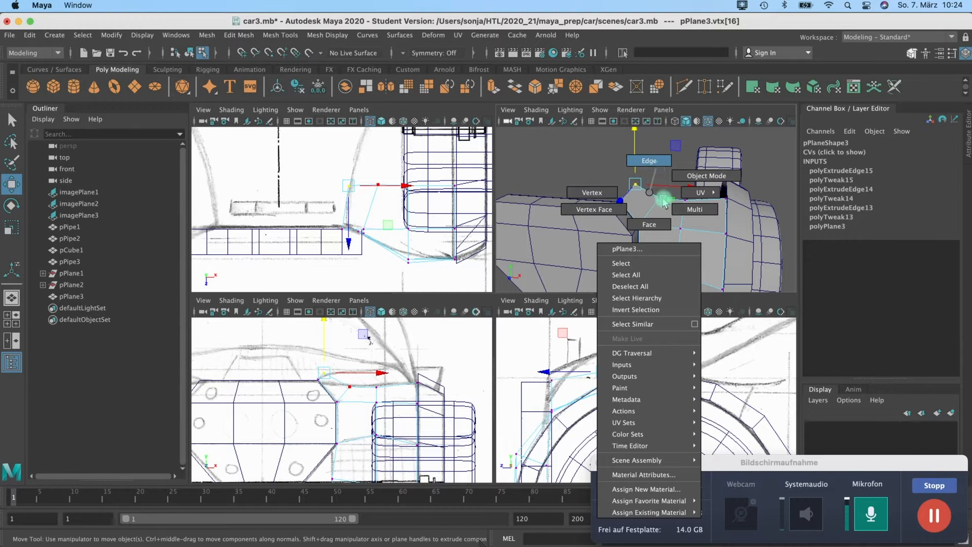
{"action": "left_click", "coordinate": [664, 202]}
{"action": "left_click", "coordinate": [648, 197]}
{"action": "key", "text": "q"}
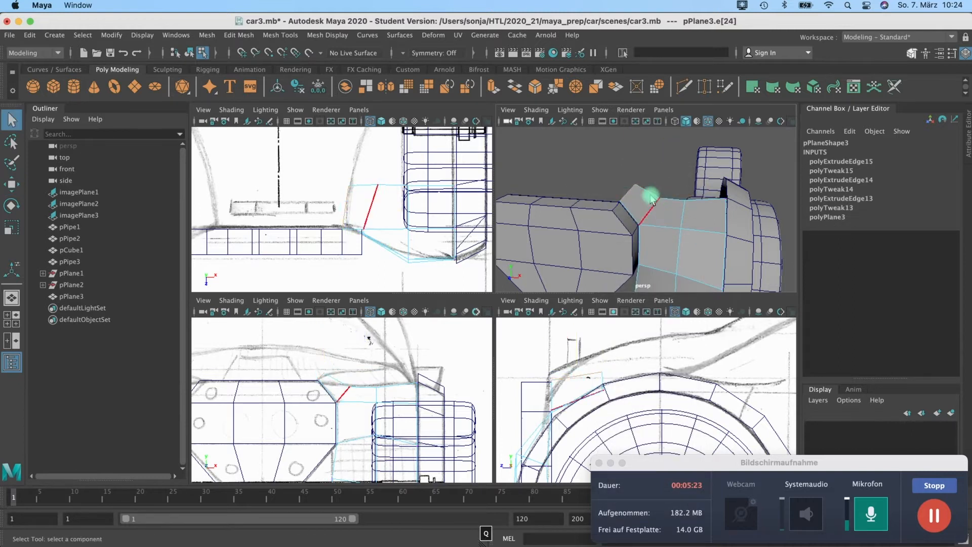
{"action": "double_click", "coordinate": [675, 200]}
{"action": "left_click", "coordinate": [701, 229]}
{"action": "left_click_drag", "start_coordinate": [694, 228], "coordinate": [620, 233], "text": "alt"}
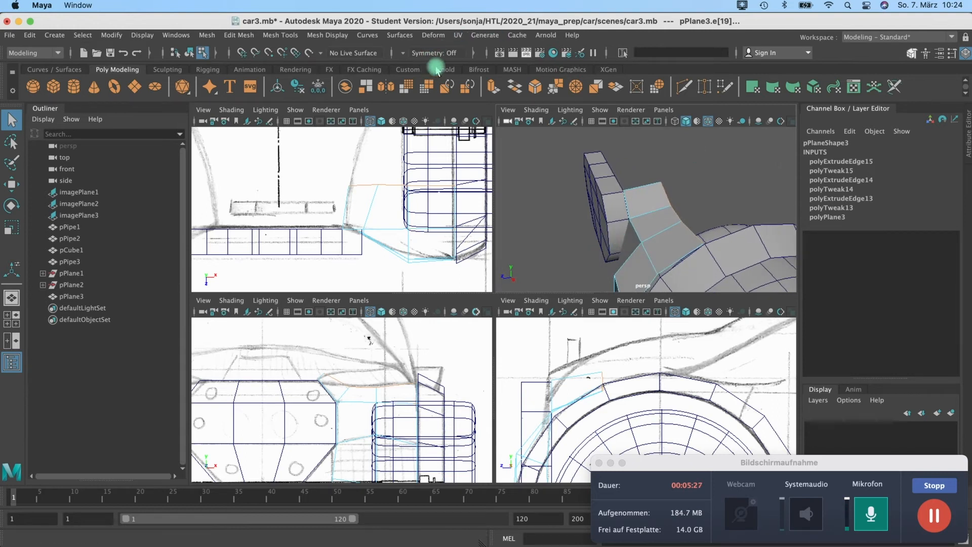
{"action": "left_click", "coordinate": [494, 87]}
{"action": "left_click_drag", "start_coordinate": [728, 192], "coordinate": [743, 183]}
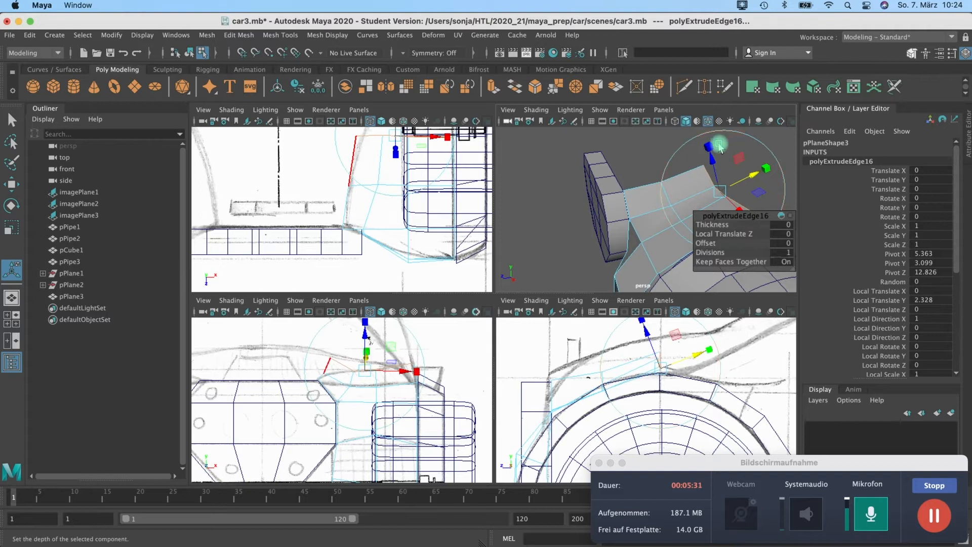
- Flatten the extruded rear edge row vertically and lower it to the top of the wheel arch
{"action": "left_click_drag", "start_coordinate": [736, 162], "coordinate": [677, 148], "text": "alt"}
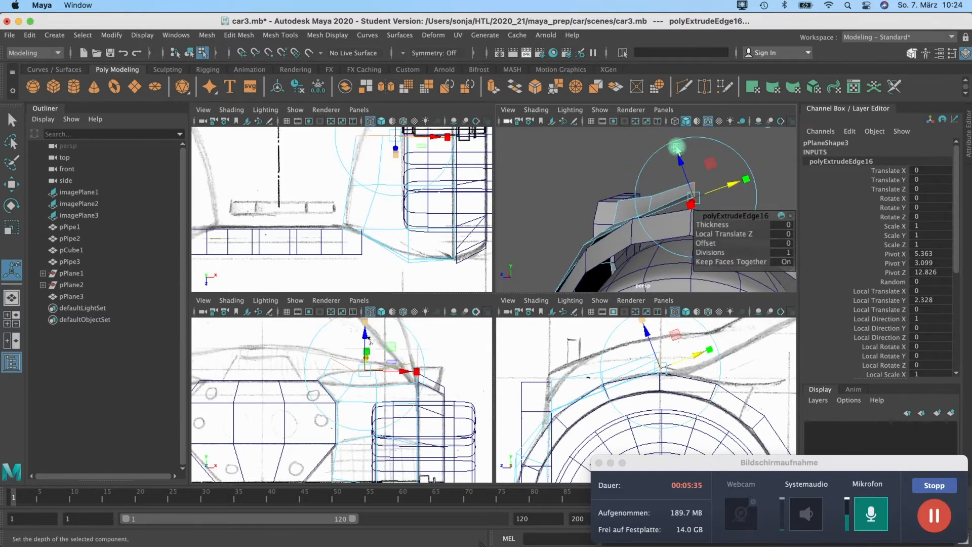
{"action": "key", "text": "w"}
{"action": "key", "text": "r"}
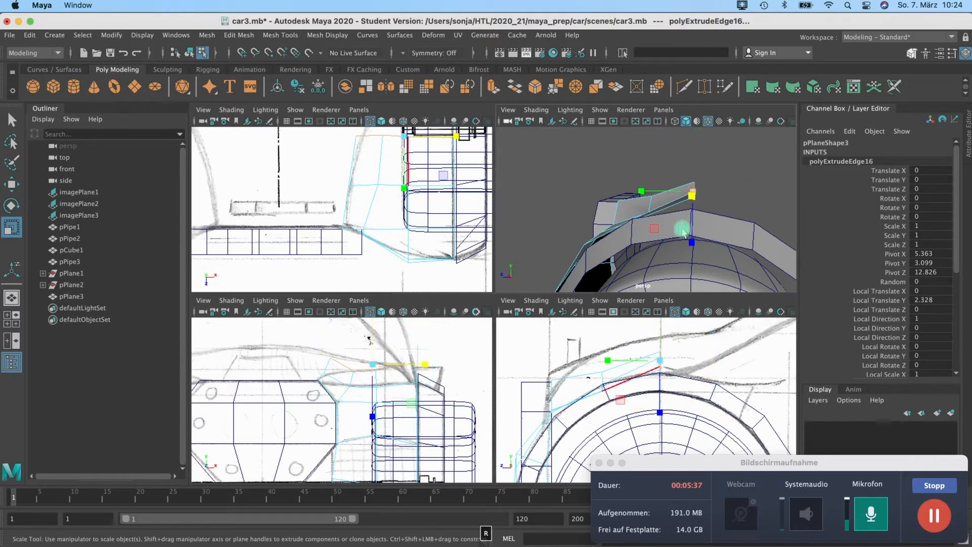
{"action": "left_click_drag", "start_coordinate": [684, 231], "coordinate": [697, 209]}
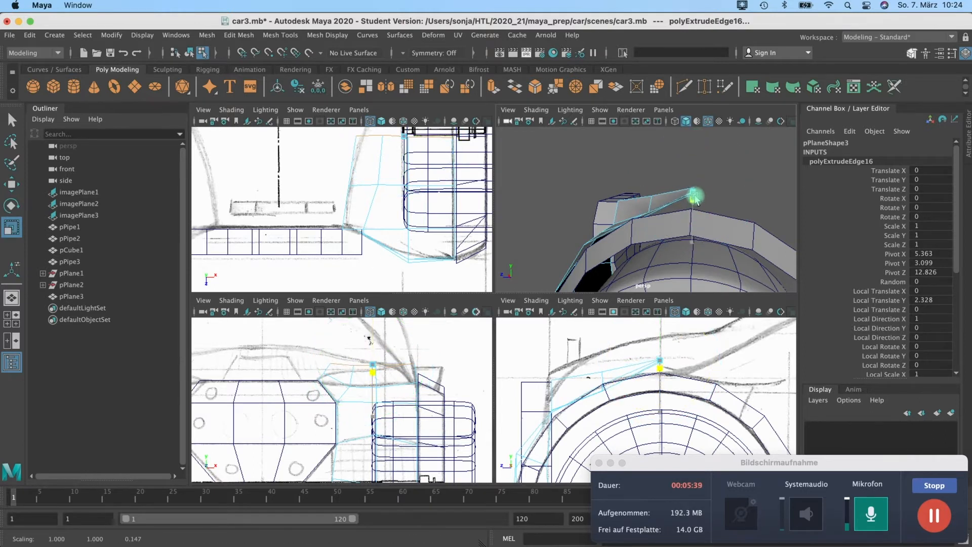
{"action": "key", "text": "w"}
{"action": "left_click_drag", "start_coordinate": [694, 152], "coordinate": [692, 170]}
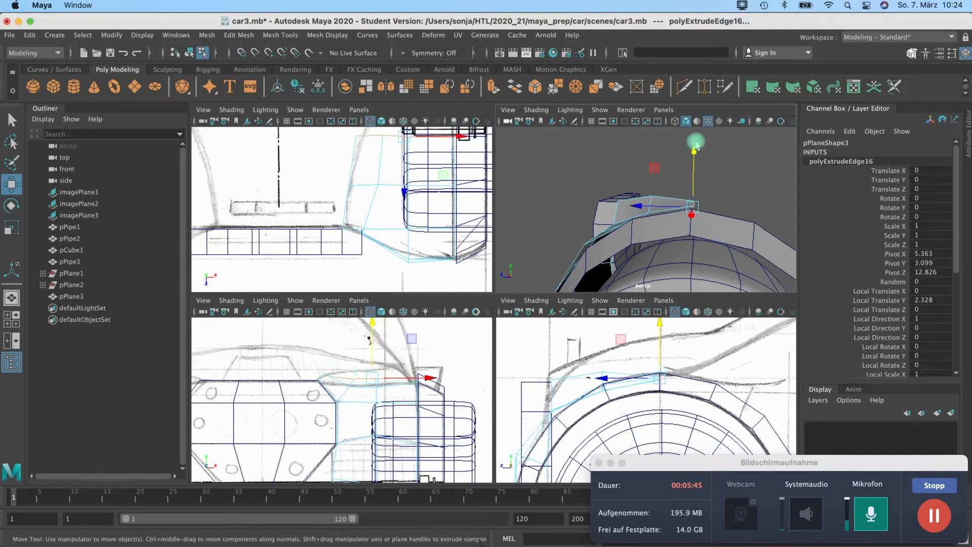
- Shift the new rear row's two inner vertices outward along X to follow the drawn curve in the top view
{"action": "left_click_drag", "start_coordinate": [697, 152], "coordinate": [761, 202], "text": "alt"}
{"action": "middle_click_drag", "start_coordinate": [366, 144], "coordinate": [363, 171], "text": "alt"}
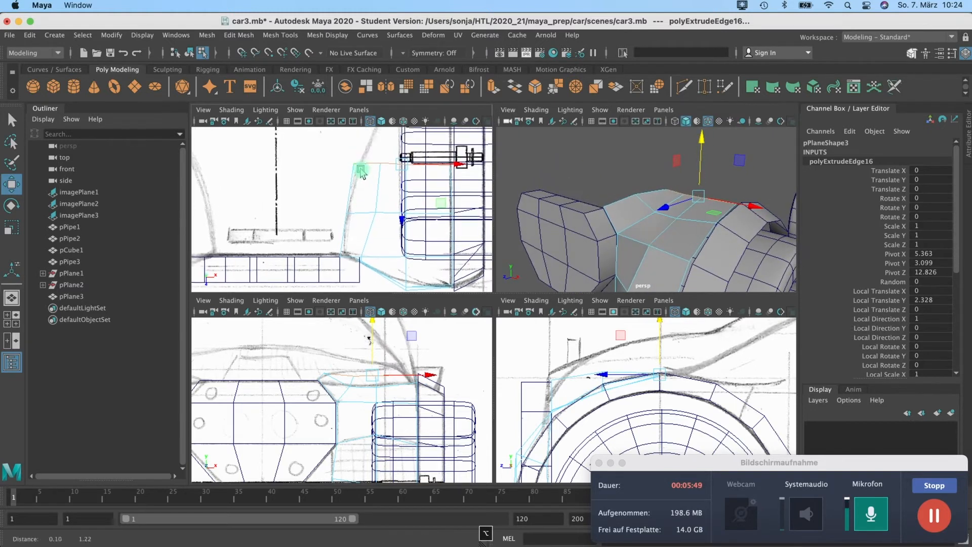
{"action": "right_click", "coordinate": [363, 165]}
{"action": "right_click_drag", "start_coordinate": [363, 164], "coordinate": [340, 156]}
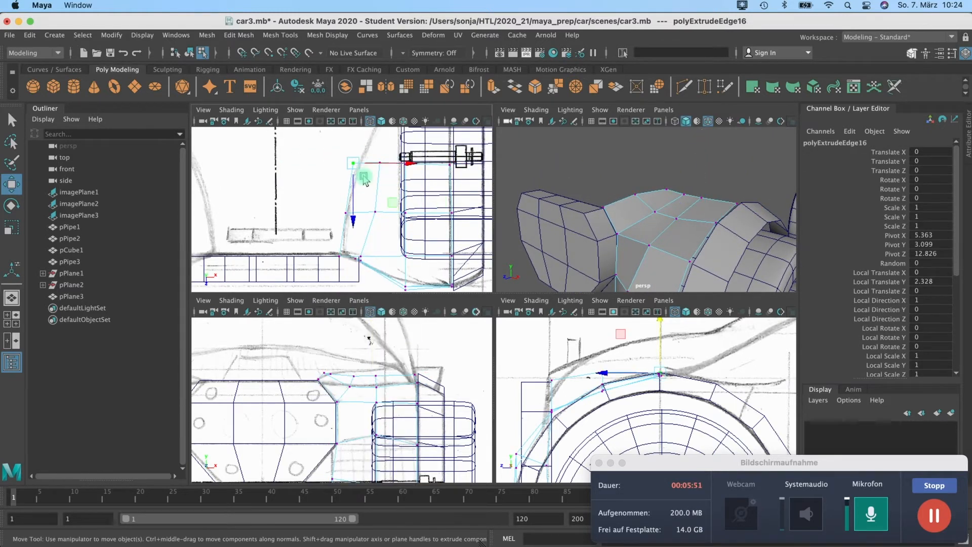
{"action": "left_click", "coordinate": [405, 161]}
{"action": "left_click_drag", "start_coordinate": [388, 175], "coordinate": [428, 165], "text": "shift"}
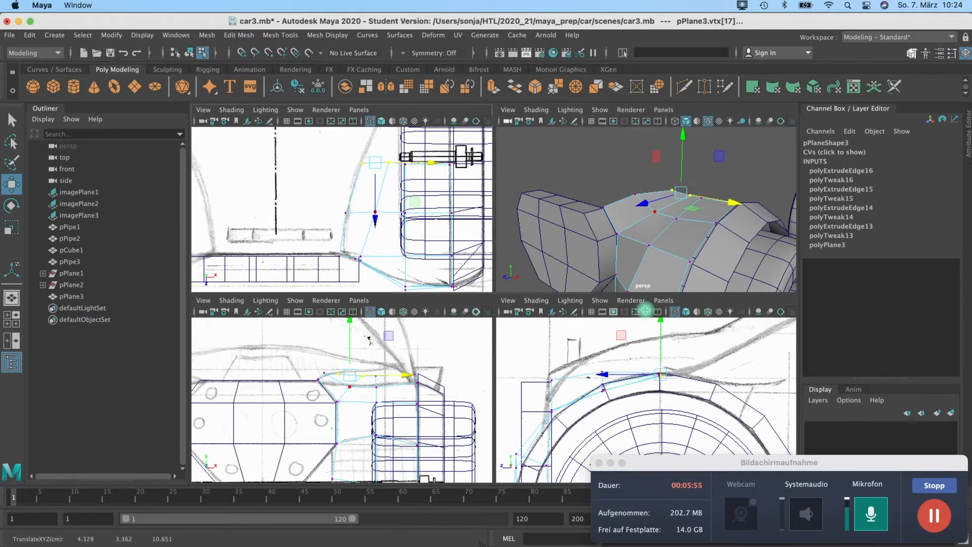
- Extrude the panel's rear edge row again, with a Local Translate Y of 2.627 and a Local Translate Z of -0.531
{"action": "middle_click_drag", "start_coordinate": [578, 387], "coordinate": [515, 397], "text": "alt"}
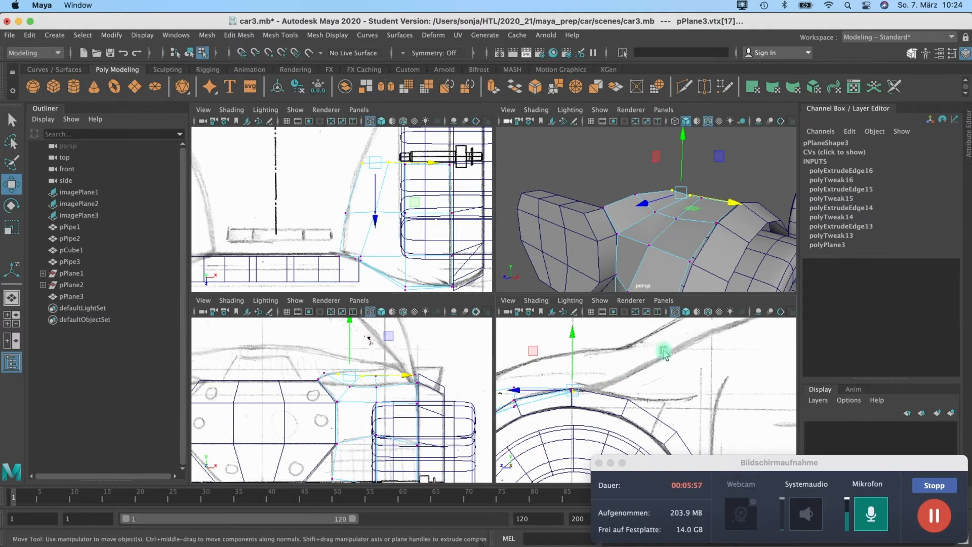
{"action": "left_click_drag", "start_coordinate": [663, 195], "coordinate": [560, 202], "text": "alt"}
{"action": "right_click", "coordinate": [567, 203]}
{"action": "left_click", "coordinate": [582, 169]}
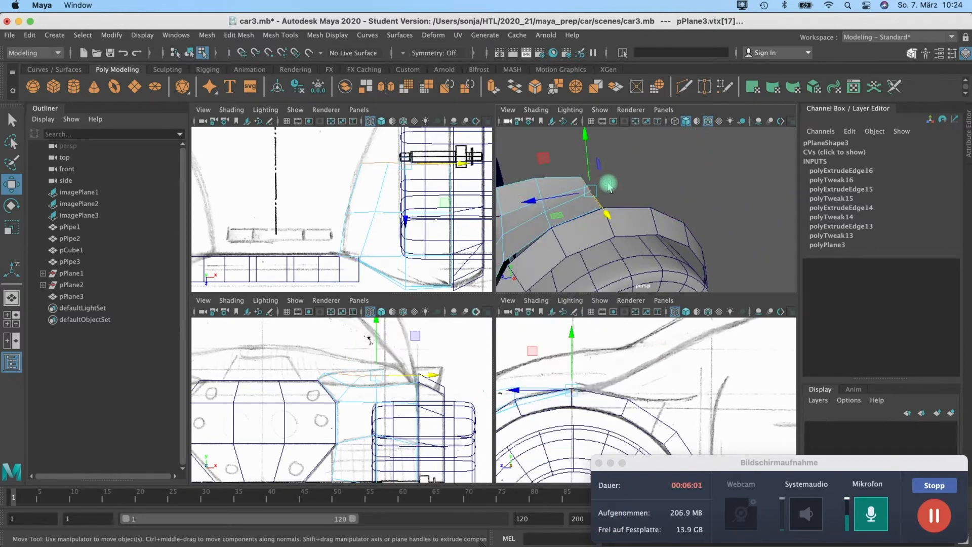
{"action": "left_click", "coordinate": [598, 209]}
{"action": "left_click", "coordinate": [493, 89]}
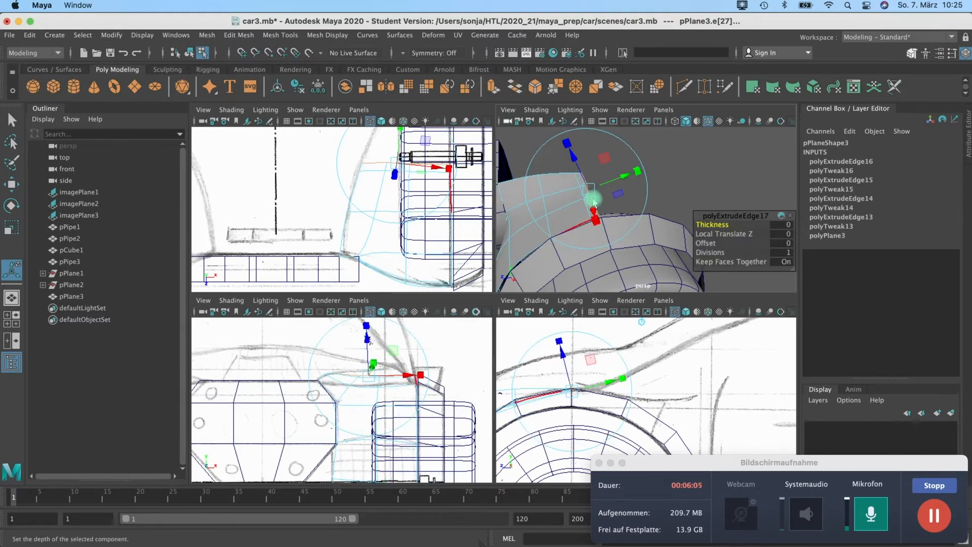
{"action": "left_click", "coordinate": [624, 184]}
{"action": "left_click_drag", "start_coordinate": [625, 178], "coordinate": [638, 147]}
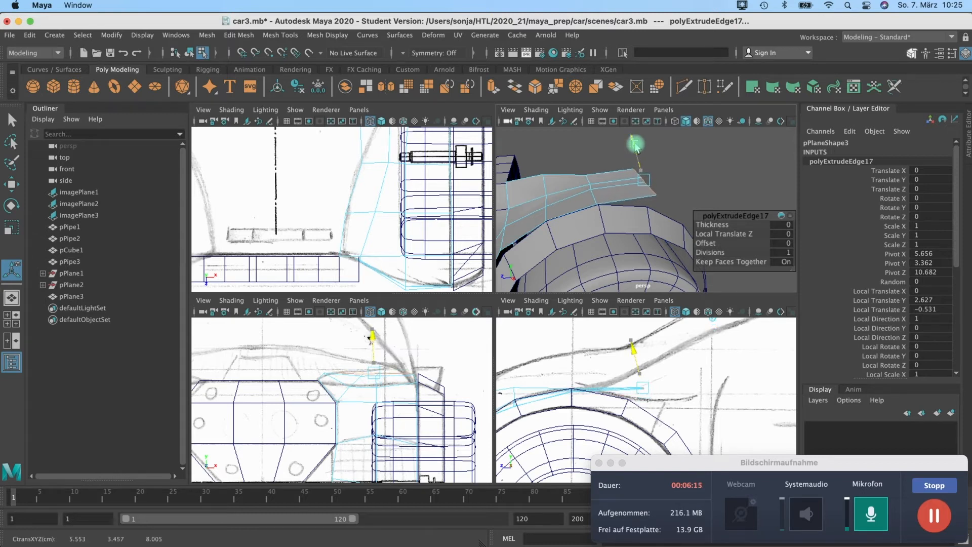
{"action": "left_click_drag", "start_coordinate": [635, 144], "coordinate": [635, 143]}
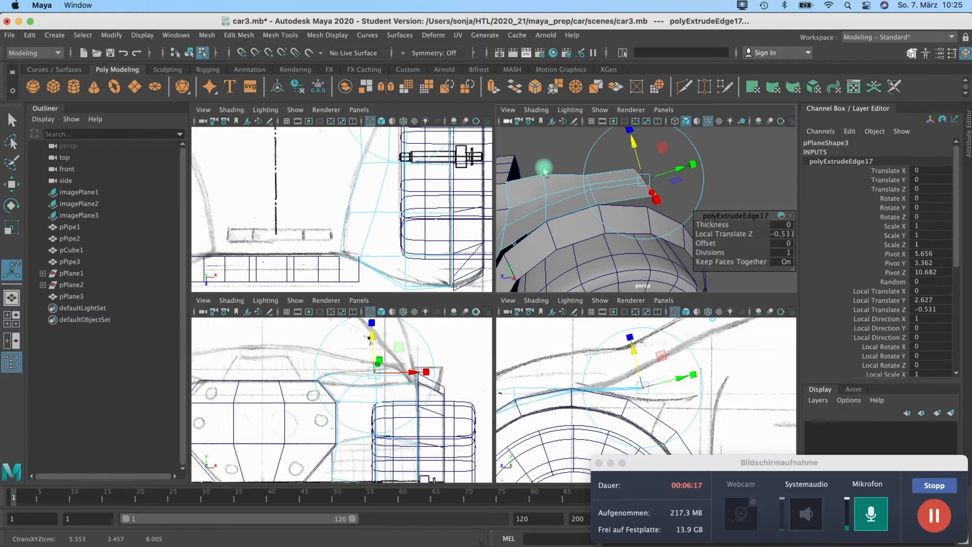
- Move the latest row's inner vertices outward and closer together to match the drawn curve in the top view
{"action": "middle_click_drag", "start_coordinate": [384, 184], "coordinate": [347, 269], "text": "alt"}
{"action": "middle_click_drag", "start_coordinate": [344, 216], "coordinate": [318, 217], "text": "alt"}
{"action": "right_click", "coordinate": [311, 195]}
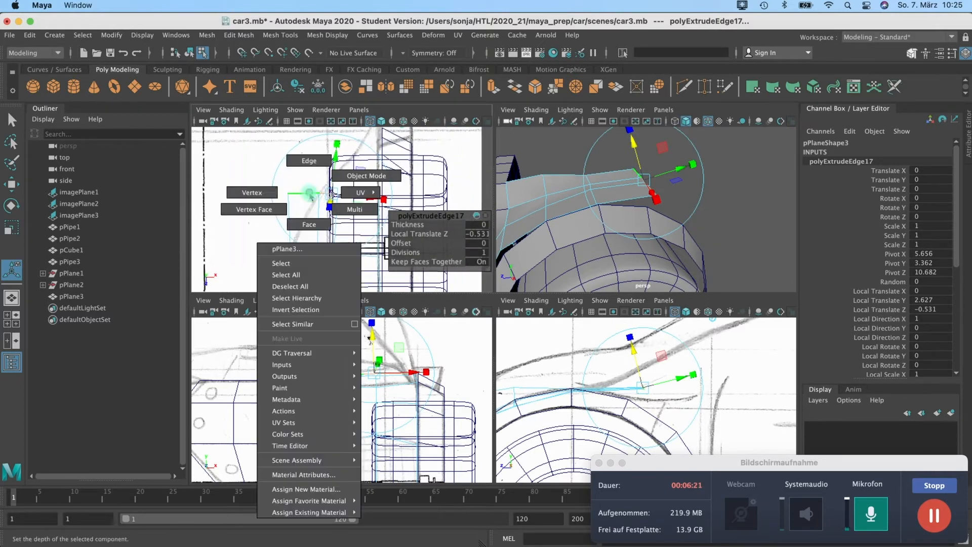
{"action": "left_click", "coordinate": [278, 196]}
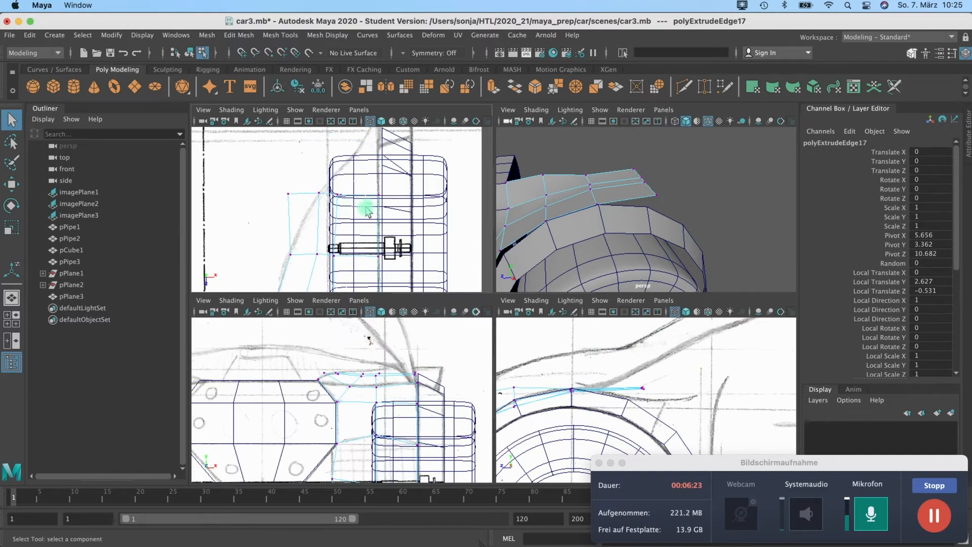
{"action": "mouse_move", "coordinate": [378, 204]}
{"action": "left_mouse_down"}
{"action": "mouse_move", "coordinate": [344, 197]}
{"action": "mouse_move", "coordinate": [387, 197]}
{"action": "left_mouse_up"}
{"action": "key", "text": "r"}
{"action": "key", "text": "w"}
- Reposition the latest row's outer corner vertex over the wheel arch at about Y 3.07 and Z 8.4
{"action": "left_click_drag", "start_coordinate": [650, 201], "coordinate": [553, 229], "text": "alt"}
{"action": "left_click", "coordinate": [609, 202]}
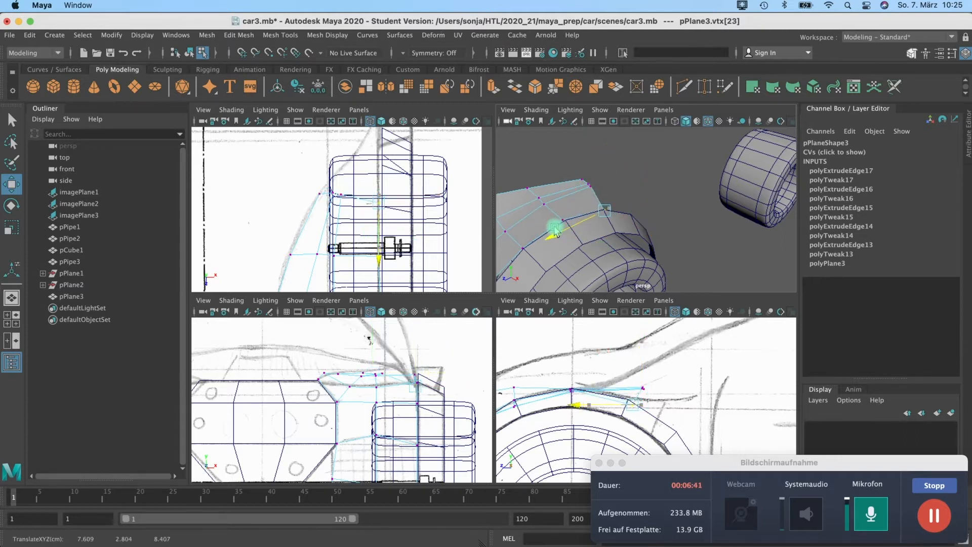
{"action": "left_click", "coordinate": [594, 159]}
{"action": "left_click_drag", "start_coordinate": [596, 203], "coordinate": [604, 153], "text": "alt"}
{"action": "left_click", "coordinate": [621, 188]}
{"action": "left_click_drag", "start_coordinate": [686, 162], "coordinate": [678, 182]}
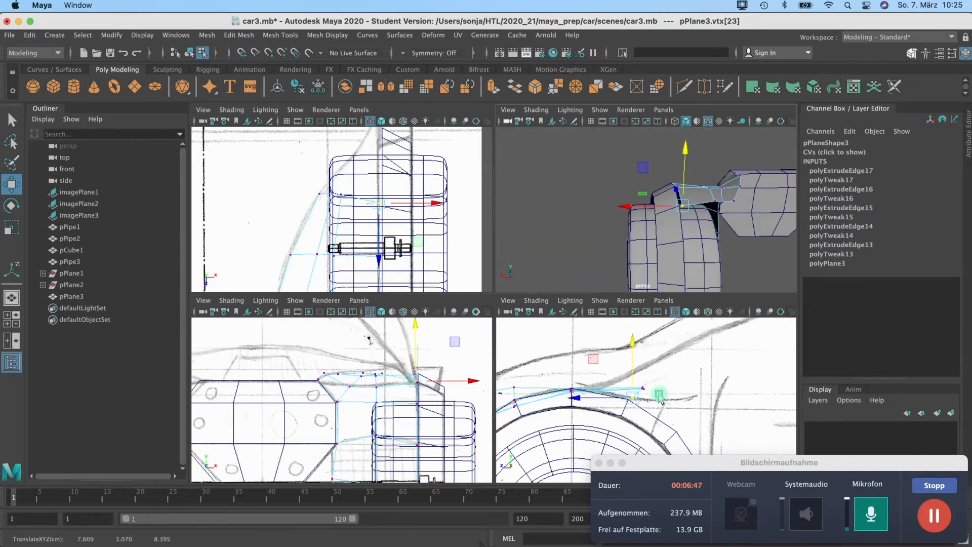
- Extrude the panel's rear edges once more past the wheel arch with a Local Translate Y of 2.077
{"action": "left_click_drag", "start_coordinate": [659, 396], "coordinate": [691, 405], "text": "alt"}
{"action": "left_click_drag", "start_coordinate": [691, 195], "coordinate": [633, 224], "text": "alt"}
{"action": "right_click_drag", "start_coordinate": [619, 215], "coordinate": [616, 192]}
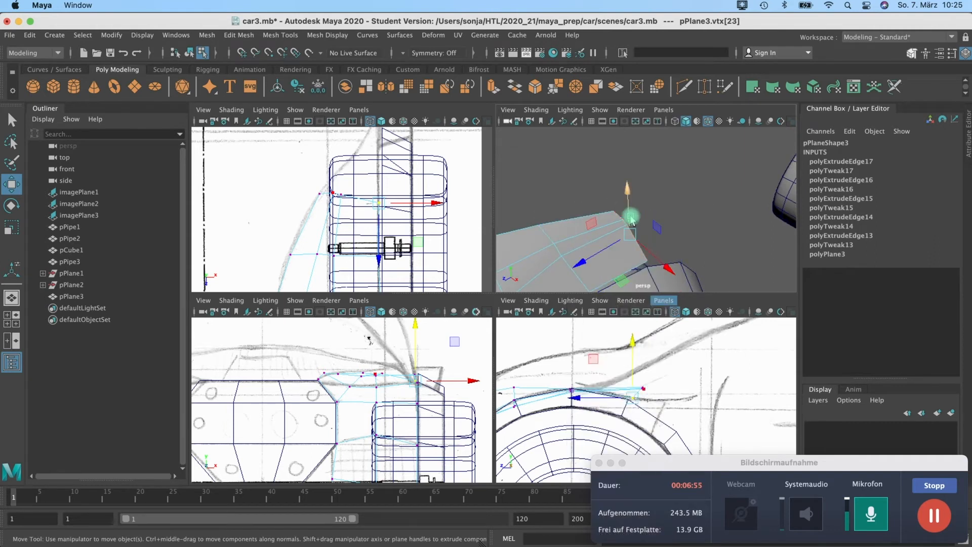
{"action": "double_click", "coordinate": [630, 219]}
{"action": "left_click", "coordinate": [493, 88]}
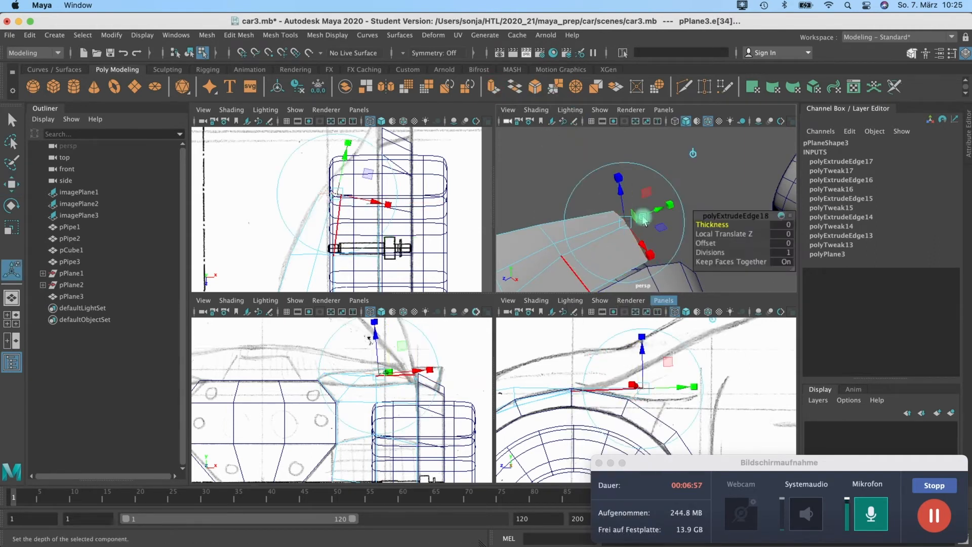
{"action": "left_click", "coordinate": [670, 209]}
{"action": "left_click_drag", "start_coordinate": [661, 215], "coordinate": [702, 204]}
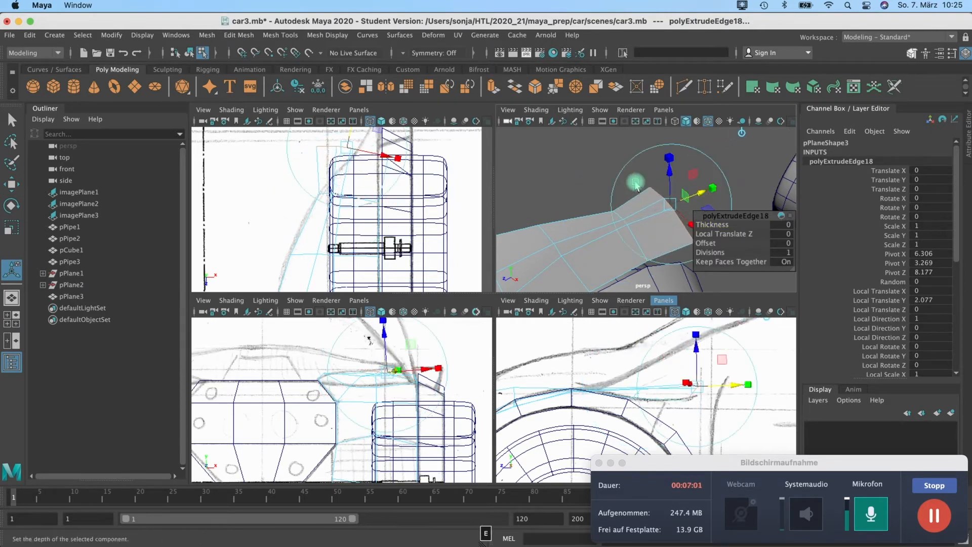
- Narrow the newly extruded row along X and shift it outward in the top view
{"action": "key", "text": "r"}
{"action": "left_click_drag", "start_coordinate": [416, 162], "coordinate": [358, 153]}
{"action": "key", "text": "w"}
- Move the narrowed row's two inner vertices along X onto the drawn outline in the top view
{"action": "middle_click_drag", "start_coordinate": [357, 153], "coordinate": [357, 177], "text": "alt"}
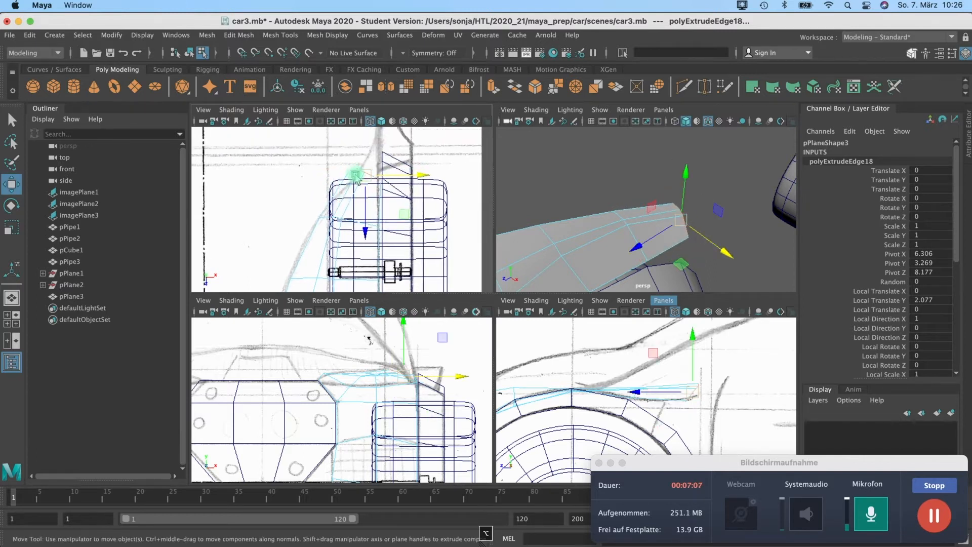
{"action": "right_click", "coordinate": [357, 176]}
{"action": "right_click_drag", "start_coordinate": [357, 175], "coordinate": [332, 158]}
{"action": "left_click_drag", "start_coordinate": [341, 160], "coordinate": [413, 173]}
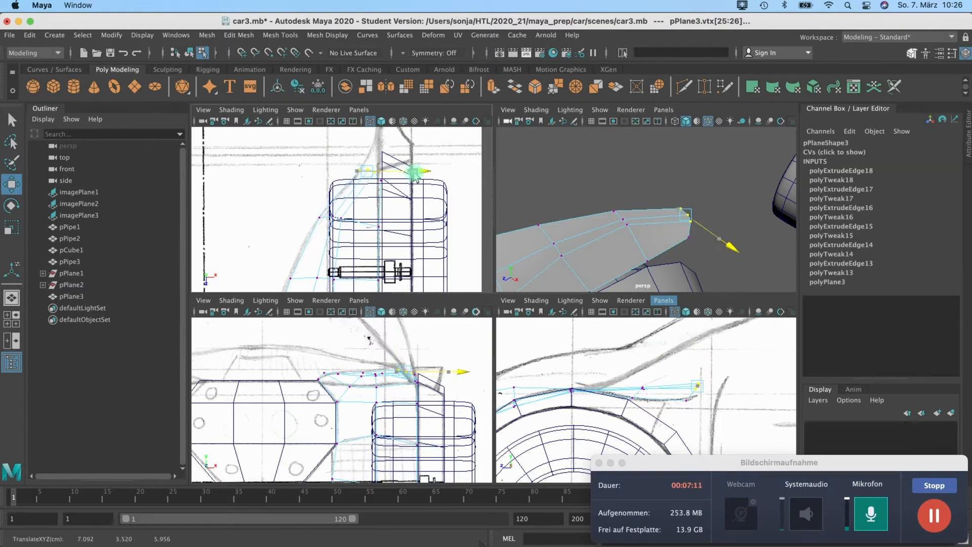
- Raise the rear row's two inner vertices slightly along Y
{"action": "left_click_drag", "start_coordinate": [629, 218], "coordinate": [640, 259], "text": "alt"}
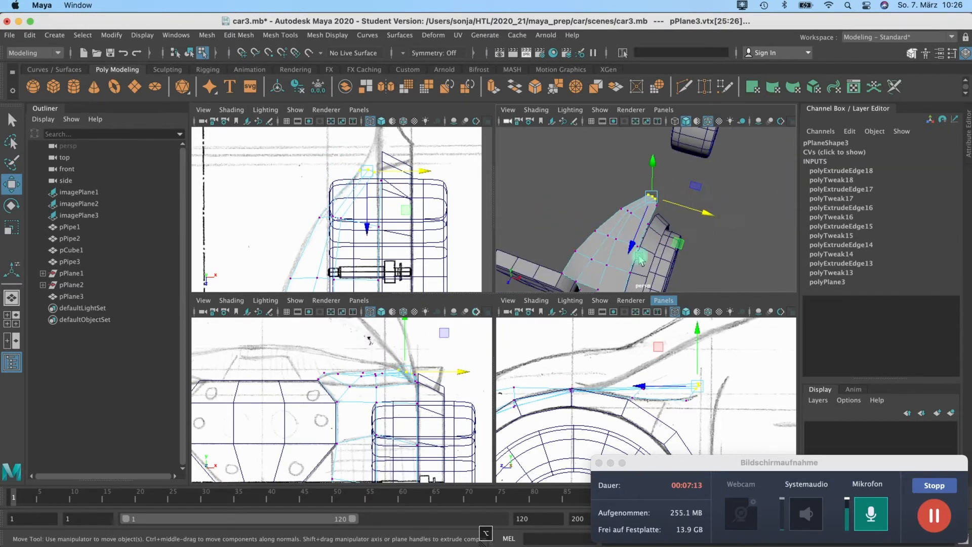
{"action": "left_click_drag", "start_coordinate": [692, 190], "coordinate": [576, 206], "text": "alt"}
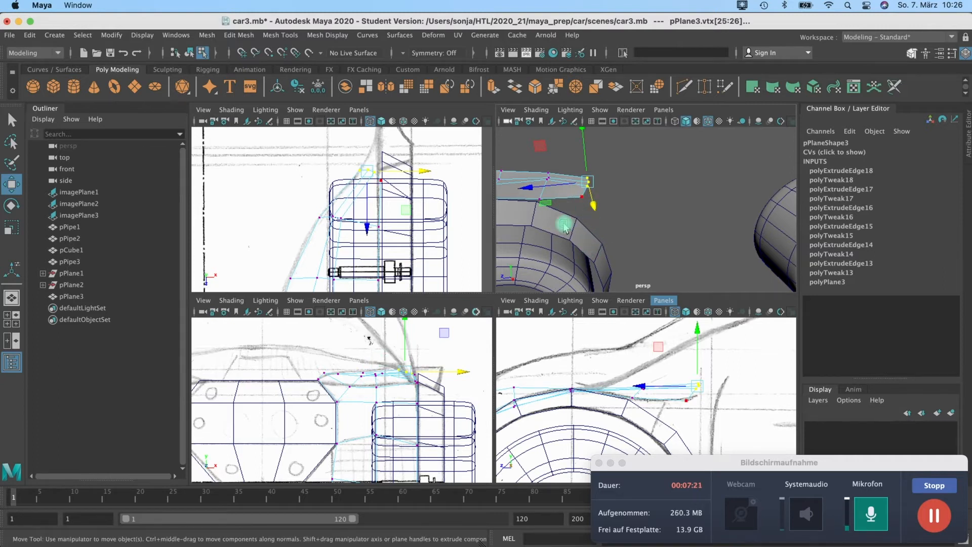
{"action": "mouse_move", "coordinate": [622, 177]}
{"action": "left_mouse_down", "text": "alt"}
{"action": "mouse_move", "coordinate": [627, 158]}
{"action": "mouse_move", "coordinate": [620, 167]}
{"action": "left_mouse_up", "text": "alt"}
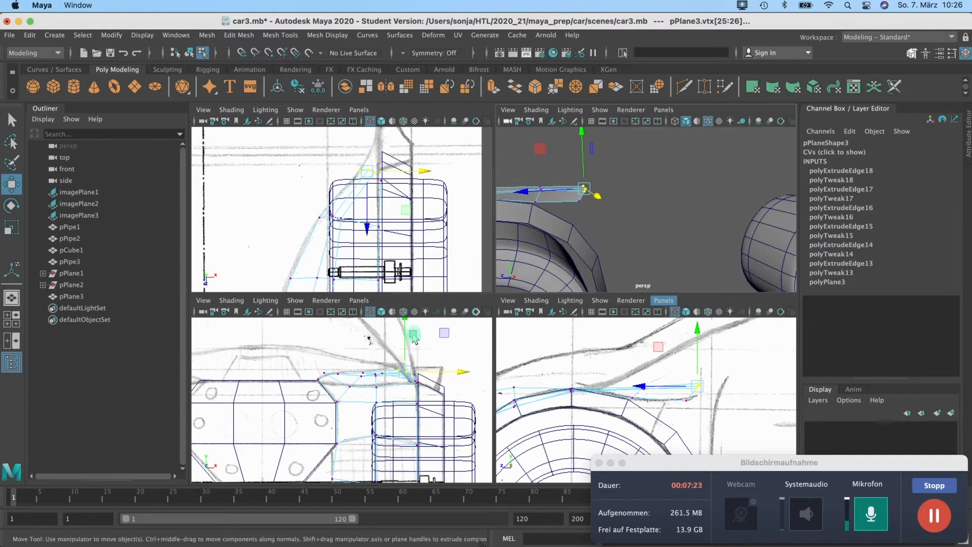
{"action": "left_click_drag", "start_coordinate": [405, 343], "coordinate": [404, 340]}
- Extrude the panel's narrow rear edges and pull the new row straight back along Z to about 4.71
{"action": "middle_click_drag", "start_coordinate": [395, 191], "coordinate": [382, 220], "text": "alt"}
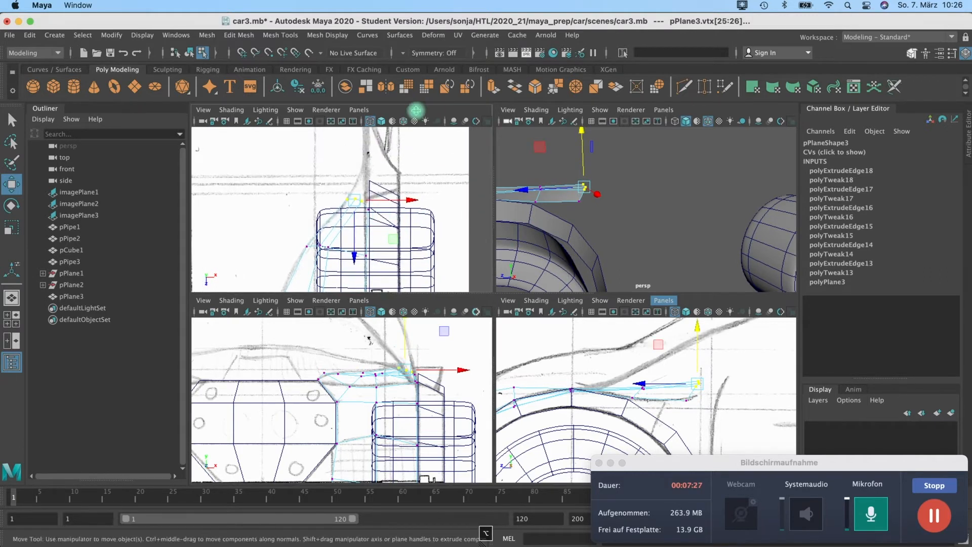
{"action": "right_click_drag", "start_coordinate": [573, 194], "coordinate": [574, 162]}
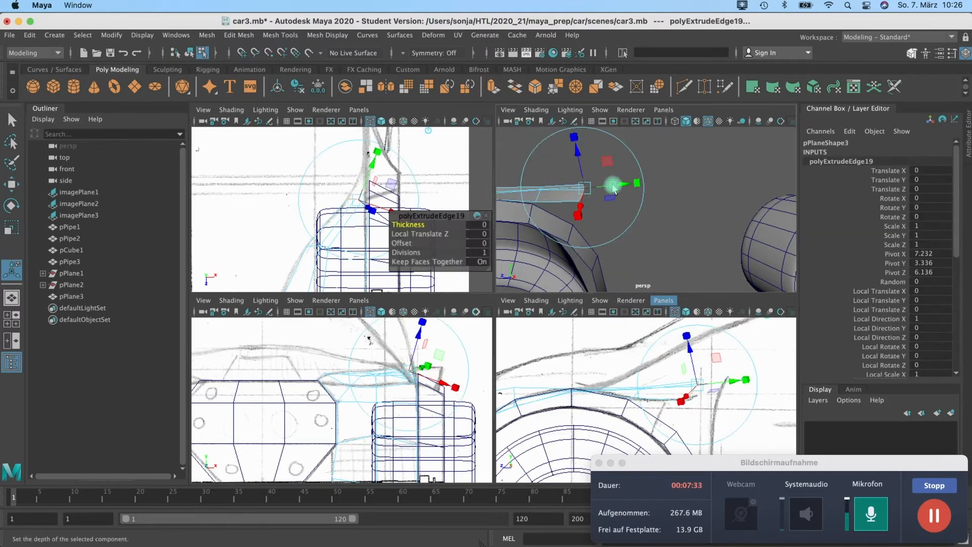
{"action": "key", "text": "w"}
{"action": "left_click_drag", "start_coordinate": [518, 199], "coordinate": [536, 197]}
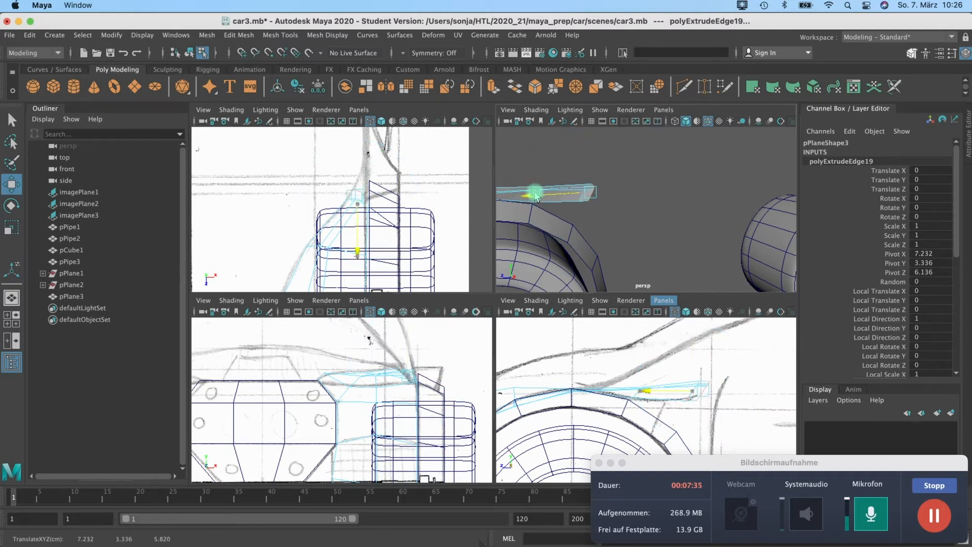
- Narrow the rearmost row along X and move it outward to about X 7.59
{"action": "key", "text": "r"}
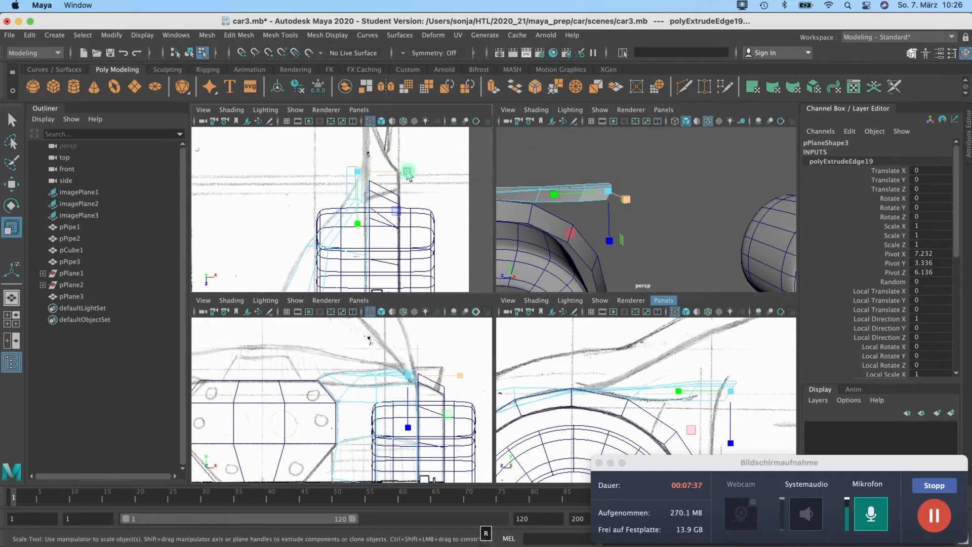
{"action": "mouse_move", "coordinate": [408, 173]}
{"action": "left_mouse_down"}
{"action": "mouse_move", "coordinate": [387, 176]}
{"action": "mouse_move", "coordinate": [420, 172]}
{"action": "left_mouse_up"}
{"action": "key", "text": "w"}
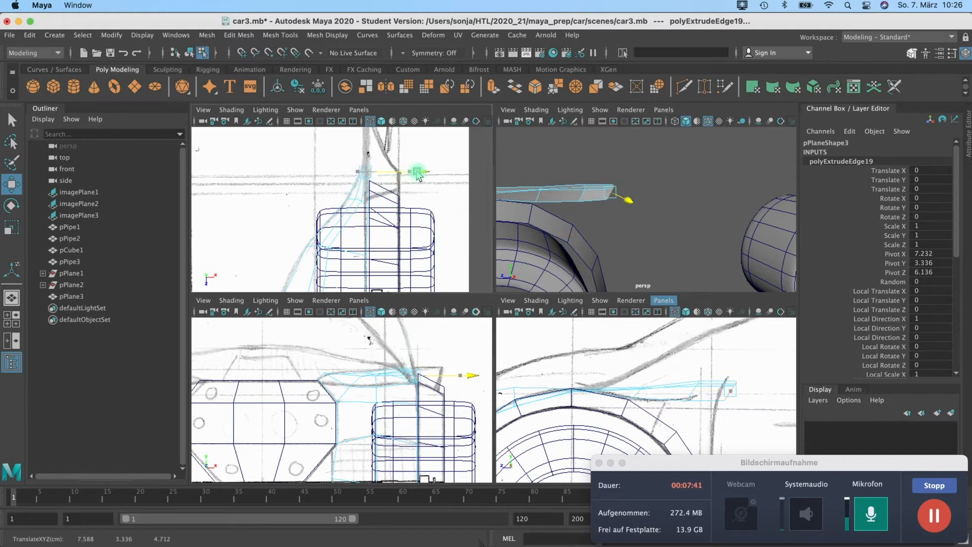
{"action": "left_click_drag", "start_coordinate": [694, 209], "coordinate": [572, 223], "text": "alt"}
{"action": "right_click_drag", "start_coordinate": [573, 222], "coordinate": [540, 207]}
{"action": "left_click_drag", "start_coordinate": [581, 192], "coordinate": [618, 175], "text": "alt"}
{"action": "left_click", "coordinate": [618, 175]}
- Slide the lengthwise edges near the front panel's narrow rear tip with the Slide Edge tool
{"action": "right_click", "coordinate": [613, 173]}
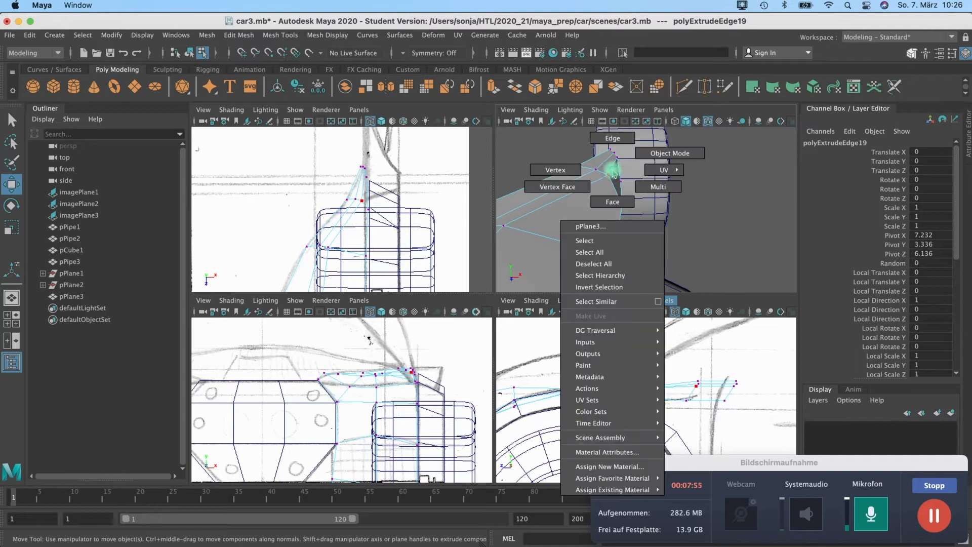
{"action": "right_click_drag", "start_coordinate": [606, 152], "coordinate": [612, 139]}
{"action": "left_click_drag", "start_coordinate": [603, 177], "coordinate": [572, 179], "text": "alt"}
{"action": "left_click", "coordinate": [655, 182]}
{"action": "left_click", "coordinate": [582, 180]}
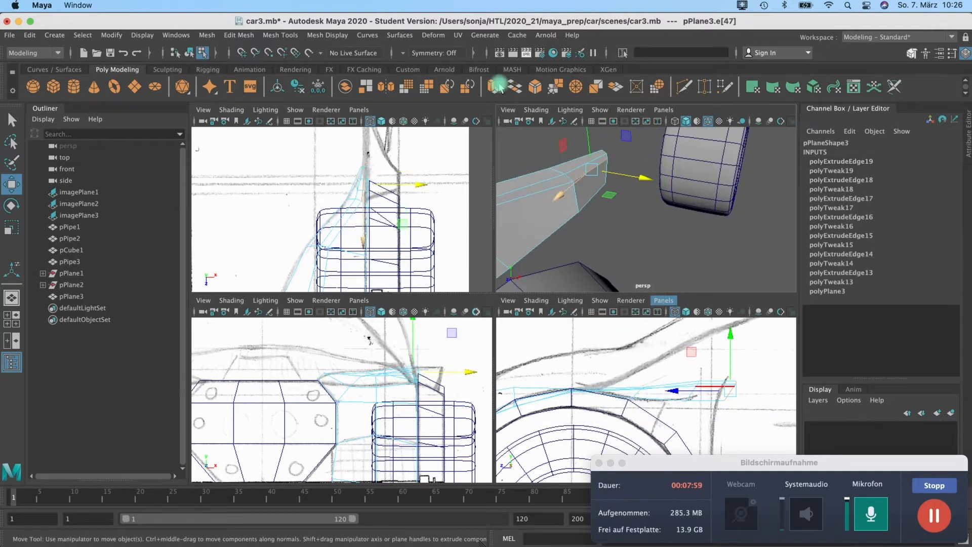
{"action": "left_click", "coordinate": [280, 35]}
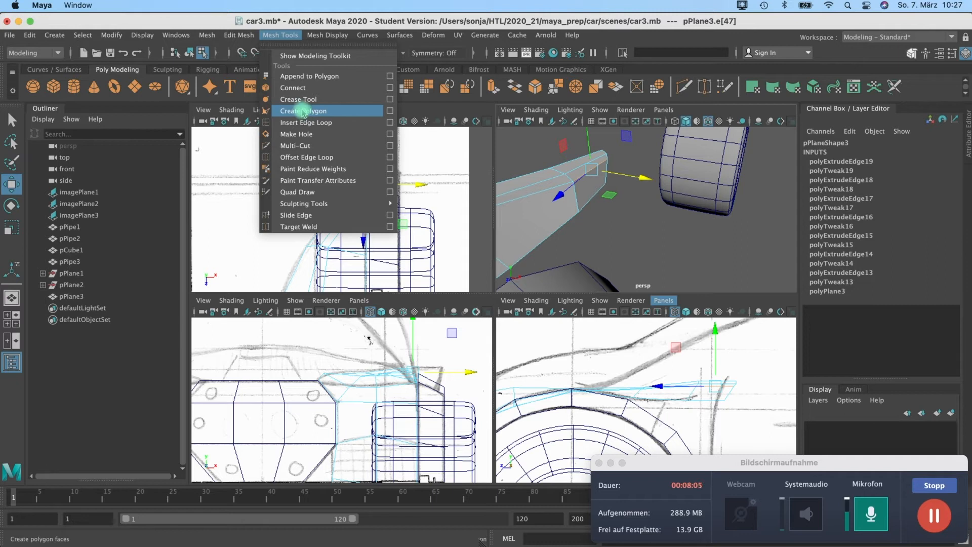
{"action": "left_click", "coordinate": [304, 215]}
{"action": "middle_click_drag", "start_coordinate": [623, 199], "coordinate": [582, 152]}
{"action": "left_click", "coordinate": [583, 165]}
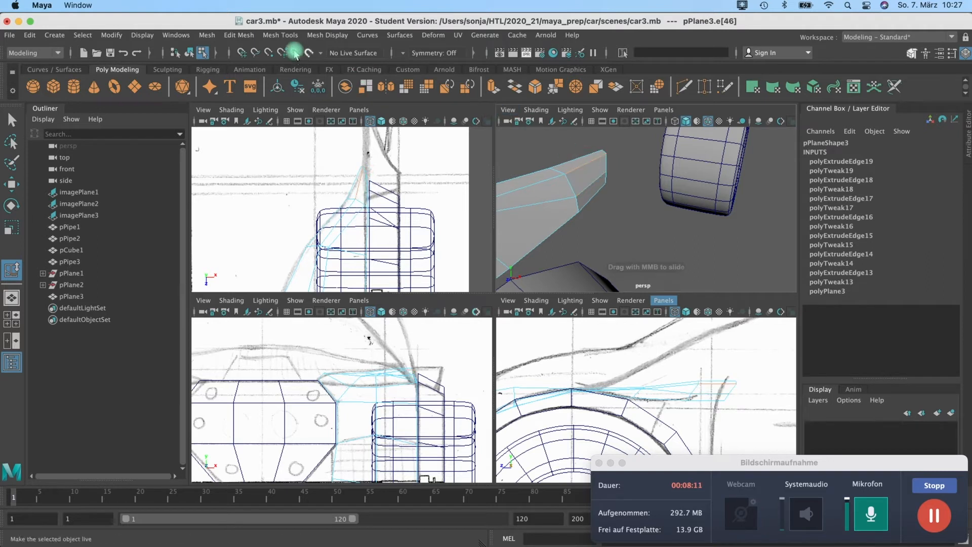
{"action": "middle_click_drag", "start_coordinate": [598, 182], "coordinate": [597, 175]}
- Adjust the inner vertex of the panel's row above the wheel arch along X
{"action": "left_click_drag", "start_coordinate": [597, 174], "coordinate": [629, 195], "text": "alt"}
{"action": "right_click_drag", "start_coordinate": [633, 182], "coordinate": [574, 186]}
{"action": "left_click_drag", "start_coordinate": [672, 216], "coordinate": [634, 198], "text": "alt"}
{"action": "left_click", "coordinate": [636, 199]}
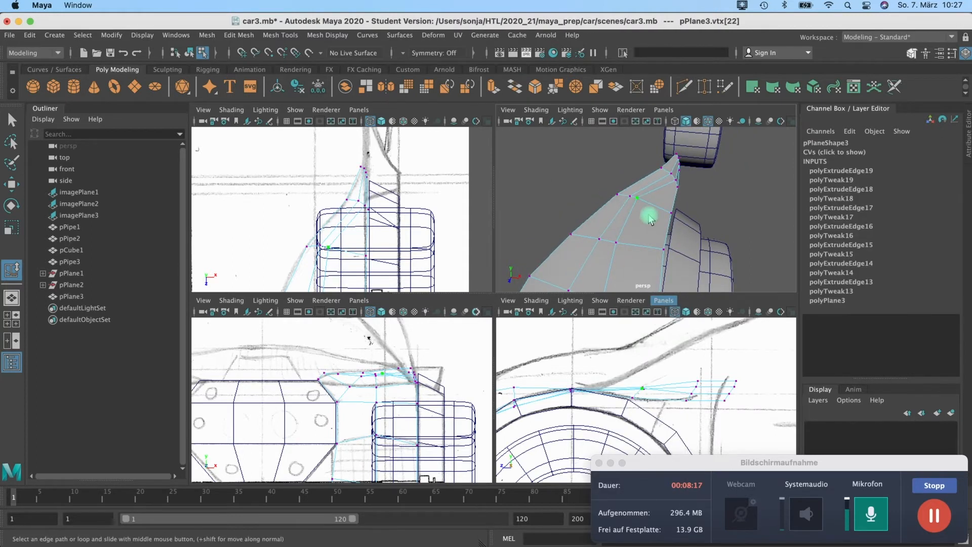
{"action": "key", "text": "w"}
{"action": "left_click_drag", "start_coordinate": [651, 210], "coordinate": [608, 249], "text": "alt"}
{"action": "left_click", "coordinate": [575, 247]}
{"action": "middle_click_drag", "start_coordinate": [623, 241], "coordinate": [654, 208], "text": "alt"}
{"action": "left_click_drag", "start_coordinate": [616, 213], "coordinate": [686, 204]}
{"action": "left_click_drag", "start_coordinate": [711, 200], "coordinate": [721, 158], "text": "alt"}
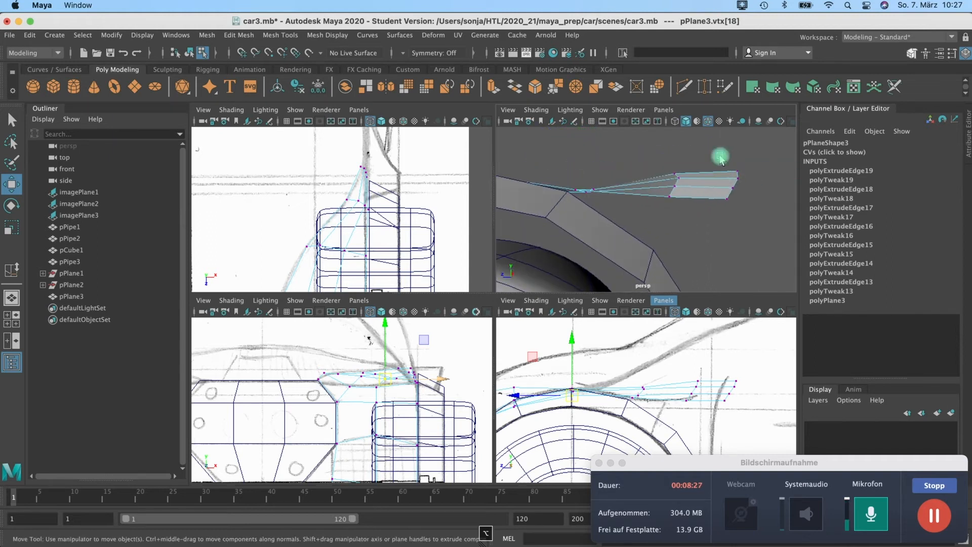
- Flatten the panel's rearmost vertex row by scaling it along Z until its vertices line up in the side view
{"action": "left_click_drag", "start_coordinate": [750, 214], "coordinate": [749, 215]}
{"action": "key", "text": "e"}
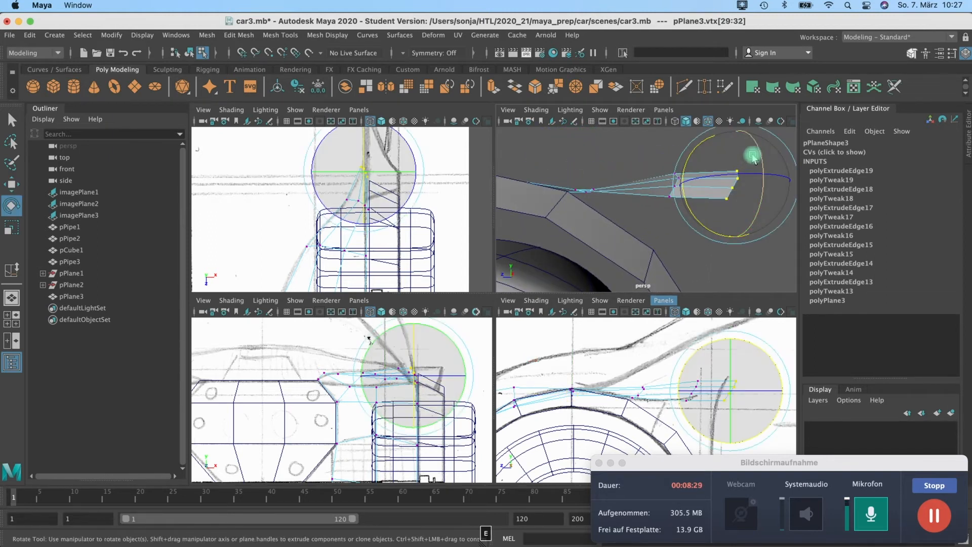
{"action": "key", "text": "w"}
{"action": "right_click_drag", "start_coordinate": [743, 181], "coordinate": [736, 194], "text": "alt"}
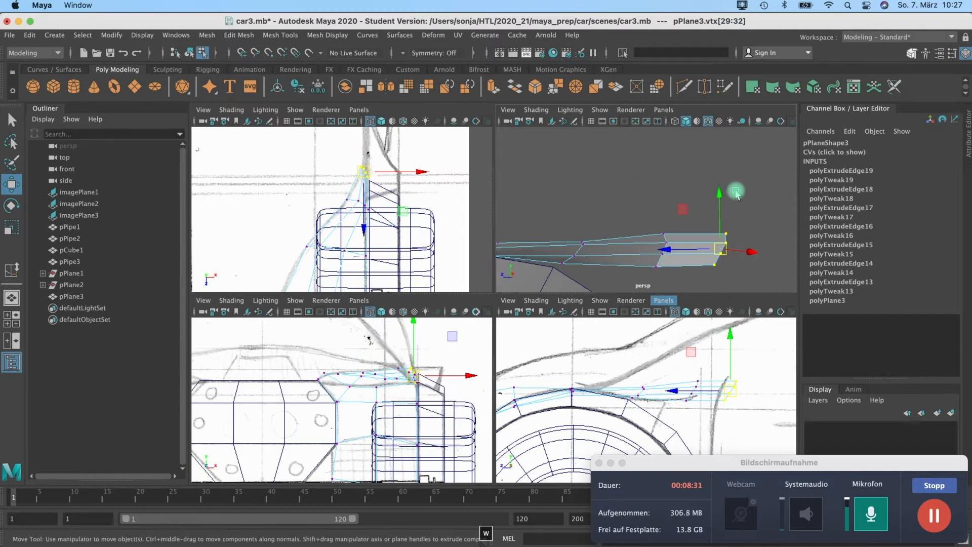
{"action": "key", "text": "e"}
{"action": "key", "text": "r"}
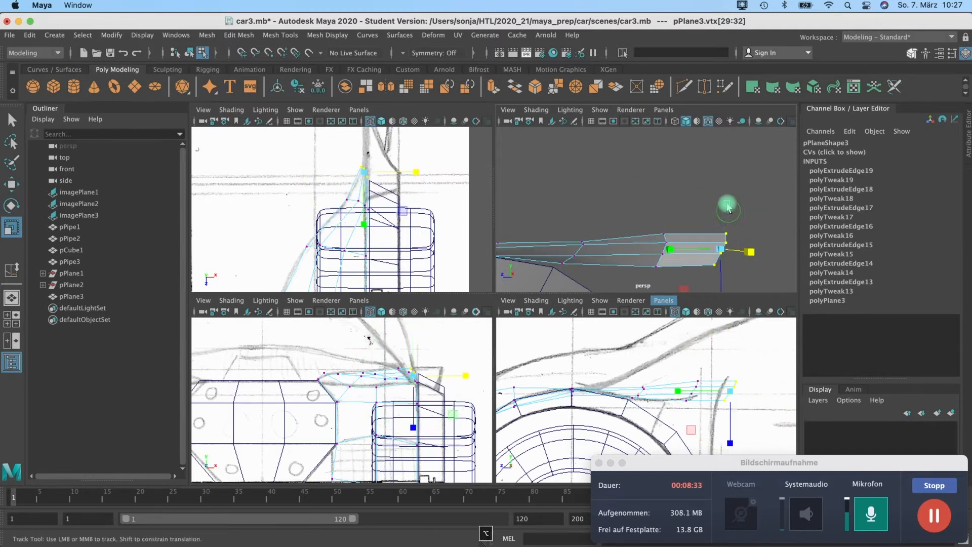
{"action": "middle_click_drag", "start_coordinate": [727, 205], "coordinate": [725, 167], "text": "alt"}
{"action": "left_click_drag", "start_coordinate": [721, 236], "coordinate": [723, 212]}
{"action": "left_click_drag", "start_coordinate": [643, 161], "coordinate": [468, 209]}
{"action": "scroll", "coordinate": [646, 216], "scroll_direction": "up", "scroll_amount": 5}
{"action": "left_click_drag", "start_coordinate": [647, 218], "coordinate": [707, 211], "text": "alt"}
{"action": "left_click_drag", "start_coordinate": [675, 161], "coordinate": [773, 267]}
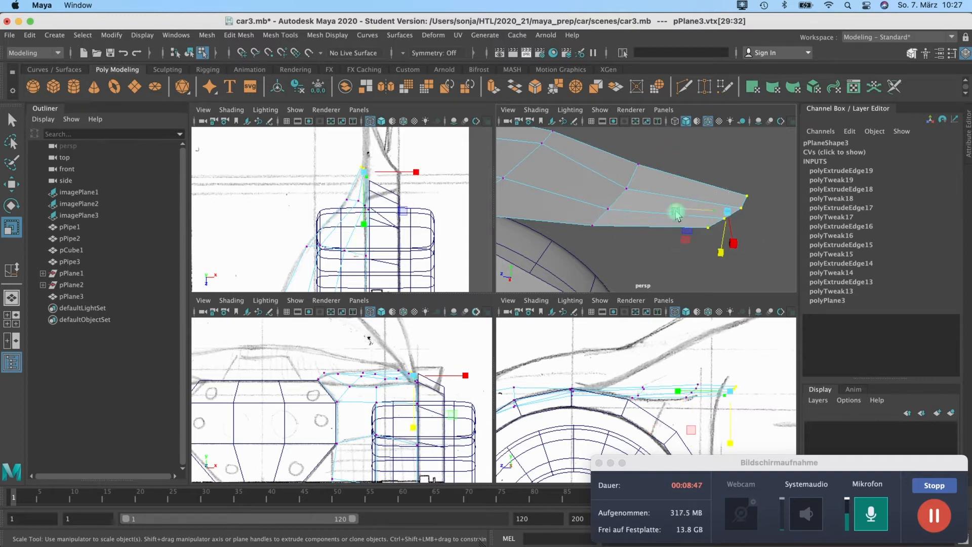
{"action": "left_click_drag", "start_coordinate": [677, 215], "coordinate": [727, 221]}
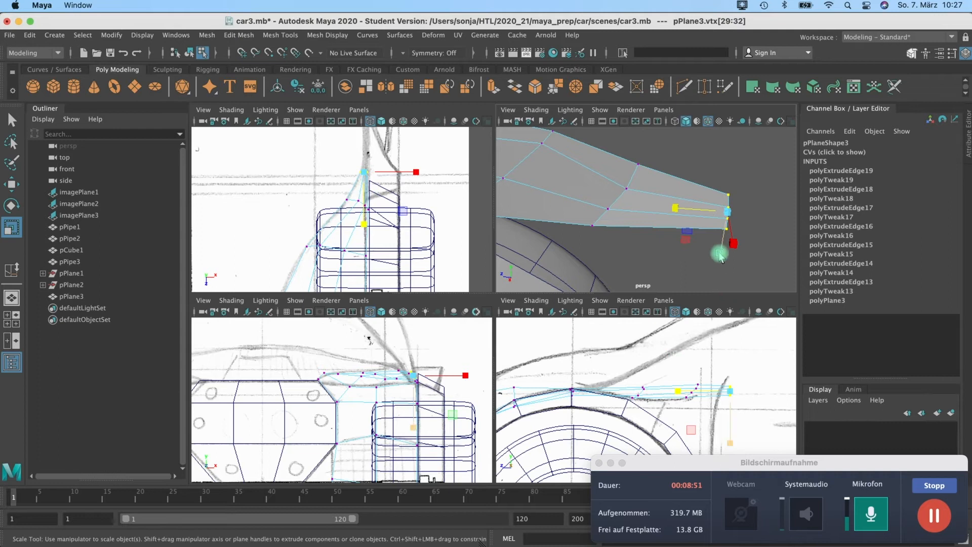
- Raise the rearmost row to about Y 3.56, place it at about Z 4.85, and shift it slightly inward along X
{"action": "key", "text": "w"}
{"action": "left_click_drag", "start_coordinate": [738, 152], "coordinate": [739, 134]}
{"action": "left_click_drag", "start_coordinate": [687, 201], "coordinate": [667, 198]}
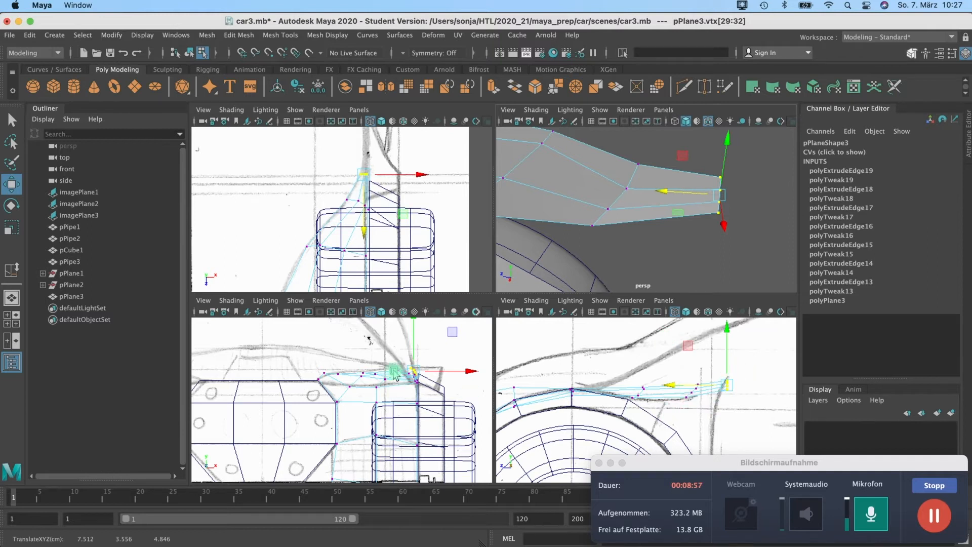
{"action": "left_click_drag", "start_coordinate": [473, 370], "coordinate": [464, 373]}
- Shift the panel's two rearmost vertex rows outward along X onto the drawn outline in the top view
{"action": "mouse_move", "coordinate": [603, 226]}
{"action": "left_mouse_down", "text": "alt"}
{"action": "mouse_move", "coordinate": [527, 297]}
{"action": "mouse_move", "coordinate": [581, 224]}
{"action": "mouse_move", "coordinate": [535, 231]}
{"action": "mouse_move", "coordinate": [596, 233]}
{"action": "left_mouse_up", "text": "alt"}
{"action": "left_click_drag", "start_coordinate": [521, 228], "coordinate": [630, 212], "text": "alt"}
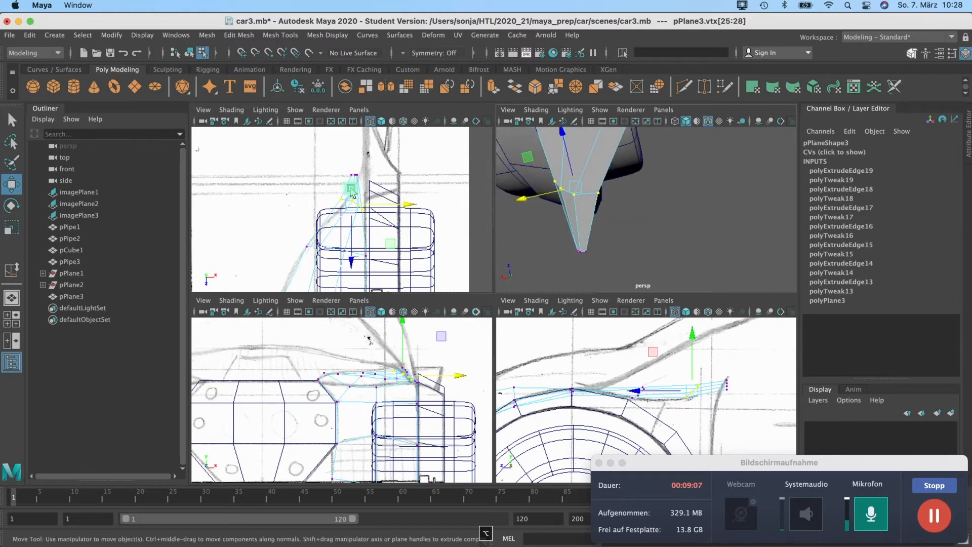
{"action": "left_click_drag", "start_coordinate": [345, 169], "coordinate": [363, 181]}
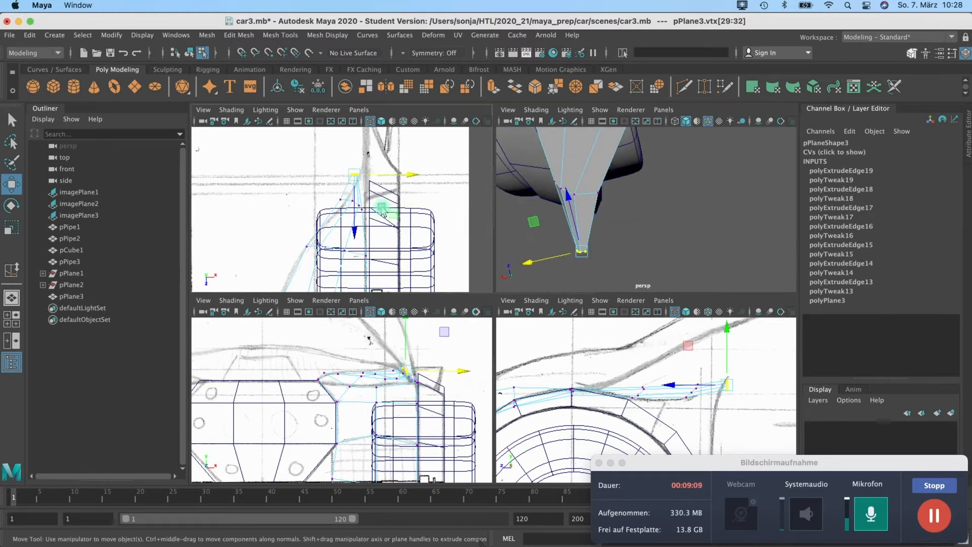
{"action": "left_click_drag", "start_coordinate": [370, 215], "coordinate": [420, 194], "text": "shift"}
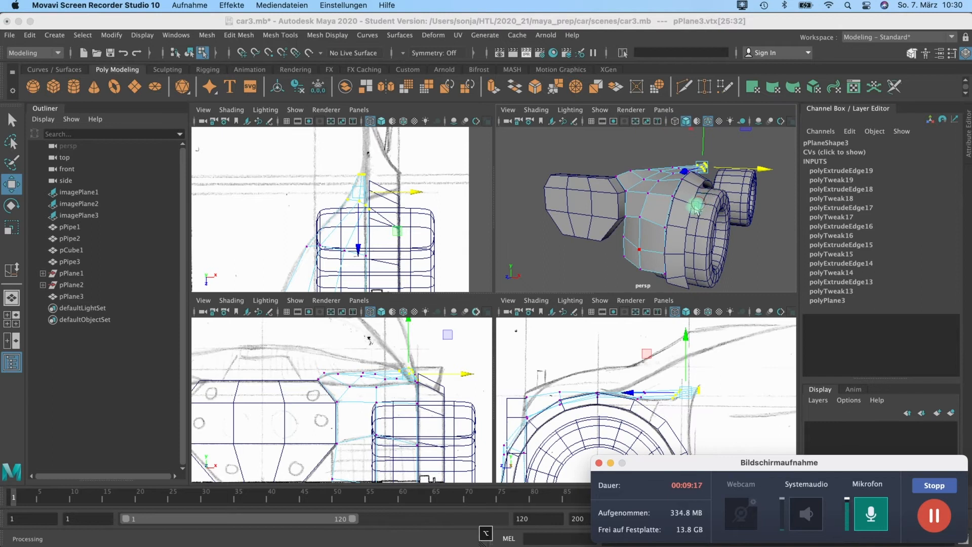
{"action": "left_click_drag", "start_coordinate": [696, 207], "coordinate": [614, 203], "text": "alt"}
{"action": "left_click", "coordinate": [669, 146]}
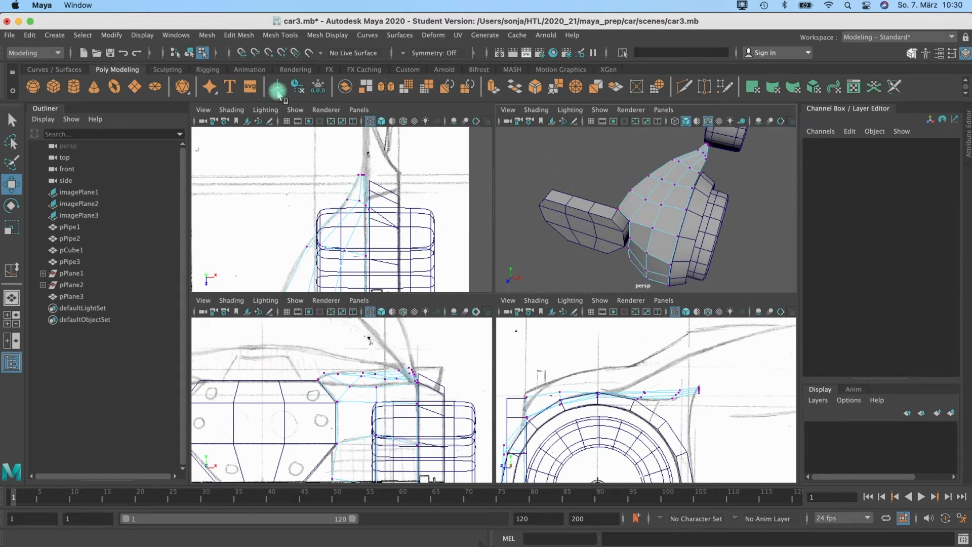
- Create a polygon plane, enlarge it uniformly, and set its width and height subdivisions to 2
{"action": "left_click", "coordinate": [54, 87]}
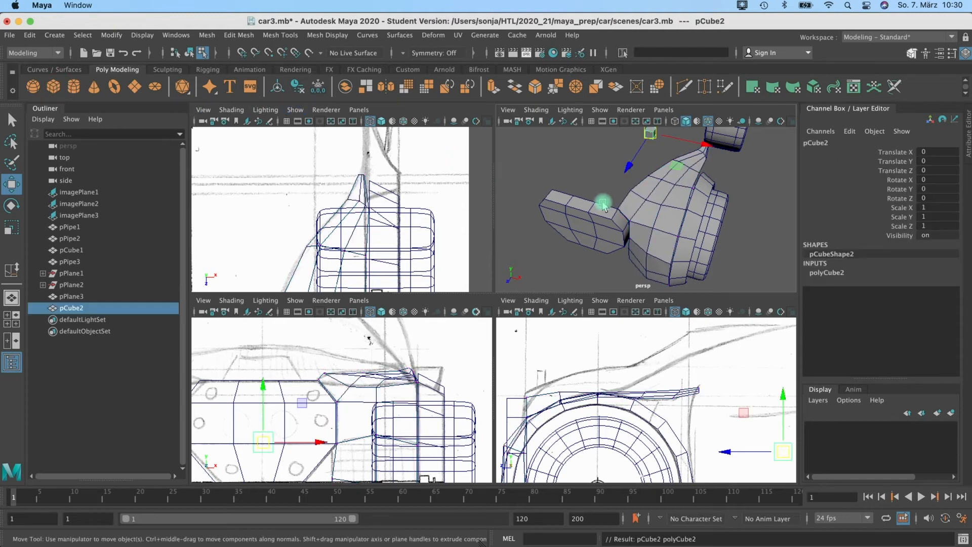
{"action": "scroll", "coordinate": [609, 198], "scroll_direction": "down", "scroll_amount": 3}
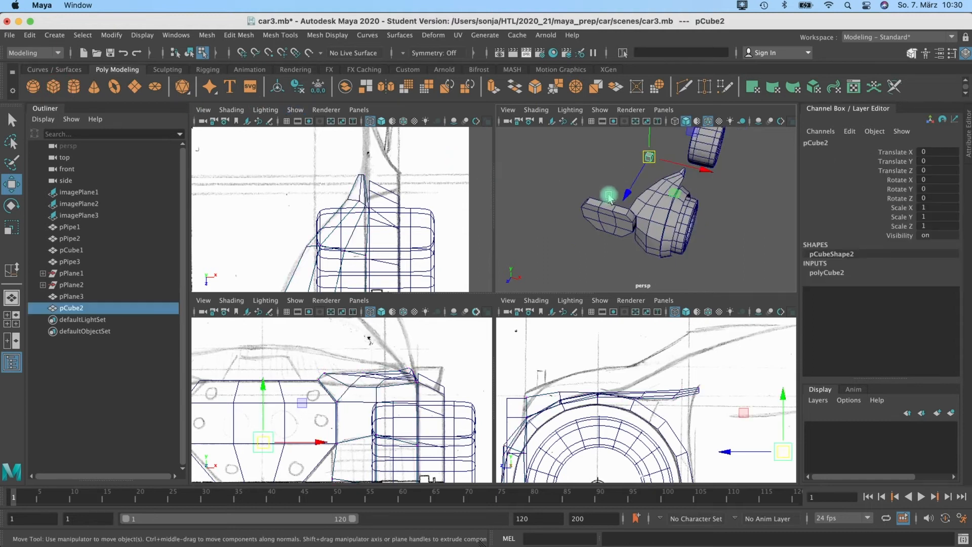
{"action": "left_click", "coordinate": [134, 87]}
{"action": "key", "text": "r"}
{"action": "left_click_drag", "start_coordinate": [649, 157], "coordinate": [724, 152]}
{"action": "left_click", "coordinate": [856, 269]}
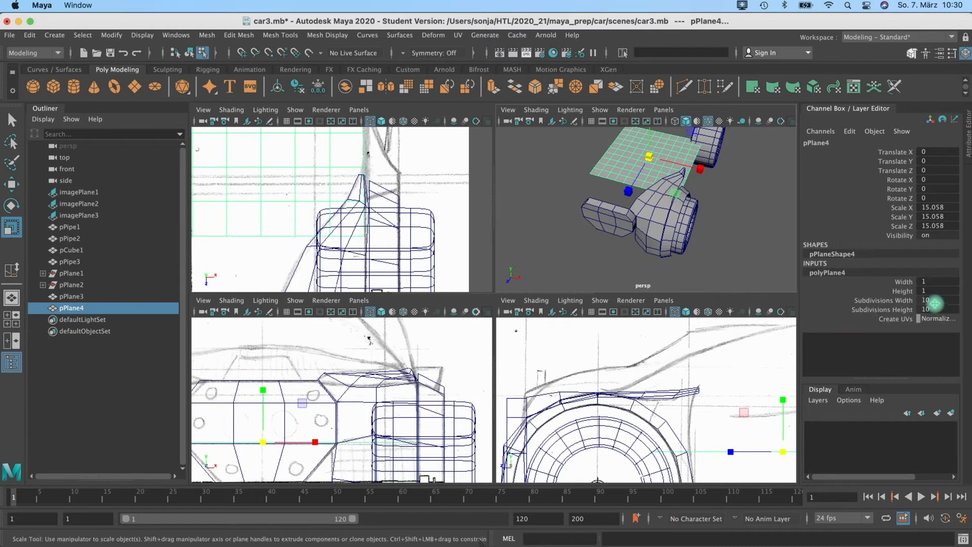
{"action": "type", "text": "2"}
{"action": "key", "text": "Return"}
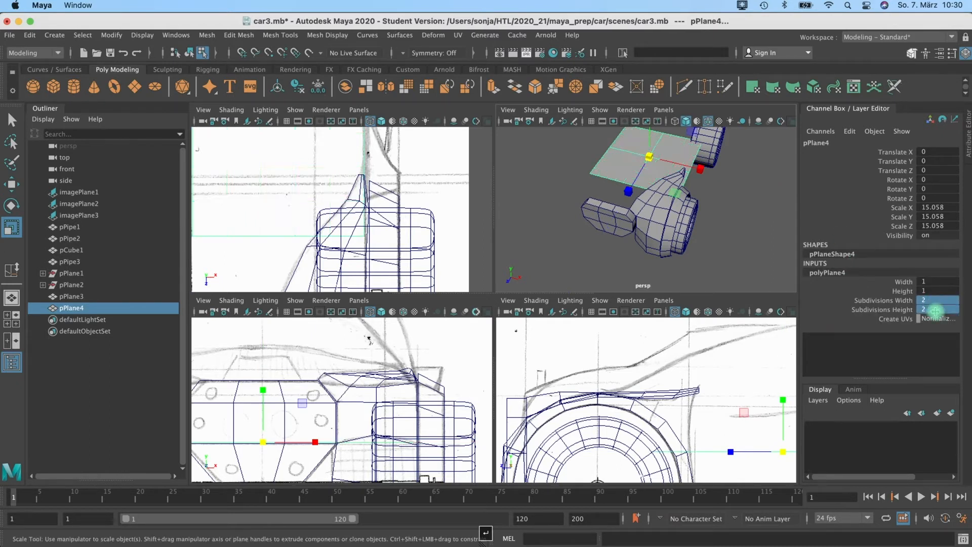
- Scale the new plane down to about 3.25 and move it to about X 1.72, Z 12.70 behind the front grille
{"action": "scroll", "coordinate": [383, 228], "scroll_direction": "down", "scroll_amount": 5}
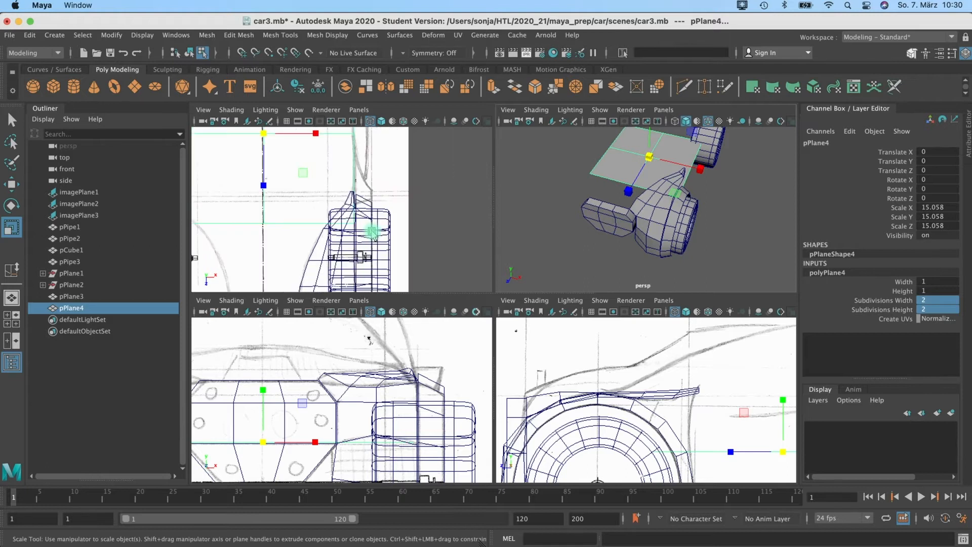
{"action": "left_click_drag", "start_coordinate": [304, 179], "coordinate": [250, 197]}
{"action": "key", "text": "w"}
{"action": "left_click_drag", "start_coordinate": [300, 169], "coordinate": [316, 254]}
{"action": "scroll", "coordinate": [317, 253], "scroll_direction": "up", "scroll_amount": 5}
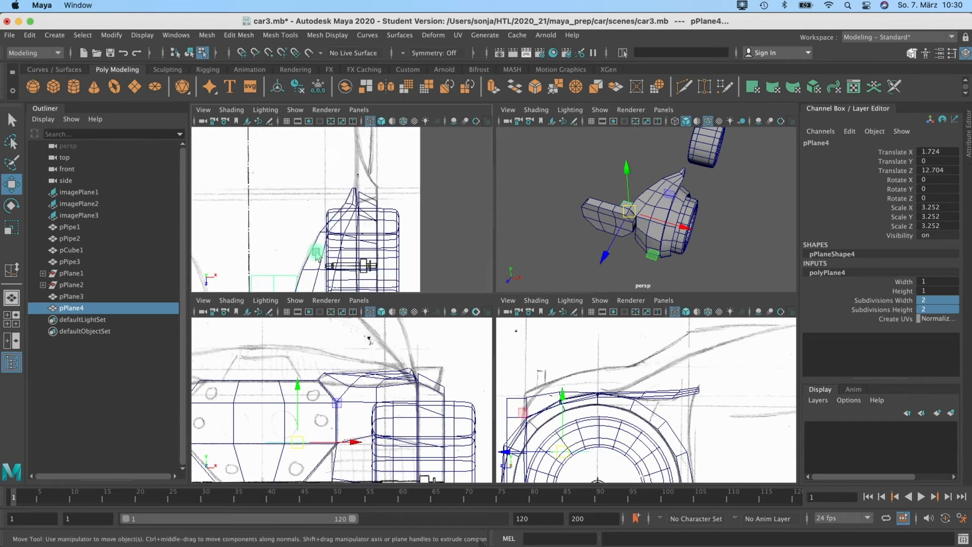
{"action": "middle_click_drag", "start_coordinate": [328, 213], "coordinate": [360, 153], "text": "alt"}
{"action": "scroll", "coordinate": [347, 199], "scroll_direction": "up", "scroll_amount": 4}
{"action": "scroll", "coordinate": [336, 201], "scroll_direction": "up", "scroll_amount": 3}
{"action": "middle_click_drag", "start_coordinate": [336, 202], "coordinate": [385, 187], "text": "alt"}
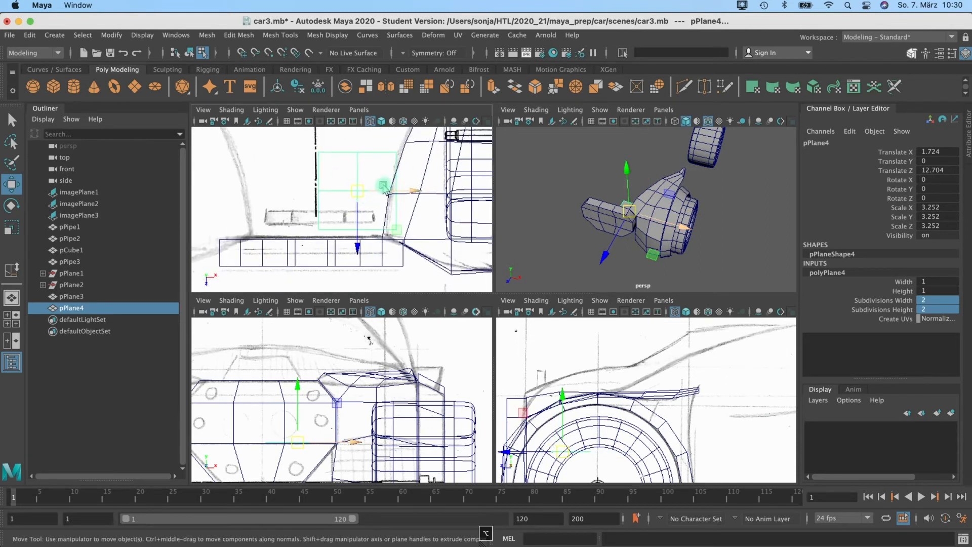
- Fit the plane to the hood's front at scale about 2.84 and place it at about X 1.29, Y 3.16, Z 13.26
{"action": "mouse_move", "coordinate": [358, 197]}
{"action": "left_mouse_down"}
{"action": "mouse_move", "coordinate": [345, 203]}
{"action": "mouse_move", "coordinate": [351, 208]}
{"action": "left_mouse_up"}
{"action": "key", "text": "r"}
{"action": "key", "text": "w"}
{"action": "key", "text": "r"}
{"action": "key", "text": "w"}
{"action": "left_click_drag", "start_coordinate": [637, 222], "coordinate": [624, 129], "text": "alt"}
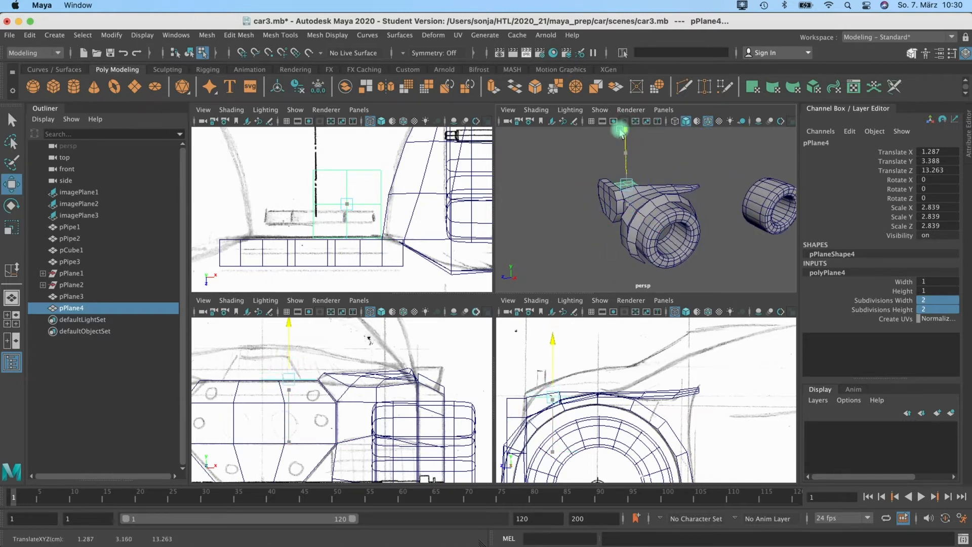
{"action": "left_click_drag", "start_coordinate": [622, 133], "coordinate": [581, 197]}
- Raise the plane's middle and rear vertex rows along Y and shift the whole plane to about X 1.38
{"action": "scroll", "coordinate": [653, 167], "scroll_direction": "up", "scroll_amount": 5}
{"action": "scroll", "coordinate": [720, 202], "scroll_direction": "down", "scroll_amount": 5}
{"action": "right_click", "coordinate": [619, 176]}
{"action": "right_click_drag", "start_coordinate": [613, 178], "coordinate": [611, 177]}
{"action": "left_click_drag", "start_coordinate": [635, 172], "coordinate": [611, 158], "text": "alt"}
{"action": "left_click_drag", "start_coordinate": [642, 190], "coordinate": [641, 189]}
{"action": "left_click_drag", "start_coordinate": [625, 153], "coordinate": [618, 144]}
{"action": "mouse_move", "coordinate": [577, 181]}
{"action": "left_mouse_down", "text": "alt"}
{"action": "mouse_move", "coordinate": [583, 219]}
{"action": "mouse_move", "coordinate": [586, 174]}
{"action": "left_mouse_up", "text": "alt"}
{"action": "middle_click_drag", "start_coordinate": [335, 163], "coordinate": [330, 169], "text": "alt"}
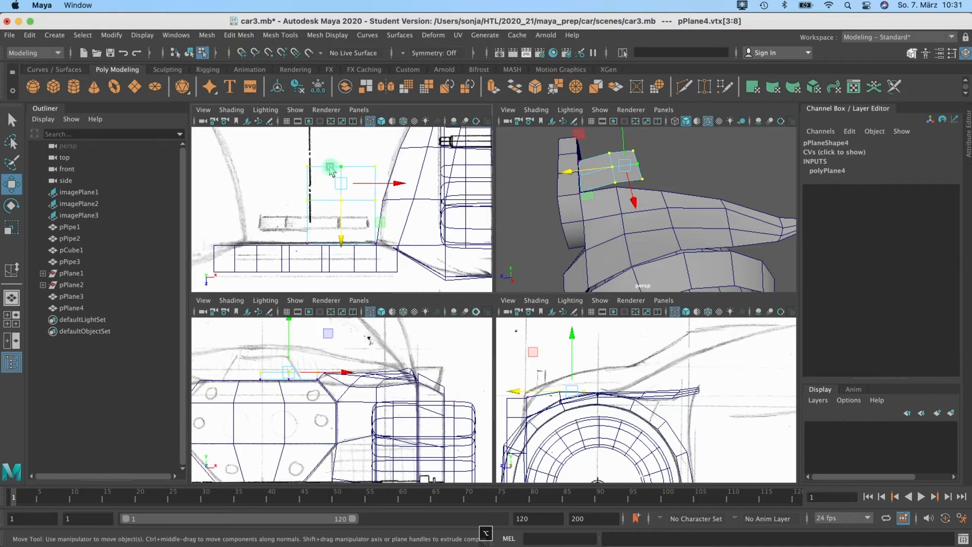
{"action": "right_click_drag", "start_coordinate": [360, 201], "coordinate": [408, 183]}
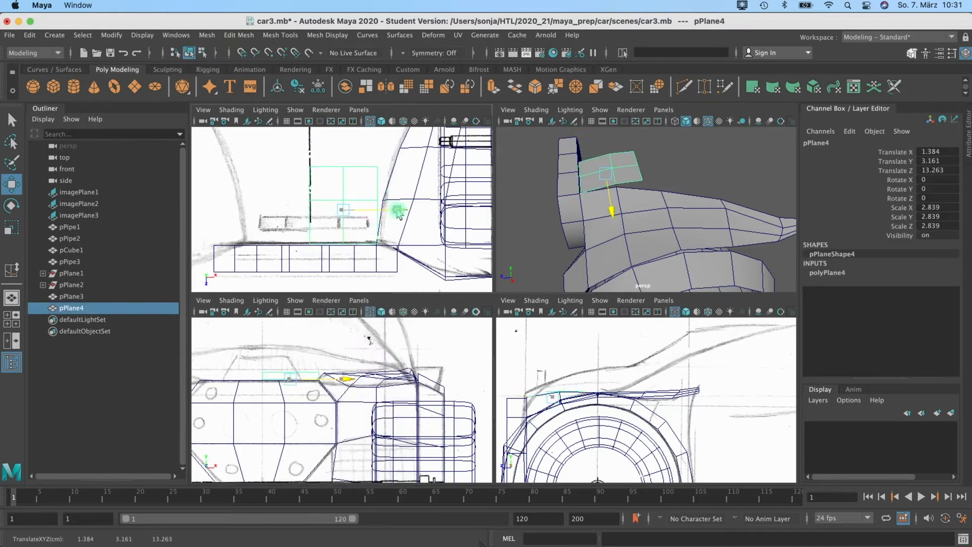
- Pull the plane's rear vertex row back to about Z 10.52 and move its outer corner vertex out to about X 3.70
{"action": "right_click_drag", "start_coordinate": [343, 185], "coordinate": [314, 165]}
{"action": "left_click_drag", "start_coordinate": [302, 176], "coordinate": [397, 147]}
{"action": "left_click_drag", "start_coordinate": [347, 219], "coordinate": [348, 197]}
{"action": "left_click_drag", "start_coordinate": [391, 157], "coordinate": [444, 144]}
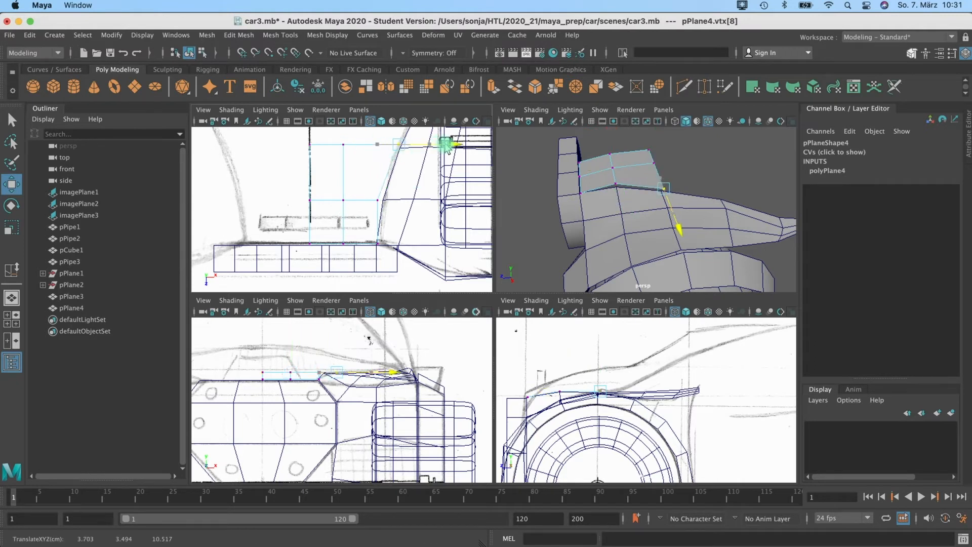
{"action": "left_click_drag", "start_coordinate": [685, 162], "coordinate": [662, 186], "text": "alt"}
{"action": "left_click_drag", "start_coordinate": [603, 184], "coordinate": [600, 184]}
{"action": "left_click_drag", "start_coordinate": [709, 170], "coordinate": [737, 175], "text": "alt"}
- Extrude the hood plane's two rear edges and pull the new row straight back along Z to about 7.75
{"action": "right_click_drag", "start_coordinate": [646, 160], "coordinate": [637, 128]}
{"action": "middle_click_drag", "start_coordinate": [637, 158], "coordinate": [601, 174], "text": "alt"}
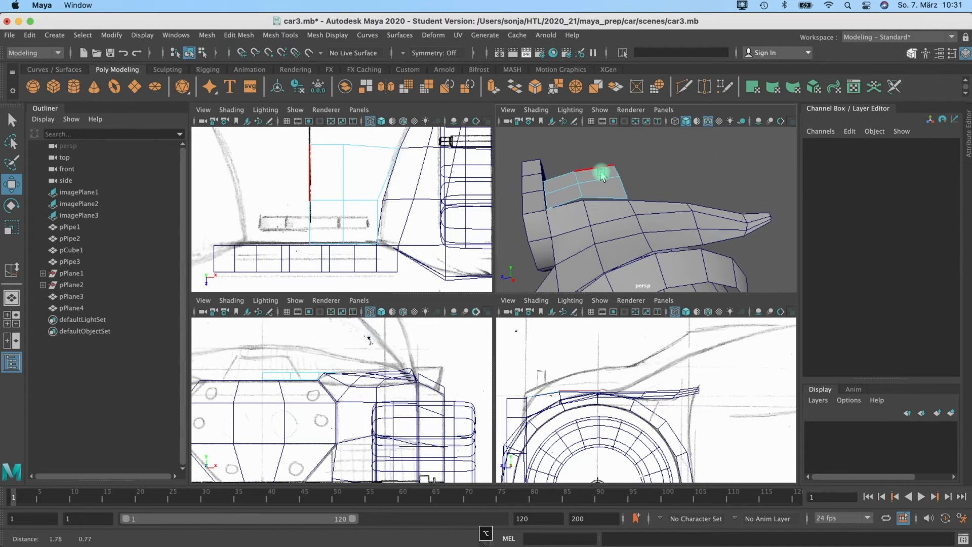
{"action": "left_click", "coordinate": [617, 166]}
{"action": "key", "text": "space"}
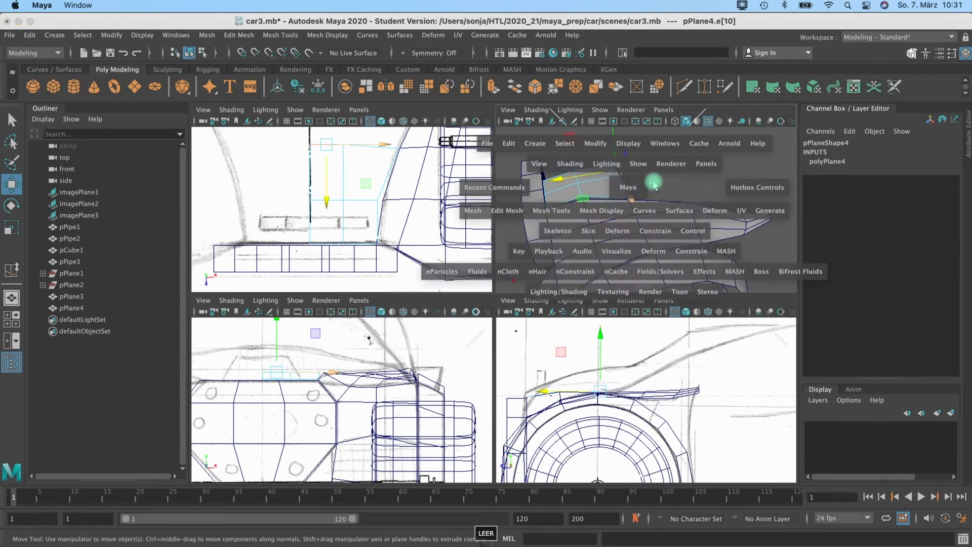
{"action": "left_click", "coordinate": [449, 272], "text": "shift"}
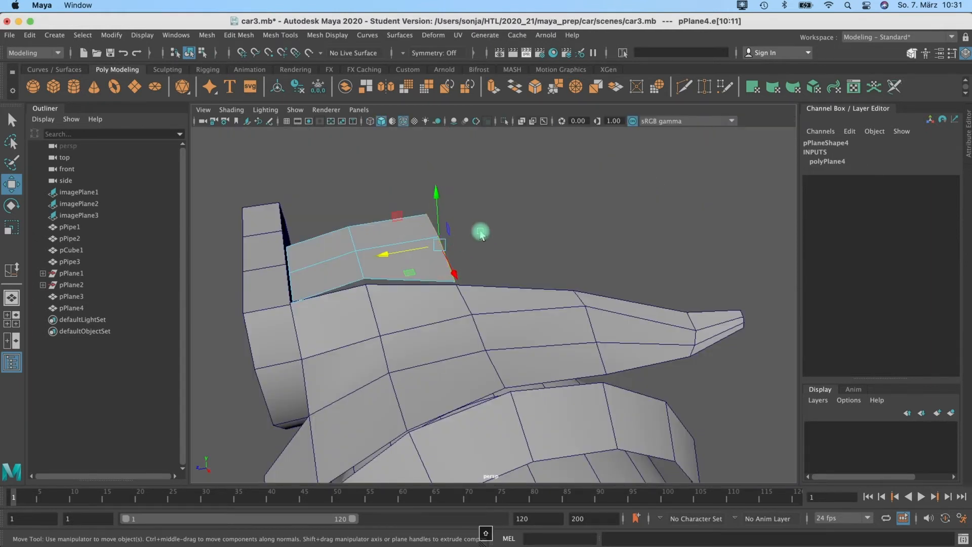
{"action": "left_click_drag", "start_coordinate": [479, 232], "coordinate": [446, 203], "text": "alt"}
{"action": "left_click", "coordinate": [491, 87]}
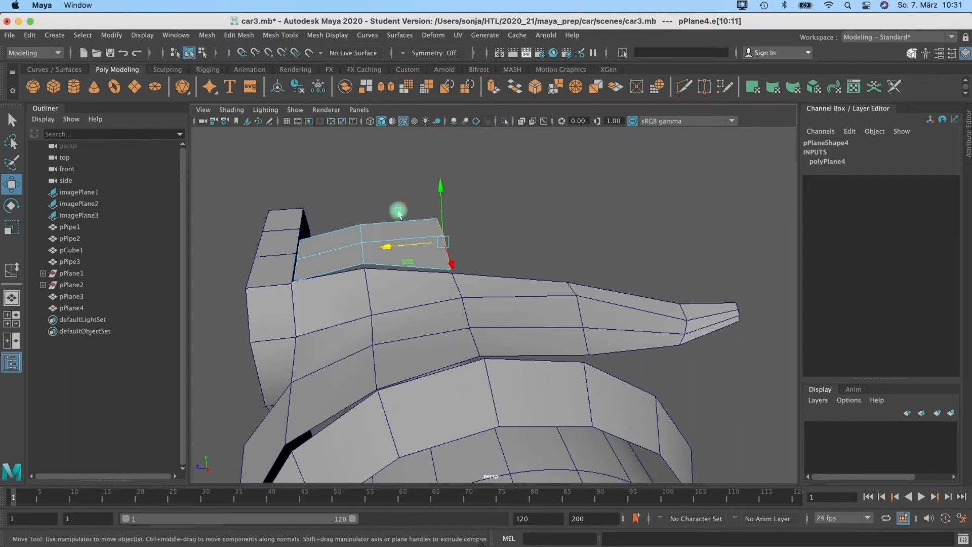
{"action": "left_click", "coordinate": [451, 251]}
{"action": "key", "text": "w"}
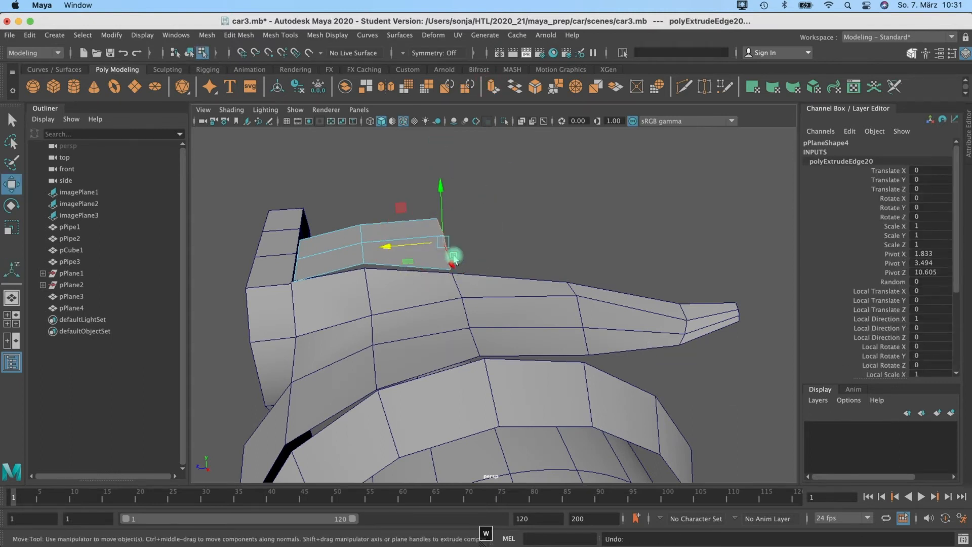
{"action": "left_click_drag", "start_coordinate": [380, 247], "coordinate": [462, 257]}
{"action": "left_click_drag", "start_coordinate": [532, 265], "coordinate": [518, 245], "text": "alt"}
- Raise the newly extruded rear row along Y to about 3.78 in the front view
{"action": "key", "text": "space"}
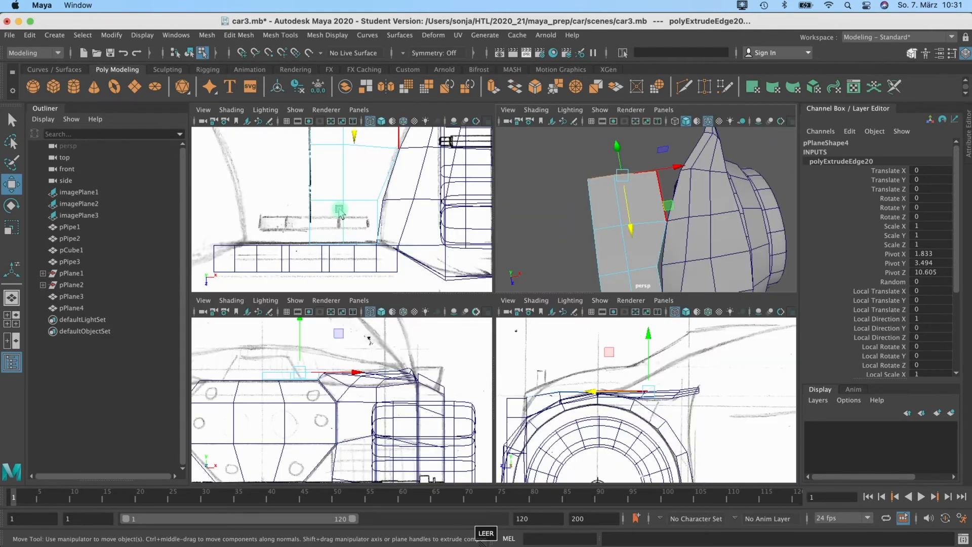
{"action": "middle_click_drag", "start_coordinate": [300, 348], "coordinate": [320, 356], "text": "alt"}
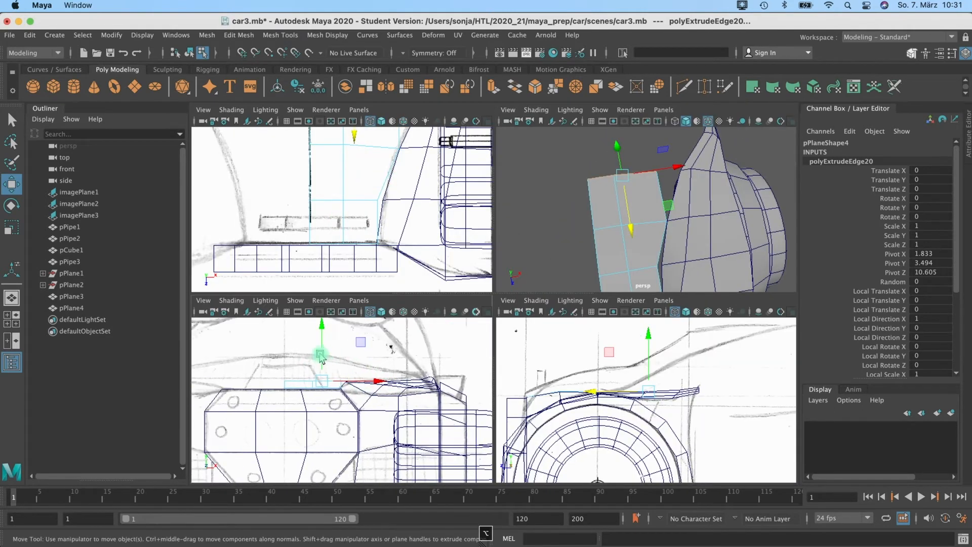
{"action": "left_click_drag", "start_coordinate": [321, 358], "coordinate": [319, 353]}
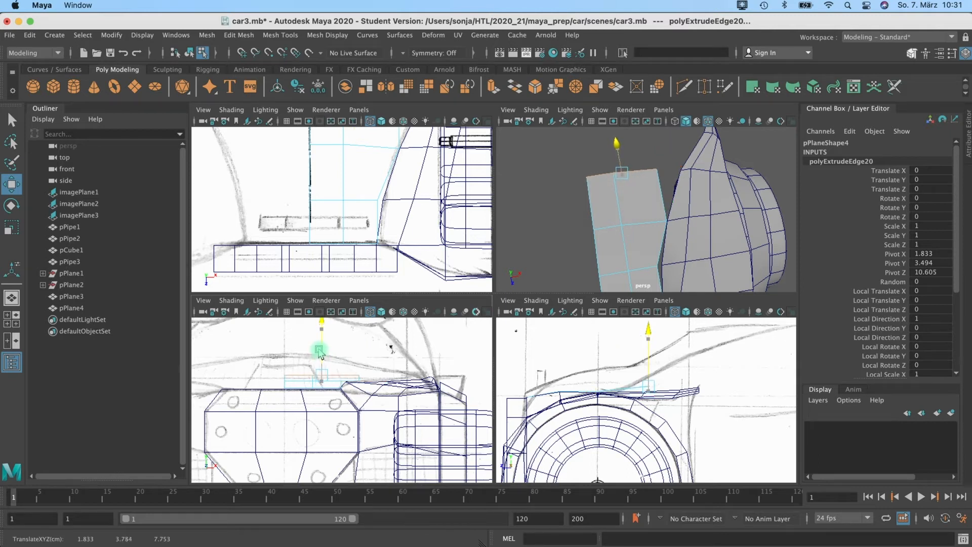
- Move the middle vertex of the hood plane's rear row outward along X in the top view
{"action": "left_click_drag", "start_coordinate": [653, 223], "coordinate": [677, 195], "text": "alt"}
{"action": "right_click", "coordinate": [677, 195]}
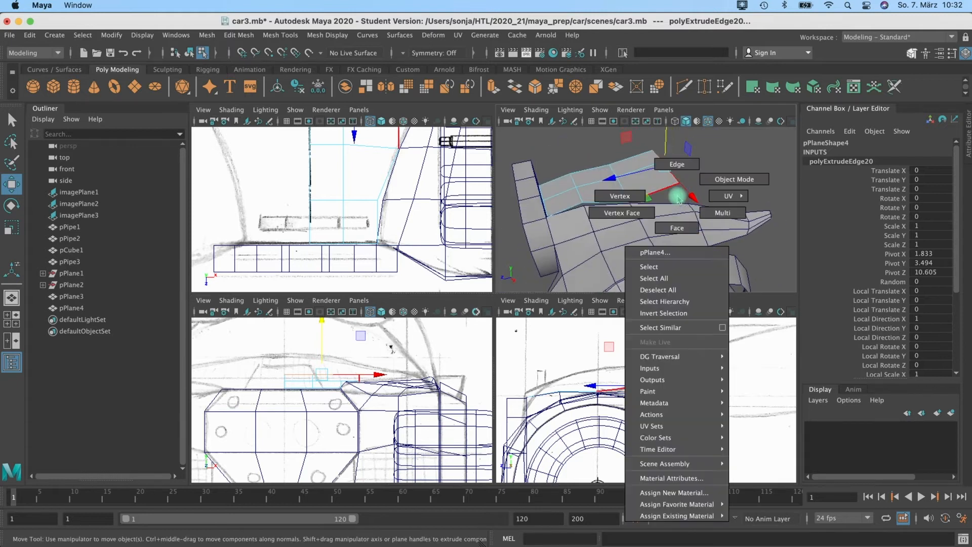
{"action": "right_click_drag", "start_coordinate": [665, 182], "coordinate": [629, 176]}
{"action": "middle_click_drag", "start_coordinate": [369, 178], "coordinate": [354, 291], "text": "alt"}
{"action": "left_click_drag", "start_coordinate": [315, 181], "coordinate": [439, 202]}
{"action": "left_click_drag", "start_coordinate": [345, 184], "coordinate": [407, 198]}
{"action": "middle_click_drag", "start_coordinate": [384, 183], "coordinate": [375, 239], "text": "alt"}
{"action": "left_click", "coordinate": [369, 222], "text": "alt"}
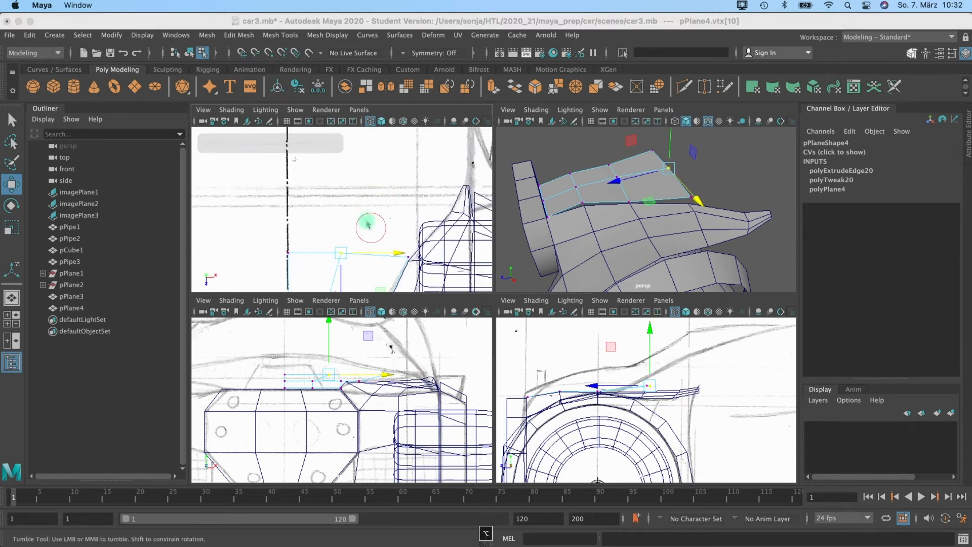
- Close the Attribute Editor and hide the Channel Box to enlarge the four viewports
{"action": "right_click", "coordinate": [324, 251]}
{"action": "left_click", "coordinate": [642, 180]}
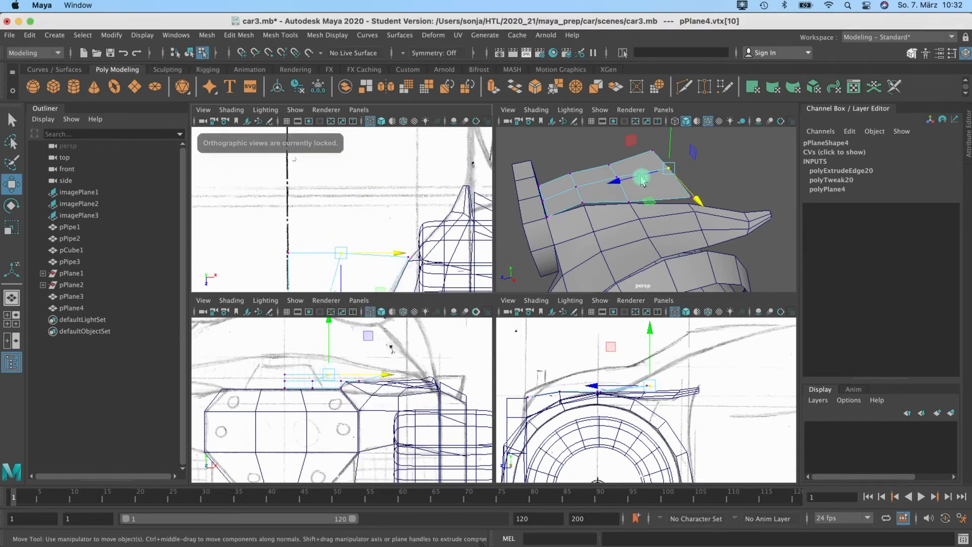
{"action": "right_click", "coordinate": [658, 157]}
{"action": "left_click", "coordinate": [679, 158]}
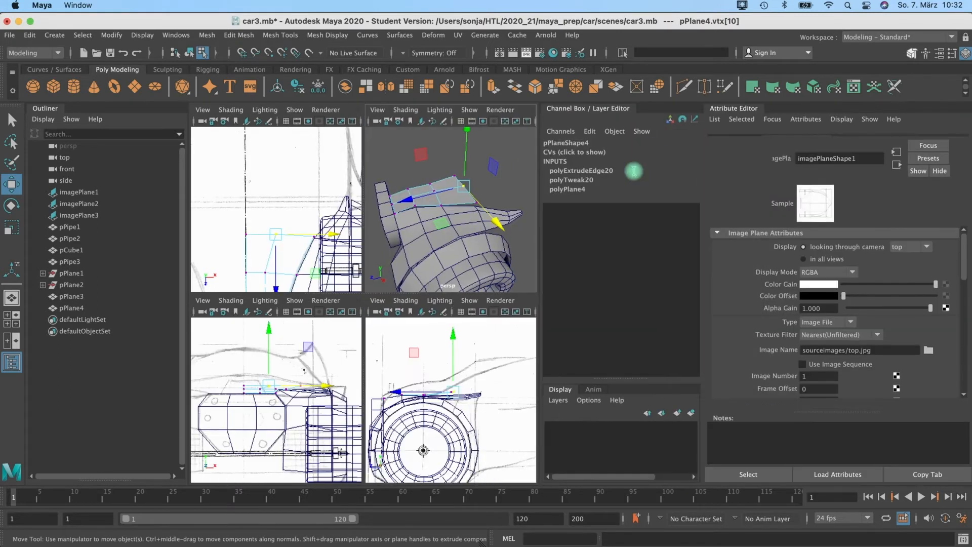
{"action": "left_click", "coordinate": [709, 110]}
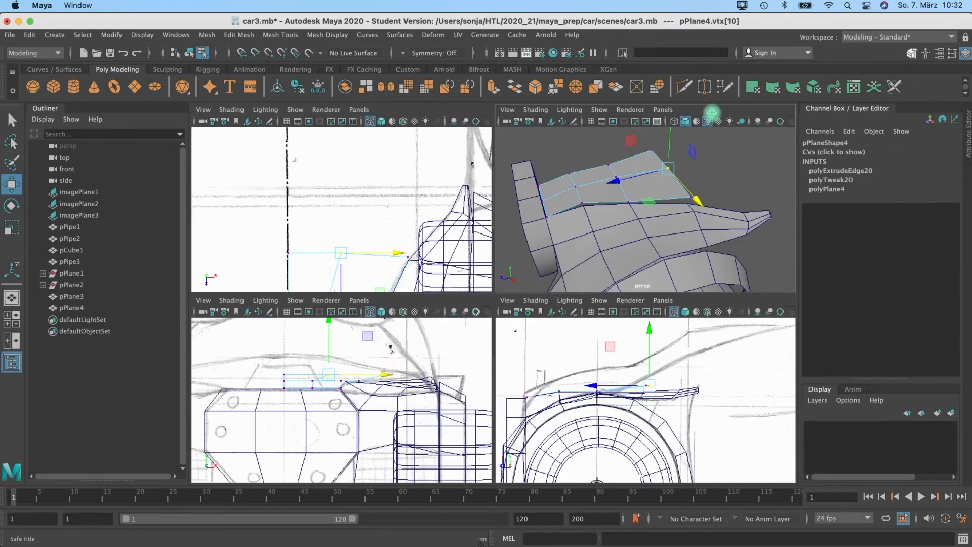
{"action": "left_click", "coordinate": [826, 111]}
- Extrude the hood plane's two rear edges and pull the new row straight back along Z
{"action": "left_click_drag", "start_coordinate": [730, 187], "coordinate": [583, 234], "text": "alt"}
{"action": "right_click_drag", "start_coordinate": [626, 195], "coordinate": [630, 154]}
{"action": "double_click", "coordinate": [646, 186]}
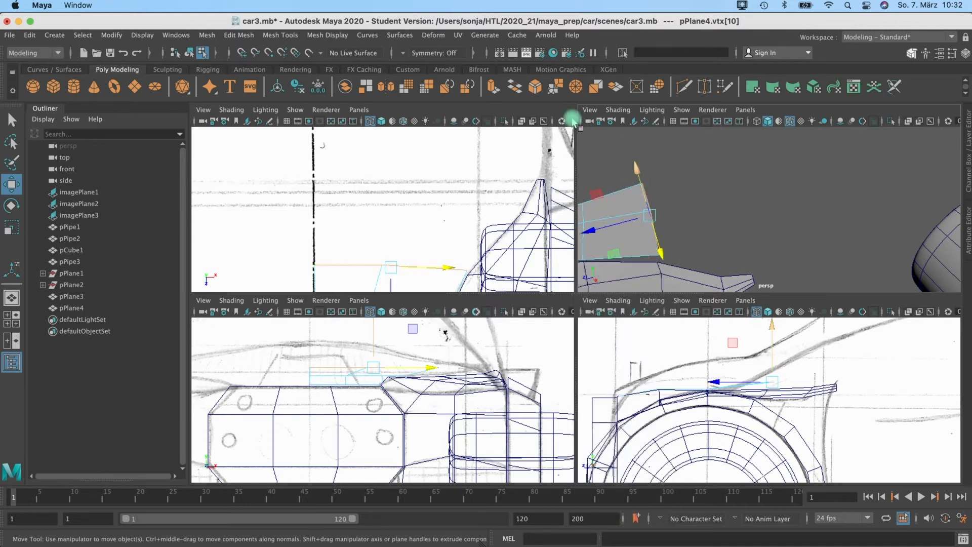
{"action": "left_click", "coordinate": [495, 88]}
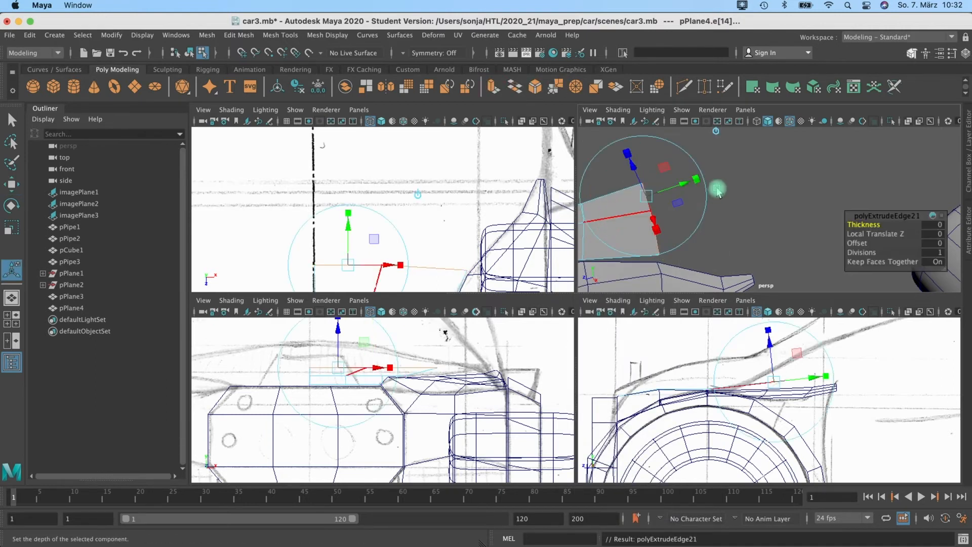
{"action": "key", "text": "w"}
{"action": "left_click_drag", "start_coordinate": [597, 232], "coordinate": [646, 217]}
{"action": "scroll", "coordinate": [484, 226], "scroll_direction": "down", "scroll_amount": 8}
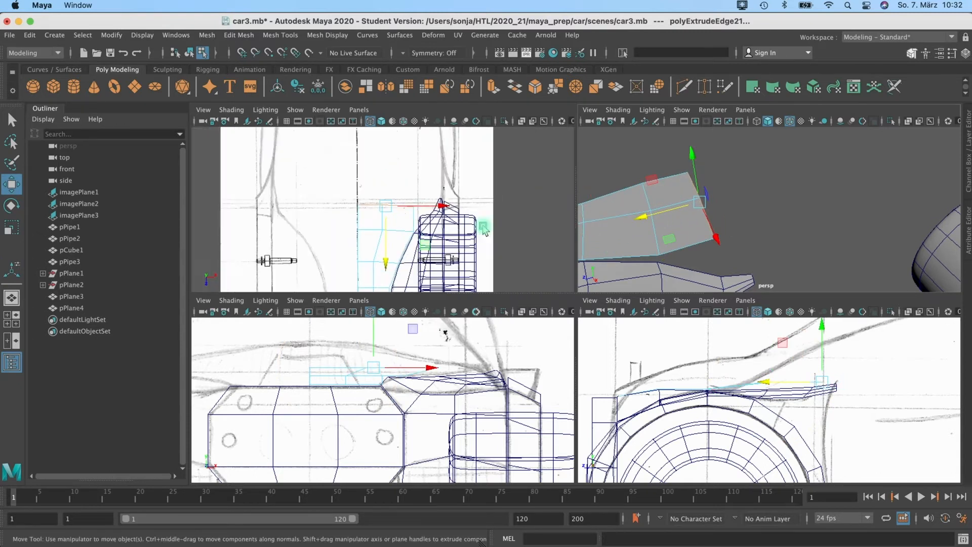
- Adjust the extruded rear row's position along Z to the top drawing and raise the row along Y
{"action": "left_click", "coordinate": [400, 208]}
{"action": "left_click_drag", "start_coordinate": [386, 226], "coordinate": [385, 226]}
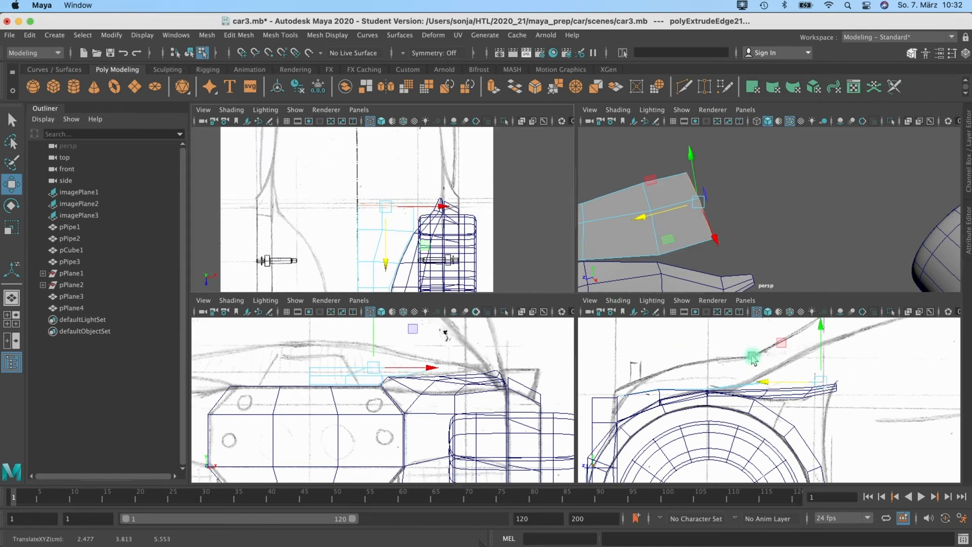
{"action": "mouse_move", "coordinate": [641, 219]}
{"action": "left_mouse_down"}
{"action": "mouse_move", "coordinate": [628, 219]}
{"action": "mouse_move", "coordinate": [657, 222]}
{"action": "mouse_move", "coordinate": [637, 227]}
{"action": "left_mouse_up"}
{"action": "left_click_drag", "start_coordinate": [449, 199], "coordinate": [383, 210]}
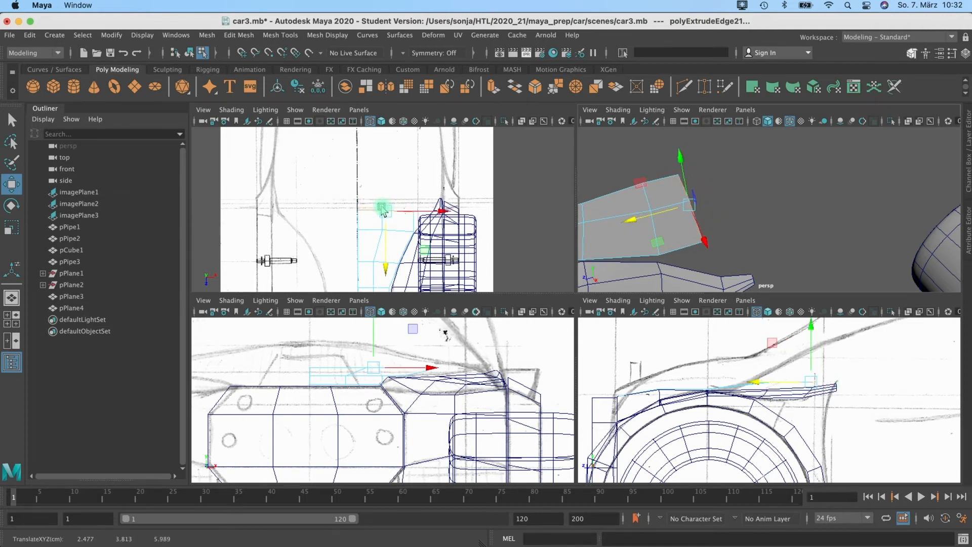
{"action": "left_click_drag", "start_coordinate": [389, 268], "coordinate": [388, 267]}
{"action": "left_click_drag", "start_coordinate": [689, 161], "coordinate": [682, 152]}
- Raise the inner and middle vertices of the hood's rear row to the front drawing's curve, the middle one to about Y 4.76
{"action": "right_click_drag", "start_coordinate": [658, 182], "coordinate": [612, 181]}
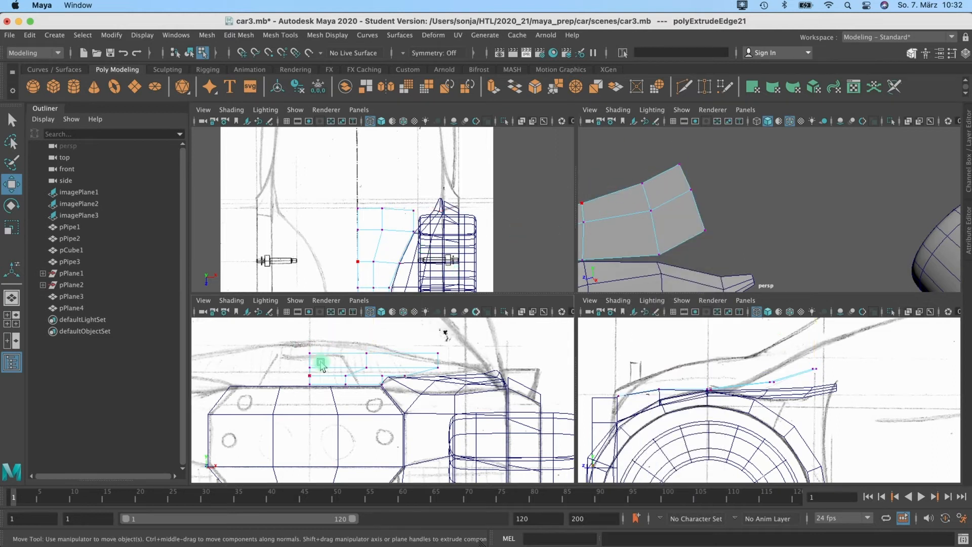
{"action": "left_click", "coordinate": [310, 347]}
{"action": "middle_click_drag", "start_coordinate": [730, 356], "coordinate": [762, 384], "text": "alt"}
{"action": "left_click_drag", "start_coordinate": [310, 337], "coordinate": [311, 338]}
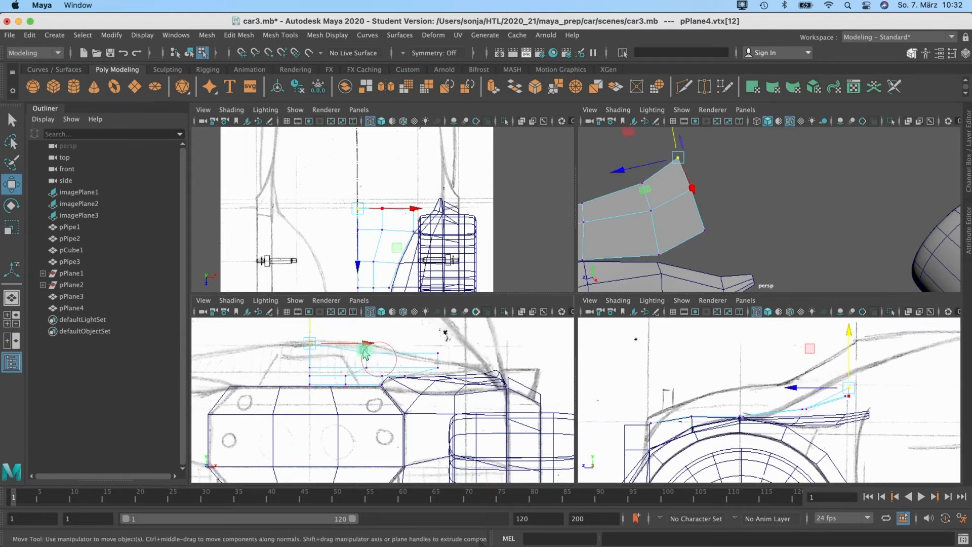
{"action": "left_click", "coordinate": [385, 354]}
{"action": "left_click_drag", "start_coordinate": [369, 340], "coordinate": [371, 331]}
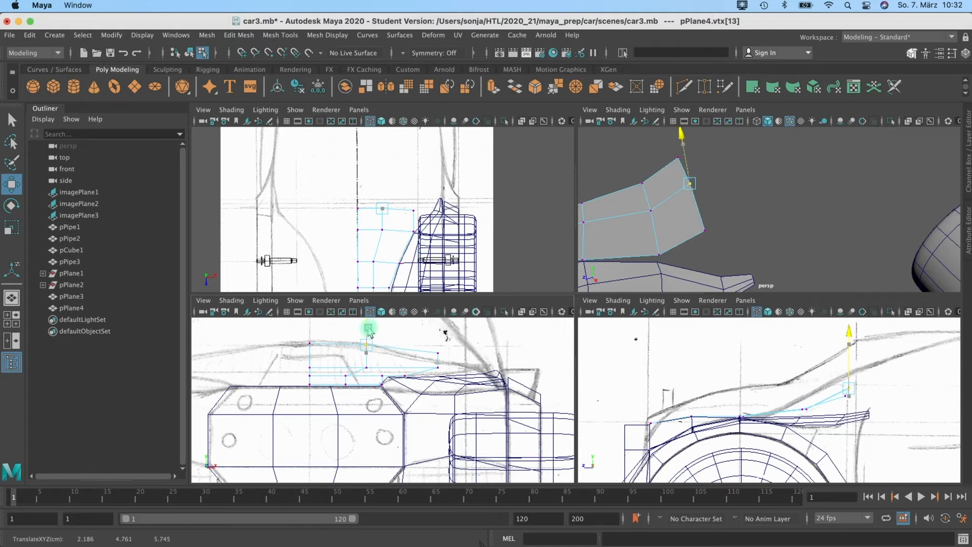
- Lower the outer vertex of the hood's rear row and move it outward along X toward the fender panel's tip
{"action": "left_click", "coordinate": [438, 353]}
{"action": "left_click_drag", "start_coordinate": [440, 335], "coordinate": [441, 343]}
{"action": "left_click_drag", "start_coordinate": [691, 207], "coordinate": [761, 188], "text": "alt"}
{"action": "left_click_drag", "start_coordinate": [484, 366], "coordinate": [503, 368]}
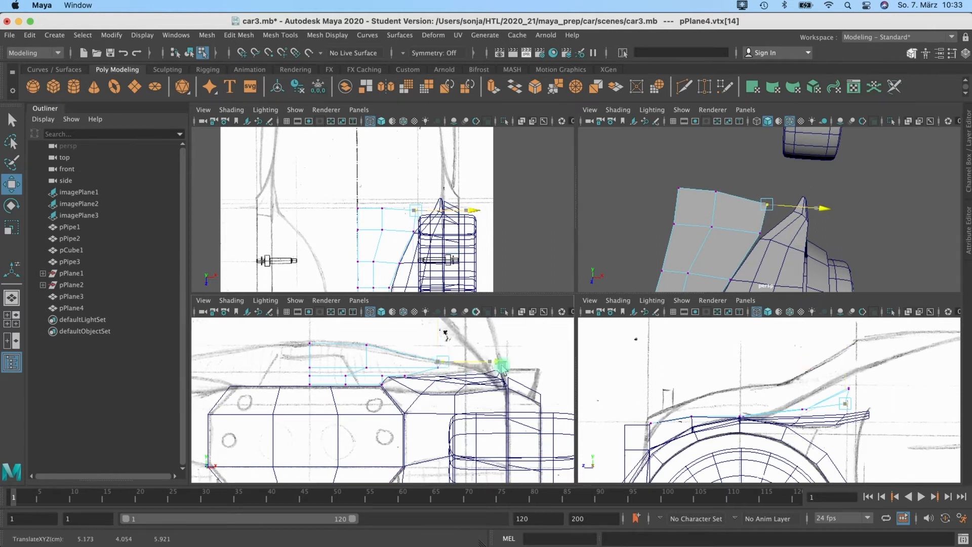
{"action": "left_click_drag", "start_coordinate": [611, 252], "coordinate": [701, 160], "text": "alt"}
{"action": "left_click_drag", "start_coordinate": [740, 130], "coordinate": [740, 137]}
- Adjust the height of the next row's outer vertex and raise the hood's four inner vertices ahead of the rear row to about Y 4.10
{"action": "left_click_drag", "start_coordinate": [707, 189], "coordinate": [847, 258], "text": "alt"}
{"action": "left_click", "coordinate": [757, 240]}
{"action": "mouse_move", "coordinate": [818, 178]}
{"action": "left_mouse_down"}
{"action": "mouse_move", "coordinate": [751, 228]}
{"action": "mouse_move", "coordinate": [613, 197]}
{"action": "mouse_move", "coordinate": [686, 224]}
{"action": "mouse_move", "coordinate": [821, 170]}
{"action": "mouse_move", "coordinate": [845, 187]}
{"action": "mouse_move", "coordinate": [925, 171]}
{"action": "mouse_move", "coordinate": [804, 171]}
{"action": "left_mouse_up"}
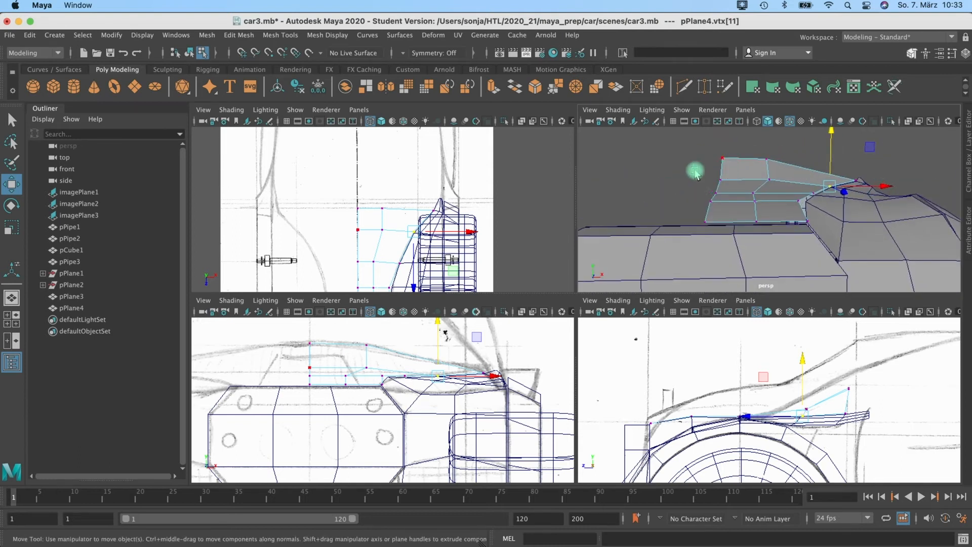
{"action": "left_click_drag", "start_coordinate": [785, 210], "coordinate": [744, 150]}
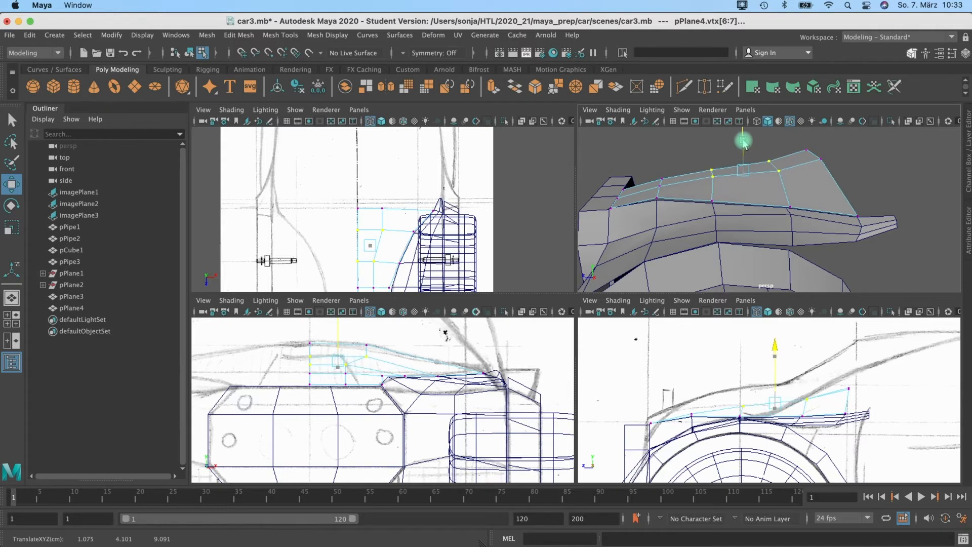
{"action": "left_click_drag", "start_coordinate": [692, 180], "coordinate": [770, 175], "text": "alt"}
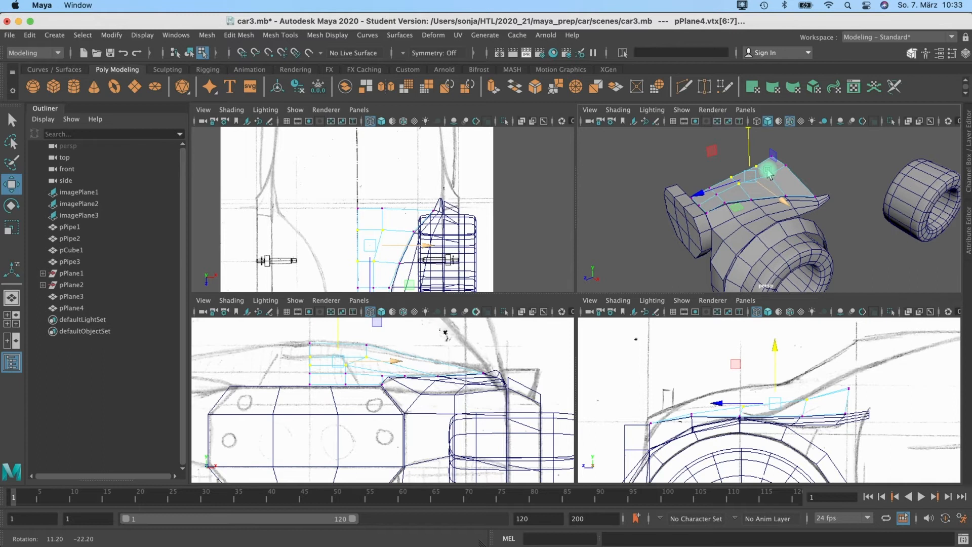
{"action": "left_click_drag", "start_coordinate": [805, 187], "coordinate": [802, 185], "text": "alt"}
{"action": "right_click", "coordinate": [800, 185]}
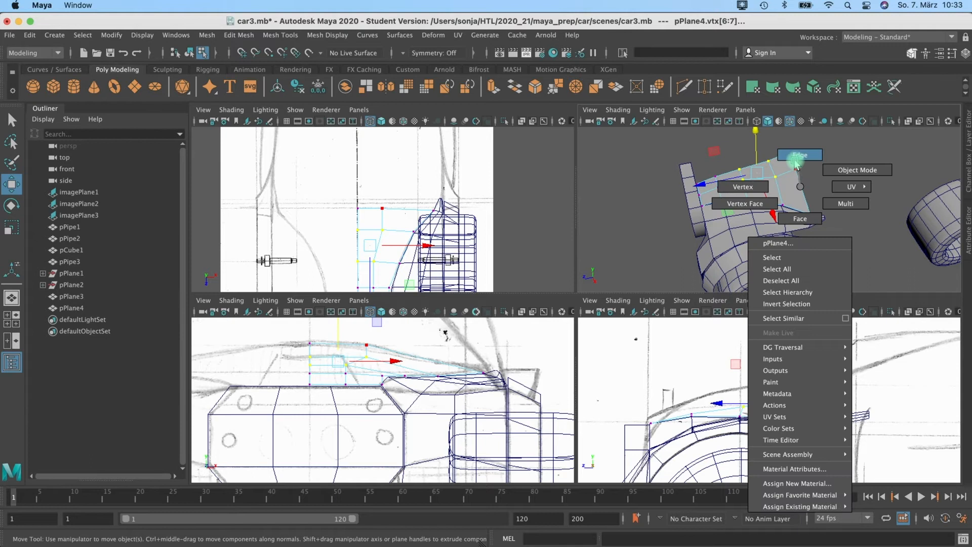
{"action": "left_click", "coordinate": [797, 156]}
{"action": "left_click", "coordinate": [798, 188]}
{"action": "left_click_drag", "start_coordinate": [801, 195], "coordinate": [807, 173], "text": "shift"}
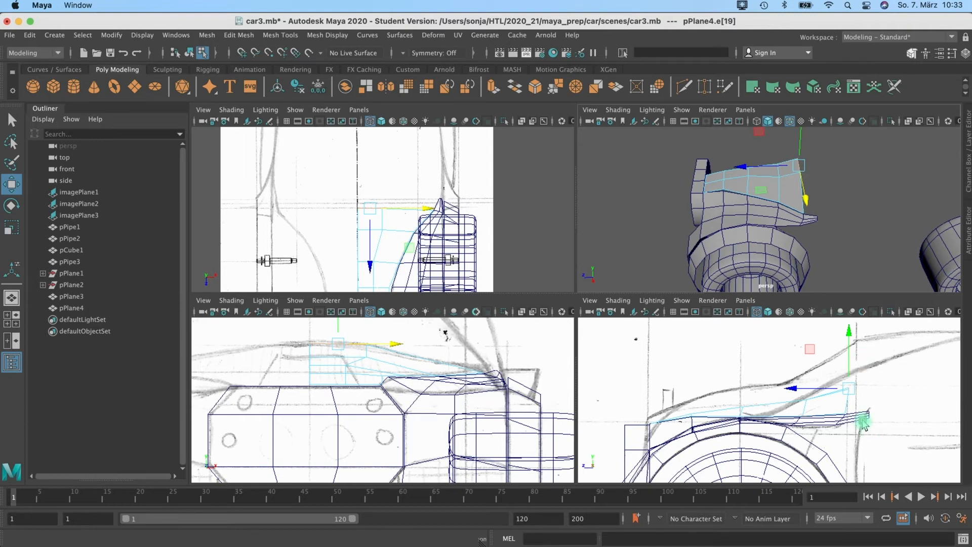
- Shift vertices at the fender panel's rear tip slightly back along Z in the top view
{"action": "right_click", "coordinate": [813, 222]}
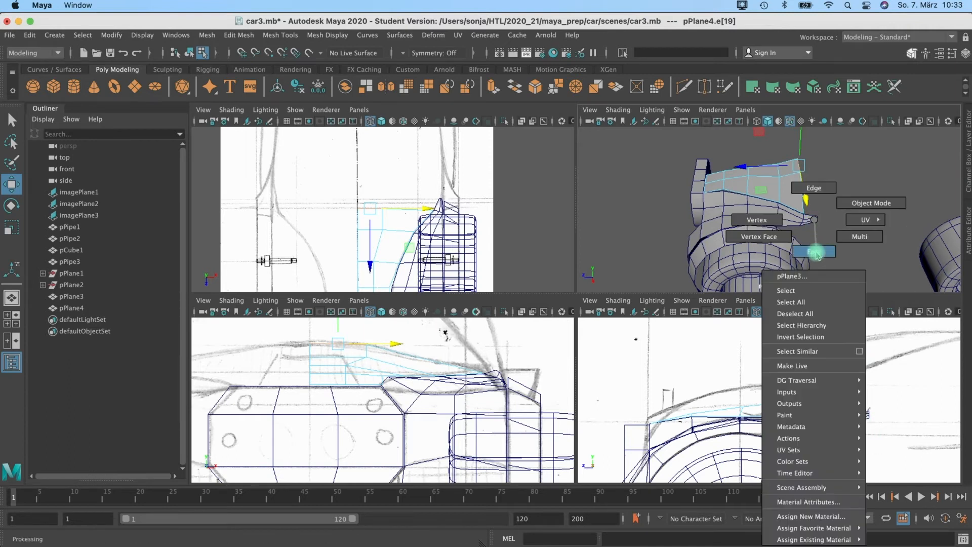
{"action": "right_click_drag", "start_coordinate": [817, 255], "coordinate": [817, 253]}
{"action": "left_click_drag", "start_coordinate": [812, 214], "coordinate": [765, 171]}
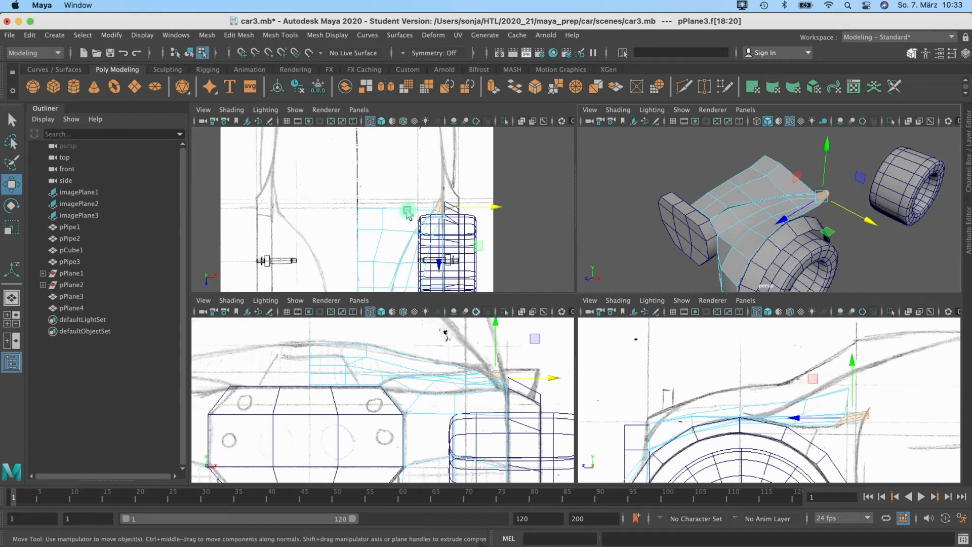
{"action": "right_click_drag", "start_coordinate": [408, 211], "coordinate": [480, 252]}
{"action": "left_click", "coordinate": [435, 218]}
{"action": "left_click_drag", "start_coordinate": [463, 273], "coordinate": [464, 271]}
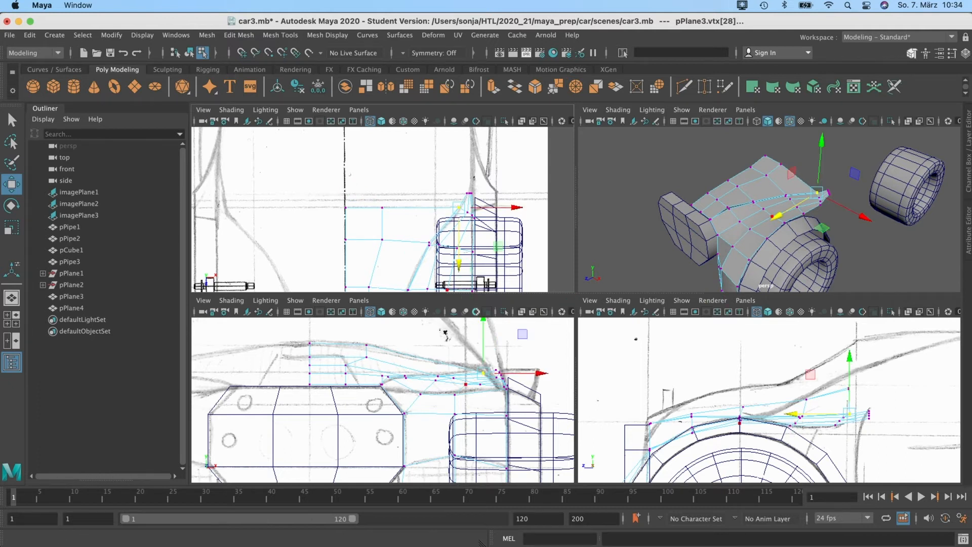
- Create a new polygon plane with 3 width and 3 height subdivisions
{"action": "left_click", "coordinate": [943, 519]}
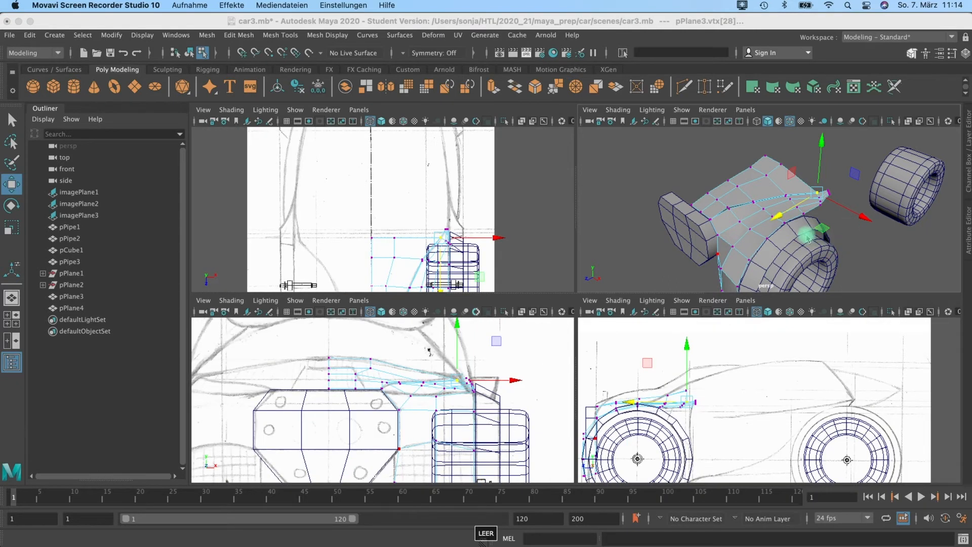
{"action": "scroll", "coordinate": [807, 239], "scroll_direction": "down", "scroll_amount": 3}
{"action": "left_click", "coordinate": [823, 230]}
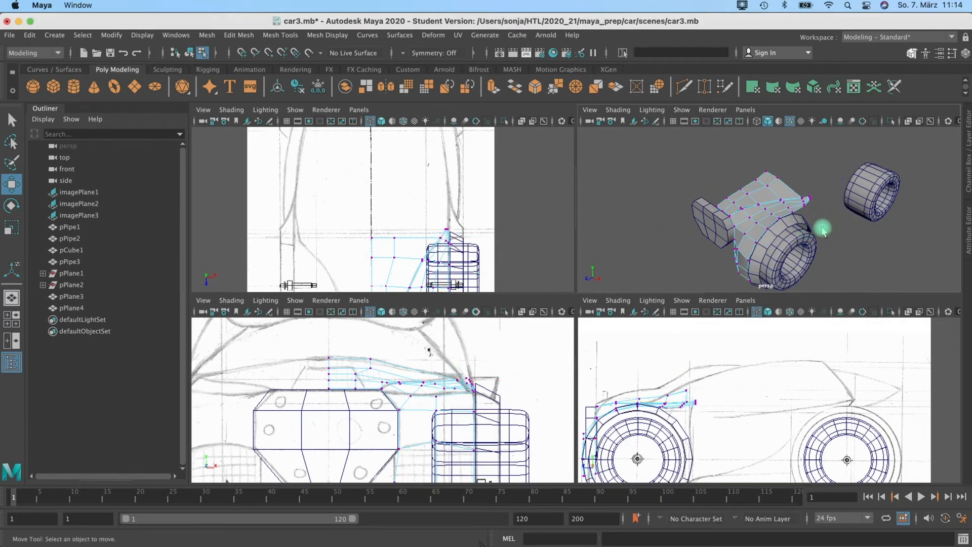
{"action": "key", "text": "space"}
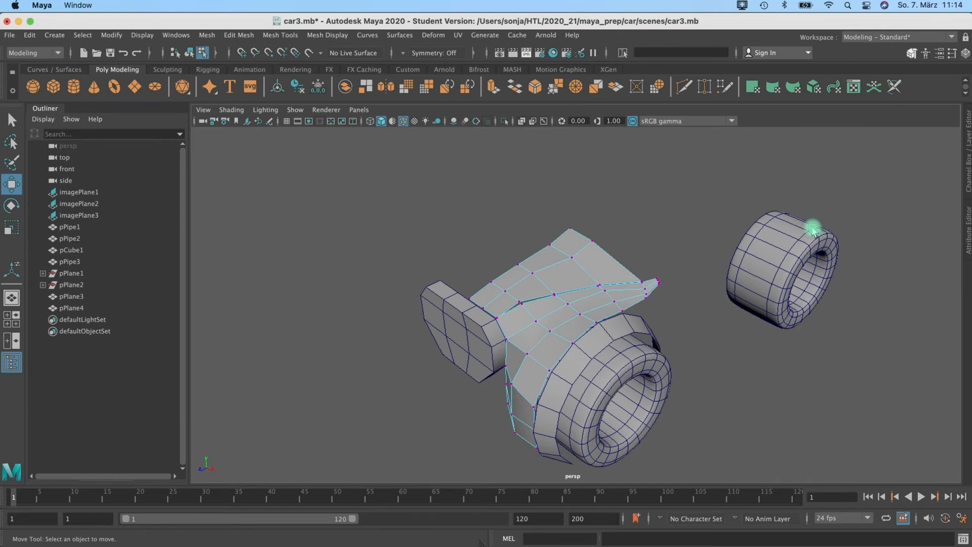
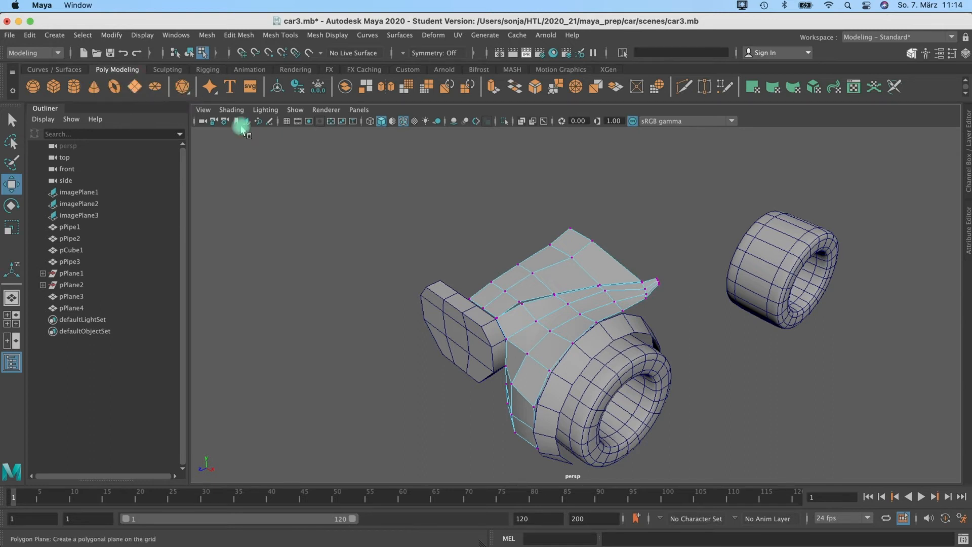
{"action": "scroll", "coordinate": [604, 242], "scroll_direction": "down", "scroll_amount": 2}
{"action": "key", "text": "r"}
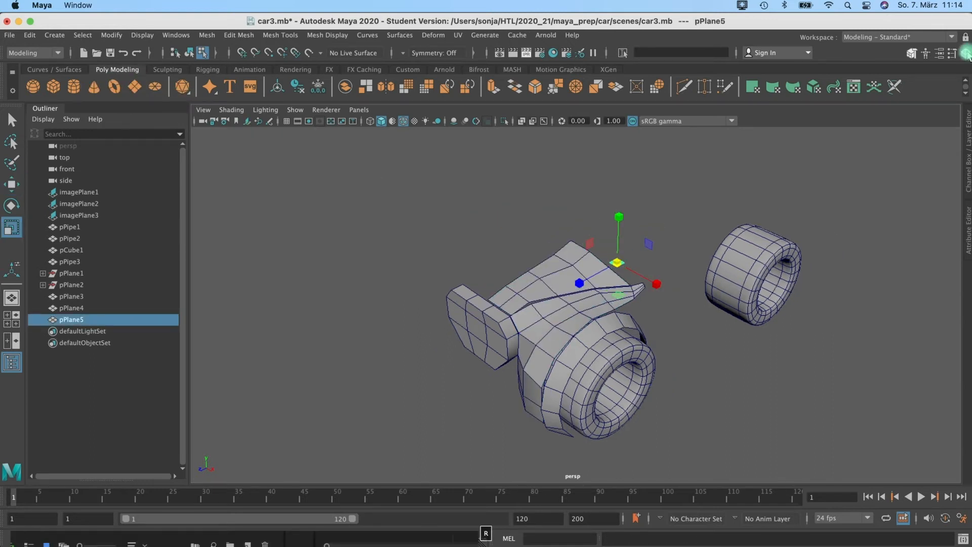
{"action": "left_click", "coordinate": [965, 54]}
{"action": "left_click", "coordinate": [837, 274]}
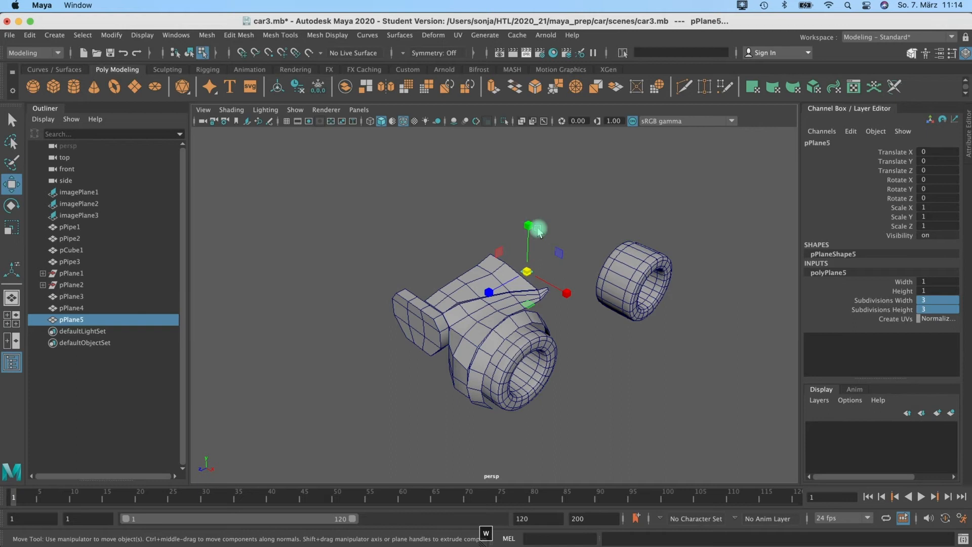
- Scale the new plane along Y to about 1.48 and raise it to about Y 5.77
{"action": "left_click_drag", "start_coordinate": [527, 224], "coordinate": [540, 172]}
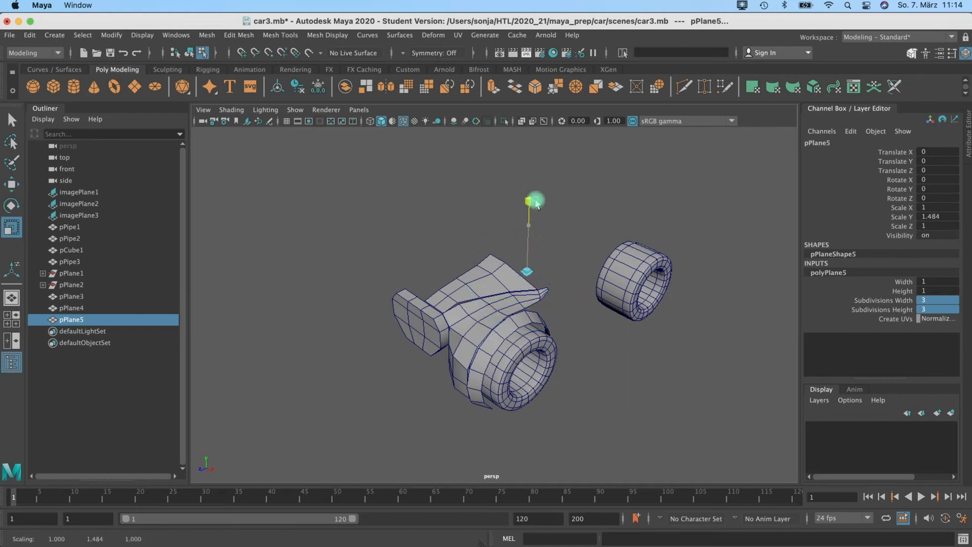
{"action": "key", "text": "w"}
{"action": "left_click_drag", "start_coordinate": [529, 218], "coordinate": [529, 177]}
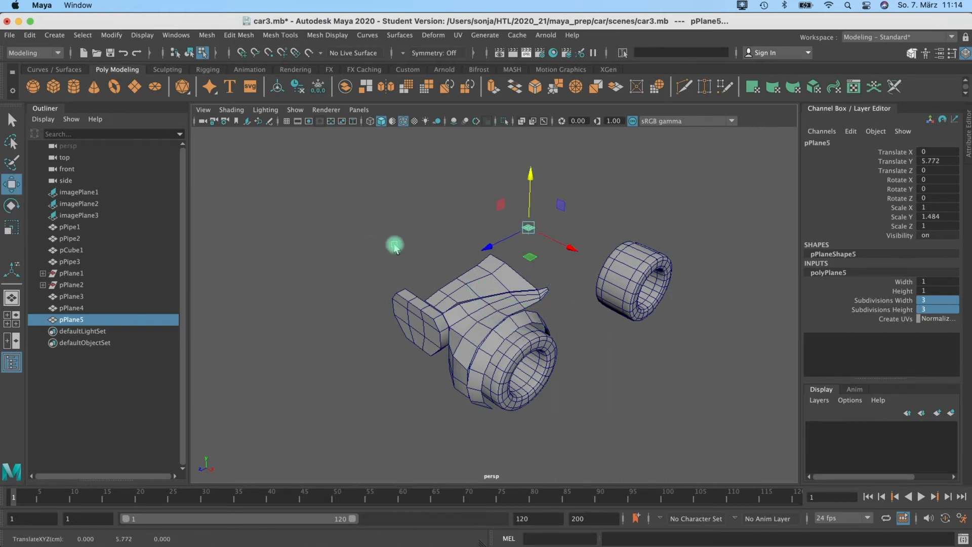
- Enlarge the plane uniformly to about 5.45 in X and Z and place it at about X 2.63, Z 1.17
{"action": "key", "text": "space"}
{"action": "key", "text": "e"}
{"action": "key", "text": "r"}
{"action": "left_click_drag", "start_coordinate": [335, 187], "coordinate": [354, 199]}
{"action": "key", "text": "w"}
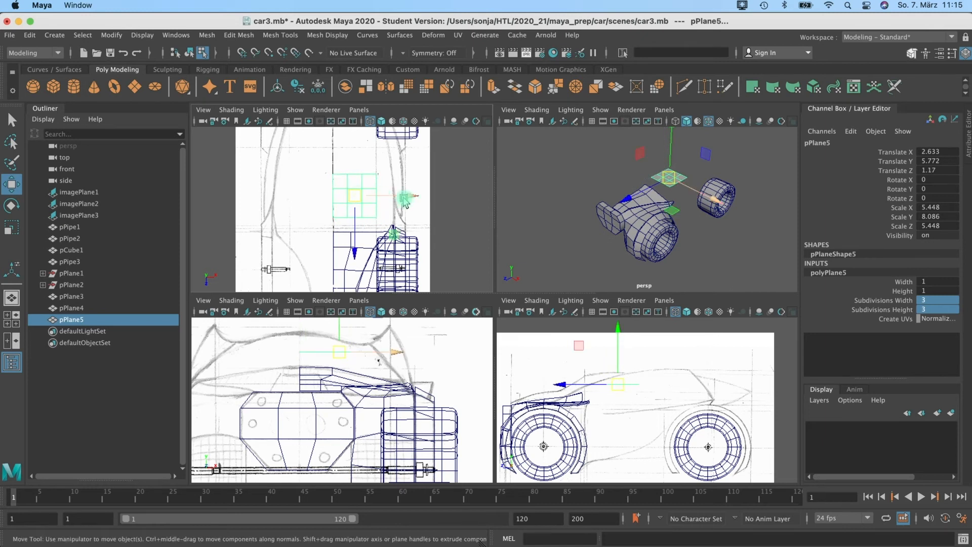
- Widen the plane to a scale of about 7.75 along X and move it to about X 3.73, Y 6.16, Z 1.83
{"action": "key", "text": "r"}
{"action": "left_click", "coordinate": [413, 197]}
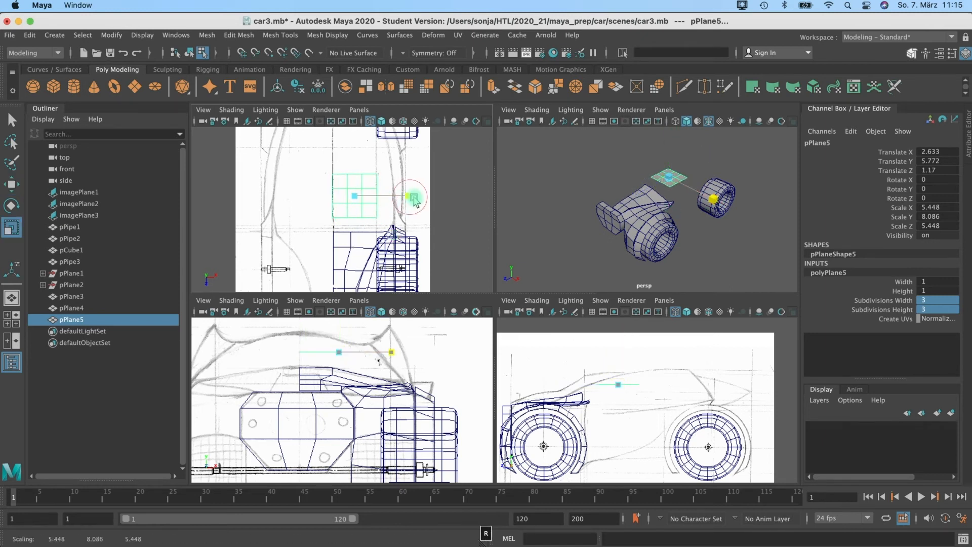
{"action": "left_click_drag", "start_coordinate": [431, 198], "coordinate": [435, 197]}
{"action": "key", "text": "w"}
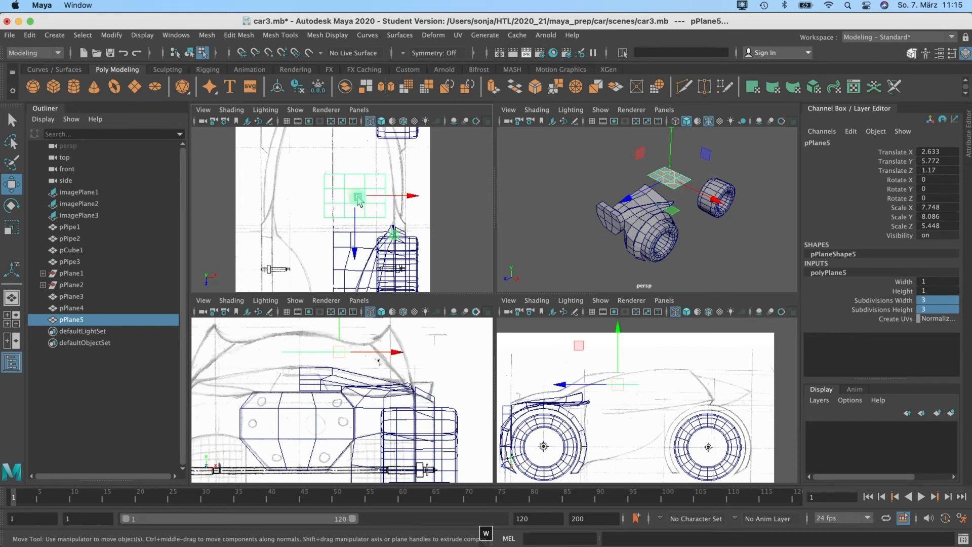
{"action": "left_click_drag", "start_coordinate": [361, 201], "coordinate": [366, 204]}
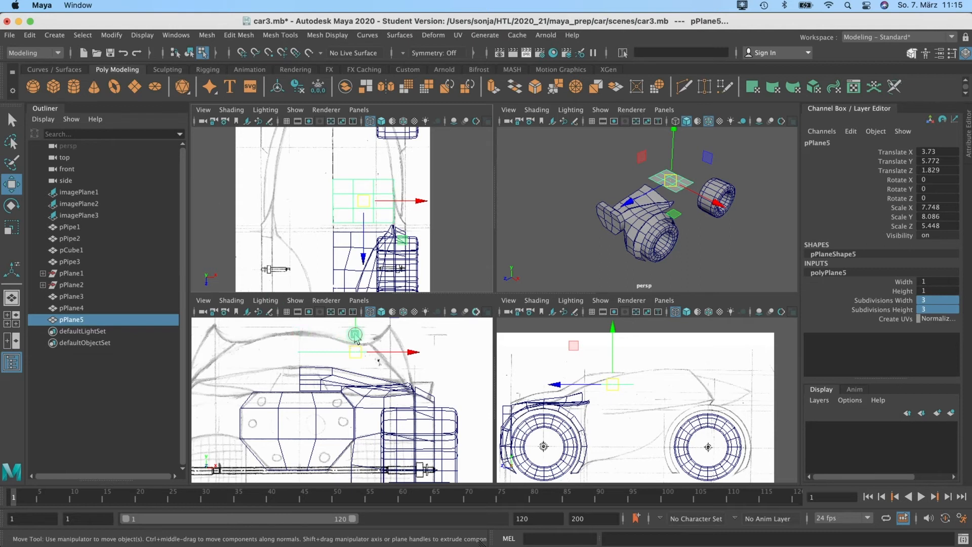
{"action": "left_click_drag", "start_coordinate": [356, 338], "coordinate": [357, 332]}
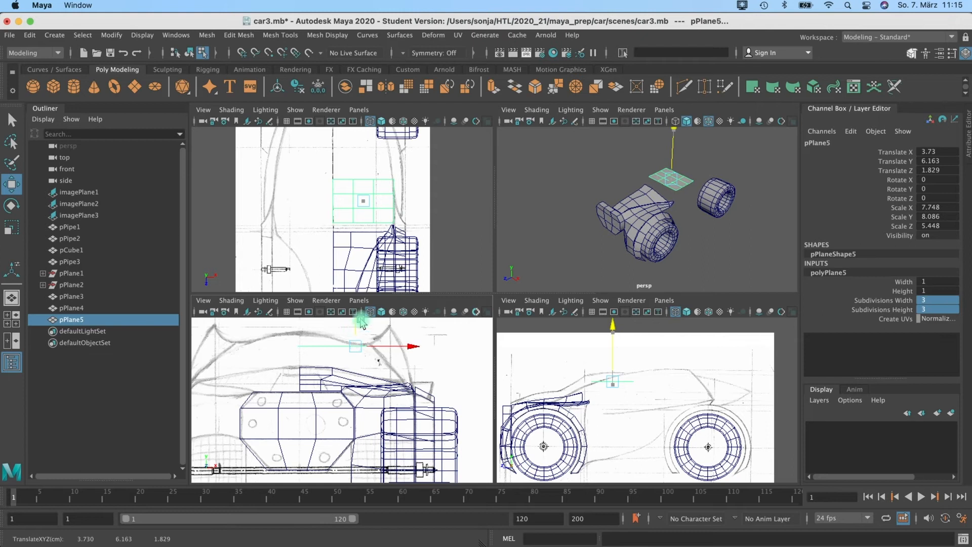
- Adjust the new plane's vertices in an enlarged view to match the body outline in the drawing
{"action": "middle_click_drag", "start_coordinate": [402, 191], "coordinate": [380, 217], "text": "alt"}
{"action": "key", "text": "space"}
{"action": "right_click_drag", "start_coordinate": [473, 319], "coordinate": [416, 277]}
{"action": "left_click", "coordinate": [554, 297]}
{"action": "left_click_drag", "start_coordinate": [598, 297], "coordinate": [594, 298]}
{"action": "left_click_drag", "start_coordinate": [566, 395], "coordinate": [421, 375]}
{"action": "left_click_drag", "start_coordinate": [493, 415], "coordinate": [492, 420]}
{"action": "key", "text": "space"}
- Raise vertices in the side view and lower the plane's outer vertices along the arched roofline in the front drawing
{"action": "left_click_drag", "start_coordinate": [576, 400], "coordinate": [651, 395]}
{"action": "left_click_drag", "start_coordinate": [636, 354], "coordinate": [637, 347]}
{"action": "left_click_drag", "start_coordinate": [327, 324], "coordinate": [441, 362]}
{"action": "left_click_drag", "start_coordinate": [382, 324], "coordinate": [401, 335]}
{"action": "left_click_drag", "start_coordinate": [403, 340], "coordinate": [441, 372]}
{"action": "left_click_drag", "start_coordinate": [419, 341], "coordinate": [418, 374]}
- Move another group of the plane's vertices upward to follow the roof contour in the side drawing
{"action": "left_click_drag", "start_coordinate": [653, 222], "coordinate": [640, 221], "text": "alt"}
{"action": "mouse_move", "coordinate": [650, 367]}
{"action": "middle_mouse_down", "text": "alt"}
{"action": "mouse_move", "coordinate": [640, 354]}
{"action": "mouse_move", "coordinate": [647, 365]}
{"action": "middle_mouse_up", "text": "alt"}
{"action": "left_click_drag", "start_coordinate": [623, 400], "coordinate": [645, 422]}
{"action": "left_click_drag", "start_coordinate": [634, 356], "coordinate": [634, 347]}
{"action": "left_click_drag", "start_coordinate": [709, 223], "coordinate": [674, 222], "text": "alt"}
- Extrude the plane's rear edge twice toward the tail of the car
{"action": "right_click_drag", "start_coordinate": [345, 225], "coordinate": [343, 205]}
{"action": "key", "text": "q"}
{"action": "double_click", "coordinate": [343, 207]}
{"action": "key", "text": "ctrl+e"}
{"action": "left_click_drag", "start_coordinate": [322, 175], "coordinate": [322, 154]}
{"action": "left_click_drag", "start_coordinate": [732, 211], "coordinate": [722, 177], "text": "alt"}
{"action": "key", "text": "ctrl+e"}
{"action": "left_click_drag", "start_coordinate": [633, 217], "coordinate": [662, 217]}
- Fit the rearmost vertices of the extruded plane to the body outline in the top drawing
{"action": "middle_click_drag", "start_coordinate": [324, 152], "coordinate": [281, 211], "text": "alt"}
{"action": "scroll", "coordinate": [281, 203], "scroll_direction": "up", "scroll_amount": 2}
{"action": "right_click_drag", "start_coordinate": [300, 183], "coordinate": [277, 175]}
{"action": "key", "text": "q"}
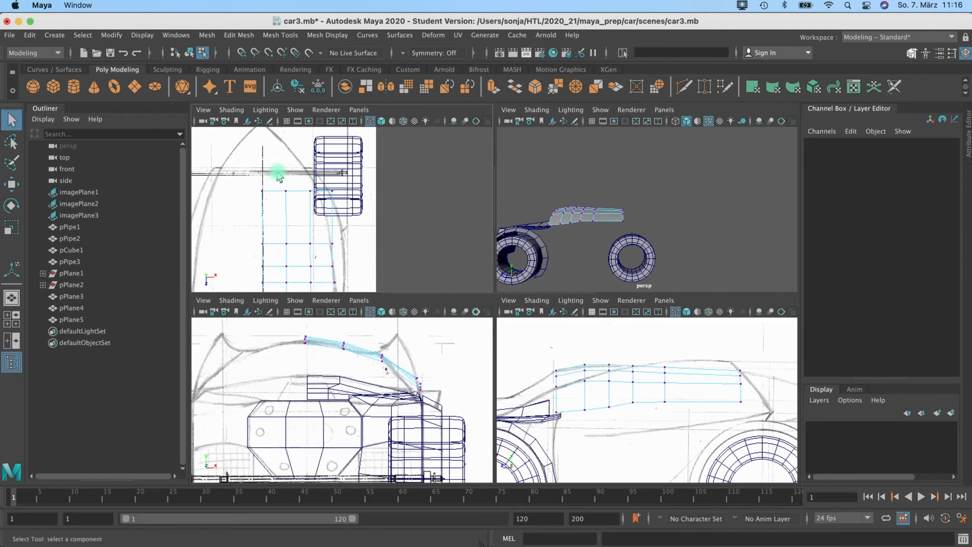
{"action": "left_click_drag", "start_coordinate": [278, 176], "coordinate": [311, 200]}
{"action": "key", "text": "w"}
- Extrude the body plane's rear edge one more segment back toward the rear wheel
{"action": "right_click", "coordinate": [603, 208]}
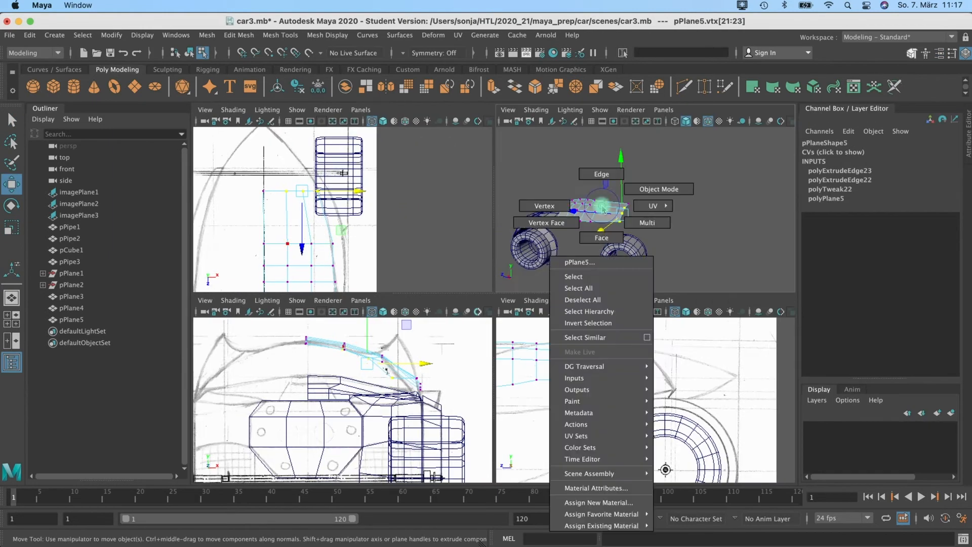
{"action": "right_click_drag", "start_coordinate": [603, 208], "coordinate": [602, 175]}
{"action": "scroll", "coordinate": [602, 203], "scroll_direction": "up", "scroll_amount": 5}
{"action": "key", "text": "q"}
{"action": "double_click", "coordinate": [583, 228]}
{"action": "key", "text": "ctrl+e"}
{"action": "left_click_drag", "start_coordinate": [292, 146], "coordinate": [291, 120]}
{"action": "middle_click_drag", "start_coordinate": [287, 171], "coordinate": [306, 217], "text": "alt"}
- Narrow the rear row of vertices, then extrude the rear edge further toward the tail and narrow that segment too
{"action": "right_click_drag", "start_coordinate": [642, 198], "coordinate": [619, 195]}
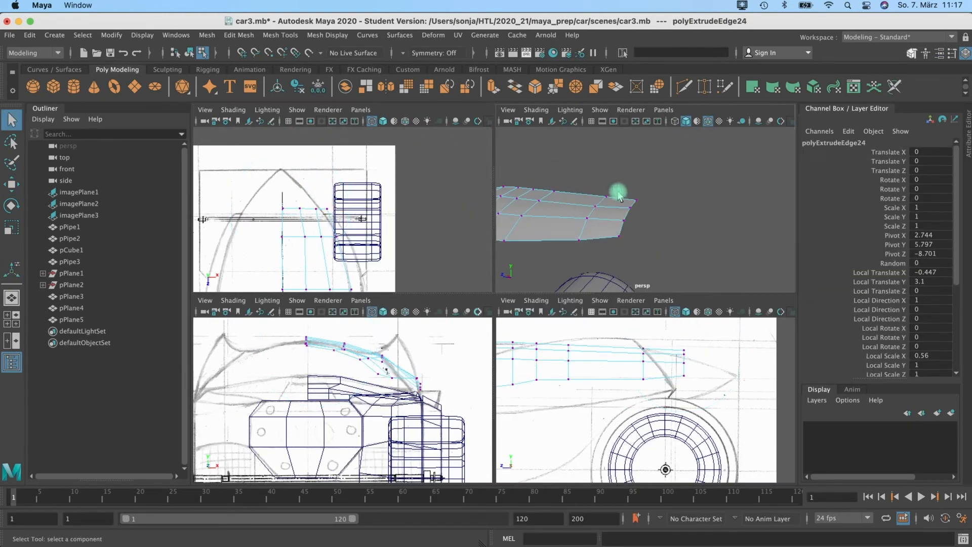
{"action": "left_click_drag", "start_coordinate": [293, 200], "coordinate": [339, 218]}
{"action": "key", "text": "r"}
{"action": "double_click", "coordinate": [631, 213]}
{"action": "left_click", "coordinate": [493, 87]}
{"action": "left_click_drag", "start_coordinate": [299, 170], "coordinate": [287, 131]}
{"action": "left_click_drag", "start_coordinate": [338, 170], "coordinate": [277, 171]}
- Flatten the tail-end row of vertices and lower it to the tail point in the side drawing
{"action": "middle_click_drag", "start_coordinate": [744, 349], "coordinate": [638, 369], "text": "alt"}
{"action": "left_click_drag", "start_coordinate": [687, 188], "coordinate": [489, 182]}
{"action": "key", "text": "r"}
{"action": "key", "text": "w"}
{"action": "left_click_drag", "start_coordinate": [669, 329], "coordinate": [671, 343]}
{"action": "left_click_drag", "start_coordinate": [619, 390], "coordinate": [618, 390]}
- Reposition the remaining tail vertices to refine the tapered rear of the body shell
{"action": "right_click_drag", "start_coordinate": [642, 227], "coordinate": [628, 226]}
{"action": "left_click_drag", "start_coordinate": [645, 243], "coordinate": [621, 173]}
{"action": "left_click_drag", "start_coordinate": [527, 182], "coordinate": [633, 228], "text": "alt"}
{"action": "left_click", "coordinate": [664, 191]}
{"action": "left_click_drag", "start_coordinate": [723, 200], "coordinate": [360, 302]}
{"action": "middle_click_drag", "start_coordinate": [354, 286], "coordinate": [345, 130], "text": "alt"}
- Extrude the body shell's front edge forward and down toward the hood
{"action": "left_click_drag", "start_coordinate": [582, 203], "coordinate": [628, 223], "text": "alt"}
{"action": "right_click_drag", "start_coordinate": [538, 204], "coordinate": [538, 187]}
{"action": "double_click", "coordinate": [547, 205]}
{"action": "left_click", "coordinate": [493, 87]}
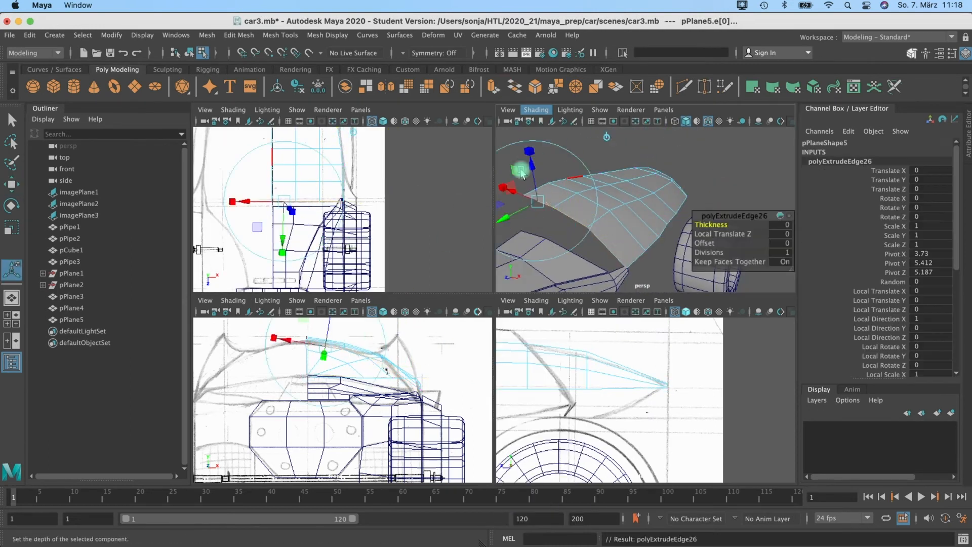
{"action": "left_click_drag", "start_coordinate": [531, 163], "coordinate": [535, 198]}
{"action": "left_click_drag", "start_coordinate": [503, 237], "coordinate": [494, 242]}
{"action": "left_click_drag", "start_coordinate": [506, 235], "coordinate": [603, 195], "text": "alt"}
{"action": "key", "text": "r"}
- Move individual vertices of the new front strip so it fits against the rear of the hood
{"action": "right_click_drag", "start_coordinate": [615, 190], "coordinate": [595, 190]}
{"action": "key", "text": "w"}
{"action": "left_click", "coordinate": [628, 200]}
{"action": "left_click_drag", "start_coordinate": [628, 153], "coordinate": [627, 150]}
{"action": "left_click", "coordinate": [687, 215]}
{"action": "left_click_drag", "start_coordinate": [689, 166], "coordinate": [570, 232]}
{"action": "left_click_drag", "start_coordinate": [600, 198], "coordinate": [709, 213], "text": "alt"}
- Create another polygon plane at about X 8.21, scaled to about 17.02, with 3 width and 3 height subdivisions
{"action": "left_click", "coordinate": [134, 88]}
{"action": "key", "text": "r"}
{"action": "left_click", "coordinate": [826, 272]}
{"action": "left_click_drag", "start_coordinate": [938, 300], "coordinate": [938, 309]}
{"action": "type", "text": "3e"}
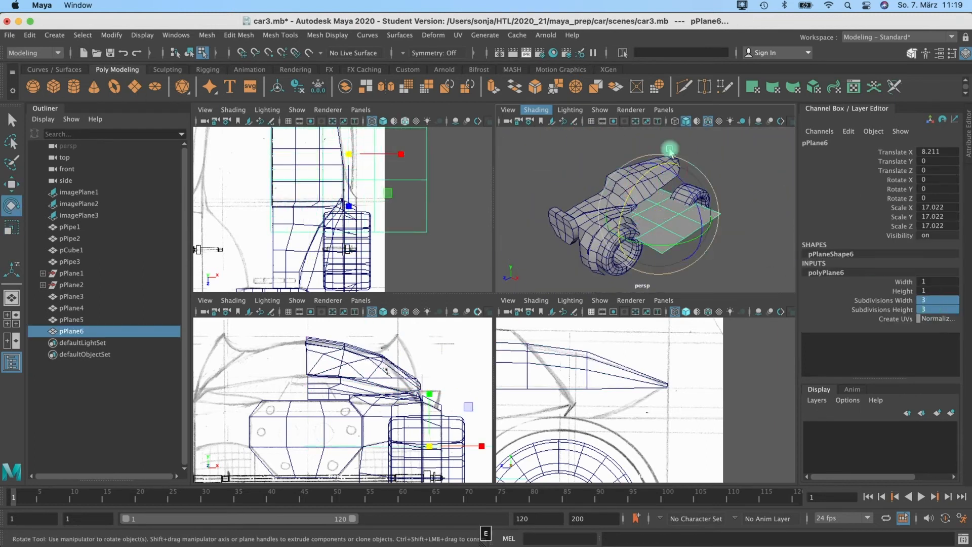
- Rotate the new plane -90 degrees about Z, then scale it down and position it beside the rear body as a side panel
{"action": "left_click_drag", "start_coordinate": [628, 191], "coordinate": [669, 163]}
{"action": "left_click", "coordinate": [938, 199]}
{"action": "type", "text": "-90"}
{"action": "middle_click_drag", "start_coordinate": [424, 202], "coordinate": [410, 263], "text": "alt"}
{"action": "key", "text": "r"}
{"action": "left_click_drag", "start_coordinate": [662, 218], "coordinate": [619, 228]}
{"action": "key", "text": "w"}
{"action": "left_click_drag", "start_coordinate": [667, 441], "coordinate": [718, 393]}
{"action": "left_click_drag", "start_coordinate": [661, 210], "coordinate": [681, 202], "text": "alt"}
{"action": "left_click_drag", "start_coordinate": [760, 217], "coordinate": [640, 197]}
- Shift the side panel's upper vertices inward to follow the slanted side contour in the front drawing
{"action": "middle_click_drag", "start_coordinate": [426, 349], "coordinate": [405, 370], "text": "alt"}
{"action": "right_click_drag", "start_coordinate": [399, 370], "coordinate": [377, 369]}
{"action": "left_click_drag", "start_coordinate": [386, 349], "coordinate": [407, 363]}
{"action": "left_click_drag", "start_coordinate": [450, 356], "coordinate": [430, 359]}
- Shift the side panel's vertex rows in the top view to follow the curved body outline
{"action": "middle_click_drag", "start_coordinate": [340, 182], "coordinate": [341, 218], "text": "alt"}
{"action": "left_click_drag", "start_coordinate": [286, 185], "coordinate": [349, 258]}
{"action": "left_click_drag", "start_coordinate": [367, 221], "coordinate": [374, 220]}
{"action": "left_click_drag", "start_coordinate": [304, 234], "coordinate": [351, 256]}
{"action": "left_click_drag", "start_coordinate": [379, 245], "coordinate": [382, 245]}
- Reposition the side panel's corner and edge vertices to match the angled rear contour in the side drawing
{"action": "right_click_drag", "start_coordinate": [643, 375], "coordinate": [674, 377], "text": "alt"}
{"action": "mouse_move", "coordinate": [672, 331]}
{"action": "left_mouse_down"}
{"action": "mouse_move", "coordinate": [650, 351]}
{"action": "mouse_move", "coordinate": [650, 394]}
{"action": "mouse_move", "coordinate": [629, 374]}
{"action": "left_mouse_up"}
{"action": "left_click_drag", "start_coordinate": [628, 377], "coordinate": [688, 418]}
{"action": "left_click_drag", "start_coordinate": [608, 397], "coordinate": [627, 396]}
{"action": "left_click_drag", "start_coordinate": [670, 397], "coordinate": [695, 417]}
{"action": "left_click_drag", "start_coordinate": [681, 406], "coordinate": [704, 397]}
{"action": "left_click_drag", "start_coordinate": [628, 352], "coordinate": [659, 371]}
{"action": "left_click_drag", "start_coordinate": [583, 362], "coordinate": [595, 363]}
- Fine-tune individual side panel vertices so its curvature follows the front and top drawings
{"action": "middle_click_drag", "start_coordinate": [410, 404], "coordinate": [403, 392], "text": "alt"}
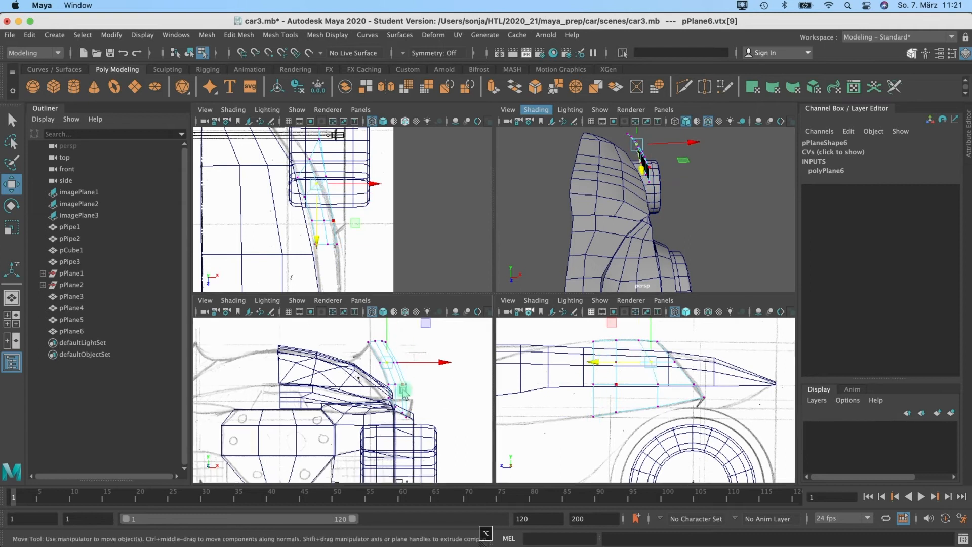
{"action": "left_click_drag", "start_coordinate": [643, 203], "coordinate": [664, 217], "text": "alt"}
{"action": "right_click_drag", "start_coordinate": [645, 198], "coordinate": [671, 177]}
{"action": "left_click_drag", "start_coordinate": [697, 221], "coordinate": [690, 219]}
{"action": "left_click_drag", "start_coordinate": [363, 209], "coordinate": [372, 208]}
{"action": "middle_click_drag", "start_coordinate": [338, 147], "coordinate": [343, 165], "text": "alt"}
{"action": "left_click_drag", "start_coordinate": [382, 226], "coordinate": [380, 226]}
- Extrude the side panel's front edge forward and scale the new edge to fit the side contour
{"action": "left_click_drag", "start_coordinate": [709, 198], "coordinate": [643, 192], "text": "alt"}
{"action": "right_click_drag", "start_coordinate": [658, 218], "coordinate": [658, 188]}
{"action": "double_click", "coordinate": [657, 206]}
{"action": "key", "text": "ctrl+e"}
{"action": "left_click_drag", "start_coordinate": [630, 195], "coordinate": [603, 200]}
{"action": "key", "text": "r"}
{"action": "left_click_drag", "start_coordinate": [634, 239], "coordinate": [621, 230], "text": "alt"}
{"action": "left_click_drag", "start_coordinate": [633, 248], "coordinate": [632, 249]}
- Extrude the side panel's front edge forward again and scale its height to about 0.725
{"action": "key", "text": "ctrl+e"}
{"action": "key", "text": "w"}
{"action": "middle_click_drag", "start_coordinate": [608, 431], "coordinate": [698, 421], "text": "alt"}
{"action": "left_click_drag", "start_coordinate": [638, 243], "coordinate": [646, 240], "text": "alt"}
{"action": "left_click_drag", "start_coordinate": [570, 224], "coordinate": [542, 230]}
{"action": "key", "text": "r"}
{"action": "left_click_drag", "start_coordinate": [608, 259], "coordinate": [607, 245]}
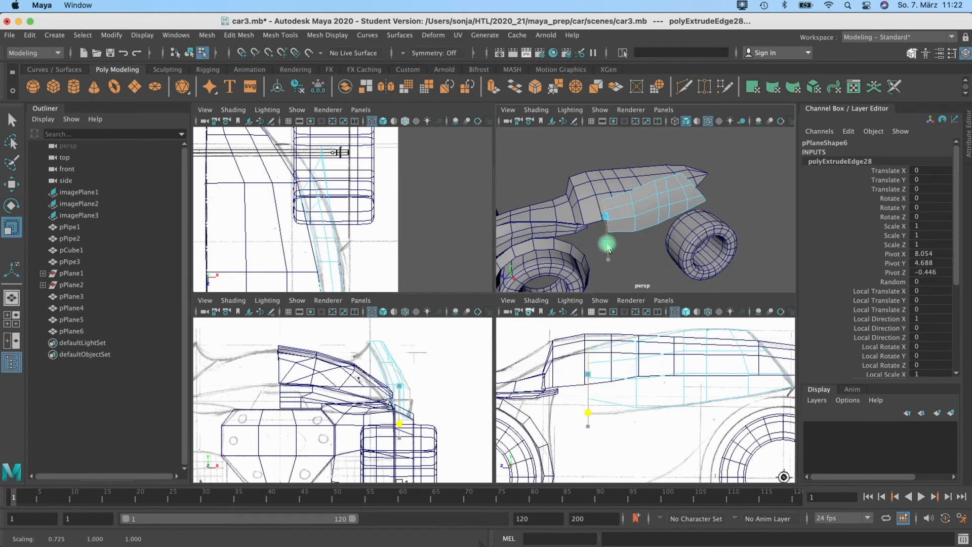
{"action": "left_click_drag", "start_coordinate": [530, 383], "coordinate": [528, 383]}
- Extrude the side panel a third time up to the rear of the hood and shorten the new front edge
{"action": "left_click", "coordinate": [492, 88]}
{"action": "left_click_drag", "start_coordinate": [671, 196], "coordinate": [721, 187], "text": "alt"}
{"action": "left_click_drag", "start_coordinate": [628, 164], "coordinate": [617, 169]}
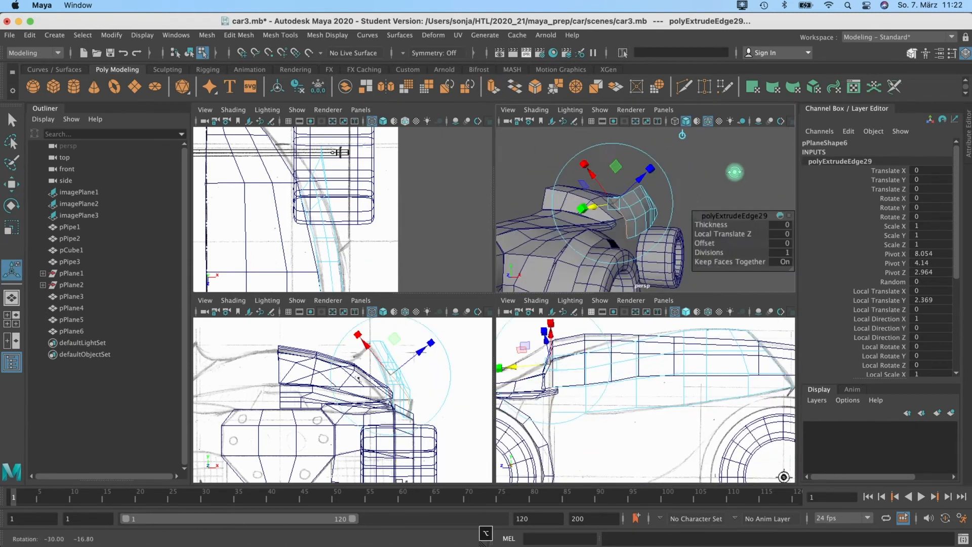
{"action": "left_click_drag", "start_coordinate": [733, 172], "coordinate": [709, 174], "text": "alt"}
{"action": "key", "text": "r"}
{"action": "left_click_drag", "start_coordinate": [634, 267], "coordinate": [634, 255]}
- Move the side panel's front edge vertically to line up with the hood
{"action": "left_click_drag", "start_coordinate": [652, 172], "coordinate": [676, 226], "text": "alt"}
{"action": "key", "text": "w"}
{"action": "mouse_move", "coordinate": [633, 141]}
{"action": "left_mouse_down"}
{"action": "mouse_move", "coordinate": [630, 153]}
{"action": "mouse_move", "coordinate": [633, 140]}
{"action": "left_mouse_up"}
{"action": "middle_click_drag", "start_coordinate": [565, 386], "coordinate": [661, 380], "text": "alt"}
{"action": "left_click_drag", "start_coordinate": [663, 228], "coordinate": [764, 228], "text": "alt"}
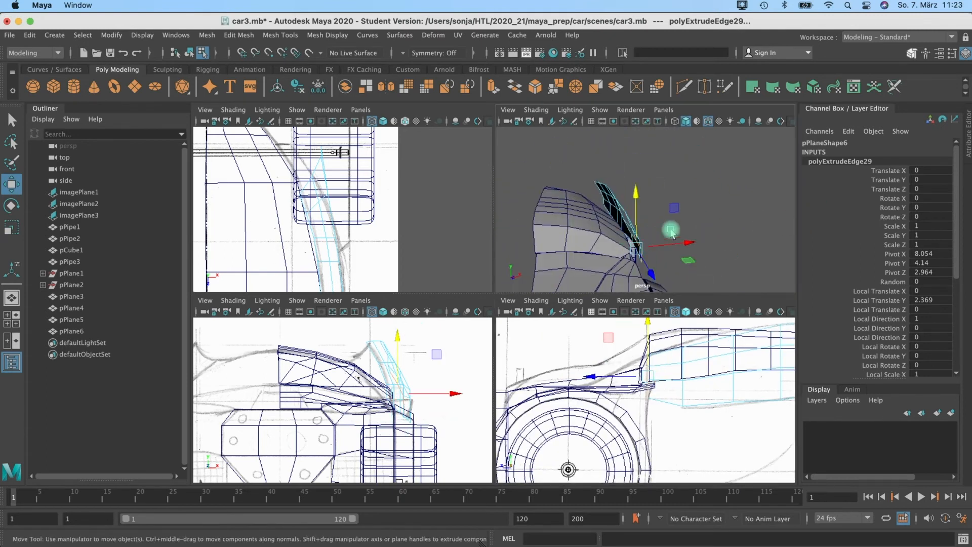
{"action": "left_click_drag", "start_coordinate": [654, 225], "coordinate": [655, 183], "text": "alt"}
{"action": "scroll", "coordinate": [579, 340], "scroll_direction": "down", "scroll_amount": 3}
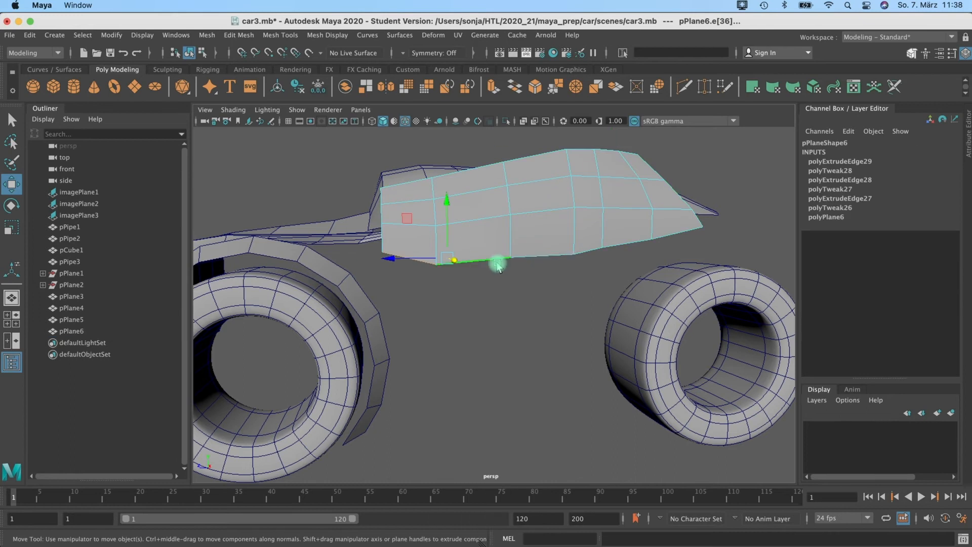
- Move a vertex on the side panel's lower edge to follow the contour in the side drawing
{"action": "key", "text": "space"}
{"action": "right_click_drag", "start_coordinate": [566, 397], "coordinate": [542, 397]}
{"action": "mouse_move", "coordinate": [581, 411]}
{"action": "left_mouse_down"}
{"action": "mouse_move", "coordinate": [550, 377]}
{"action": "mouse_move", "coordinate": [573, 396]}
{"action": "left_mouse_up"}
- Extrude the side panel's lower edge and move the new edge outward
{"action": "right_click_drag", "start_coordinate": [649, 182], "coordinate": [648, 159]}
{"action": "left_click_drag", "start_coordinate": [653, 175], "coordinate": [719, 223], "text": "alt"}
{"action": "key", "text": "ctrl+e"}
{"action": "key", "text": "w"}
{"action": "left_click_drag", "start_coordinate": [749, 196], "coordinate": [771, 193]}
- Shift the new strip's first group of vertices sideways in the top view to match the body curve
{"action": "middle_click_drag", "start_coordinate": [388, 179], "coordinate": [400, 247], "text": "alt"}
{"action": "left_click_drag", "start_coordinate": [709, 202], "coordinate": [633, 228], "text": "alt"}
{"action": "right_click_drag", "start_coordinate": [339, 203], "coordinate": [308, 203]}
{"action": "middle_click_drag", "start_coordinate": [311, 129], "coordinate": [313, 155], "text": "alt"}
{"action": "left_click_drag", "start_coordinate": [313, 155], "coordinate": [382, 227]}
{"action": "left_click_drag", "start_coordinate": [598, 203], "coordinate": [658, 168], "text": "alt"}
{"action": "left_click_drag", "start_coordinate": [408, 211], "coordinate": [380, 210]}
- Align two further groups of the new strip's vertices with the curve in the top drawing
{"action": "mouse_move", "coordinate": [659, 203]}
{"action": "left_mouse_down", "text": "alt"}
{"action": "mouse_move", "coordinate": [628, 243]}
{"action": "mouse_move", "coordinate": [658, 193]}
{"action": "left_mouse_up", "text": "alt"}
{"action": "left_click_drag", "start_coordinate": [325, 226], "coordinate": [387, 260]}
{"action": "left_click_drag", "start_coordinate": [414, 243], "coordinate": [405, 243]}
{"action": "left_click_drag", "start_coordinate": [674, 193], "coordinate": [597, 167], "text": "alt"}
{"action": "left_click_drag", "start_coordinate": [291, 208], "coordinate": [319, 243]}
{"action": "left_click_drag", "start_coordinate": [365, 225], "coordinate": [377, 225]}
- Extrude the side panel's outer lower edge again and lower the new edge in the front view
{"action": "left_click_drag", "start_coordinate": [597, 167], "coordinate": [633, 172], "text": "alt"}
{"action": "left_click", "coordinate": [669, 150]}
{"action": "middle_click_drag", "start_coordinate": [709, 193], "coordinate": [688, 201], "text": "alt"}
{"action": "left_click_drag", "start_coordinate": [709, 211], "coordinate": [659, 203], "text": "alt"}
{"action": "key", "text": "ctrl+e"}
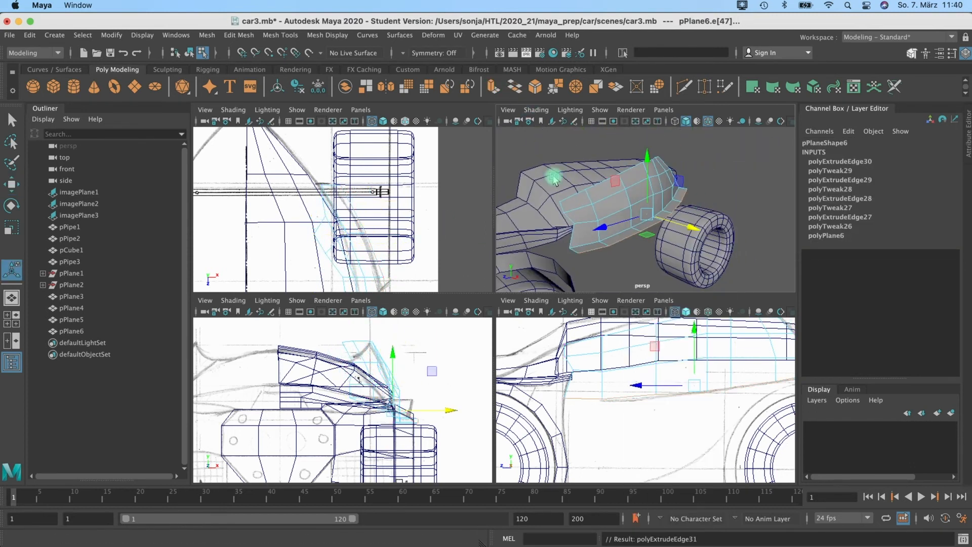
{"action": "left_click_drag", "start_coordinate": [406, 421], "coordinate": [406, 438]}
- Duplicate the front wheel arch for use at the rear wheel
{"action": "mouse_move", "coordinate": [677, 227]}
{"action": "left_mouse_down", "text": "alt"}
{"action": "mouse_move", "coordinate": [547, 244]}
{"action": "mouse_move", "coordinate": [661, 224]}
{"action": "left_mouse_up", "text": "alt"}
{"action": "left_click", "coordinate": [547, 244]}
{"action": "key", "text": "super+d"}
{"action": "middle_click_drag", "start_coordinate": [734, 456], "coordinate": [603, 481], "text": "alt"}
- Adjust the side panel's lower vertices to fit the body contour between the two wheels
{"action": "left_click", "coordinate": [677, 188]}
{"action": "right_click_drag", "start_coordinate": [676, 187], "coordinate": [633, 188]}
{"action": "left_click_drag", "start_coordinate": [659, 355], "coordinate": [679, 412]}
{"action": "left_click_drag", "start_coordinate": [658, 223], "coordinate": [597, 223], "text": "alt"}
{"action": "left_click_drag", "start_coordinate": [587, 243], "coordinate": [551, 303]}
{"action": "left_click_drag", "start_coordinate": [557, 243], "coordinate": [577, 223], "text": "alt"}
{"action": "left_click", "coordinate": [653, 202]}
{"action": "left_click_drag", "start_coordinate": [654, 202], "coordinate": [607, 238], "text": "alt"}
{"action": "left_click", "coordinate": [666, 178]}
{"action": "left_click", "coordinate": [631, 236]}
{"action": "middle_click_drag", "start_coordinate": [565, 430], "coordinate": [747, 376], "text": "alt"}
- Select the run of edges along the side panel's bottom and extrude it downward
{"action": "right_click_drag", "start_coordinate": [629, 234], "coordinate": [630, 200]}
{"action": "left_click", "coordinate": [785, 226]}
{"action": "left_click", "coordinate": [568, 252]}
{"action": "left_click_drag", "start_coordinate": [568, 251], "coordinate": [719, 252], "text": "alt"}
{"action": "left_click_drag", "start_coordinate": [725, 254], "coordinate": [716, 224]}
{"action": "double_click", "coordinate": [716, 223], "text": "shift"}
{"action": "key", "text": "ctrl+e"}
{"action": "left_click_drag", "start_coordinate": [658, 239], "coordinate": [659, 167], "text": "alt"}
{"action": "left_click_drag", "start_coordinate": [662, 152], "coordinate": [660, 176]}
- Extrude the side panel's bottom edges again and fit the strip's vertices to the side drawing
{"action": "left_click", "coordinate": [494, 88]}
{"action": "middle_click_drag", "start_coordinate": [700, 424], "coordinate": [632, 365], "text": "alt"}
{"action": "right_click_drag", "start_coordinate": [647, 354], "coordinate": [611, 355]}
{"action": "left_click", "coordinate": [664, 368]}
{"action": "left_click_drag", "start_coordinate": [664, 368], "coordinate": [634, 369]}
{"action": "left_click_drag", "start_coordinate": [693, 331], "coordinate": [686, 336]}
{"action": "left_click_drag", "start_coordinate": [663, 343], "coordinate": [655, 341]}
{"action": "left_click_drag", "start_coordinate": [514, 350], "coordinate": [512, 338]}
{"action": "middle_click_drag", "start_coordinate": [556, 354], "coordinate": [571, 380], "text": "alt"}
{"action": "left_click_drag", "start_coordinate": [569, 353], "coordinate": [567, 348]}
- Fine-tune the vertices along the panel's lower rim to follow the curved line in the side drawing
{"action": "left_click_drag", "start_coordinate": [659, 243], "coordinate": [679, 243], "text": "alt"}
{"action": "middle_click_drag", "start_coordinate": [538, 397], "coordinate": [566, 386], "text": "alt"}
{"action": "left_click_drag", "start_coordinate": [597, 389], "coordinate": [596, 388]}
{"action": "left_click_drag", "start_coordinate": [653, 384], "coordinate": [641, 386]}
{"action": "mouse_move", "coordinate": [675, 382]}
{"action": "left_mouse_down"}
{"action": "mouse_move", "coordinate": [667, 387]}
{"action": "mouse_move", "coordinate": [683, 386]}
{"action": "left_mouse_up"}
- Extrude the side panel's lowest edges down toward the sill line and reposition the new edge
{"action": "right_click", "coordinate": [664, 234]}
{"action": "right_click_drag", "start_coordinate": [653, 241], "coordinate": [653, 208]}
{"action": "double_click", "coordinate": [651, 240]}
{"action": "key", "text": "ctrl+e"}
{"action": "key", "text": "w"}
{"action": "left_click_drag", "start_coordinate": [625, 335], "coordinate": [624, 358]}
{"action": "key", "text": "r"}
{"action": "key", "text": "w"}
{"action": "key", "text": "e"}
{"action": "key", "text": "w"}
{"action": "left_click_drag", "start_coordinate": [623, 413], "coordinate": [614, 410]}
- Move the vertices at the ends of the panel's lowest strip onto the lower contour of the side drawing
{"action": "middle_click_drag", "start_coordinate": [365, 281], "coordinate": [316, 106], "text": "alt"}
{"action": "mouse_move", "coordinate": [653, 238]}
{"action": "left_mouse_down", "text": "alt"}
{"action": "mouse_move", "coordinate": [571, 241]}
{"action": "mouse_move", "coordinate": [732, 245]}
{"action": "mouse_move", "coordinate": [679, 213]}
{"action": "left_mouse_up", "text": "alt"}
{"action": "key", "text": "r"}
{"action": "right_click_drag", "start_coordinate": [701, 178], "coordinate": [671, 178]}
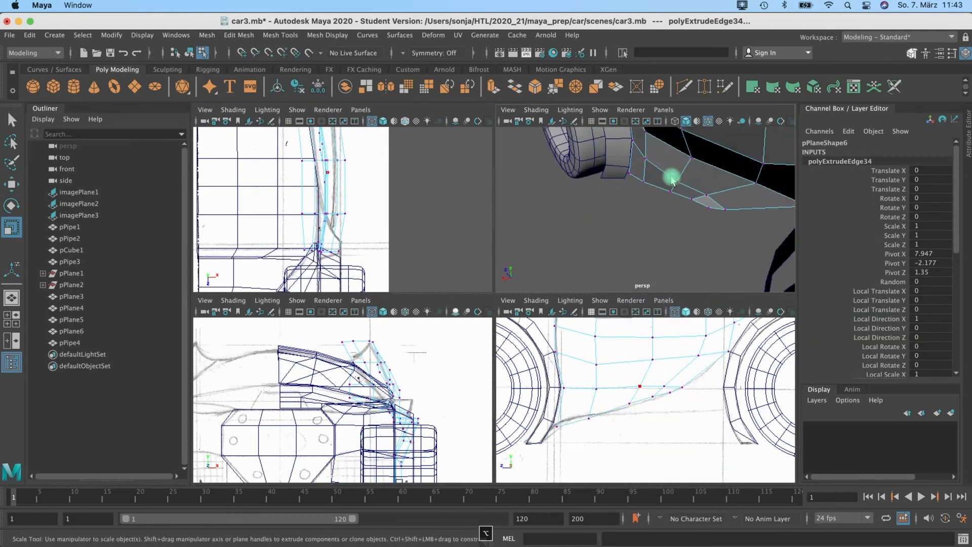
{"action": "left_click", "coordinate": [671, 178]}
{"action": "key", "text": "w"}
{"action": "left_click_drag", "start_coordinate": [671, 178], "coordinate": [675, 197], "text": "alt"}
{"action": "scroll", "coordinate": [608, 405], "scroll_direction": "up", "scroll_amount": 3}
{"action": "left_click_drag", "start_coordinate": [524, 439], "coordinate": [528, 429]}
{"action": "left_click_drag", "start_coordinate": [648, 398], "coordinate": [677, 393]}
{"action": "mouse_move", "coordinate": [724, 218]}
{"action": "left_mouse_down", "text": "alt"}
{"action": "mouse_move", "coordinate": [616, 230]}
{"action": "mouse_move", "coordinate": [655, 202]}
{"action": "left_mouse_up", "text": "alt"}
{"action": "middle_click_drag", "start_coordinate": [709, 380], "coordinate": [632, 385], "text": "alt"}
- Extrude the selected border edges of the side panel near the wheel arch and position the new strip
{"action": "left_click_drag", "start_coordinate": [646, 198], "coordinate": [682, 208], "text": "alt"}
{"action": "right_click_drag", "start_coordinate": [719, 186], "coordinate": [718, 166]}
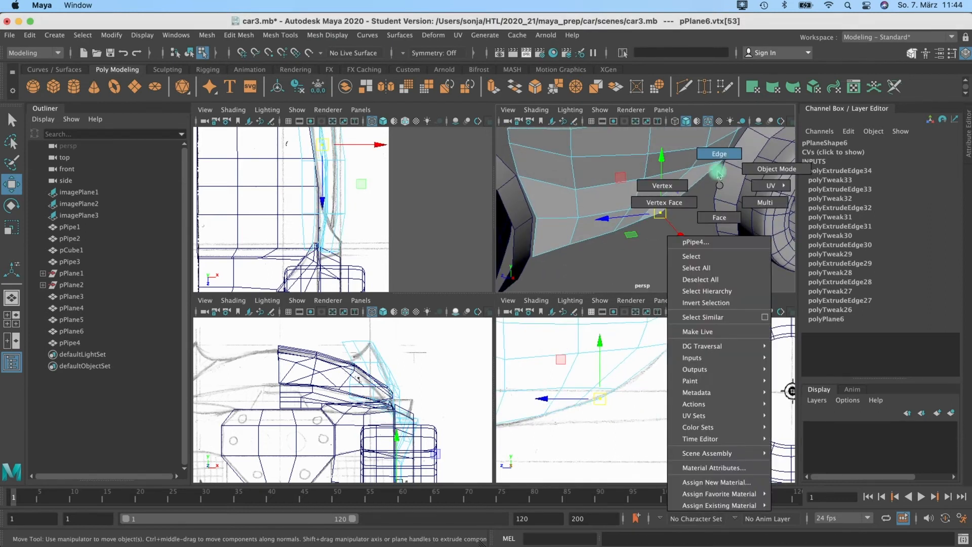
{"action": "left_click", "coordinate": [718, 181]}
{"action": "left_click", "coordinate": [722, 195]}
{"action": "left_click_drag", "start_coordinate": [714, 211], "coordinate": [633, 203], "text": "alt"}
{"action": "left_click", "coordinate": [631, 189]}
{"action": "mouse_move", "coordinate": [631, 190]}
{"action": "left_mouse_down", "text": "alt"}
{"action": "mouse_move", "coordinate": [645, 204]}
{"action": "mouse_move", "coordinate": [639, 180]}
{"action": "mouse_move", "coordinate": [623, 187]}
{"action": "left_mouse_up", "text": "alt"}
{"action": "key", "text": "q"}
{"action": "double_click", "coordinate": [642, 173]}
{"action": "left_click", "coordinate": [492, 88]}
{"action": "left_click_drag", "start_coordinate": [699, 143], "coordinate": [674, 151]}
{"action": "left_click_drag", "start_coordinate": [617, 134], "coordinate": [622, 144]}
- Raise an edge of the newly extruded strip on the side panel
{"action": "left_click_drag", "start_coordinate": [622, 143], "coordinate": [647, 204], "text": "alt"}
{"action": "right_click_drag", "start_coordinate": [642, 204], "coordinate": [642, 183]}
{"action": "left_click", "coordinate": [619, 227]}
{"action": "key", "text": "w"}
{"action": "left_click_drag", "start_coordinate": [616, 160], "coordinate": [616, 144]}
{"action": "left_click_drag", "start_coordinate": [657, 223], "coordinate": [621, 137]}
{"action": "left_click", "coordinate": [621, 172]}
{"action": "left_click_drag", "start_coordinate": [620, 172], "coordinate": [582, 133], "text": "alt"}
- Reposition individual vertices of the new strip to refine the side panel's border
{"action": "right_click_drag", "start_coordinate": [598, 162], "coordinate": [562, 162]}
{"action": "left_click", "coordinate": [580, 152]}
{"action": "left_click_drag", "start_coordinate": [581, 152], "coordinate": [655, 177]}
{"action": "left_click", "coordinate": [717, 213]}
{"action": "left_click_drag", "start_coordinate": [656, 177], "coordinate": [673, 223]}
{"action": "left_click", "coordinate": [647, 213]}
{"action": "left_click", "coordinate": [658, 212]}
{"action": "left_click_drag", "start_coordinate": [621, 185], "coordinate": [643, 213], "text": "alt"}
{"action": "left_click", "coordinate": [654, 226]}
{"action": "left_click_drag", "start_coordinate": [703, 226], "coordinate": [606, 153]}
{"action": "left_click", "coordinate": [628, 174]}
{"action": "right_click_drag", "start_coordinate": [606, 154], "coordinate": [586, 152]}
{"action": "left_click_drag", "start_coordinate": [586, 152], "coordinate": [633, 218], "text": "alt"}
{"action": "middle_click_drag", "start_coordinate": [365, 210], "coordinate": [355, 152], "text": "alt"}
{"action": "left_click_drag", "start_coordinate": [633, 203], "coordinate": [421, 393], "text": "alt"}
{"action": "left_click", "coordinate": [601, 181]}
{"action": "double_click", "coordinate": [636, 233], "text": "shift"}
{"action": "left_click_drag", "start_coordinate": [567, 221], "coordinate": [643, 202], "text": "alt"}
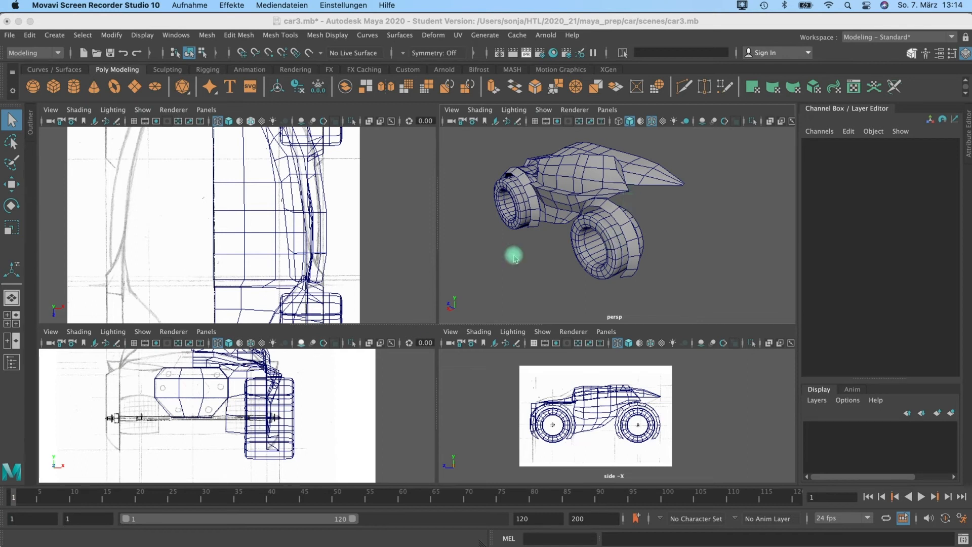
- Create a new orthographic Back camera in the viewport that shows the front view
{"action": "right_click_drag", "start_coordinate": [322, 410], "coordinate": [315, 407], "text": "alt"}
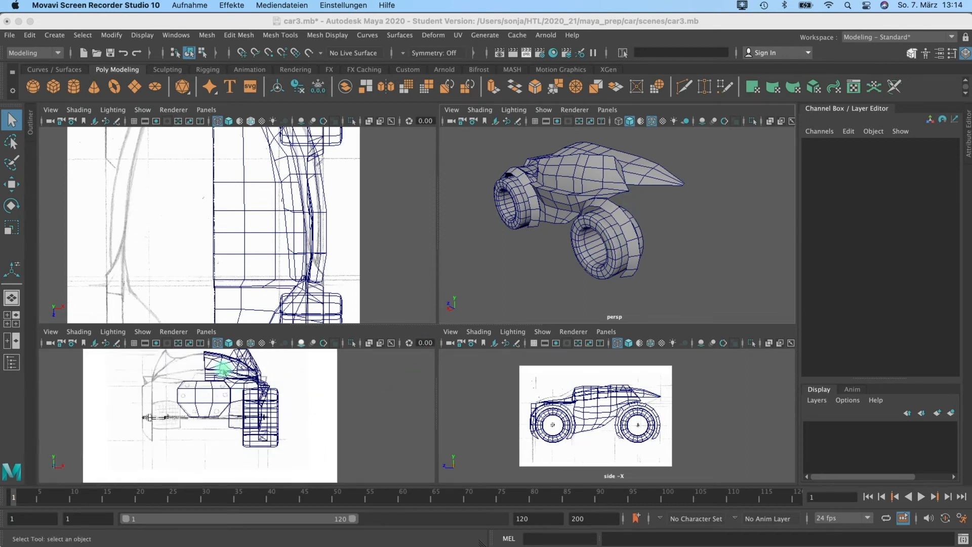
{"action": "left_click", "coordinate": [206, 332]}
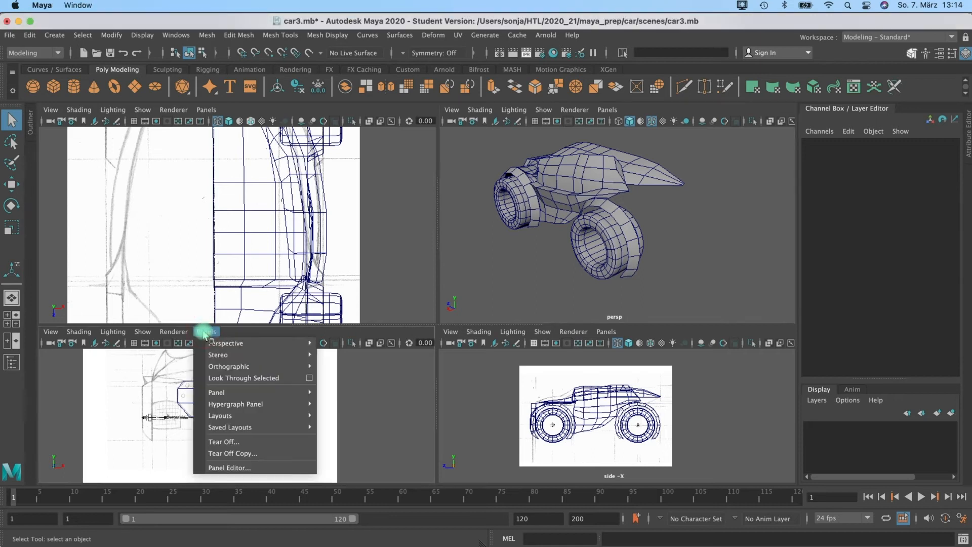
{"action": "mouse_move", "coordinate": [221, 353]}
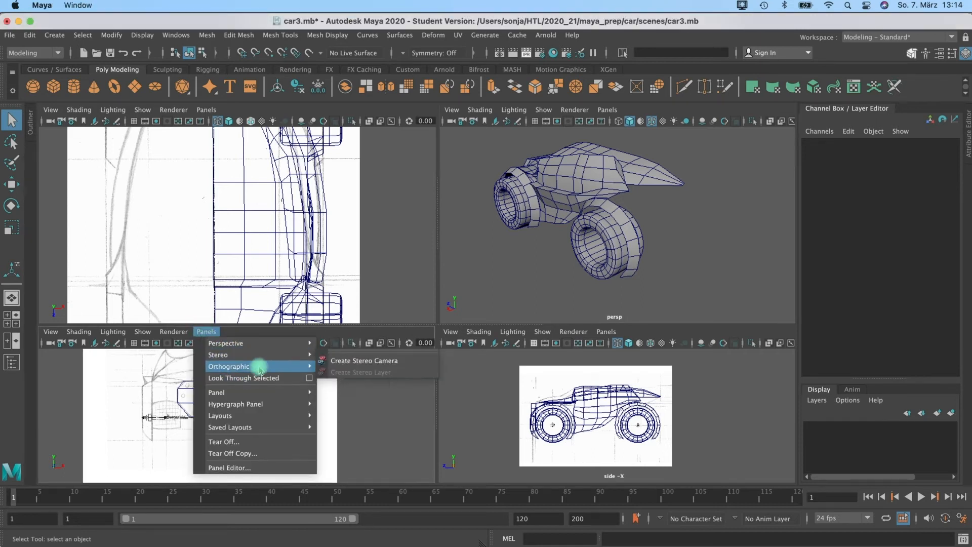
{"action": "mouse_move", "coordinate": [270, 370]}
{"action": "mouse_move", "coordinate": [357, 408]}
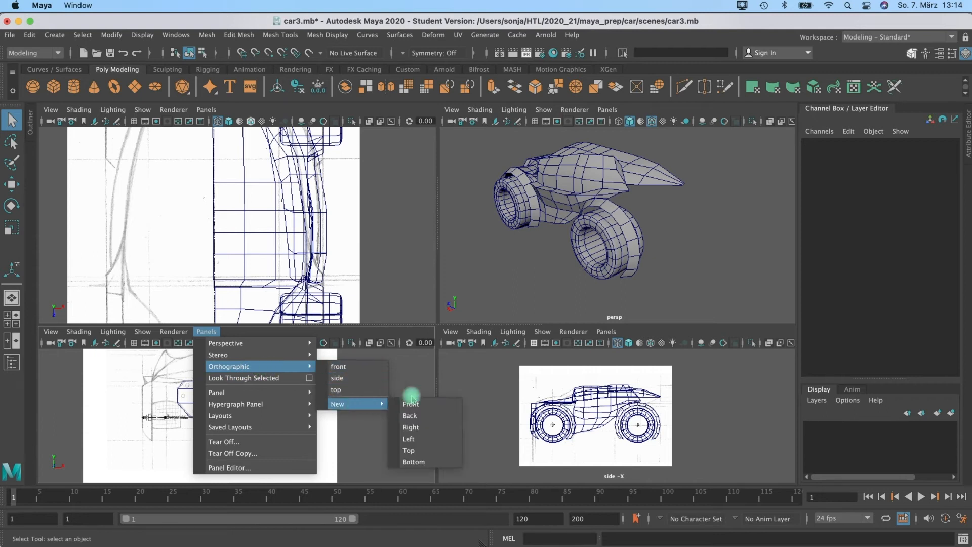
{"action": "left_click", "coordinate": [412, 415]}
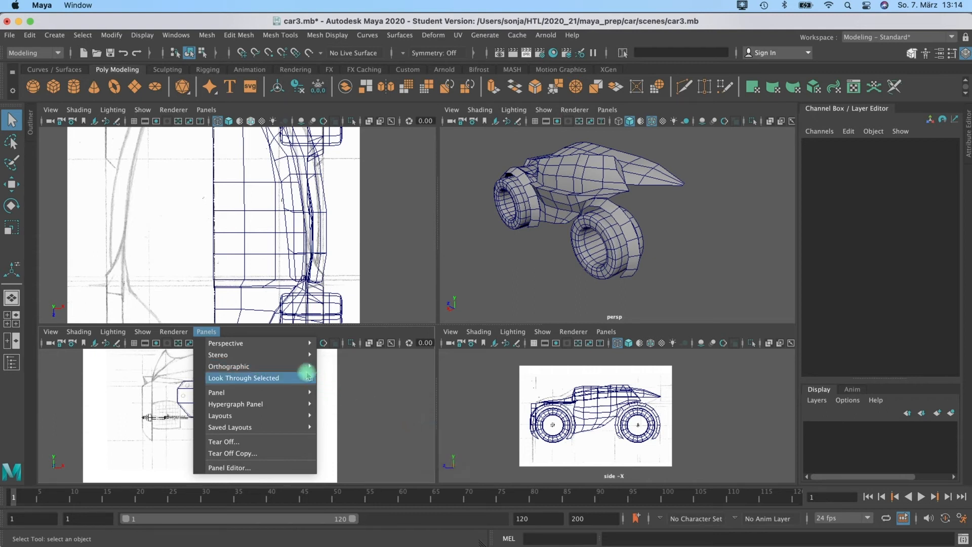
{"action": "mouse_move", "coordinate": [304, 366]}
{"action": "mouse_move", "coordinate": [371, 405]}
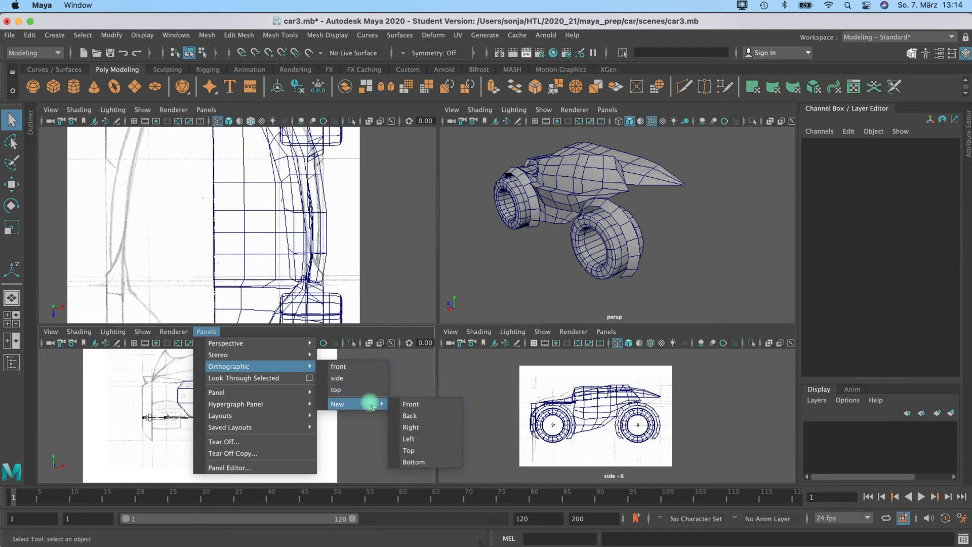
{"action": "left_click", "coordinate": [407, 414]}
- Import back.jpg from the sourceimages folder as the image plane of the back camera
{"action": "scroll", "coordinate": [287, 410], "scroll_direction": "down", "scroll_amount": 2}
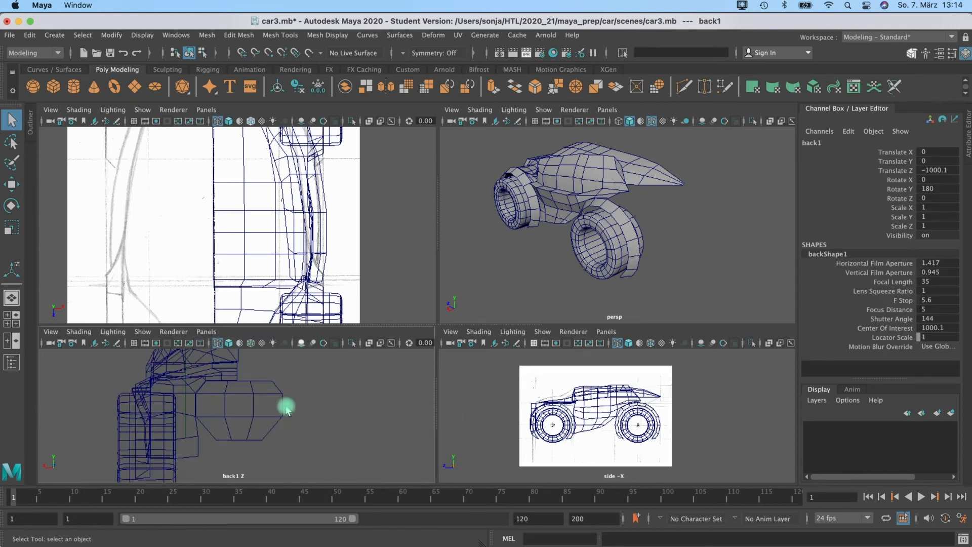
{"action": "scroll", "coordinate": [213, 379], "scroll_direction": "down", "scroll_amount": 2}
{"action": "left_click", "coordinate": [51, 333]}
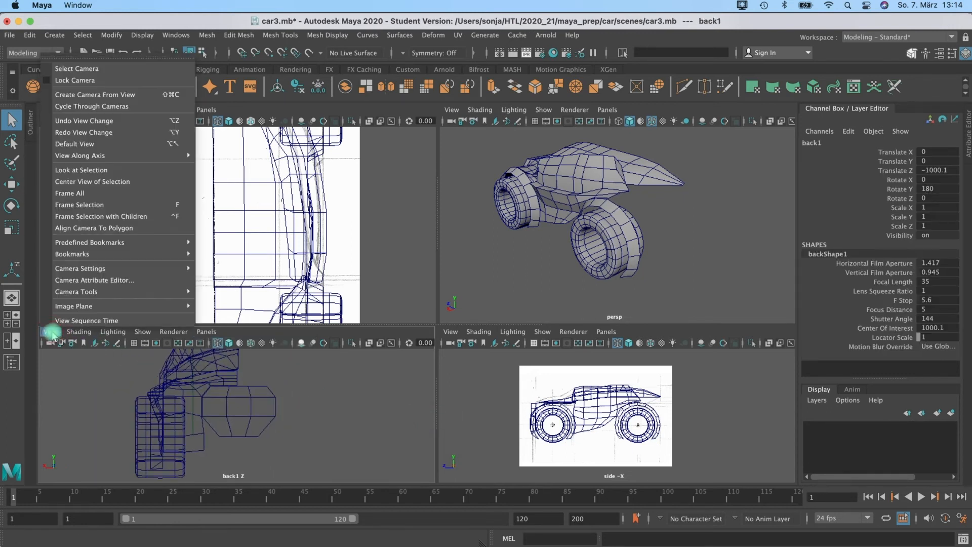
{"action": "mouse_move", "coordinate": [87, 306]}
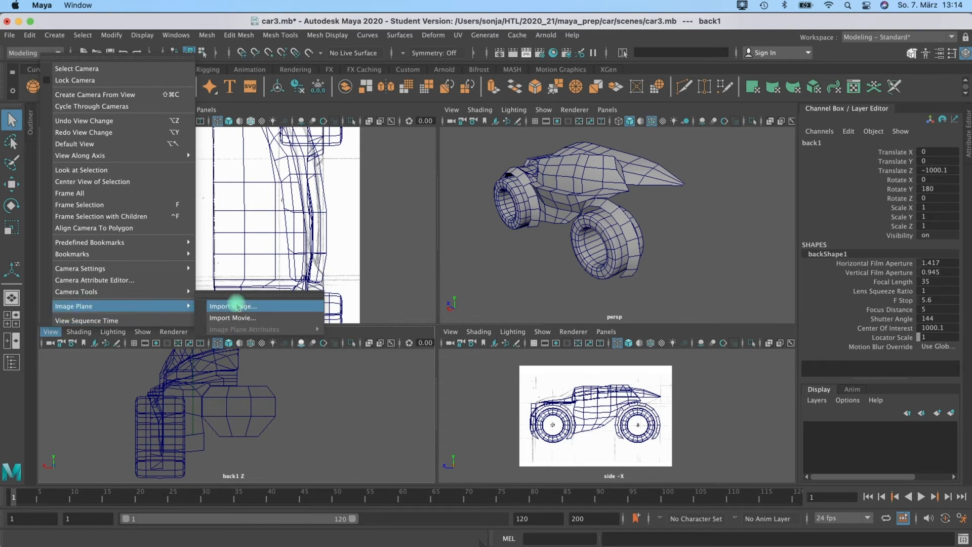
{"action": "left_click", "coordinate": [237, 308]}
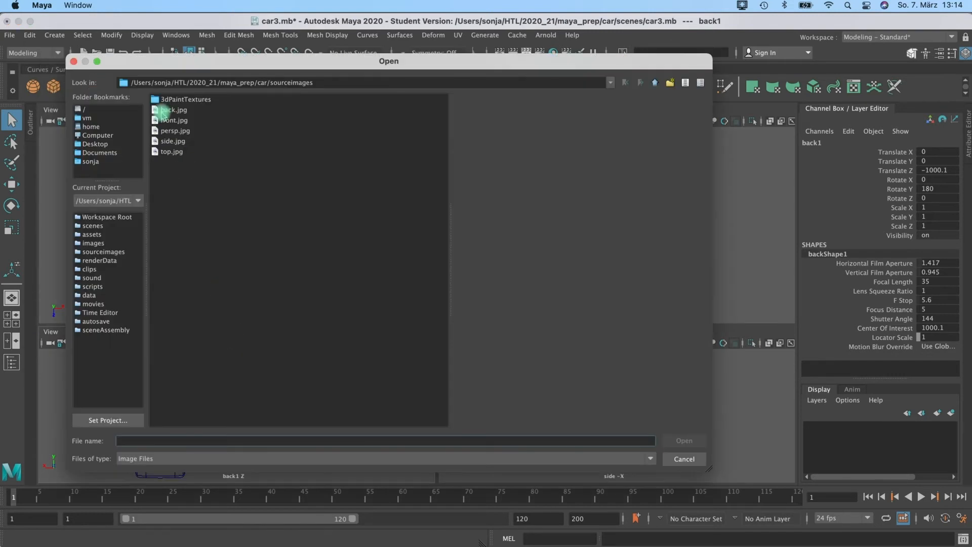
{"action": "left_click", "coordinate": [171, 110]}
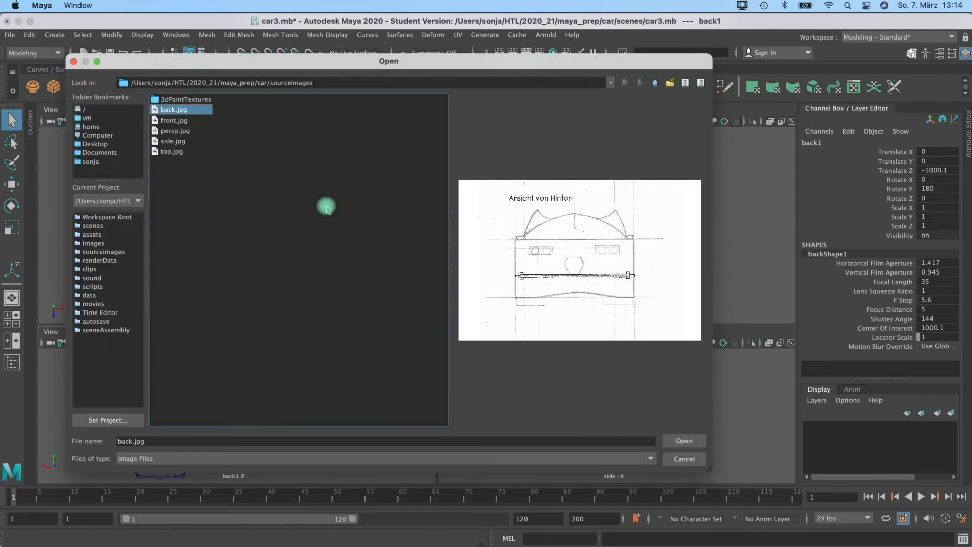
{"action": "left_click", "coordinate": [681, 445]}
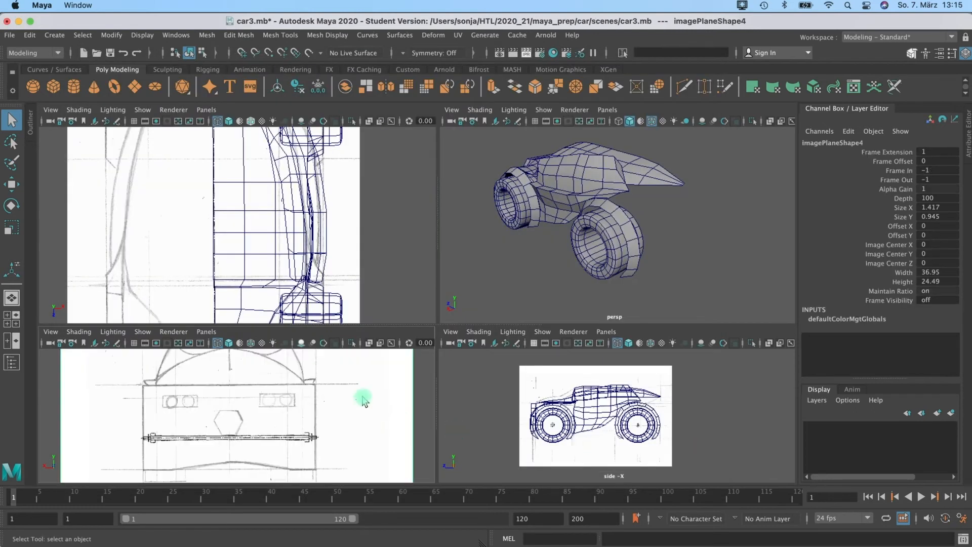
- Move the back drawing's image plane along Z to about 112.5, behind the car as seen by the back camera
{"action": "left_click", "coordinate": [353, 389]}
{"action": "scroll", "coordinate": [709, 202], "scroll_direction": "down", "scroll_amount": 5}
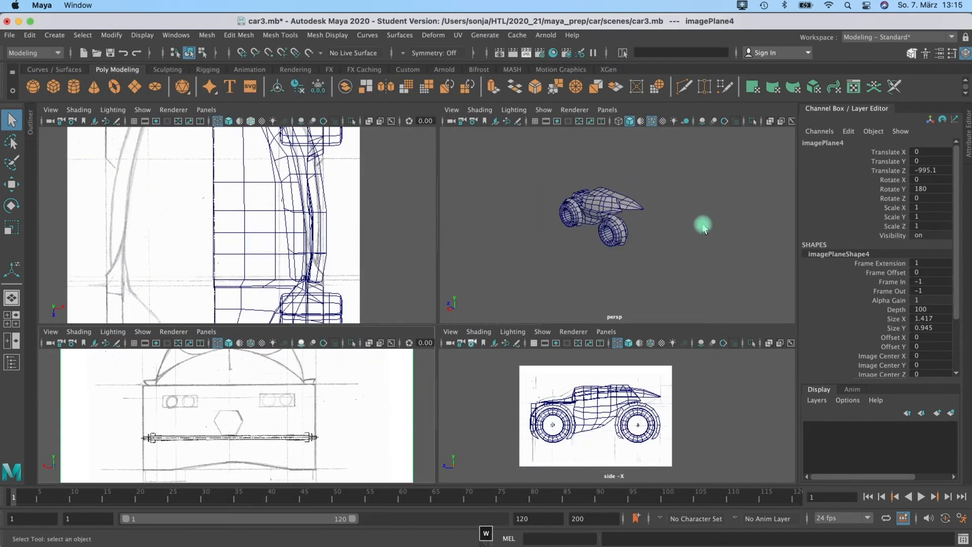
{"action": "key", "text": "w"}
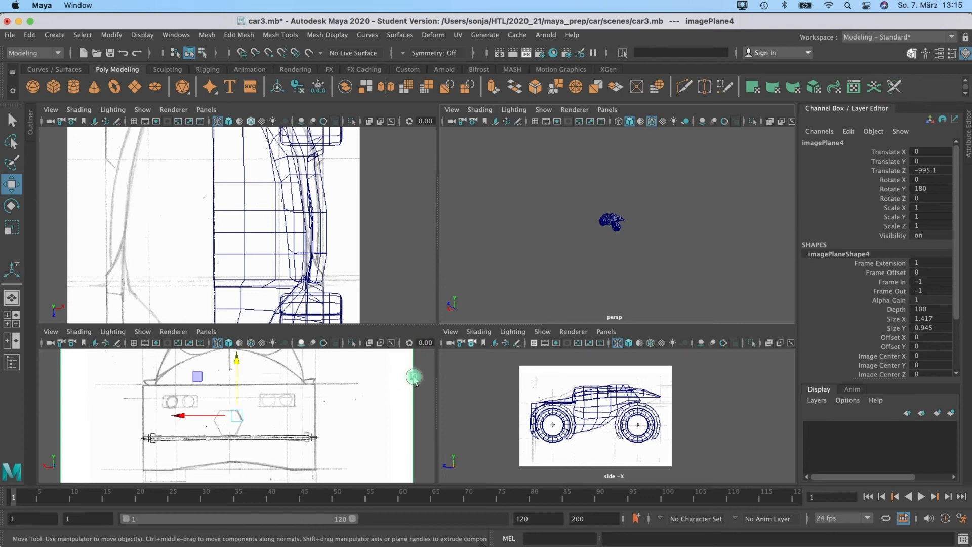
{"action": "key", "text": "w"}
{"action": "scroll", "coordinate": [658, 234], "scroll_direction": "up", "scroll_amount": 5}
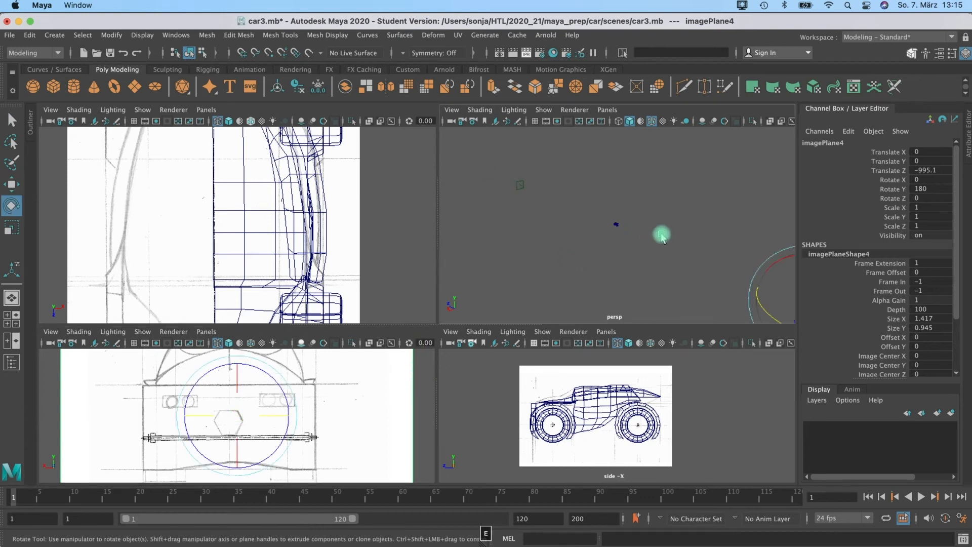
{"action": "key", "text": "w"}
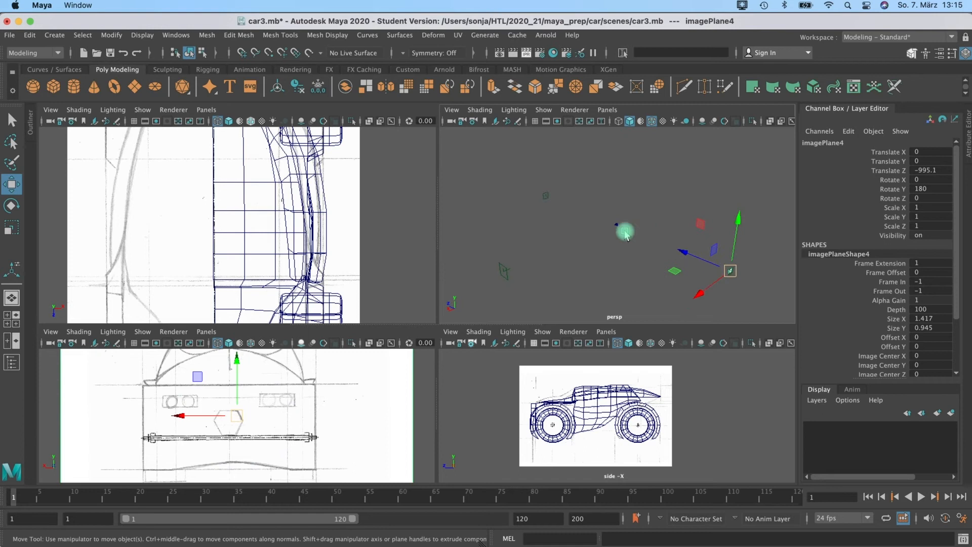
{"action": "left_click_drag", "start_coordinate": [687, 256], "coordinate": [658, 246]}
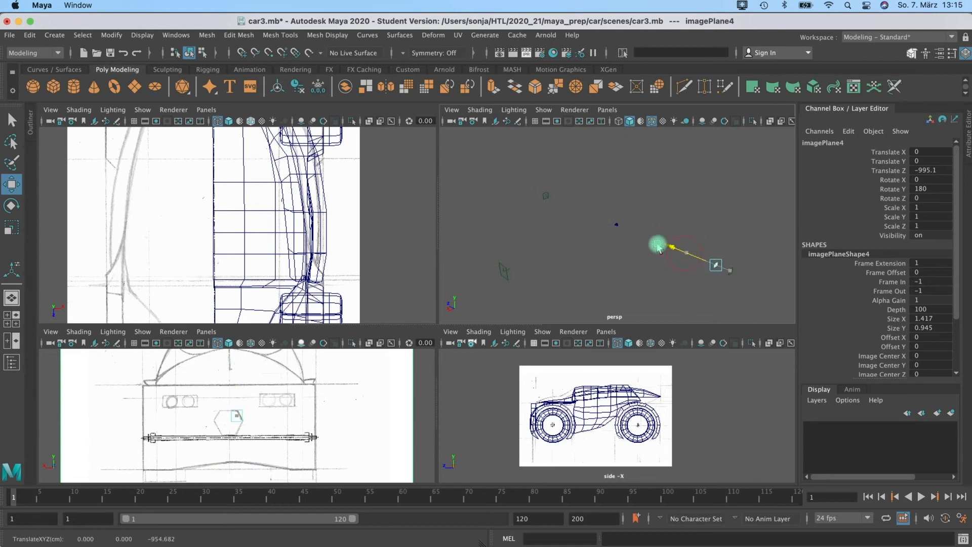
{"action": "mouse_move", "coordinate": [595, 232]}
{"action": "left_mouse_down"}
{"action": "mouse_move", "coordinate": [568, 229]}
{"action": "mouse_move", "coordinate": [603, 248]}
{"action": "left_mouse_up"}
{"action": "left_click_drag", "start_coordinate": [659, 273], "coordinate": [557, 251]}
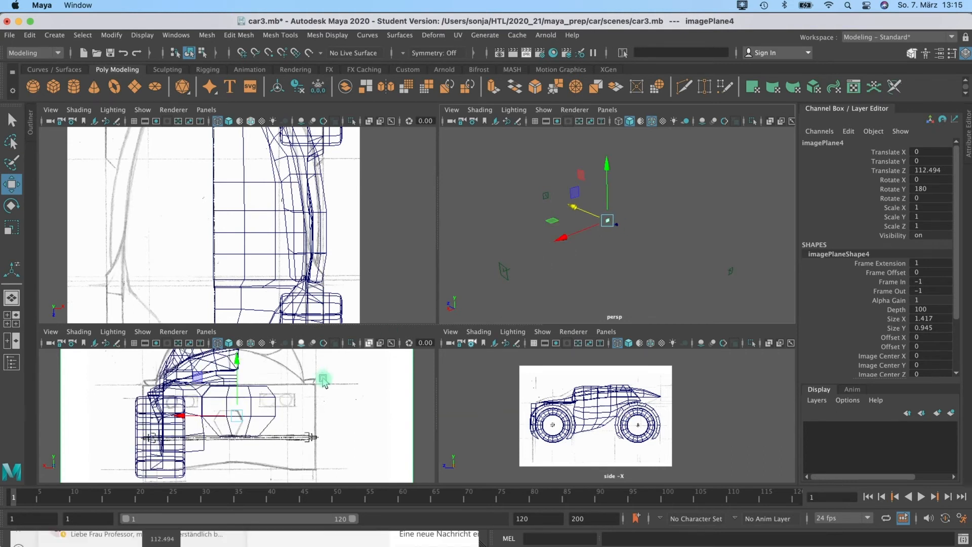
{"action": "scroll", "coordinate": [173, 419], "scroll_direction": "up", "scroll_amount": 2}
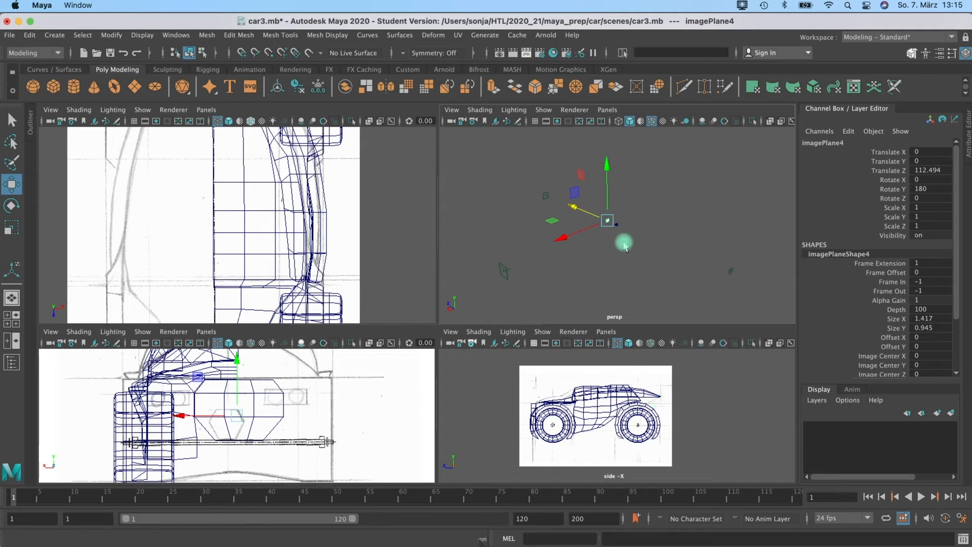
- Save the scene as car4.mb in the project's scenes folder
{"action": "scroll", "coordinate": [626, 245], "scroll_direction": "up", "scroll_amount": 5}
{"action": "left_click_drag", "start_coordinate": [562, 235], "coordinate": [630, 235], "text": "alt"}
{"action": "scroll", "coordinate": [579, 233], "scroll_direction": "up", "scroll_amount": 3}
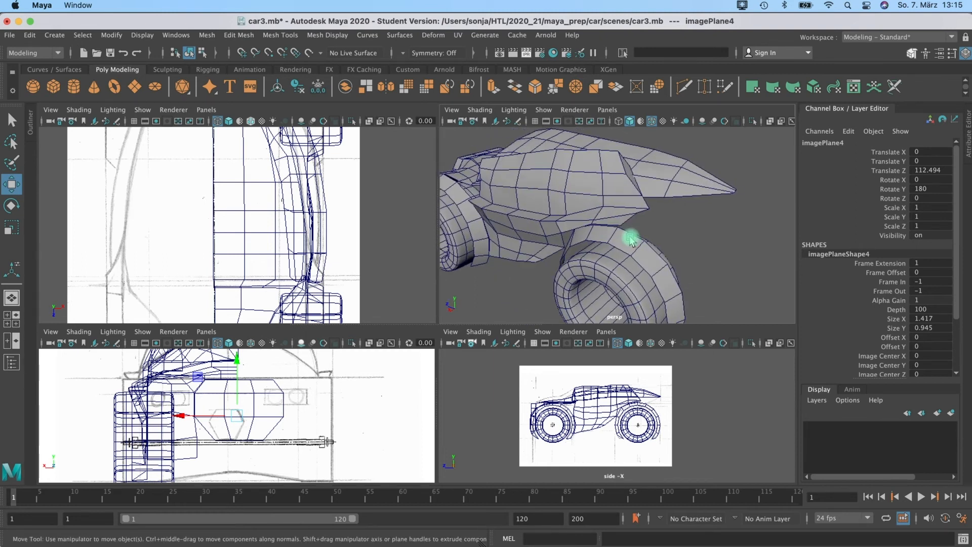
{"action": "left_click", "coordinate": [9, 35]}
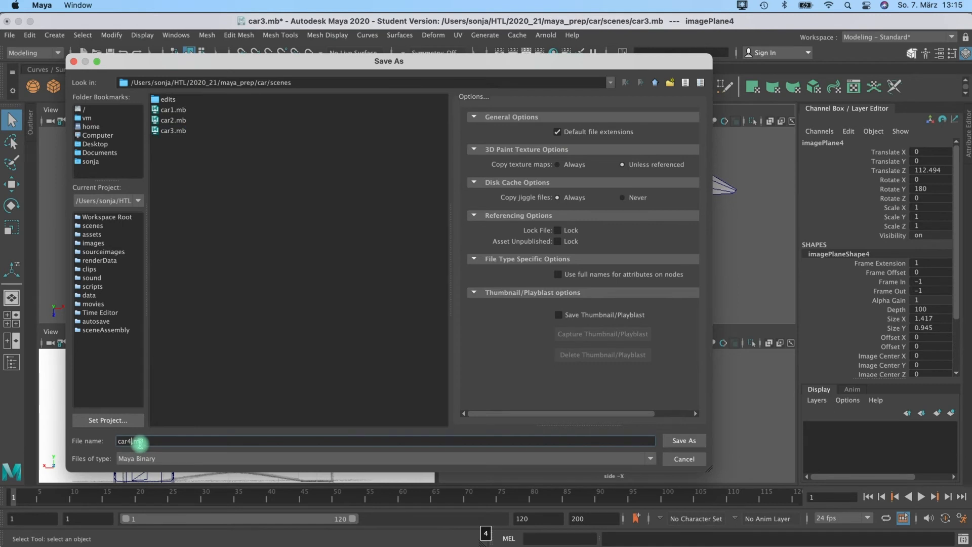
{"action": "left_click", "coordinate": [692, 441]}
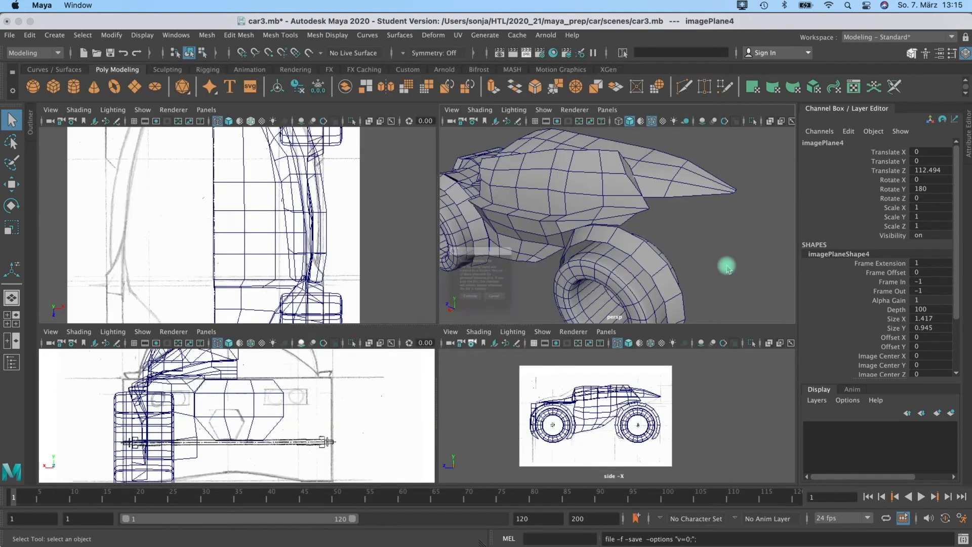
- Accept the student version notice to finish saving the scene
{"action": "left_click", "coordinate": [454, 319]}
{"action": "key", "text": "w"}
- Select the rear wheel arch's inner edge loop and extrude it twice, pulling it inward along X toward the car body
{"action": "left_click_drag", "start_coordinate": [655, 253], "coordinate": [593, 185], "text": "alt"}
{"action": "right_click", "coordinate": [593, 186]}
{"action": "left_click_drag", "start_coordinate": [624, 219], "coordinate": [585, 190], "text": "alt"}
{"action": "double_click", "coordinate": [640, 231]}
{"action": "left_click_drag", "start_coordinate": [620, 276], "coordinate": [601, 273], "text": "alt"}
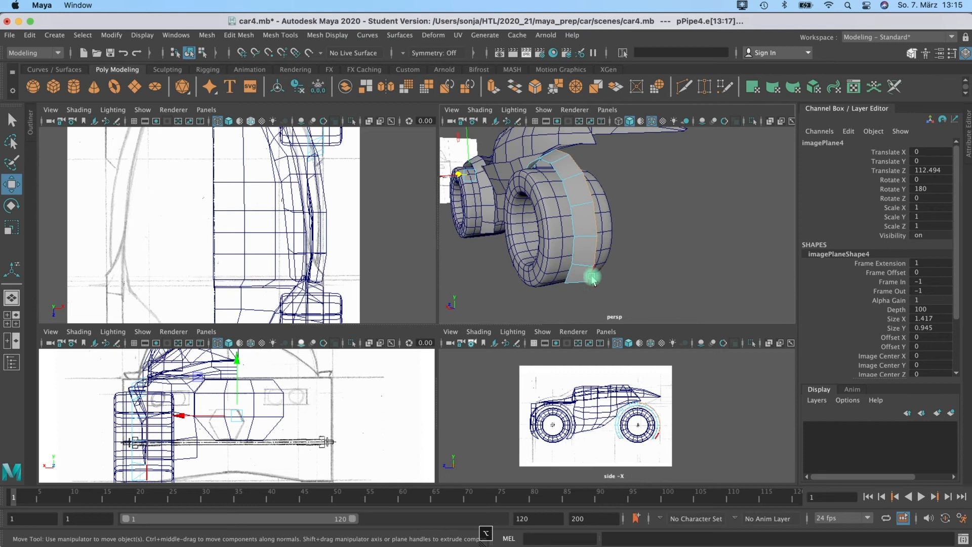
{"action": "left_click_drag", "start_coordinate": [622, 219], "coordinate": [635, 229], "text": "alt"}
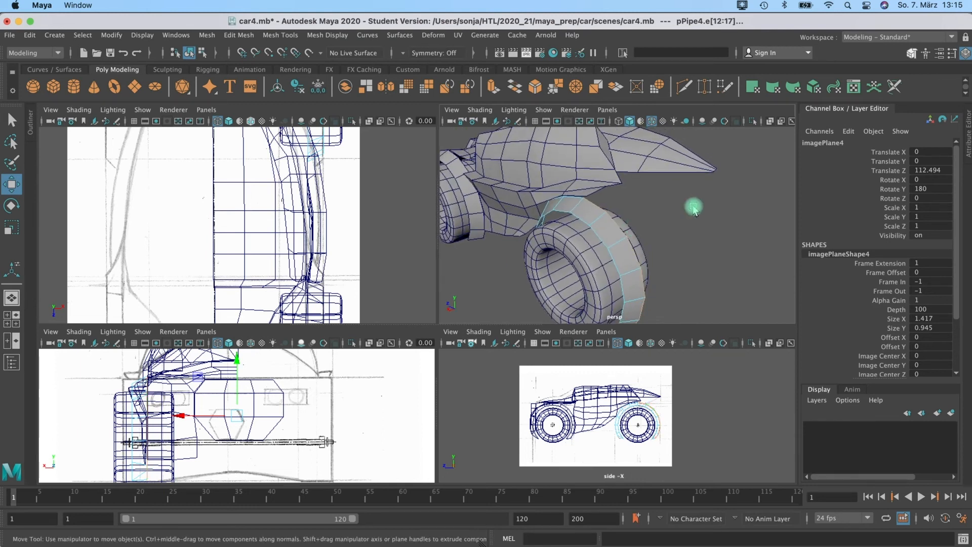
{"action": "key", "text": "ctrl+e"}
{"action": "left_click_drag", "start_coordinate": [623, 180], "coordinate": [508, 210], "text": "alt"}
{"action": "key", "text": "w"}
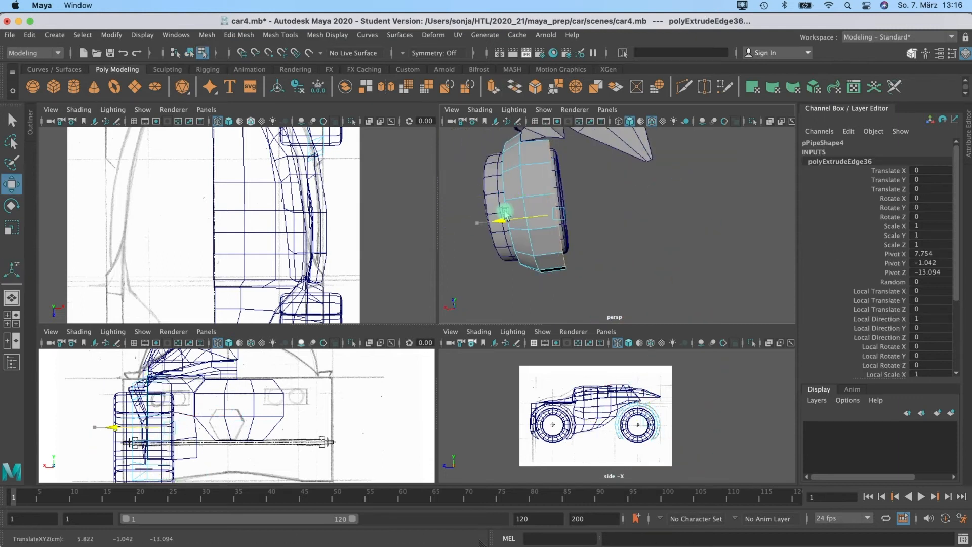
{"action": "key", "text": "ctrl+e"}
{"action": "left_click_drag", "start_coordinate": [668, 253], "coordinate": [686, 248]}
- Extrude the body shell's lower rear edge to start closing the underside of the tail
{"action": "left_click_drag", "start_coordinate": [686, 202], "coordinate": [647, 177], "text": "alt"}
{"action": "right_click_drag", "start_coordinate": [600, 180], "coordinate": [606, 156]}
{"action": "left_click_drag", "start_coordinate": [605, 157], "coordinate": [625, 198], "text": "alt"}
{"action": "left_click", "coordinate": [632, 206]}
{"action": "key", "text": "ctrl+e"}
{"action": "left_click_drag", "start_coordinate": [649, 234], "coordinate": [616, 202], "text": "alt"}
{"action": "left_click_drag", "start_coordinate": [588, 144], "coordinate": [597, 166]}
- Extrude a further edge at the rear of the body shell to extend the tail's underside
{"action": "right_click_drag", "start_coordinate": [602, 400], "coordinate": [674, 375], "text": "alt"}
{"action": "right_click", "coordinate": [674, 361]}
{"action": "right_click_drag", "start_coordinate": [674, 253], "coordinate": [628, 243], "text": "alt"}
{"action": "left_click_drag", "start_coordinate": [628, 243], "coordinate": [582, 203], "text": "alt"}
{"action": "left_click_drag", "start_coordinate": [547, 208], "coordinate": [550, 201]}
{"action": "key", "text": "ctrl+e"}
{"action": "left_click_drag", "start_coordinate": [557, 168], "coordinate": [549, 157], "text": "alt"}
{"action": "left_click_drag", "start_coordinate": [573, 210], "coordinate": [576, 220]}
- Move the new vertices of the tail's underside to follow the tail contour in the side drawing
{"action": "right_click_drag", "start_coordinate": [631, 412], "coordinate": [602, 411]}
{"action": "left_click", "coordinate": [619, 430]}
{"action": "key", "text": "w"}
{"action": "left_click_drag", "start_coordinate": [619, 430], "coordinate": [600, 400]}
{"action": "left_click", "coordinate": [574, 419]}
{"action": "left_click_drag", "start_coordinate": [573, 419], "coordinate": [566, 417]}
{"action": "left_click_drag", "start_coordinate": [633, 228], "coordinate": [697, 211], "text": "alt"}
{"action": "left_click_drag", "start_coordinate": [695, 169], "coordinate": [696, 183]}
{"action": "left_click_drag", "start_coordinate": [695, 213], "coordinate": [597, 202], "text": "alt"}
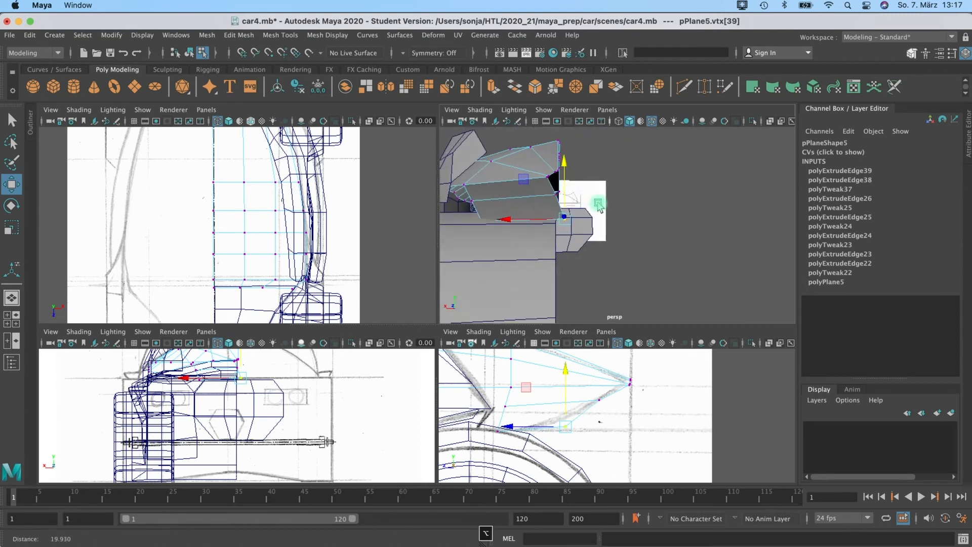
- Weld the neighbouring loose vertices at the rear of the tail with Target Weld
{"action": "right_click_drag", "start_coordinate": [597, 202], "coordinate": [638, 202], "text": "alt"}
{"action": "left_click", "coordinate": [590, 247]}
{"action": "left_click", "coordinate": [612, 211]}
{"action": "left_click", "coordinate": [704, 87]}
{"action": "left_click_drag", "start_coordinate": [625, 202], "coordinate": [627, 207]}
{"action": "right_click_drag", "start_coordinate": [628, 208], "coordinate": [598, 208], "text": "alt"}
{"action": "left_click", "coordinate": [13, 121]}
- Scale the selected tail vertices closer into line and move single vertices to even out the rear edge
{"action": "left_click_drag", "start_coordinate": [610, 212], "coordinate": [565, 253]}
{"action": "key", "text": "r"}
{"action": "left_click_drag", "start_coordinate": [532, 219], "coordinate": [567, 250]}
{"action": "left_click", "coordinate": [578, 185]}
{"action": "key", "text": "w"}
{"action": "left_click_drag", "start_coordinate": [576, 125], "coordinate": [577, 134]}
{"action": "left_click_drag", "start_coordinate": [543, 190], "coordinate": [550, 197]}
- Snap the stray tail vertex onto its neighbouring vertex and adjust the adjoining corner
{"action": "left_click_drag", "start_coordinate": [551, 198], "coordinate": [613, 218], "text": "alt"}
{"action": "left_click", "coordinate": [674, 209]}
{"action": "left_click", "coordinate": [546, 235]}
{"action": "key", "text": "v"}
{"action": "left_click_drag", "start_coordinate": [544, 232], "coordinate": [653, 203]}
{"action": "right_click_drag", "start_coordinate": [608, 202], "coordinate": [653, 200], "text": "alt"}
{"action": "left_click_drag", "start_coordinate": [645, 195], "coordinate": [630, 196]}
- Try to flatten the tail's centre vertices along X in the top view
{"action": "middle_click_drag", "start_coordinate": [223, 152], "coordinate": [258, 304], "text": "alt"}
{"action": "left_click_drag", "start_coordinate": [221, 172], "coordinate": [261, 287]}
{"action": "key", "text": "r"}
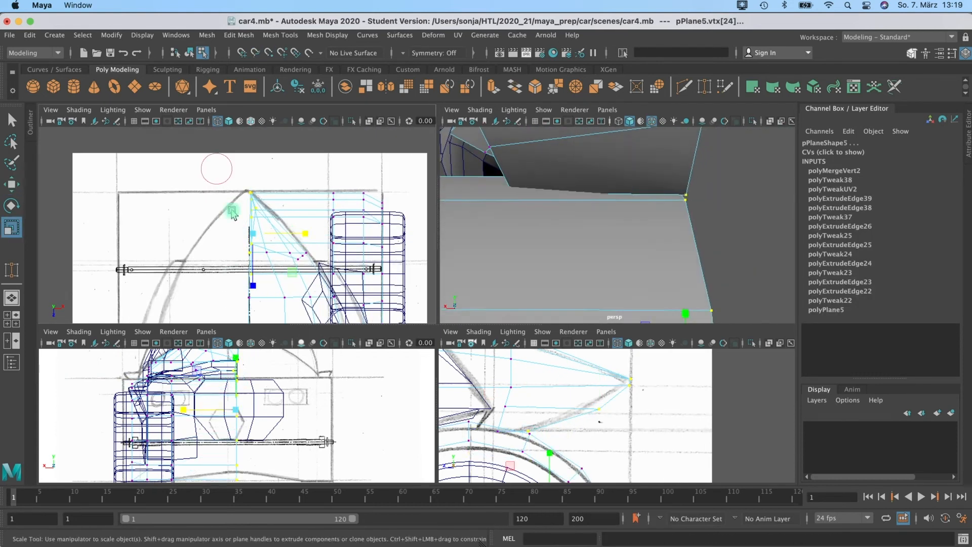
{"action": "left_click_drag", "start_coordinate": [306, 234], "coordinate": [256, 233]}
{"action": "right_click_drag", "start_coordinate": [633, 223], "coordinate": [511, 245], "text": "alt"}
{"action": "left_click_drag", "start_coordinate": [510, 245], "coordinate": [716, 252], "text": "alt"}
{"action": "key", "text": "super+z"}
- Reselect the tail vertices along the car's centre line and scale them flat along X in the top view
{"action": "left_click_drag", "start_coordinate": [631, 273], "coordinate": [694, 205], "text": "alt"}
{"action": "left_click", "coordinate": [709, 243]}
{"action": "right_click_drag", "start_coordinate": [694, 206], "coordinate": [693, 158], "text": "alt"}
{"action": "left_click_drag", "start_coordinate": [693, 158], "coordinate": [628, 304]}
{"action": "left_click_drag", "start_coordinate": [610, 193], "coordinate": [671, 228]}
{"action": "right_click_drag", "start_coordinate": [264, 203], "coordinate": [321, 191], "text": "alt"}
{"action": "key", "text": "w"}
{"action": "key", "text": "r"}
{"action": "left_click_drag", "start_coordinate": [321, 183], "coordinate": [268, 182]}
- Extrude the front edge of the rear wheel arch forward beneath the side panel
{"action": "right_click_drag", "start_coordinate": [653, 284], "coordinate": [588, 304], "text": "alt"}
{"action": "left_click_drag", "start_coordinate": [588, 303], "coordinate": [670, 230], "text": "alt"}
{"action": "left_click", "coordinate": [671, 230]}
{"action": "right_click_drag", "start_coordinate": [628, 233], "coordinate": [699, 233], "text": "alt"}
{"action": "left_click_drag", "start_coordinate": [633, 243], "coordinate": [653, 213], "text": "alt"}
{"action": "right_click_drag", "start_coordinate": [651, 157], "coordinate": [658, 125]}
{"action": "left_click", "coordinate": [652, 204]}
{"action": "left_click", "coordinate": [495, 87]}
{"action": "key", "text": "w"}
{"action": "left_click_drag", "start_coordinate": [591, 184], "coordinate": [543, 184]}
- Move the vertices of the extruded sill face to match the lower body line in the side drawing
{"action": "middle_click_drag", "start_coordinate": [686, 383], "coordinate": [760, 324], "text": "alt"}
{"action": "right_click", "coordinate": [593, 367]}
{"action": "right_click_drag", "start_coordinate": [592, 367], "coordinate": [557, 369]}
{"action": "left_click", "coordinate": [582, 367]}
{"action": "left_click_drag", "start_coordinate": [524, 366], "coordinate": [567, 366]}
{"action": "middle_click_drag", "start_coordinate": [595, 420], "coordinate": [609, 412], "text": "alt"}
{"action": "left_click_drag", "start_coordinate": [651, 434], "coordinate": [597, 422]}
- Extrude the sill's leading edge forward two more times and fit it to the side drawing's lower curve
{"action": "middle_click_drag", "start_coordinate": [638, 208], "coordinate": [643, 215], "text": "alt"}
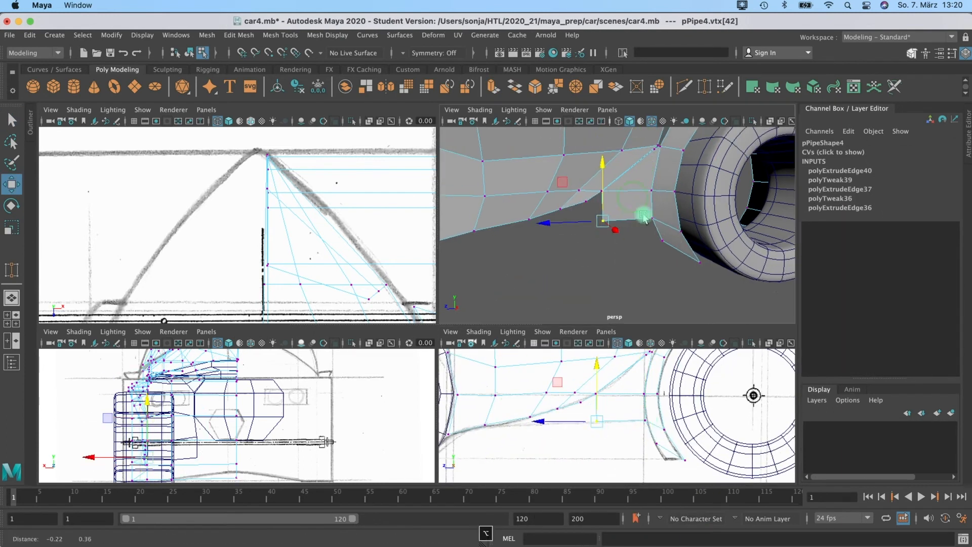
{"action": "right_click_drag", "start_coordinate": [625, 175], "coordinate": [628, 144]}
{"action": "left_click", "coordinate": [609, 218]}
{"action": "left_click", "coordinate": [495, 86]}
{"action": "left_click_drag", "start_coordinate": [573, 217], "coordinate": [527, 218]}
{"action": "key", "text": "w"}
{"action": "left_click_drag", "start_coordinate": [567, 162], "coordinate": [567, 175]}
{"action": "left_click", "coordinate": [494, 86]}
{"action": "left_click_drag", "start_coordinate": [524, 236], "coordinate": [484, 240]}
{"action": "left_click_drag", "start_coordinate": [529, 186], "coordinate": [531, 225]}
{"action": "key", "text": "w"}
{"action": "left_click_drag", "start_coordinate": [522, 423], "coordinate": [511, 423]}
- Examine the whole car body from several angles in the perspective view
{"action": "left_click_drag", "start_coordinate": [562, 226], "coordinate": [619, 212], "text": "alt"}
{"action": "scroll", "coordinate": [598, 207], "scroll_direction": "down", "scroll_amount": 10}
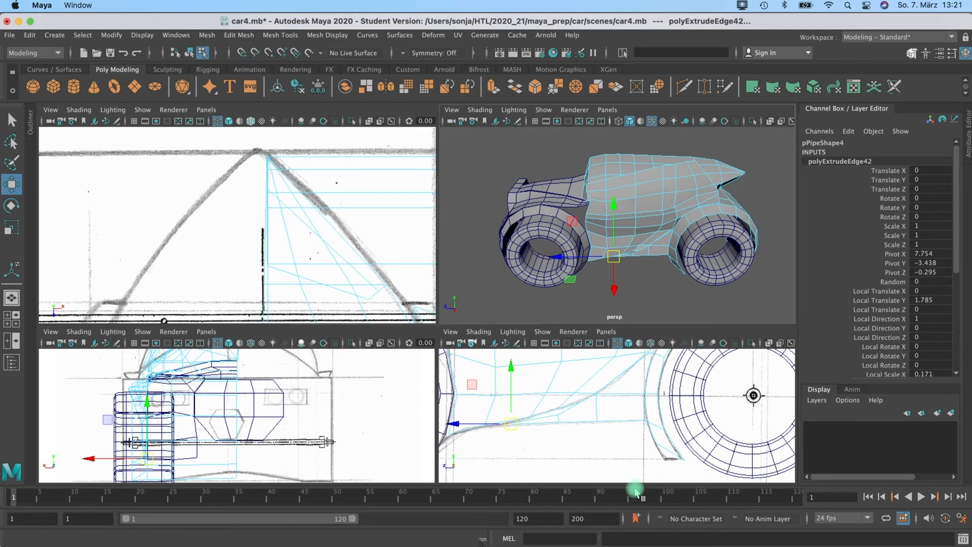
{"action": "left_click_drag", "start_coordinate": [599, 244], "coordinate": [695, 224], "text": "alt"}
{"action": "left_click", "coordinate": [701, 273]}
{"action": "left_click_drag", "start_coordinate": [701, 273], "coordinate": [492, 228], "text": "alt"}
{"action": "left_click_drag", "start_coordinate": [586, 224], "coordinate": [790, 254], "text": "alt"}
{"action": "scroll", "coordinate": [541, 217], "scroll_direction": "up", "scroll_amount": 5}
{"action": "left_click_drag", "start_coordinate": [541, 217], "coordinate": [643, 185], "text": "alt"}
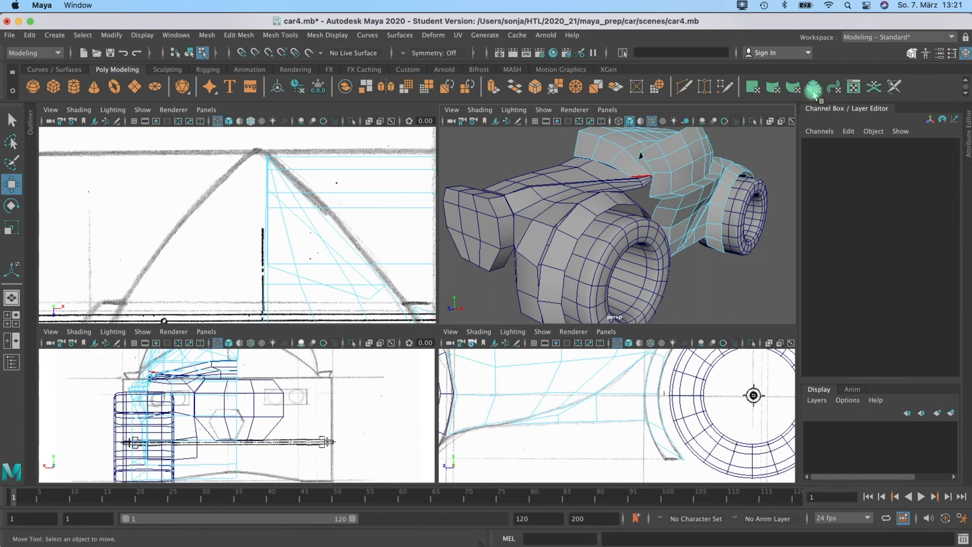
- Save the current scene under its existing name, accepting the student version notice
{"action": "left_click", "coordinate": [8, 36]}
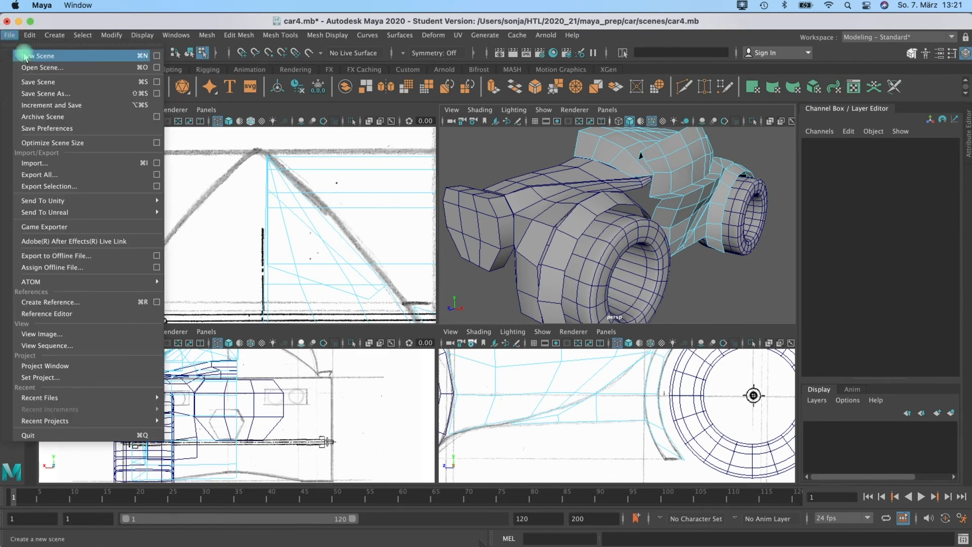
{"action": "left_click", "coordinate": [31, 81]}
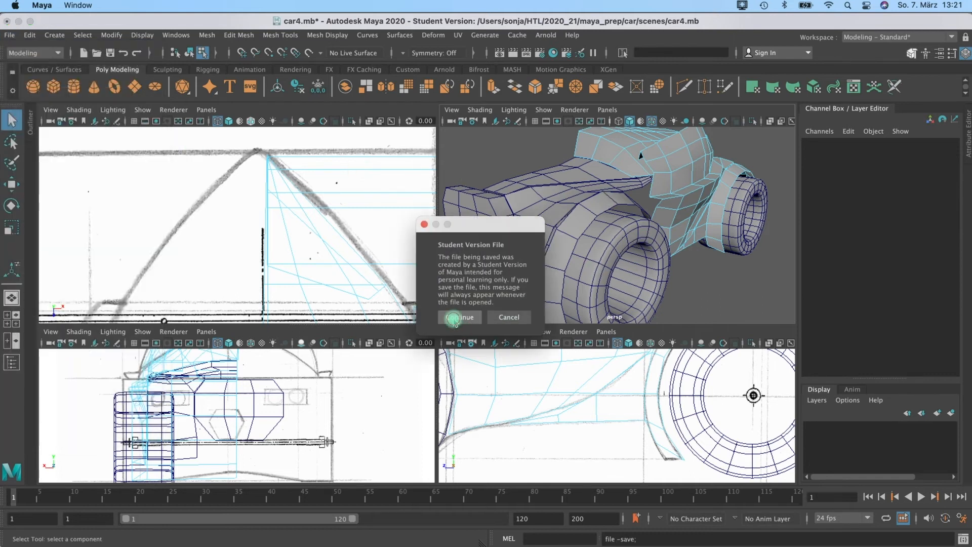
{"action": "left_click", "coordinate": [454, 318]}
{"action": "key", "text": "w"}
- Save the scene as car5.mb in the project's scenes folder
{"action": "left_click", "coordinate": [9, 37]}
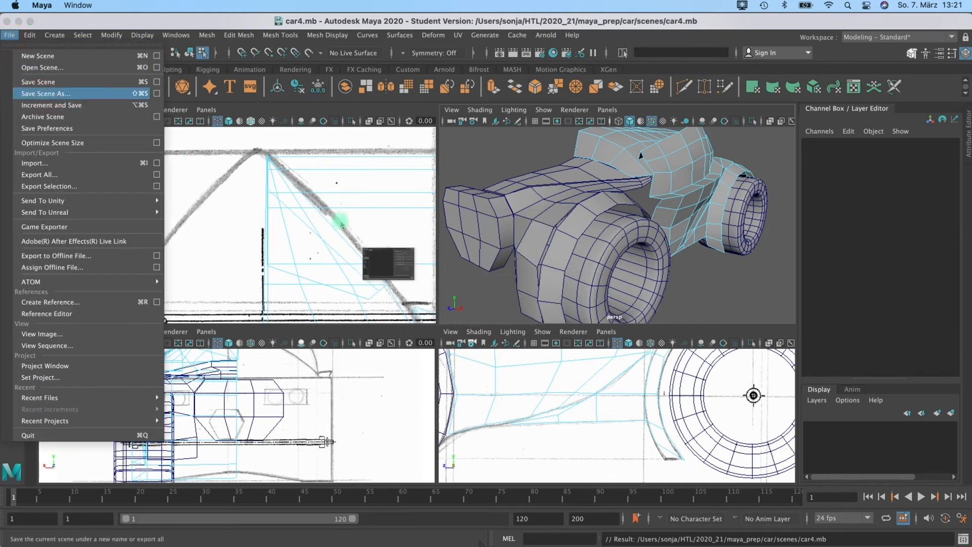
{"action": "left_click", "coordinate": [30, 96]}
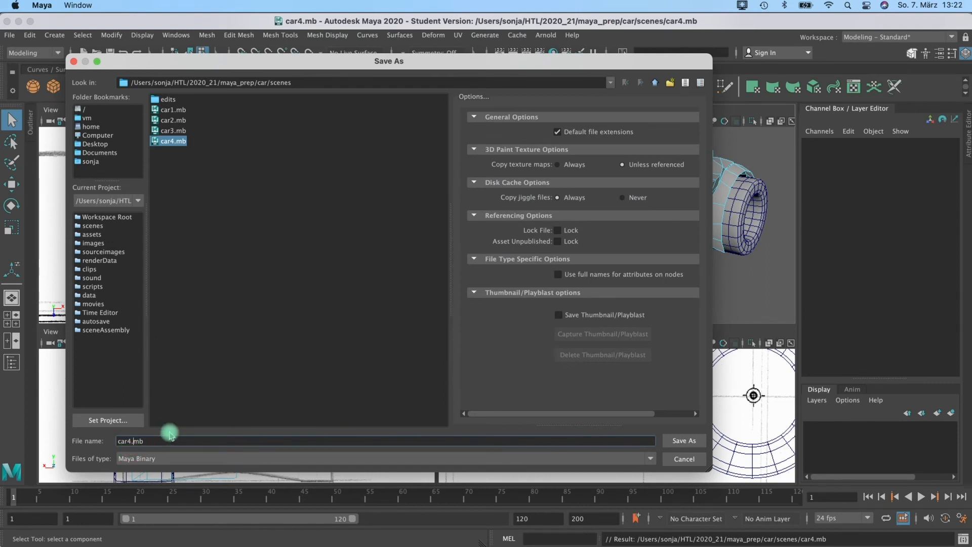
{"action": "key", "text": "BackSpace"}
{"action": "key", "text": "BackSpace"}
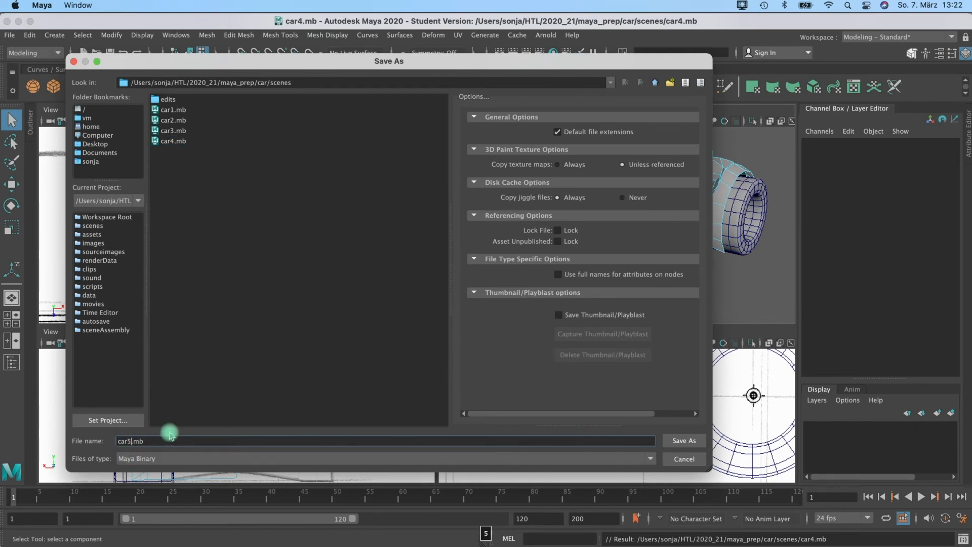
{"action": "left_click", "coordinate": [683, 441]}
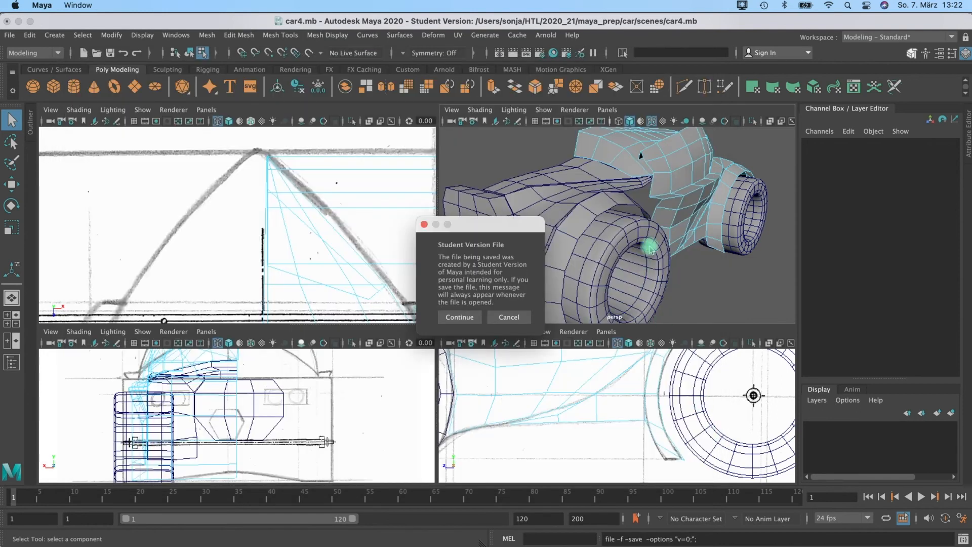
{"action": "left_click", "coordinate": [460, 317]}
{"action": "key", "text": "w"}
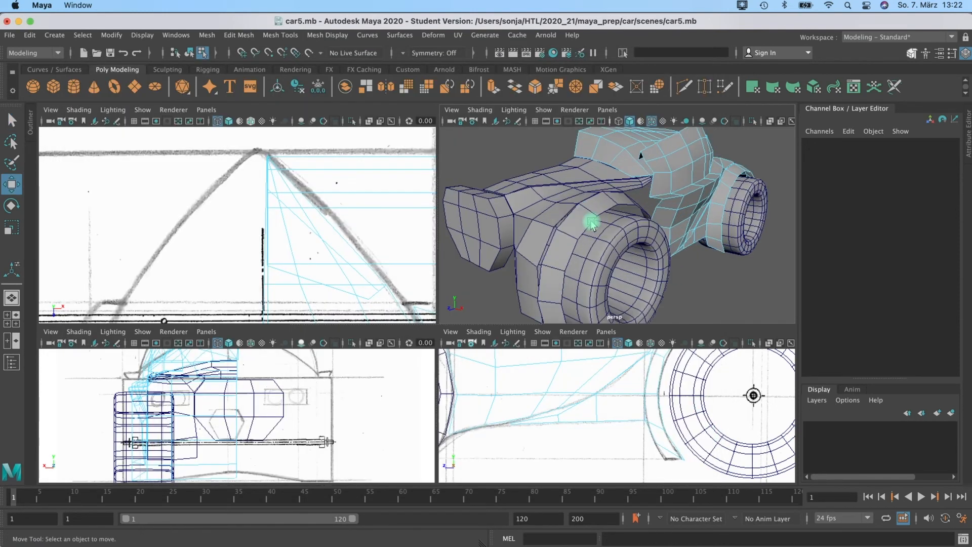
- Inspect the junctions between the front hood, fender, wheel arch and side panel in the perspective and side views
{"action": "scroll", "coordinate": [592, 222], "scroll_direction": "up", "scroll_amount": 3}
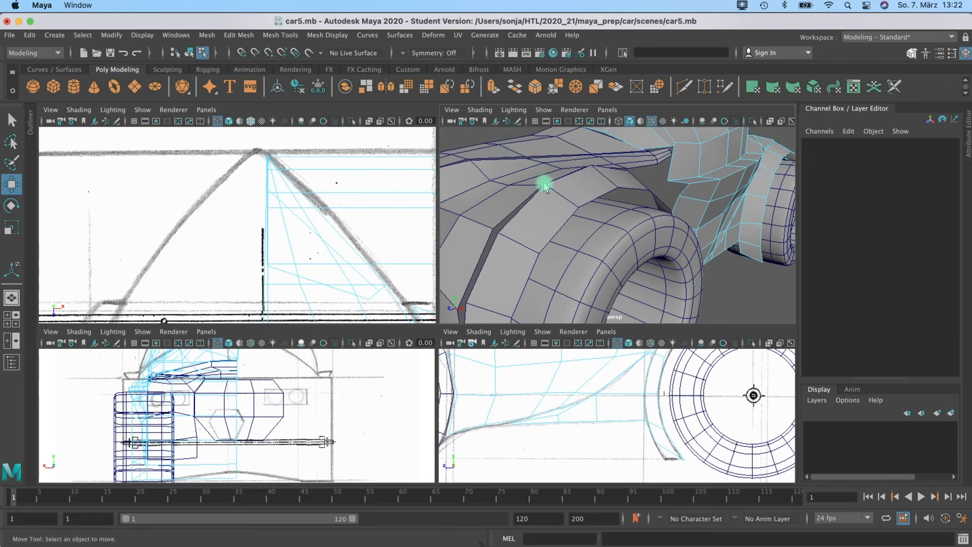
{"action": "left_click_drag", "start_coordinate": [545, 187], "coordinate": [637, 175], "text": "alt"}
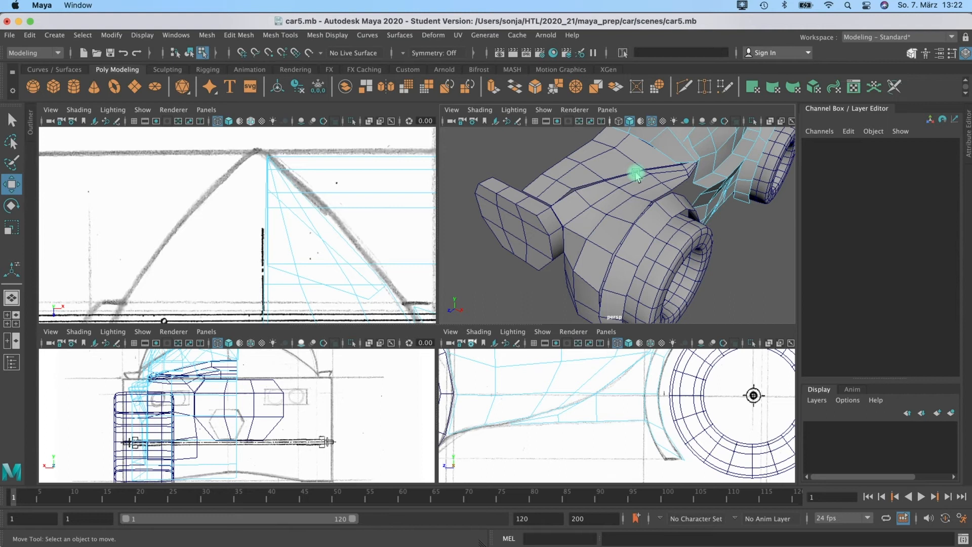
{"action": "left_click_drag", "start_coordinate": [627, 183], "coordinate": [664, 172], "text": "alt"}
{"action": "scroll", "coordinate": [668, 189], "scroll_direction": "up", "scroll_amount": 5}
{"action": "left_click_drag", "start_coordinate": [675, 208], "coordinate": [555, 210], "text": "alt"}
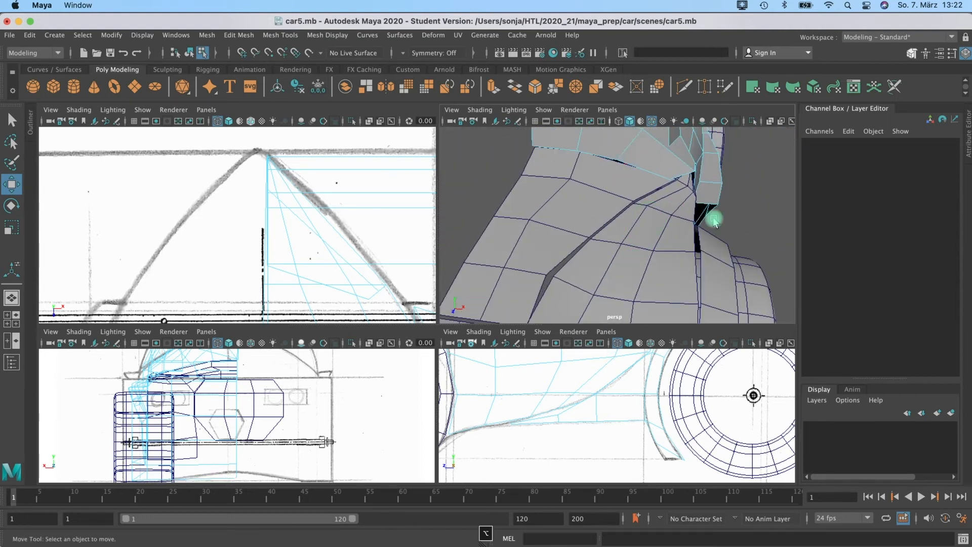
{"action": "left_click_drag", "start_coordinate": [618, 150], "coordinate": [554, 237], "text": "alt"}
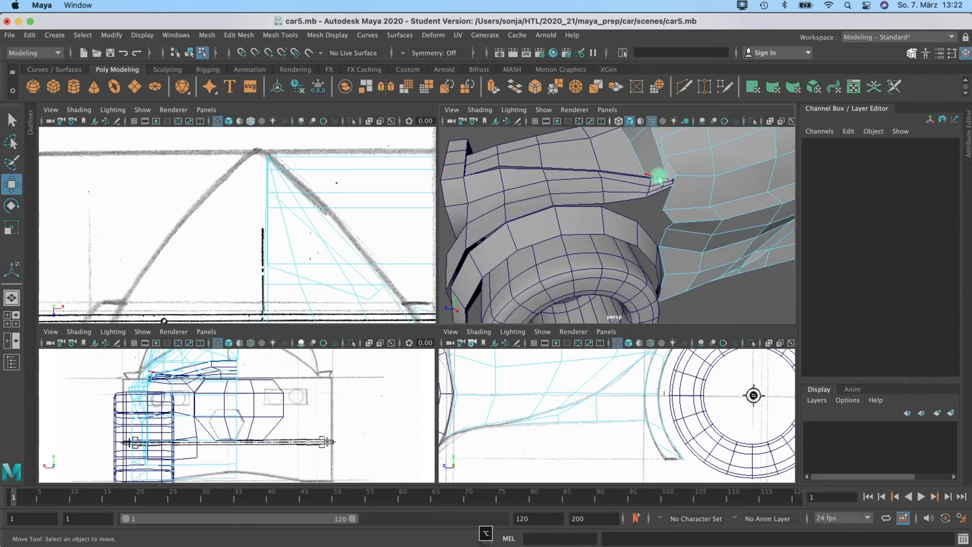
{"action": "left_click_drag", "start_coordinate": [664, 228], "coordinate": [626, 238], "text": "alt"}
{"action": "scroll", "coordinate": [476, 404], "scroll_direction": "down", "scroll_amount": 3}
{"action": "middle_click_drag", "start_coordinate": [532, 414], "coordinate": [606, 439], "text": "alt"}
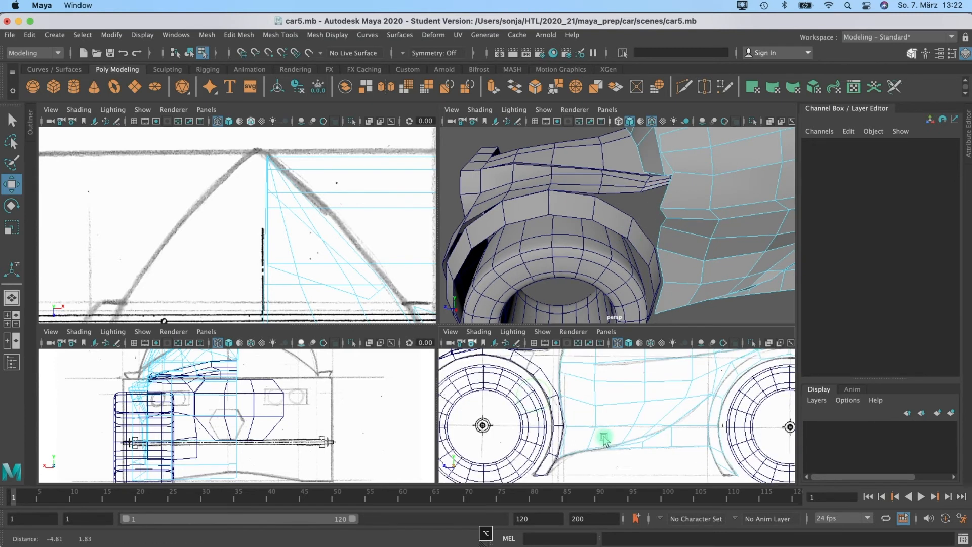
{"action": "middle_click_drag", "start_coordinate": [531, 358], "coordinate": [547, 416], "text": "alt"}
{"action": "left_click_drag", "start_coordinate": [718, 259], "coordinate": [583, 223], "text": "alt"}
- Maximize the perspective view and combine the front fender with the front wheel arch into one mesh
{"action": "key", "text": "space"}
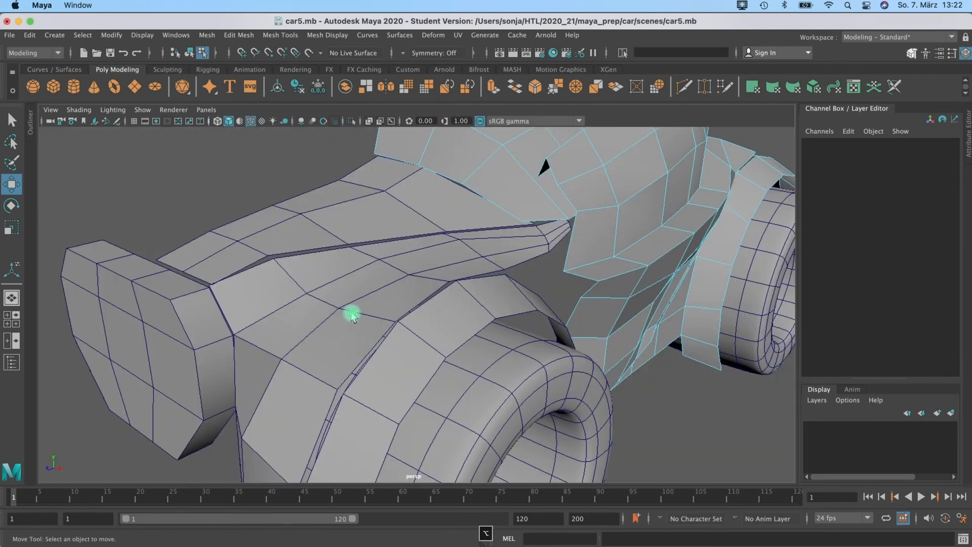
{"action": "left_click_drag", "start_coordinate": [352, 315], "coordinate": [369, 250], "text": "alt"}
{"action": "right_click_drag", "start_coordinate": [370, 249], "coordinate": [421, 235]}
{"action": "left_click", "coordinate": [432, 302]}
{"action": "left_click", "coordinate": [373, 254]}
{"action": "left_click", "coordinate": [436, 271]}
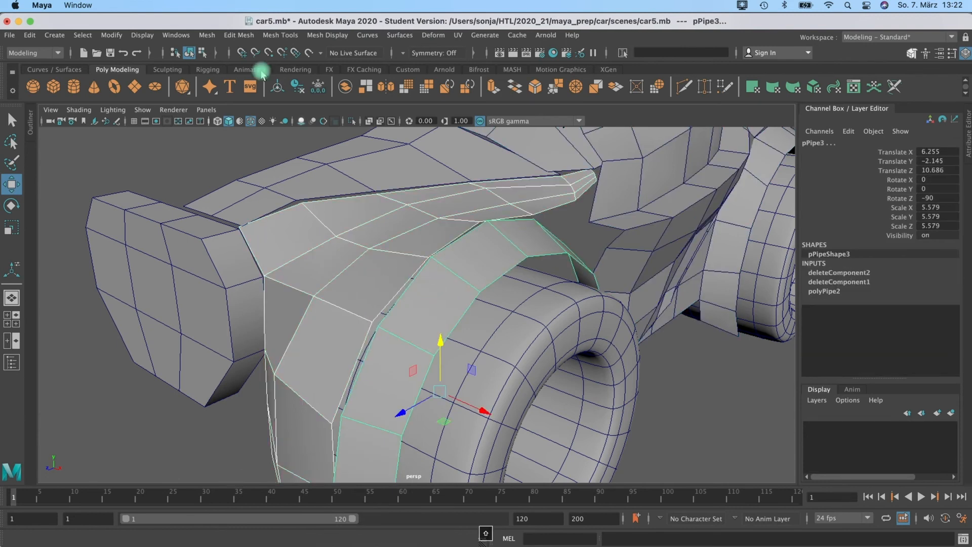
{"action": "left_click", "coordinate": [207, 35]}
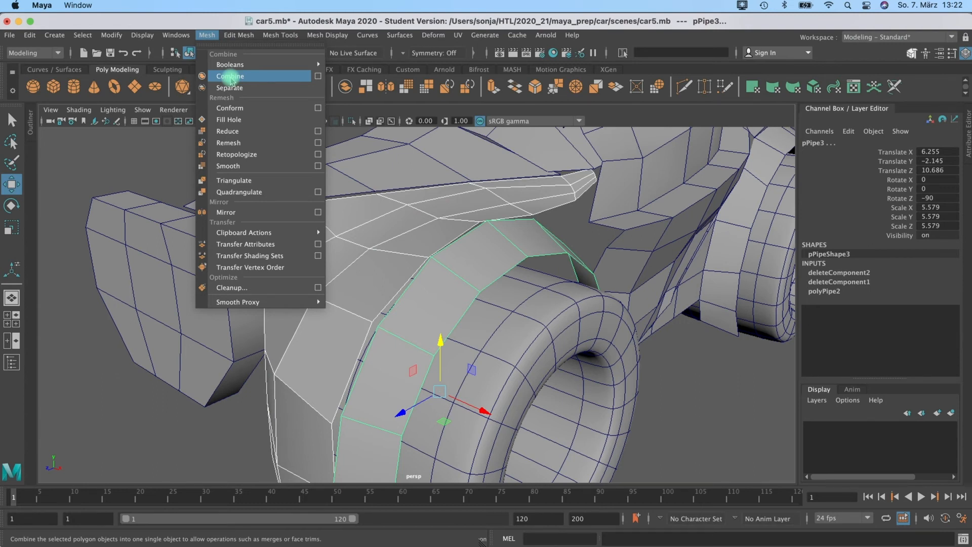
{"action": "left_click", "coordinate": [230, 76]}
- Weld the fender's border vertices to the matching wheel arch vertices along their shared seam with Target Weld
{"action": "left_click_drag", "start_coordinate": [403, 310], "coordinate": [416, 383], "text": "alt"}
{"action": "right_click", "coordinate": [417, 381]}
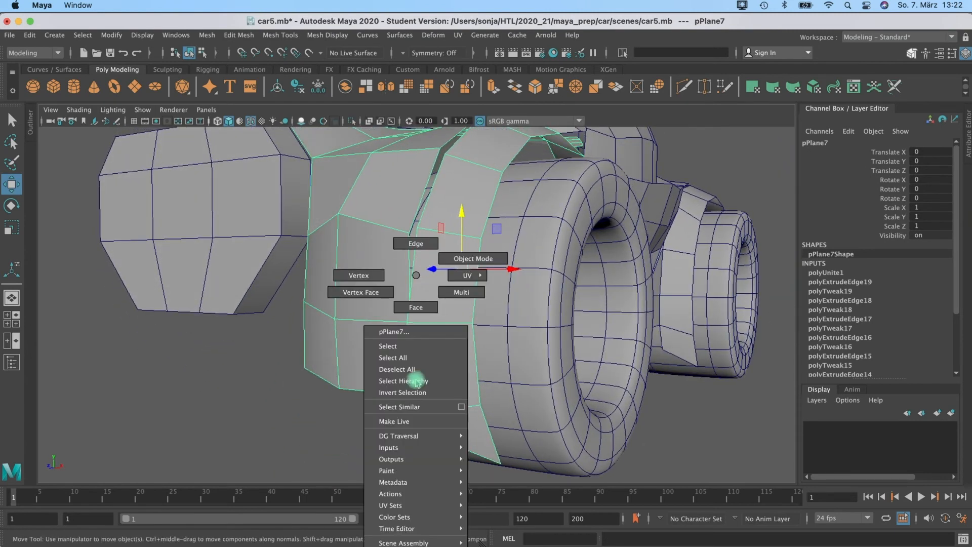
{"action": "left_click", "coordinate": [384, 275]}
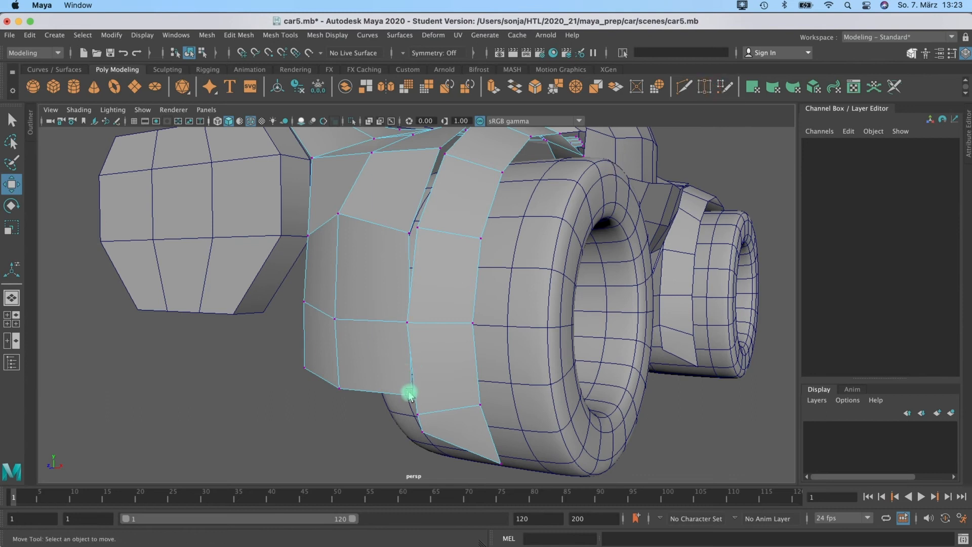
{"action": "key", "text": "g"}
{"action": "left_click_drag", "start_coordinate": [411, 396], "coordinate": [416, 407]}
{"action": "left_click_drag", "start_coordinate": [426, 348], "coordinate": [540, 399], "text": "alt"}
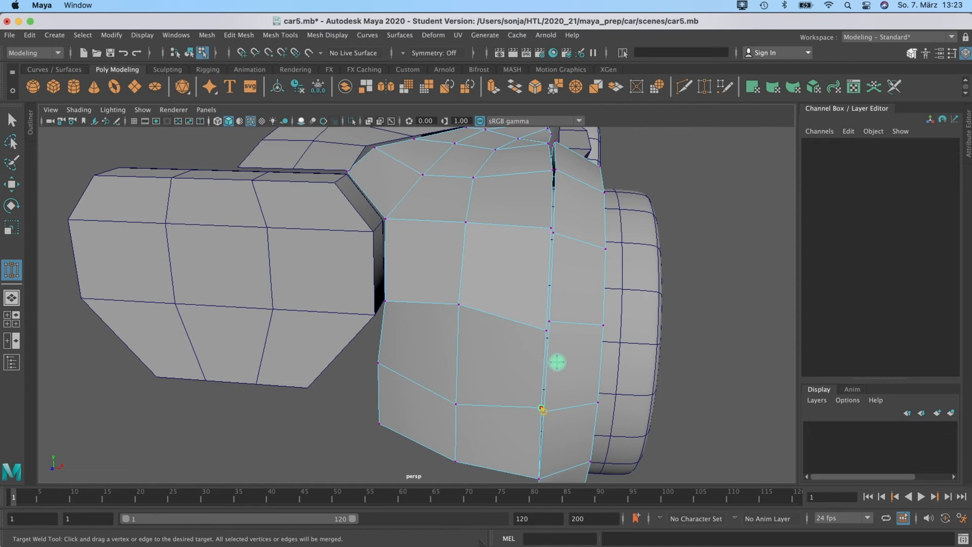
{"action": "left_click_drag", "start_coordinate": [552, 318], "coordinate": [318, 344], "text": "alt"}
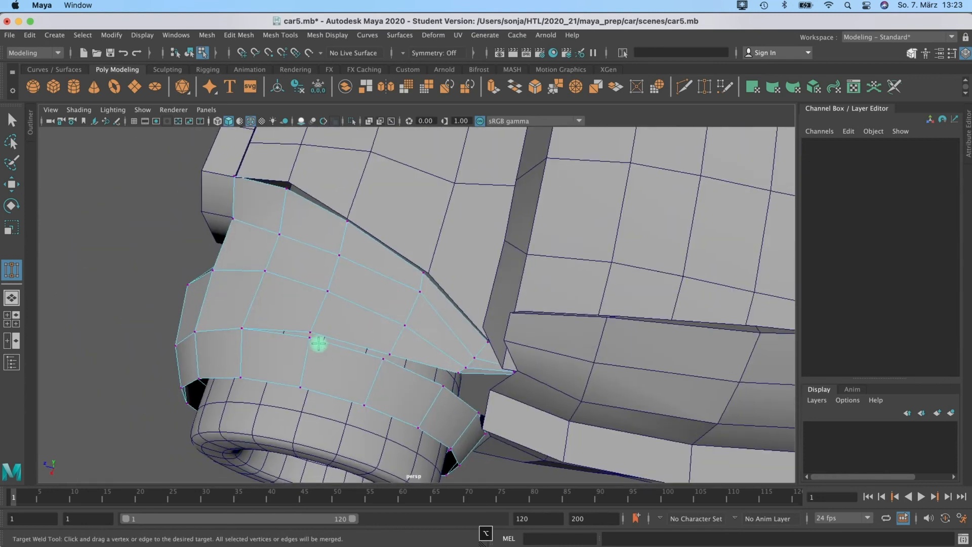
{"action": "left_click_drag", "start_coordinate": [384, 359], "coordinate": [420, 356], "text": "alt"}
{"action": "left_click_drag", "start_coordinate": [435, 372], "coordinate": [502, 339], "text": "alt"}
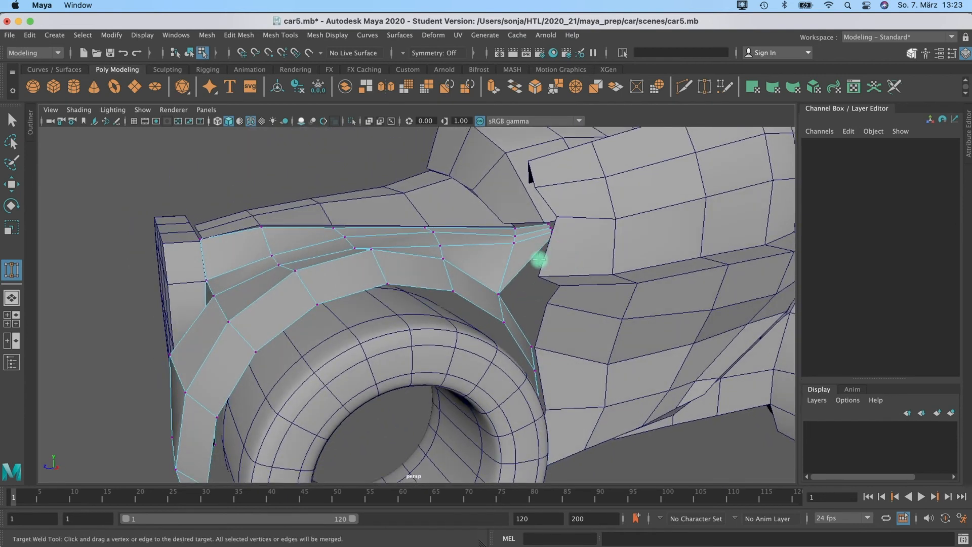
{"action": "left_click_drag", "start_coordinate": [460, 268], "coordinate": [208, 126], "text": "alt"}
{"action": "left_click", "coordinate": [11, 120]}
- Select the welded fender together with the hood and combine them into one mesh
{"action": "right_click_drag", "start_coordinate": [449, 212], "coordinate": [465, 209]}
{"action": "left_click", "coordinate": [515, 274], "text": "shift"}
{"action": "left_click_drag", "start_coordinate": [514, 274], "coordinate": [298, 245], "text": "alt"}
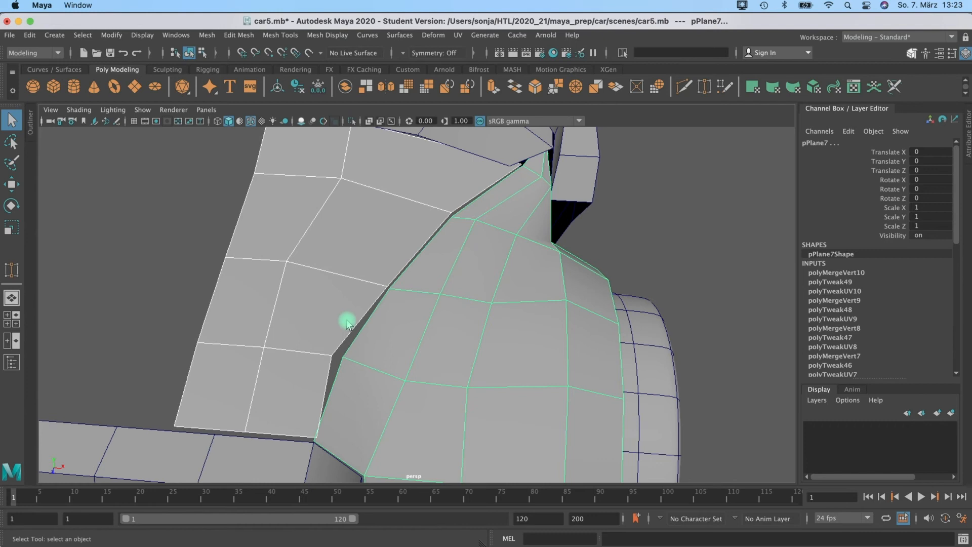
{"action": "left_click", "coordinate": [206, 35]}
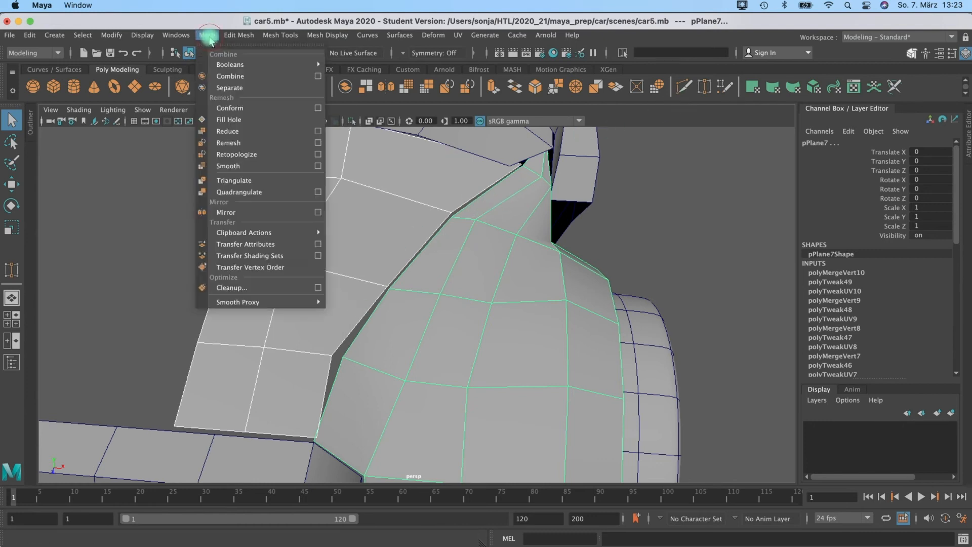
{"action": "mouse_move", "coordinate": [218, 67]}
{"action": "left_click", "coordinate": [406, 66]}
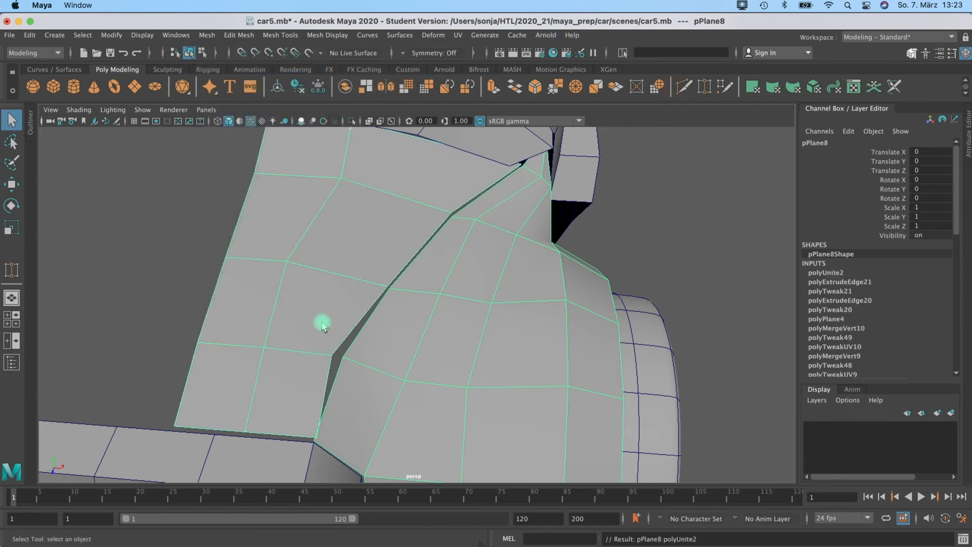
- Weld the hood's border vertices to the matching fender vertices along their shared seam with Target Weld
{"action": "key", "text": "ctrl+shift+x"}
{"action": "left_click", "coordinate": [318, 435]}
{"action": "middle_click_drag", "start_coordinate": [306, 406], "coordinate": [323, 347], "text": "alt"}
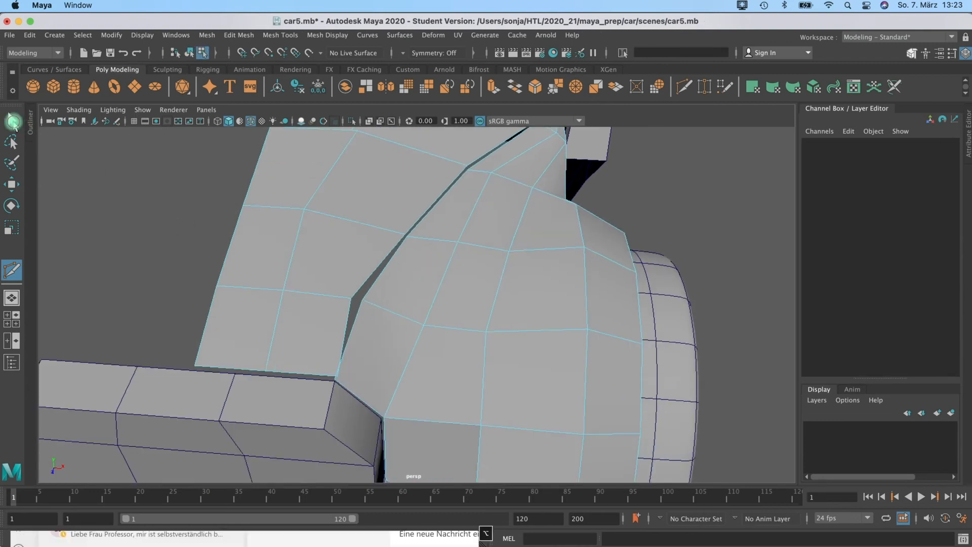
{"action": "left_click", "coordinate": [13, 121]}
{"action": "left_click", "coordinate": [336, 224]}
{"action": "left_click", "coordinate": [661, 85]}
{"action": "left_click", "coordinate": [705, 86]}
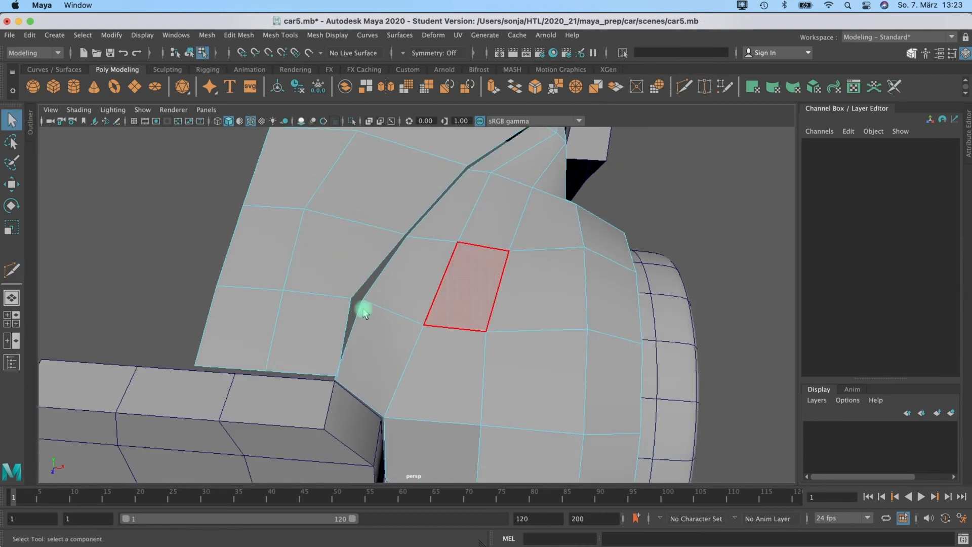
{"action": "right_click_drag", "start_coordinate": [339, 349], "coordinate": [301, 279]}
{"action": "middle_click_drag", "start_coordinate": [342, 374], "coordinate": [335, 362], "text": "alt"}
{"action": "left_click_drag", "start_coordinate": [335, 362], "coordinate": [399, 213]}
{"action": "key", "text": "q"}
- Select the lengthwise edge loop on the hood and slide it away from the fender seam with Slide Edge
{"action": "left_click_drag", "start_coordinate": [396, 258], "coordinate": [321, 266], "text": "alt"}
{"action": "right_click_drag", "start_coordinate": [320, 264], "coordinate": [326, 242]}
{"action": "double_click", "coordinate": [332, 252]}
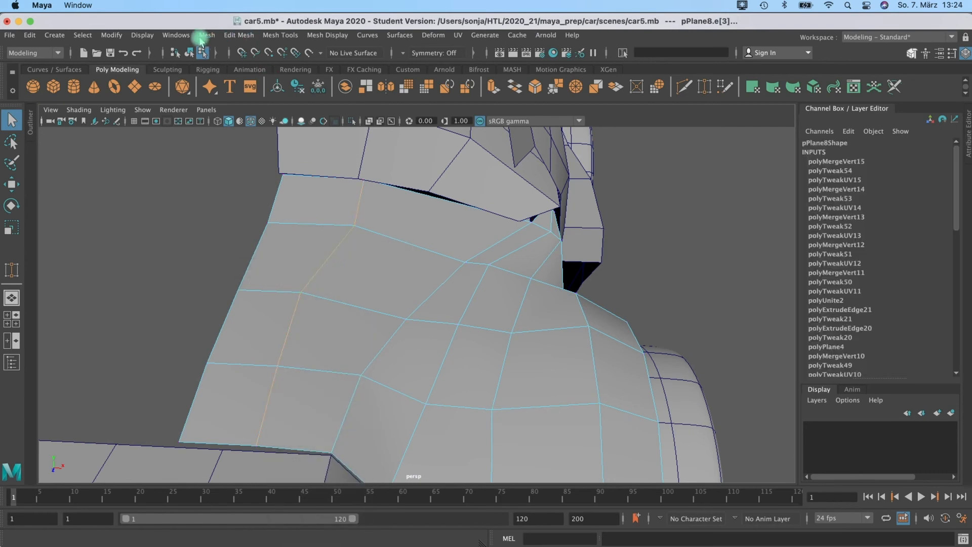
{"action": "left_click", "coordinate": [208, 35]}
{"action": "mouse_move", "coordinate": [239, 35]}
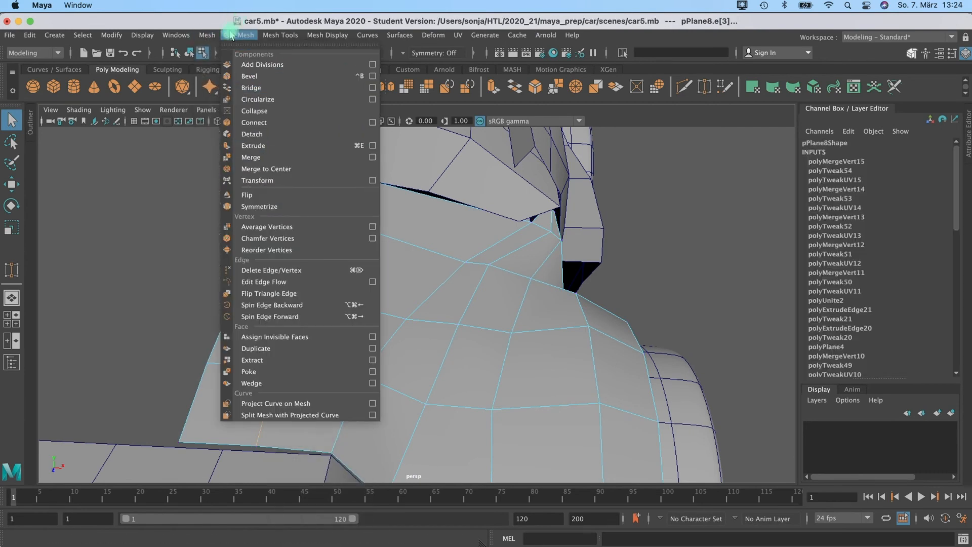
{"action": "mouse_move", "coordinate": [206, 35]}
{"action": "mouse_move", "coordinate": [290, 36]}
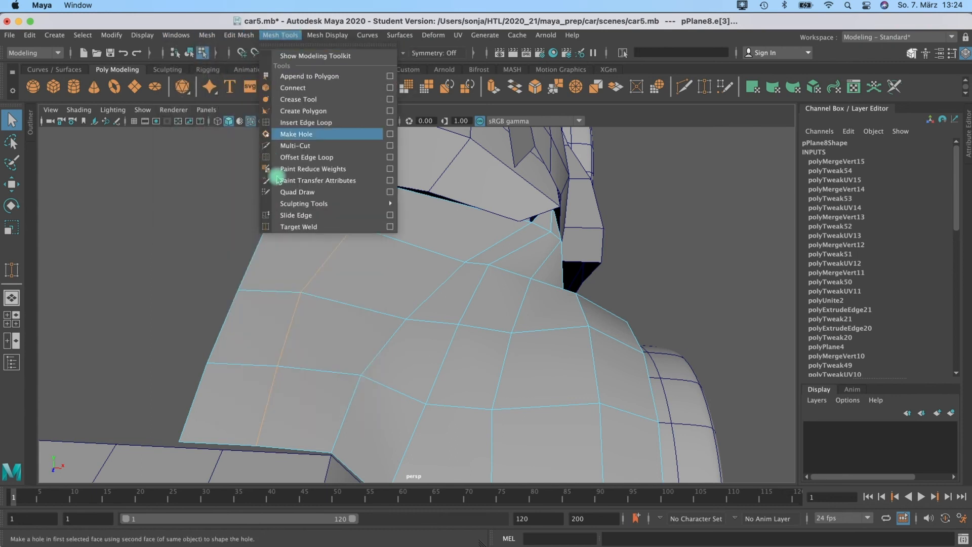
{"action": "left_click", "coordinate": [291, 226]}
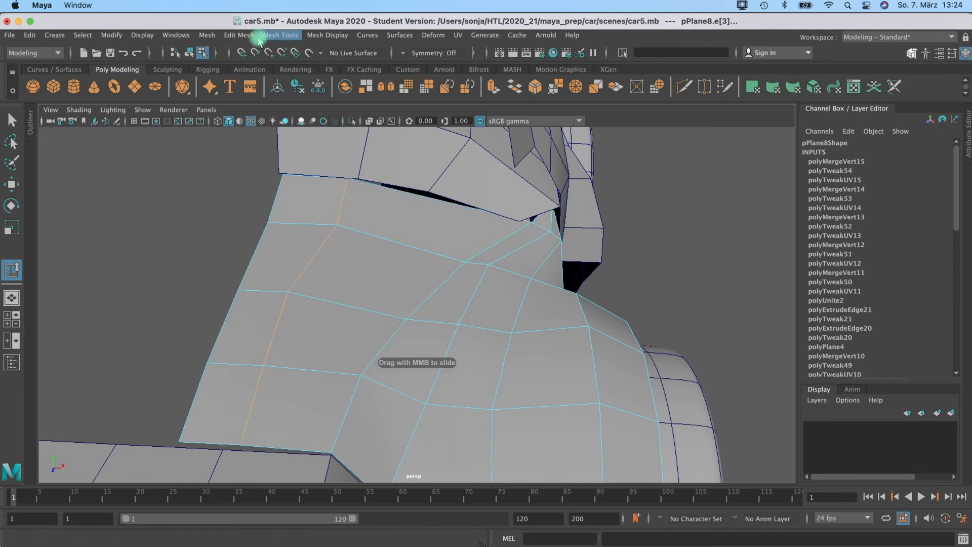
- Insert a lengthwise edge loop in the hood between the existing loop and the fender seam, and preview the mesh smoothed
{"action": "left_click", "coordinate": [239, 35]}
{"action": "mouse_move", "coordinate": [287, 36]}
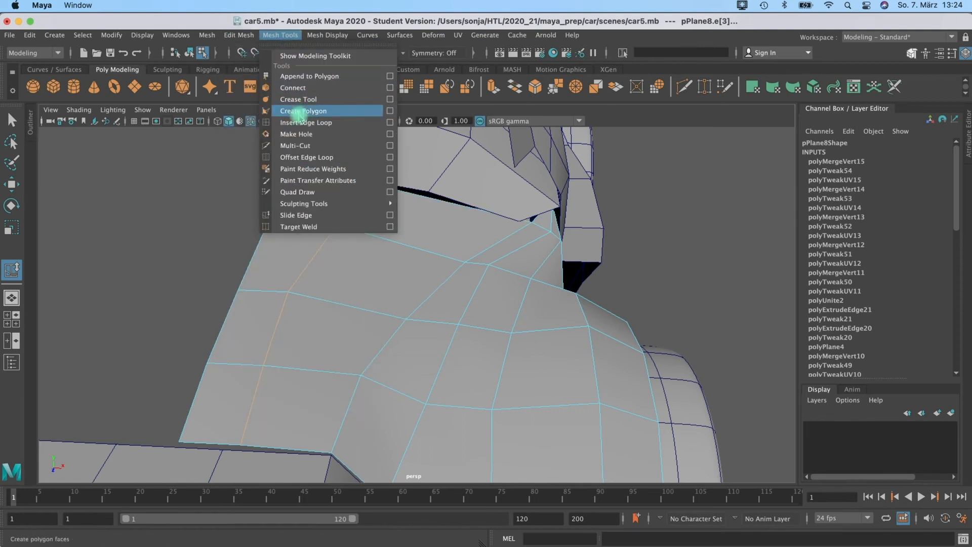
{"action": "left_click", "coordinate": [304, 122]}
{"action": "left_click", "coordinate": [396, 246]}
{"action": "left_click_drag", "start_coordinate": [446, 243], "coordinate": [476, 213], "text": "alt"}
{"action": "left_click", "coordinate": [10, 120]}
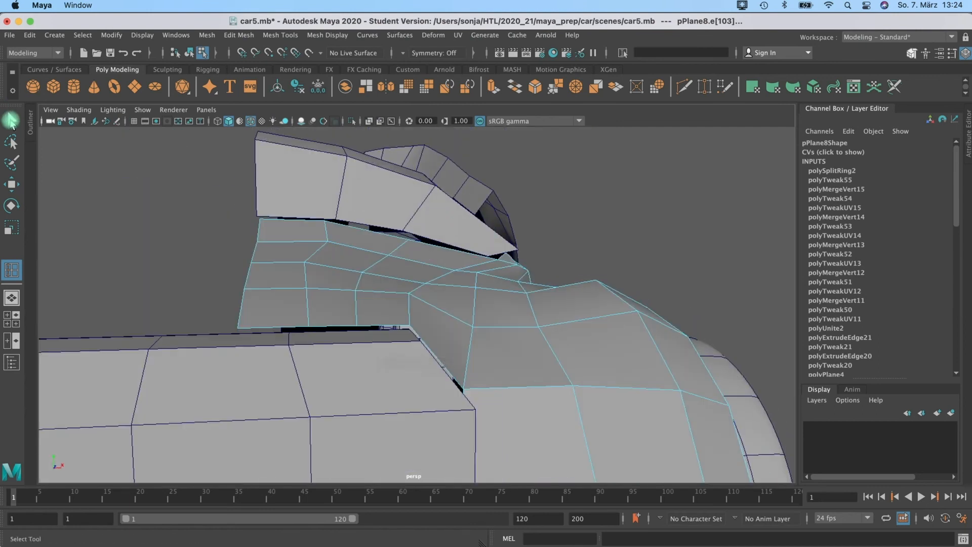
{"action": "key", "text": "3"}
{"action": "key", "text": "1"}
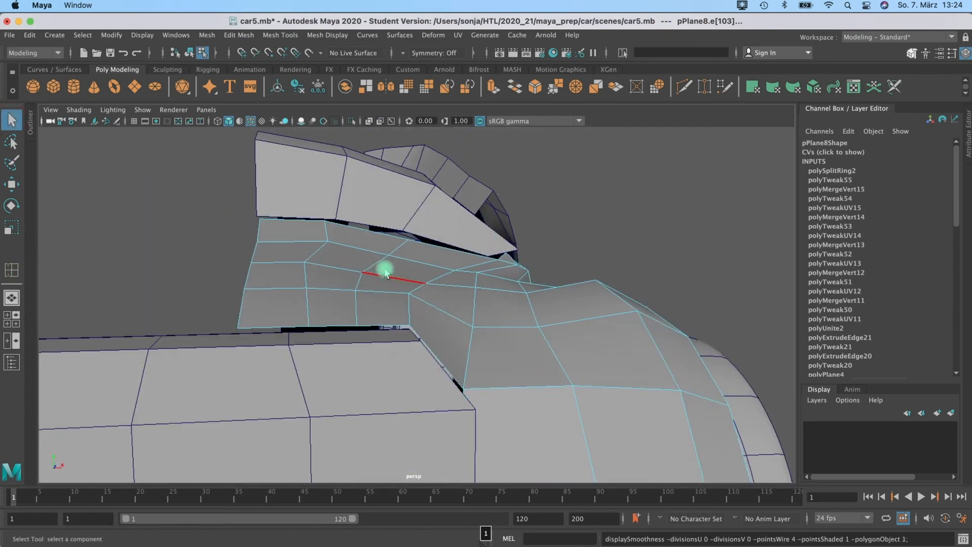
- Move the vertices at the hood's rear border to meet the edge of the adjoining panel
{"action": "left_click", "coordinate": [375, 264]}
{"action": "key", "text": "w"}
{"action": "left_click_drag", "start_coordinate": [391, 214], "coordinate": [443, 202]}
- Select the hood and fender mesh with the panel behind the hood and combine them into one mesh
{"action": "left_click", "coordinate": [340, 277]}
{"action": "right_click", "coordinate": [443, 202]}
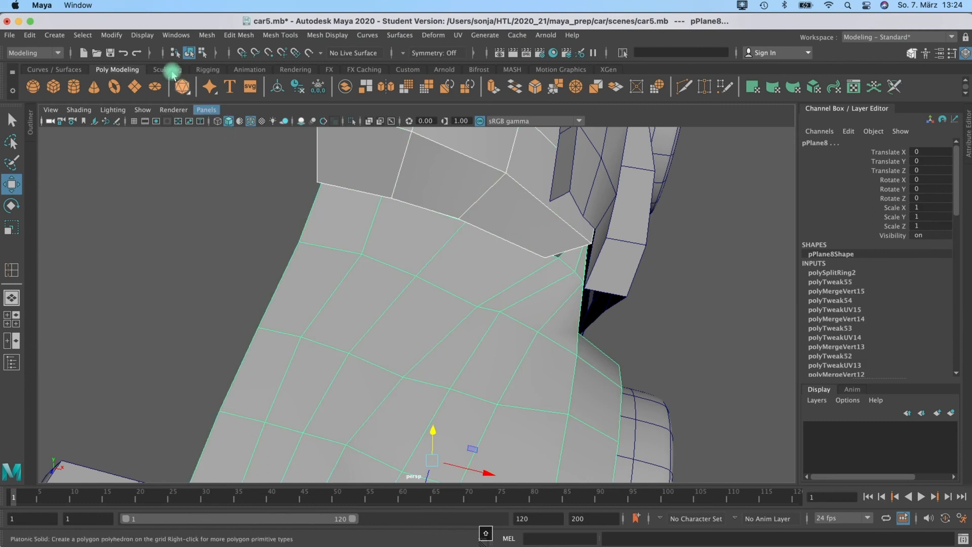
{"action": "left_click", "coordinate": [203, 34]}
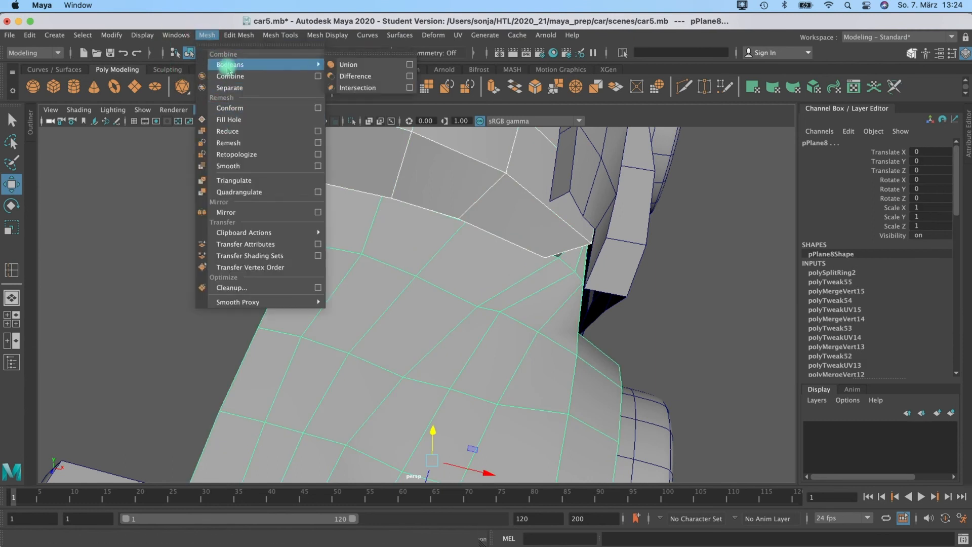
{"action": "left_click", "coordinate": [262, 80]}
- Weld the hood's rear border vertices to the matching vertices of the panel behind it with Target Weld
{"action": "right_click_drag", "start_coordinate": [406, 210], "coordinate": [350, 200]}
{"action": "left_click", "coordinate": [708, 89]}
{"action": "left_click_drag", "start_coordinate": [405, 181], "coordinate": [433, 157], "text": "alt"}
{"action": "left_click_drag", "start_coordinate": [300, 255], "coordinate": [526, 274], "text": "alt"}
{"action": "key", "text": "q"}
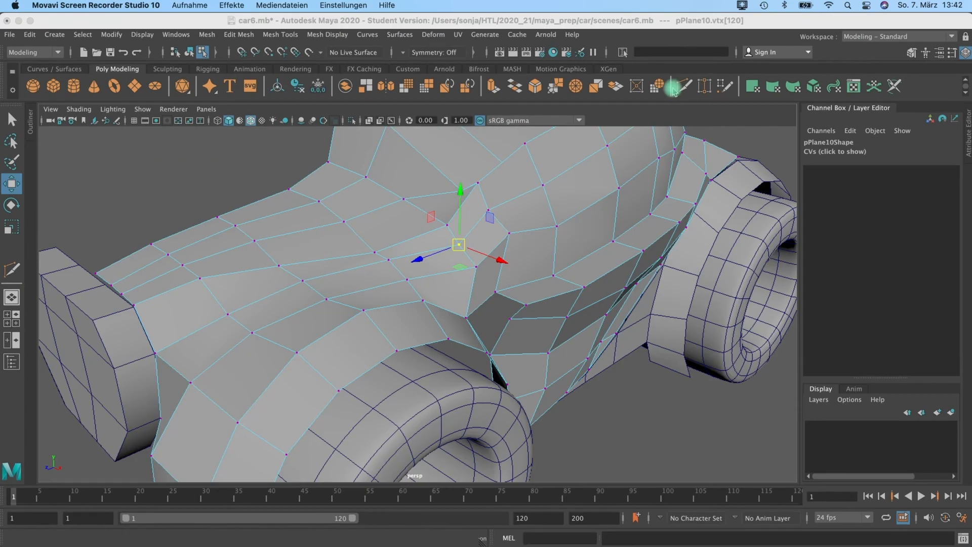
- Cut a new edge line across the fender with Multi-Cut, from the wheel arch seam to the side panel junction
{"action": "left_click", "coordinate": [674, 88]}
{"action": "key", "text": "q"}
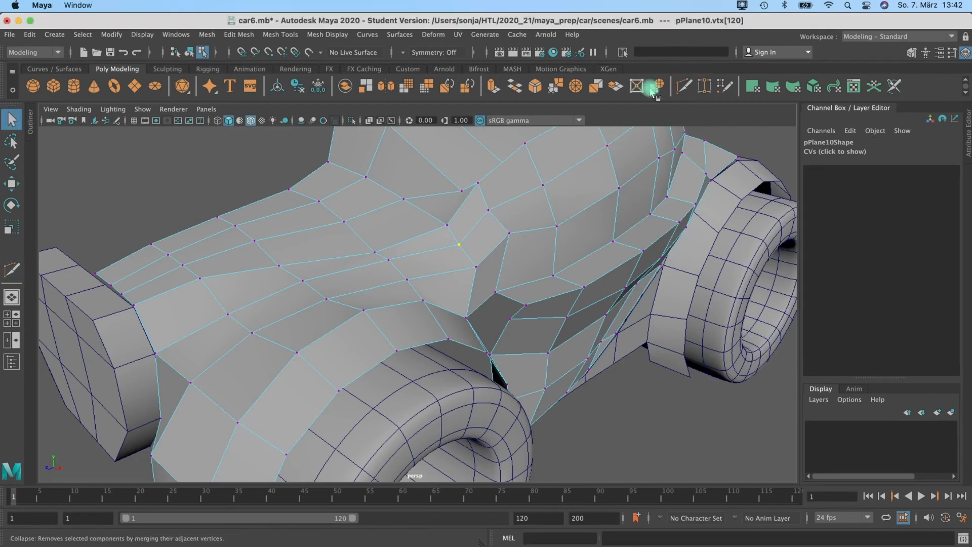
{"action": "left_click", "coordinate": [681, 94]}
{"action": "mouse_move", "coordinate": [478, 250]}
{"action": "left_mouse_down", "text": "alt"}
{"action": "mouse_move", "coordinate": [481, 226]}
{"action": "mouse_move", "coordinate": [503, 228]}
{"action": "mouse_move", "coordinate": [451, 222]}
{"action": "mouse_move", "coordinate": [478, 231]}
{"action": "left_mouse_up", "text": "alt"}
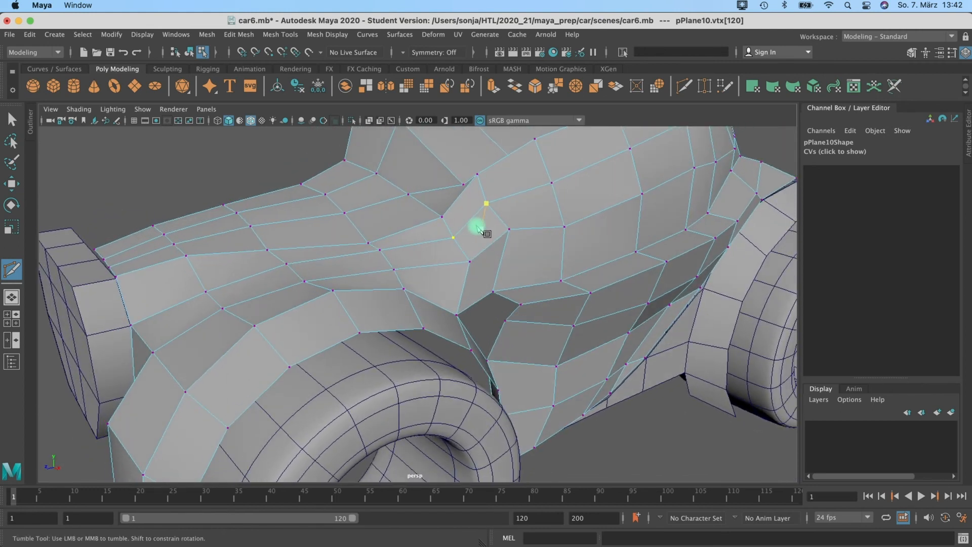
{"action": "mouse_move", "coordinate": [479, 177]}
{"action": "left_mouse_down", "text": "alt"}
{"action": "mouse_move", "coordinate": [514, 189]}
{"action": "mouse_move", "coordinate": [495, 186]}
{"action": "left_mouse_up", "text": "alt"}
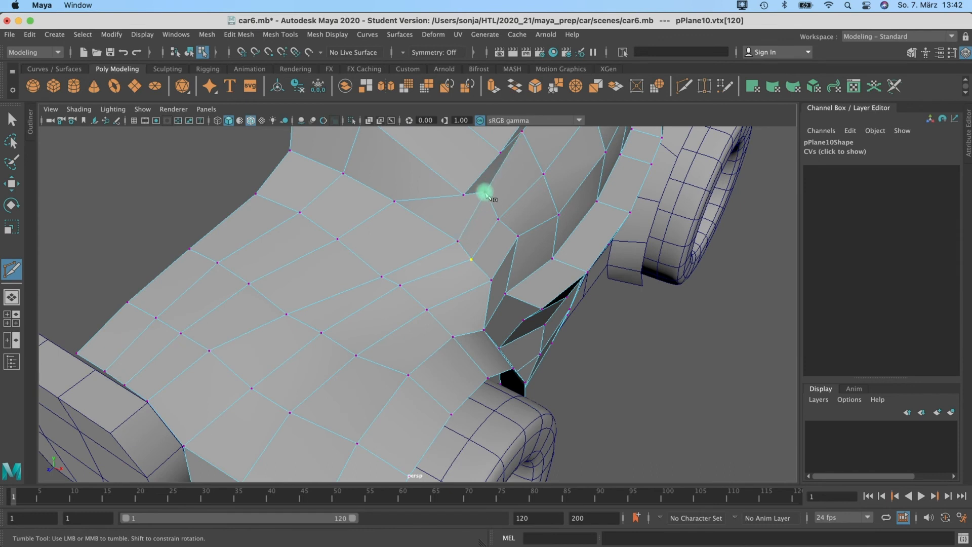
{"action": "left_click_drag", "start_coordinate": [412, 379], "coordinate": [421, 396], "text": "alt"}
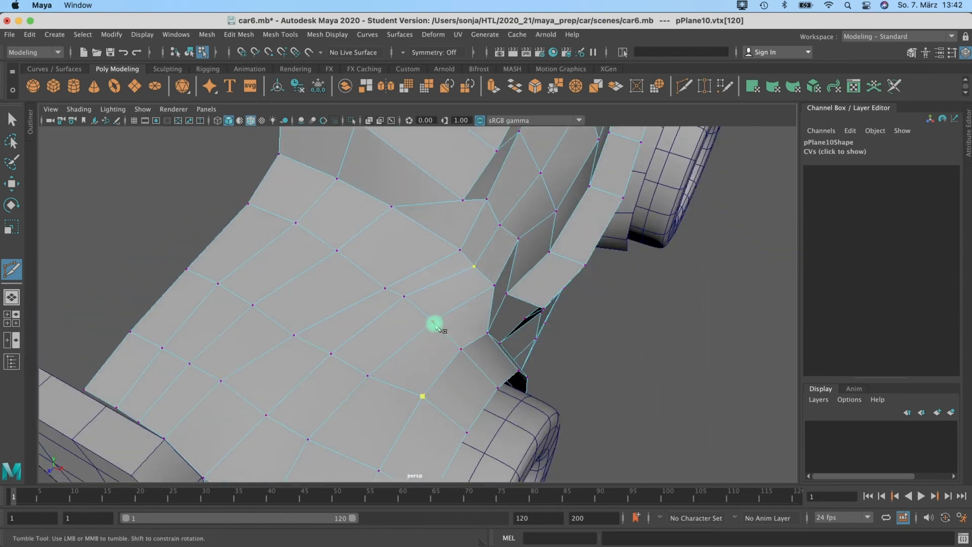
{"action": "left_click_drag", "start_coordinate": [458, 276], "coordinate": [471, 217], "text": "alt"}
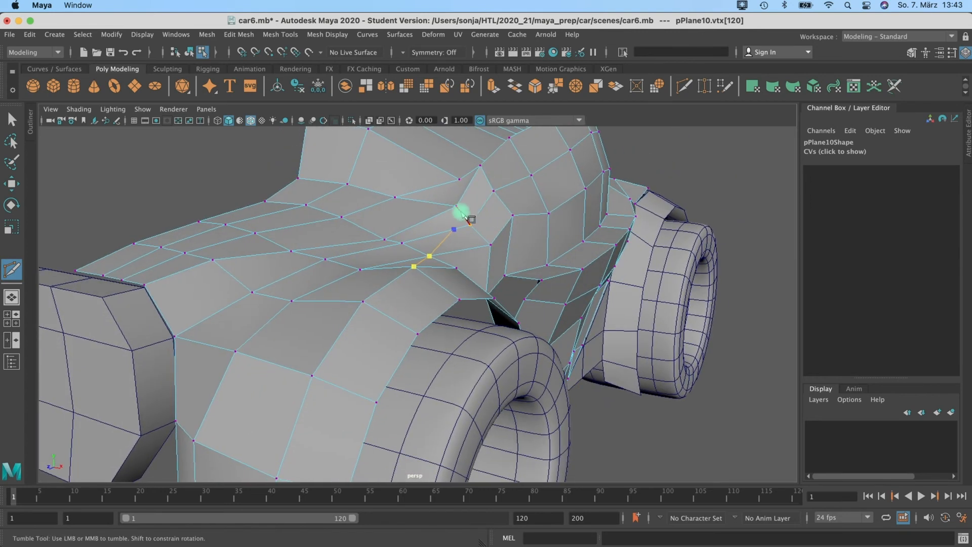
{"action": "key", "text": "Return"}
- Raise the vertices along the new cut on the fender above the front wheel arch
{"action": "left_click_drag", "start_coordinate": [512, 159], "coordinate": [488, 191], "text": "alt"}
{"action": "left_click_drag", "start_coordinate": [358, 369], "coordinate": [223, 157], "text": "alt"}
{"action": "left_click_drag", "start_coordinate": [299, 229], "coordinate": [361, 246], "text": "alt"}
{"action": "left_click", "coordinate": [358, 237]}
{"action": "key", "text": "w"}
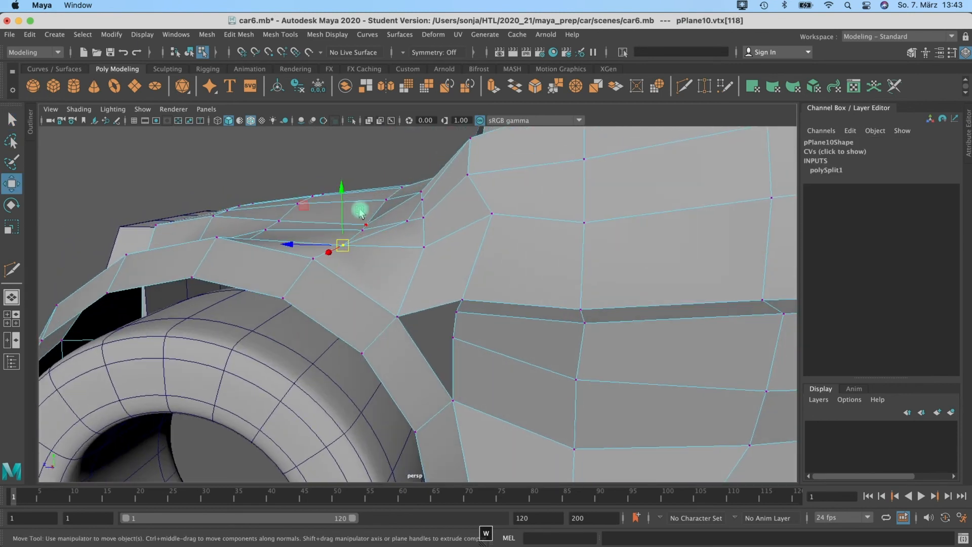
{"action": "left_click_drag", "start_coordinate": [340, 187], "coordinate": [416, 250]}
{"action": "left_click", "coordinate": [419, 250]}
{"action": "left_click_drag", "start_coordinate": [420, 199], "coordinate": [419, 176]}
{"action": "left_click", "coordinate": [442, 239]}
- Reposition the vertices where the hood, fender and side panel meet to even out the junction
{"action": "left_click_drag", "start_coordinate": [441, 233], "coordinate": [509, 266], "text": "alt"}
{"action": "left_click", "coordinate": [476, 254]}
{"action": "left_click", "coordinate": [508, 264]}
{"action": "right_click", "coordinate": [509, 265]}
{"action": "right_click", "coordinate": [502, 265]}
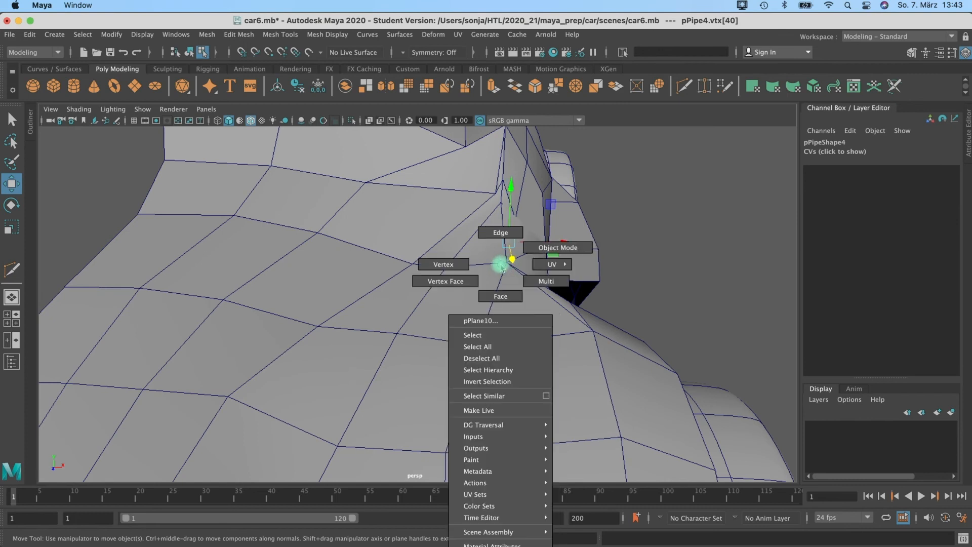
{"action": "left_click", "coordinate": [497, 261]}
{"action": "left_click", "coordinate": [505, 267]}
{"action": "left_click_drag", "start_coordinate": [506, 267], "coordinate": [552, 248], "text": "alt"}
{"action": "left_click", "coordinate": [490, 197]}
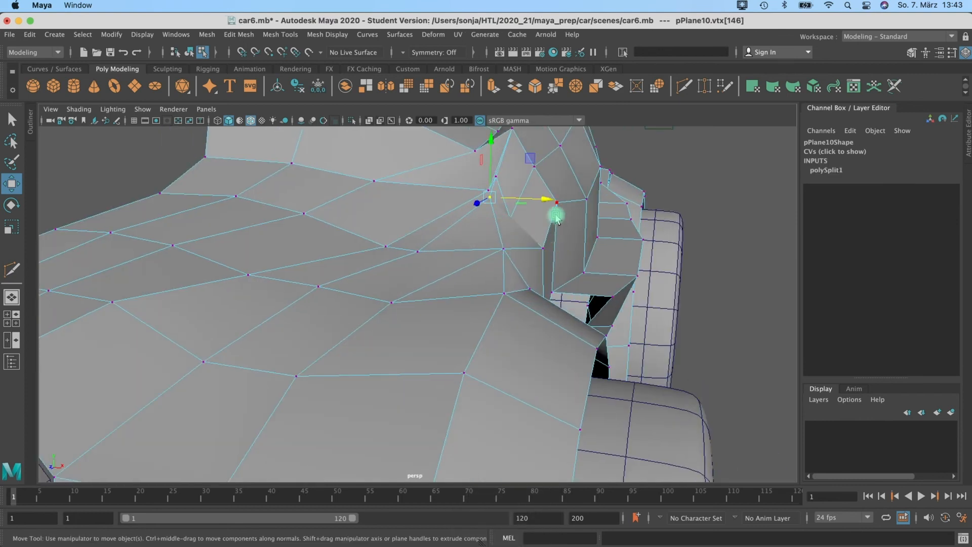
{"action": "left_click_drag", "start_coordinate": [550, 203], "coordinate": [581, 206]}
{"action": "left_click_drag", "start_coordinate": [505, 190], "coordinate": [439, 216], "text": "alt"}
{"action": "left_click_drag", "start_coordinate": [554, 201], "coordinate": [456, 296]}
{"action": "left_click", "coordinate": [493, 248]}
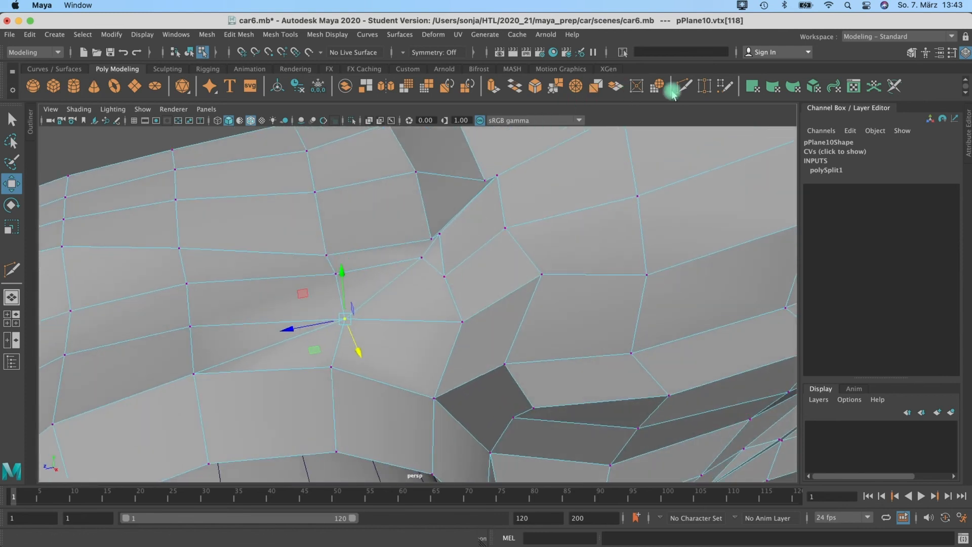
- Cut a new edge with Multi-Cut from the hood's rear corner vertex across the adjacent edge to the next hood vertex
{"action": "key", "text": "y"}
{"action": "left_click", "coordinate": [505, 229]}
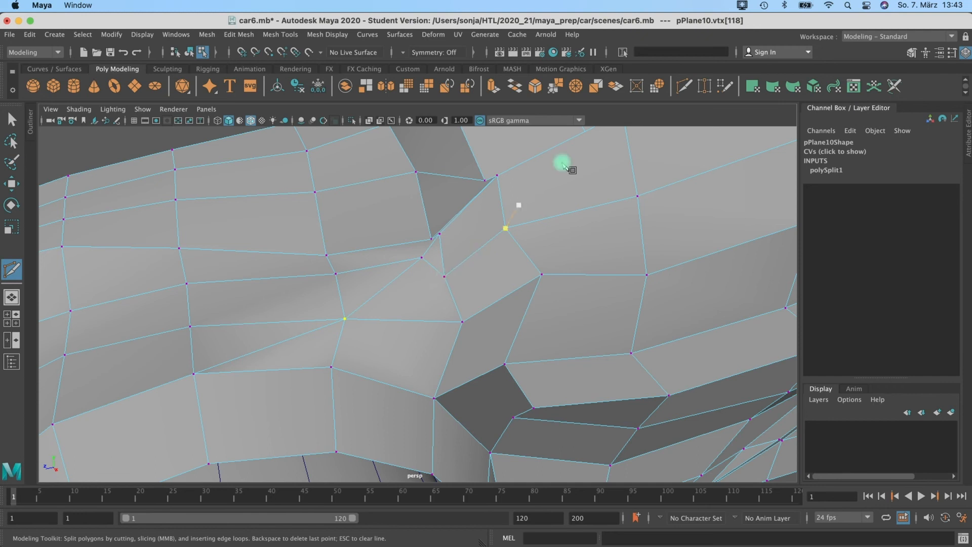
{"action": "left_click", "coordinate": [705, 87]}
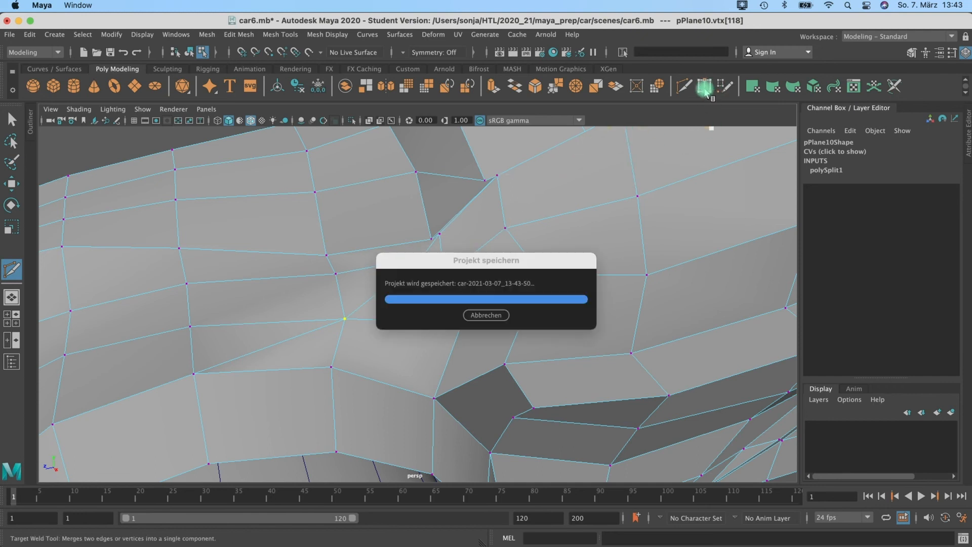
{"action": "left_click_drag", "start_coordinate": [418, 278], "coordinate": [409, 358], "text": "alt"}
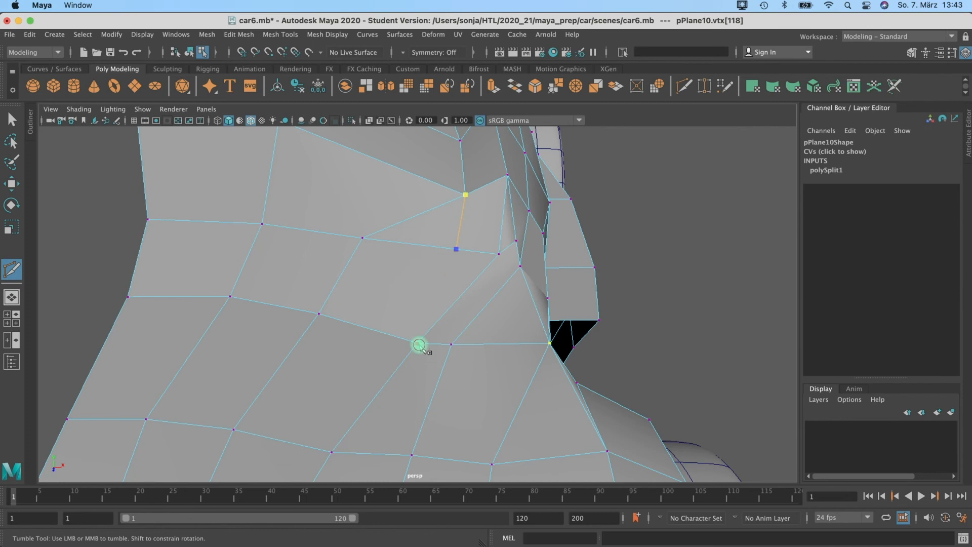
{"action": "key", "text": "Return"}
- Delete the redundant edges beside the new cut at the junction of the hood and side panel
{"action": "right_click_drag", "start_coordinate": [468, 246], "coordinate": [484, 218]}
{"action": "left_click_drag", "start_coordinate": [482, 255], "coordinate": [493, 260], "text": "alt"}
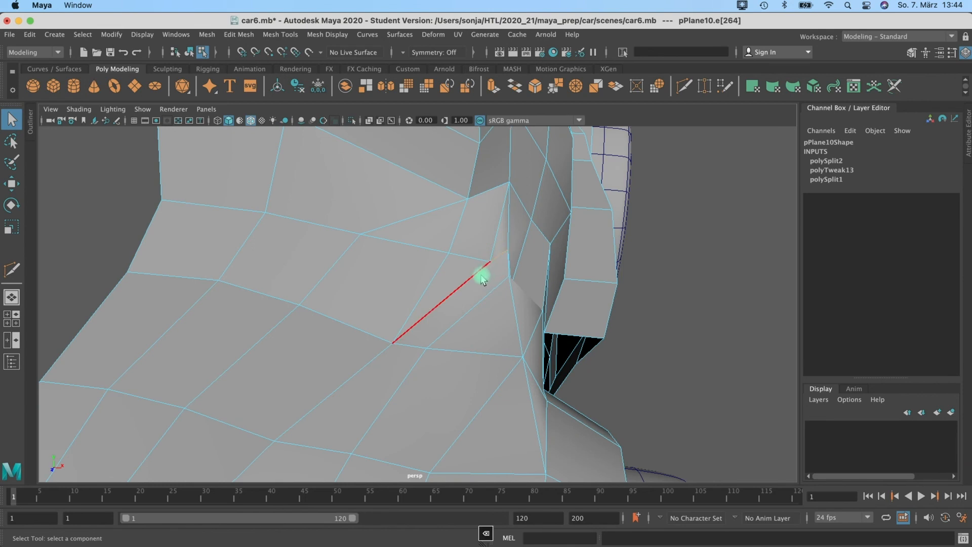
{"action": "key", "text": "Delete"}
{"action": "left_click", "coordinate": [477, 273]}
{"action": "key", "text": "Delete"}
{"action": "left_click", "coordinate": [505, 258]}
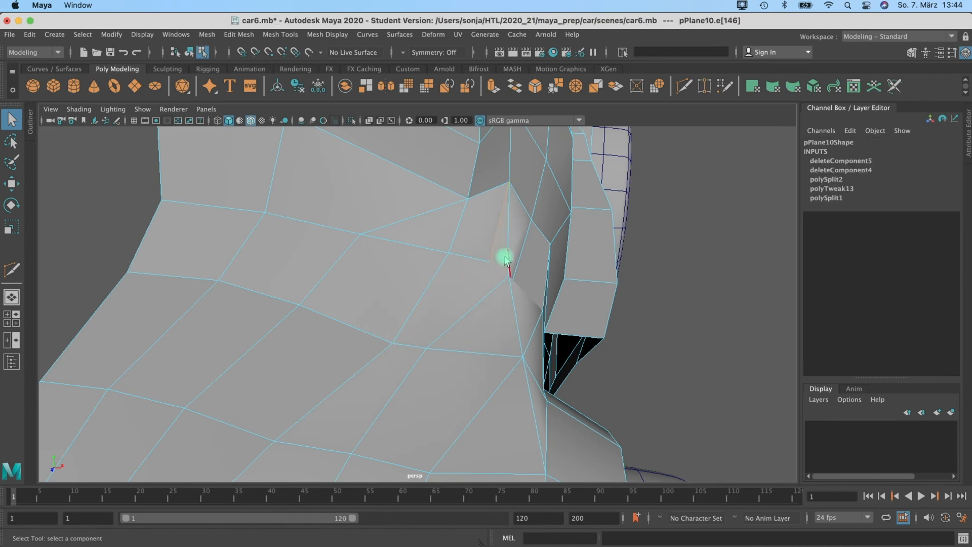
{"action": "key", "text": "Delete"}
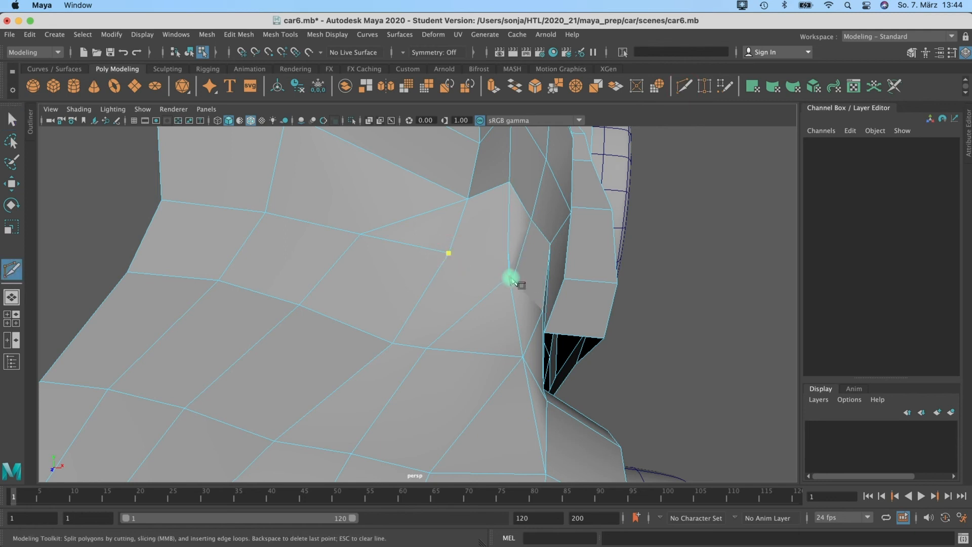
- Cut an edge from the new hood vertex to the side panel corner and weld the stray junction vertices with Target Weld
{"action": "left_click_drag", "start_coordinate": [552, 327], "coordinate": [438, 321], "text": "alt"}
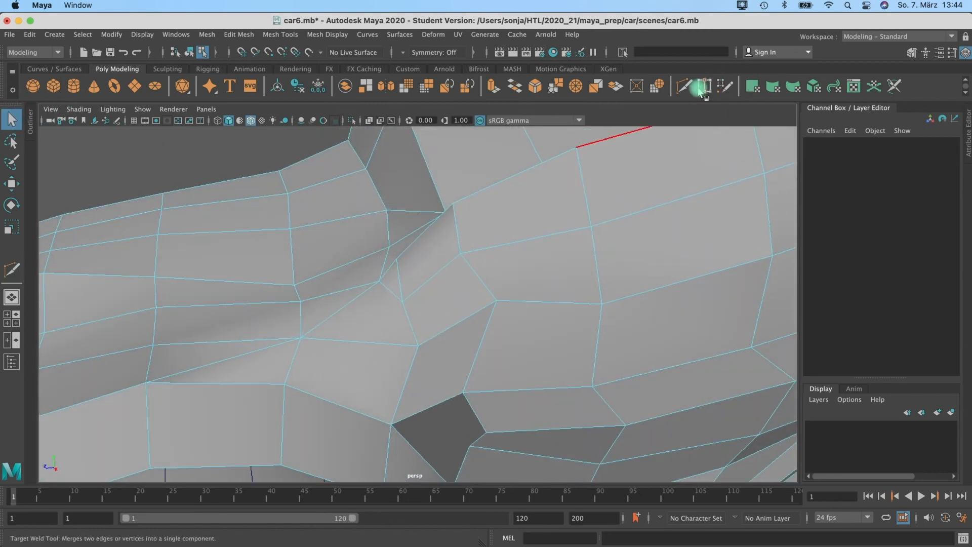
{"action": "right_click_drag", "start_coordinate": [403, 275], "coordinate": [360, 282]}
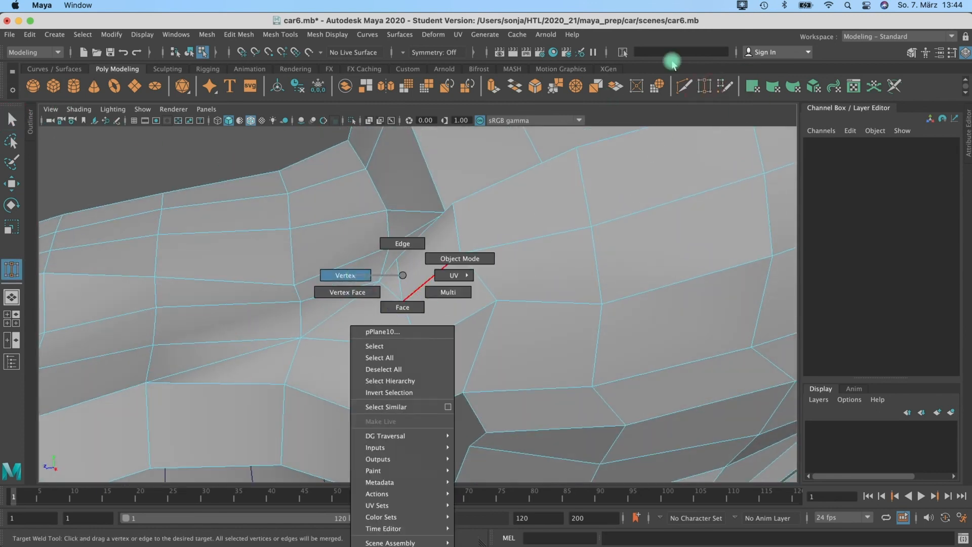
{"action": "left_click_drag", "start_coordinate": [398, 268], "coordinate": [475, 252]}
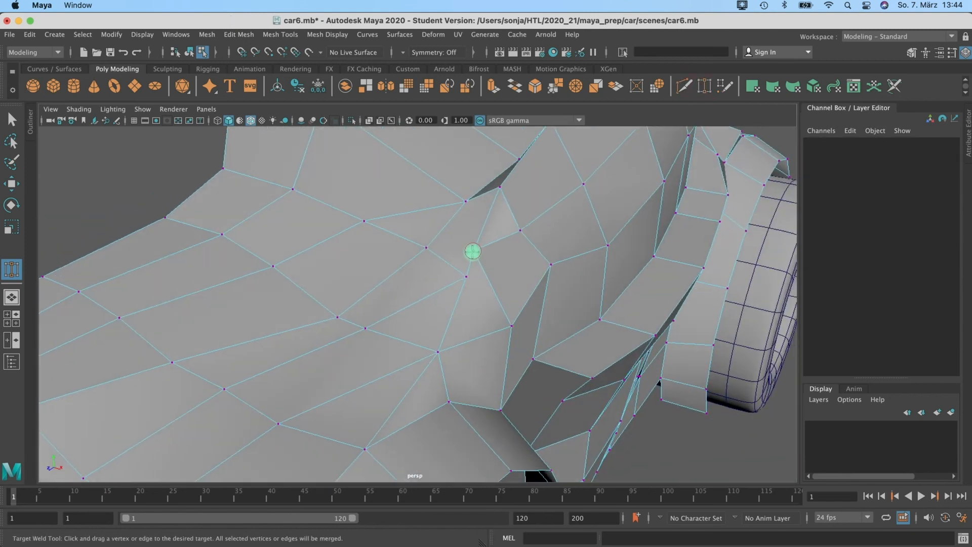
{"action": "left_click_drag", "start_coordinate": [525, 270], "coordinate": [492, 265], "text": "alt"}
- Cut an edge line with Multi-Cut from the wheel arch seam vertex across the fender towards the side panel
{"action": "left_click_drag", "start_coordinate": [467, 298], "coordinate": [431, 304], "text": "alt"}
{"action": "left_click_drag", "start_coordinate": [379, 365], "coordinate": [354, 367], "text": "alt"}
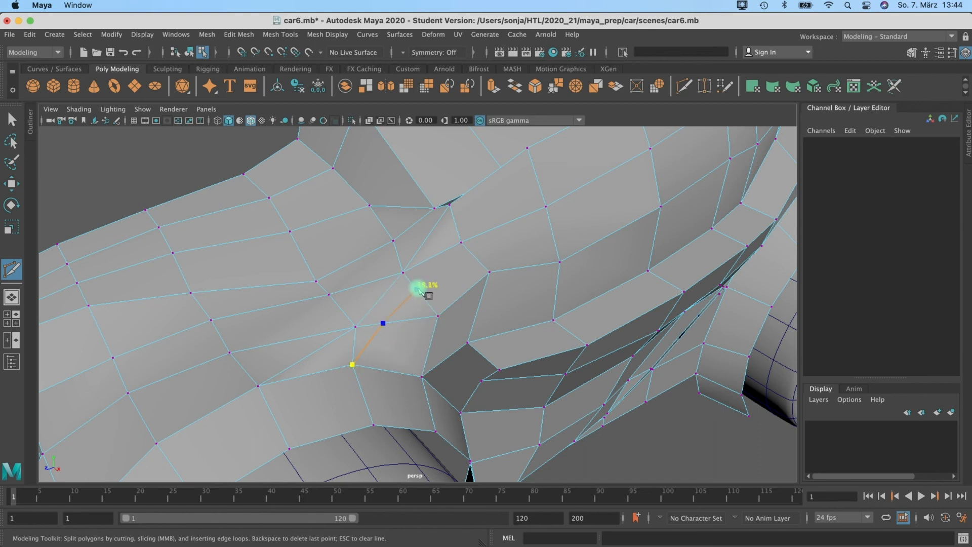
{"action": "key", "text": "Return"}
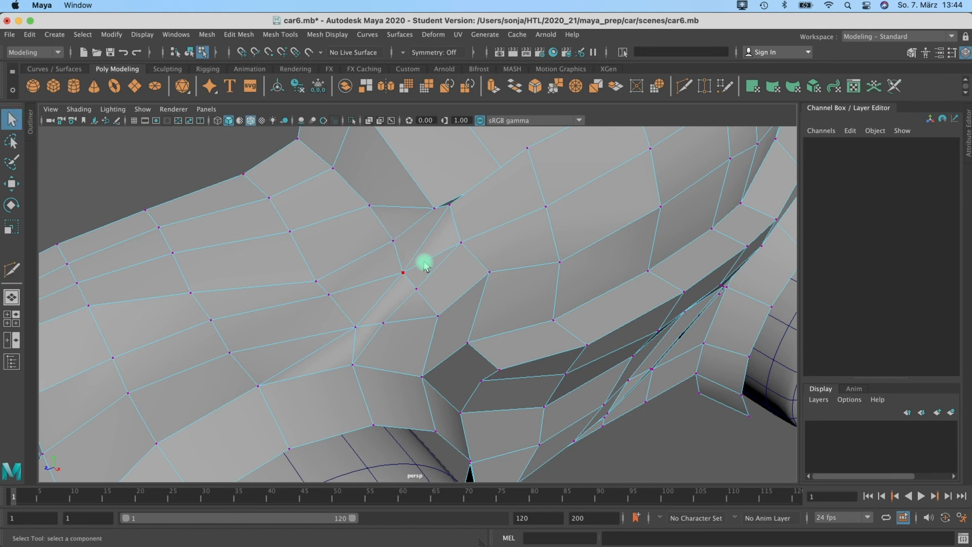
- Delete the superfluous edges next to the new cut between the fender and side panel
{"action": "right_click", "coordinate": [426, 263]}
{"action": "left_click", "coordinate": [428, 258]}
{"action": "key", "text": "BackSpace"}
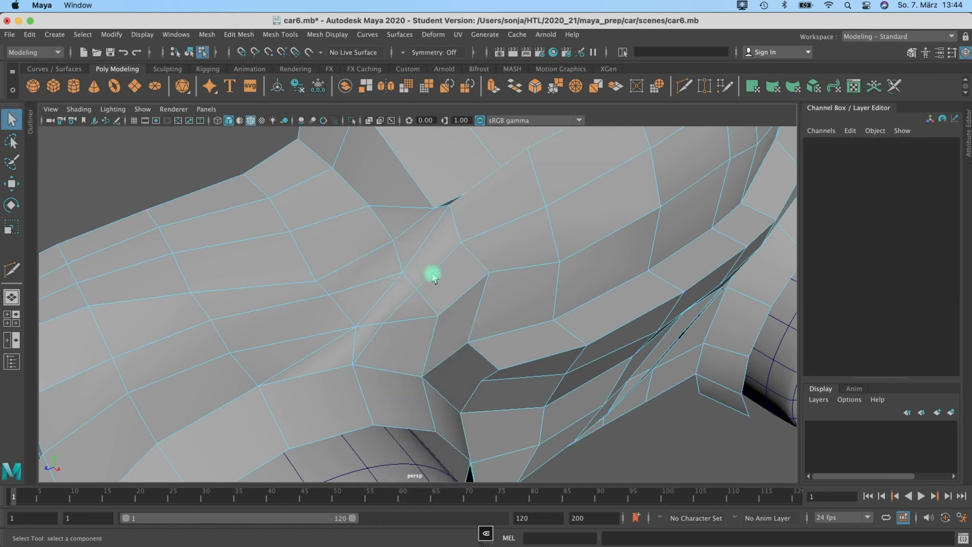
{"action": "left_click_drag", "start_coordinate": [391, 350], "coordinate": [368, 315], "text": "alt"}
{"action": "left_click", "coordinate": [394, 324]}
{"action": "key", "text": "BackSpace"}
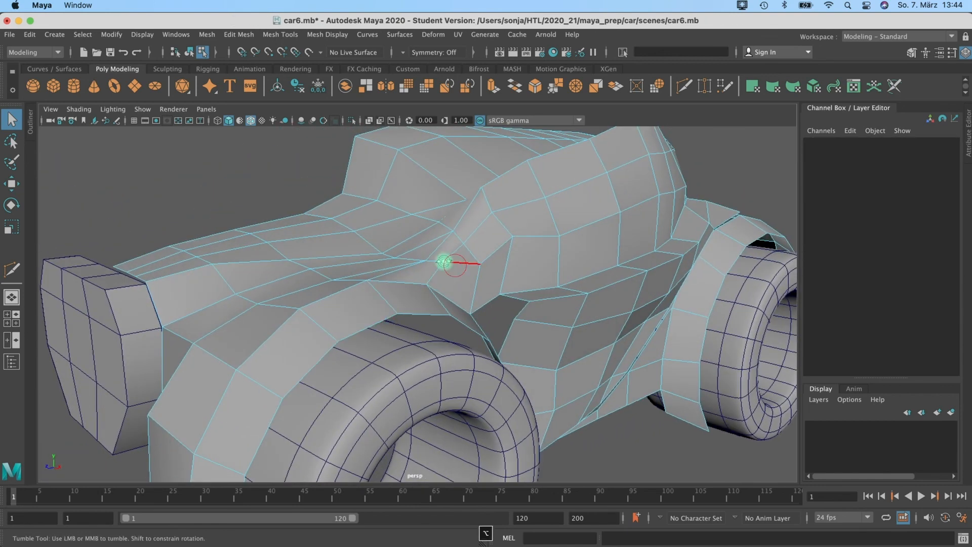
- Raise two vertices on the hood edge above the front wheel arch along Y to follow the side-view sketch
{"action": "scroll", "coordinate": [386, 261], "scroll_direction": "up", "scroll_amount": 5}
{"action": "mouse_move", "coordinate": [375, 247]}
{"action": "right_mouse_down"}
{"action": "mouse_move", "coordinate": [344, 239]}
{"action": "mouse_move", "coordinate": [366, 248]}
{"action": "right_mouse_up"}
{"action": "left_click", "coordinate": [416, 224], "text": "shift"}
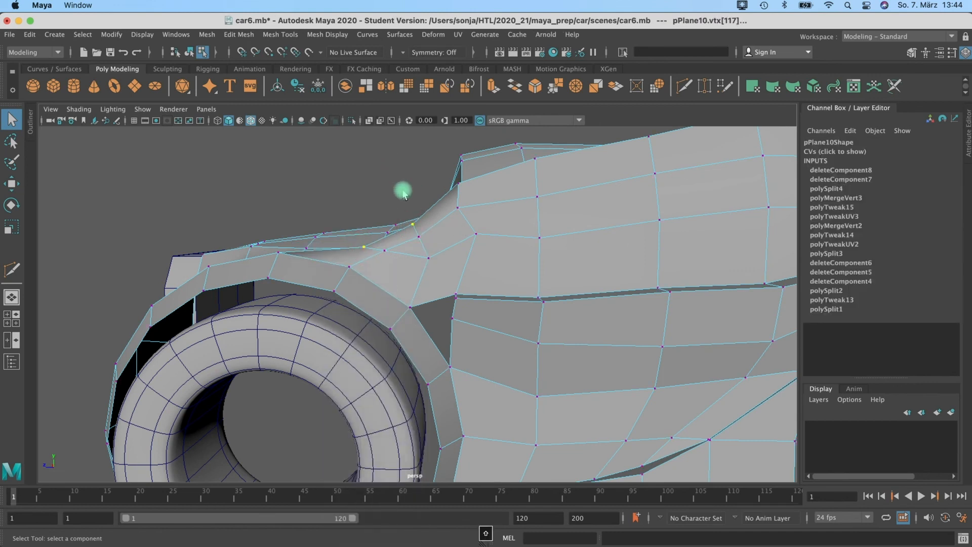
{"action": "key", "text": "w"}
{"action": "key", "text": "space"}
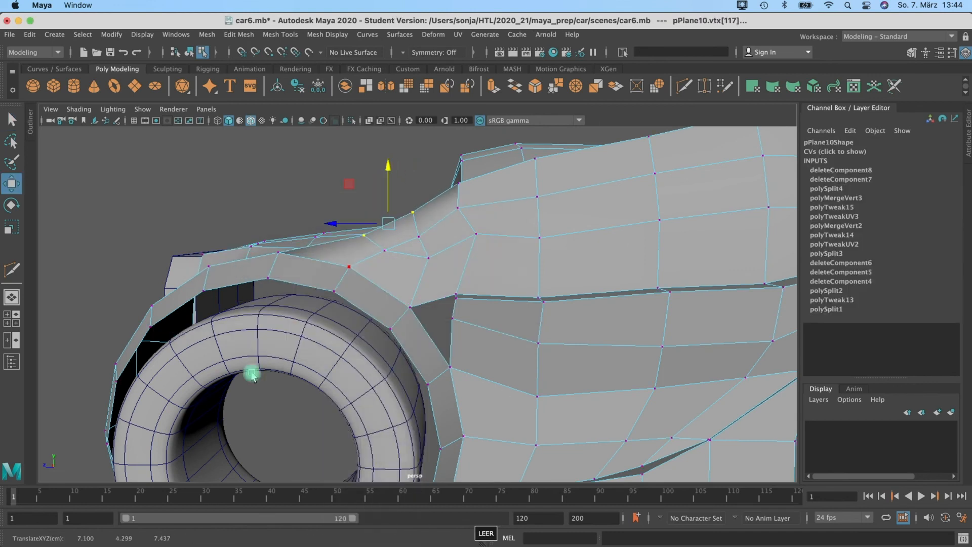
{"action": "left_click_drag", "start_coordinate": [549, 382], "coordinate": [550, 375]}
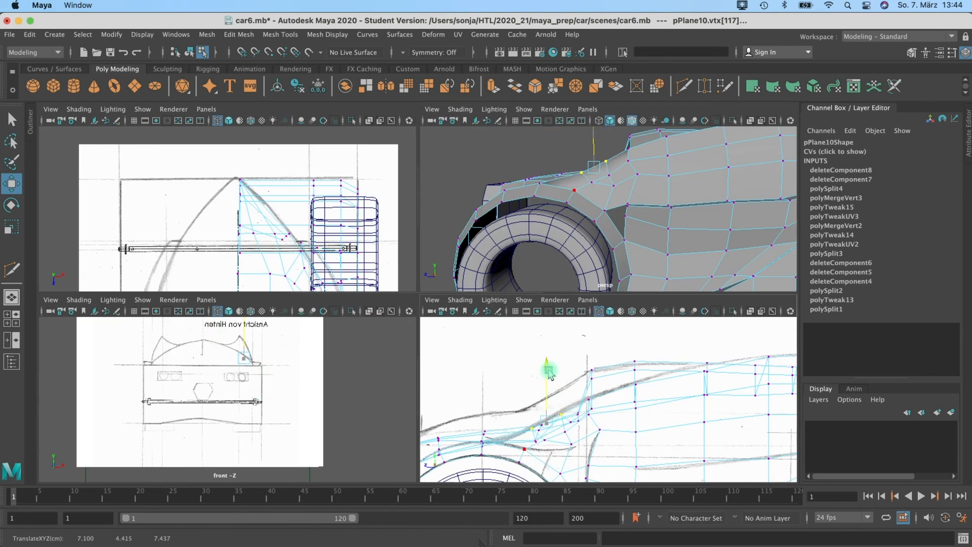
- Show the body in smooth preview and inspect the transition between hood, fender and side panel
{"action": "left_click_drag", "start_coordinate": [564, 212], "coordinate": [701, 200], "text": "alt"}
{"action": "key", "text": "space"}
{"action": "key", "text": "3"}
{"action": "left_click_drag", "start_coordinate": [603, 237], "coordinate": [490, 249], "text": "alt"}
{"action": "left_click", "coordinate": [276, 198]}
{"action": "right_click_drag", "start_coordinate": [490, 250], "coordinate": [507, 212]}
{"action": "left_click_drag", "start_coordinate": [347, 178], "coordinate": [435, 323], "text": "alt"}
{"action": "left_click", "coordinate": [523, 311]}
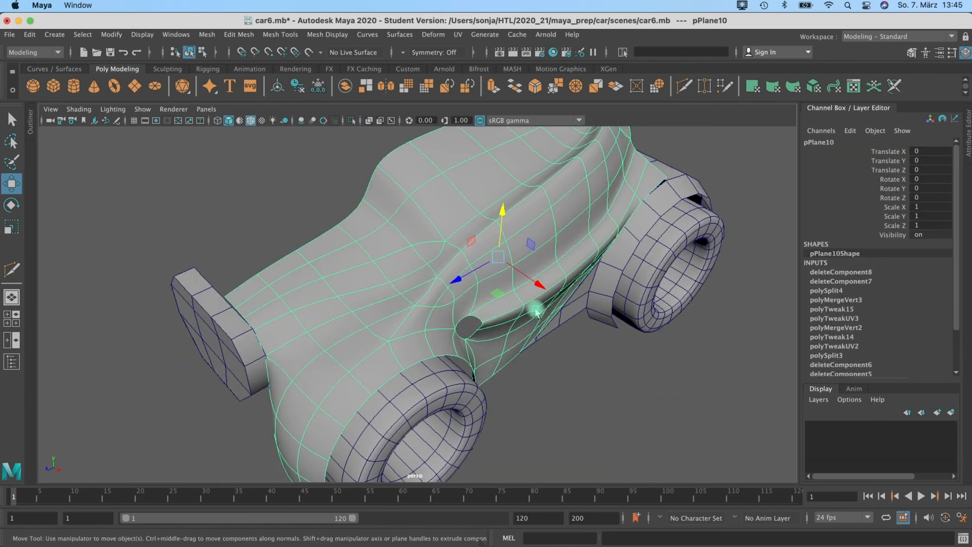
- Fill the hole between the front fender and the side panel with Fill Hole
{"action": "left_click_drag", "start_coordinate": [535, 312], "coordinate": [475, 319], "text": "alt"}
{"action": "right_click_drag", "start_coordinate": [465, 276], "coordinate": [467, 256]}
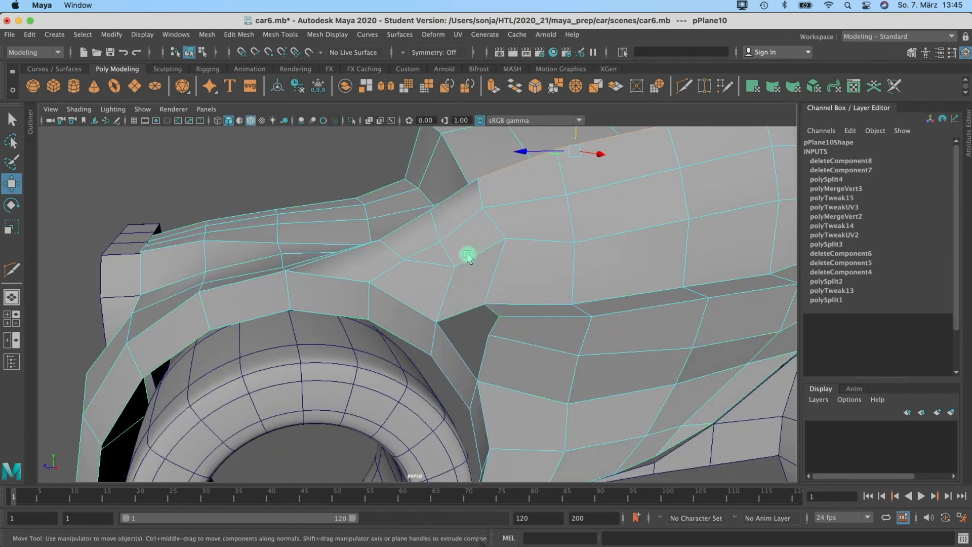
{"action": "left_click_drag", "start_coordinate": [465, 324], "coordinate": [555, 317], "text": "alt"}
{"action": "left_click", "coordinate": [206, 35]}
{"action": "left_click", "coordinate": [240, 123]}
- Cut an edge with Multi-Cut across the filled face between the front wheel arch and the side panel
{"action": "right_click_drag", "start_coordinate": [555, 275], "coordinate": [546, 311]}
{"action": "right_click_drag", "start_coordinate": [516, 278], "coordinate": [517, 278]}
{"action": "left_click_drag", "start_coordinate": [517, 279], "coordinate": [513, 126], "text": "alt"}
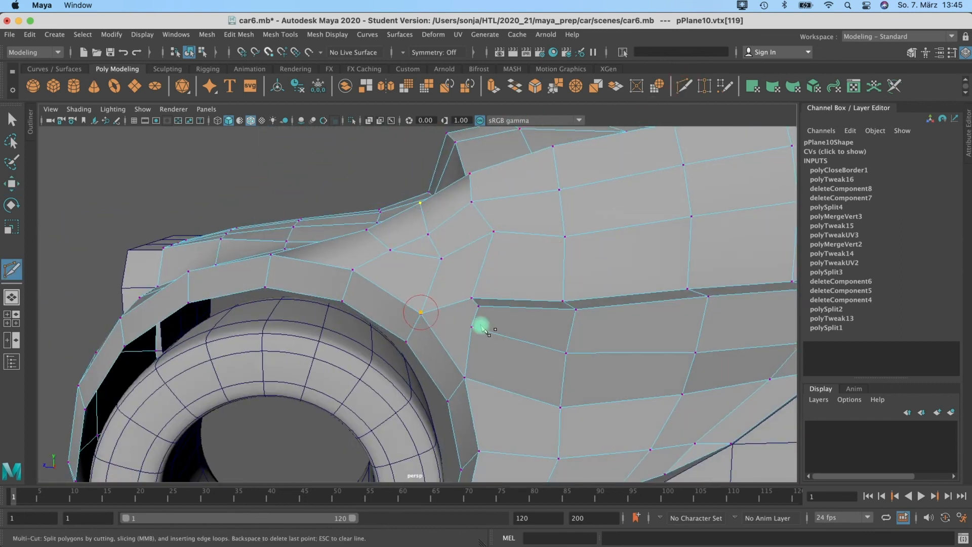
{"action": "left_click_drag", "start_coordinate": [476, 333], "coordinate": [503, 356], "text": "alt"}
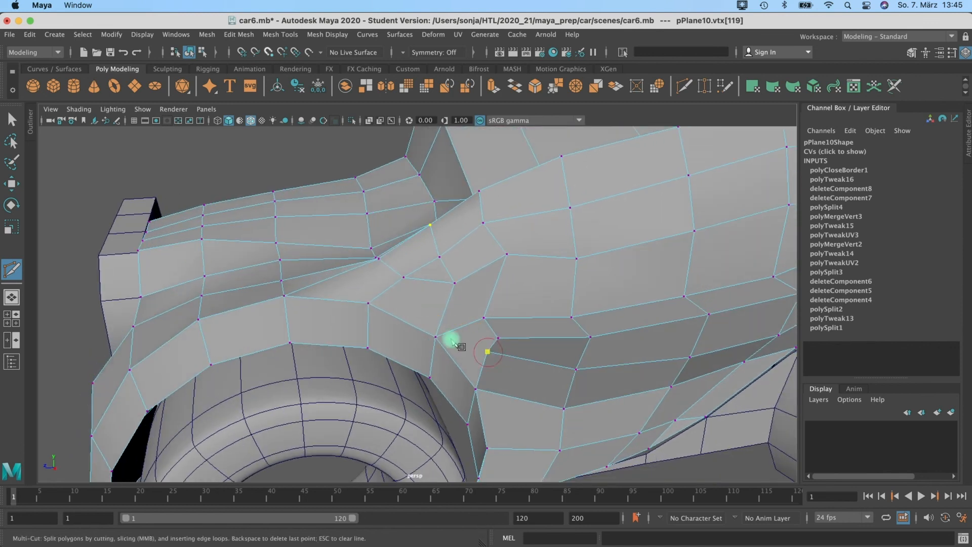
{"action": "left_click_drag", "start_coordinate": [495, 373], "coordinate": [210, 191], "text": "alt"}
{"action": "left_click", "coordinate": [13, 121]}
- Compare the filled front junction in cage, unsmoothed and smooth preview display
{"action": "left_click", "coordinate": [653, 385]}
{"action": "left_click_drag", "start_coordinate": [654, 385], "coordinate": [496, 269], "text": "alt"}
{"action": "key", "text": "2"}
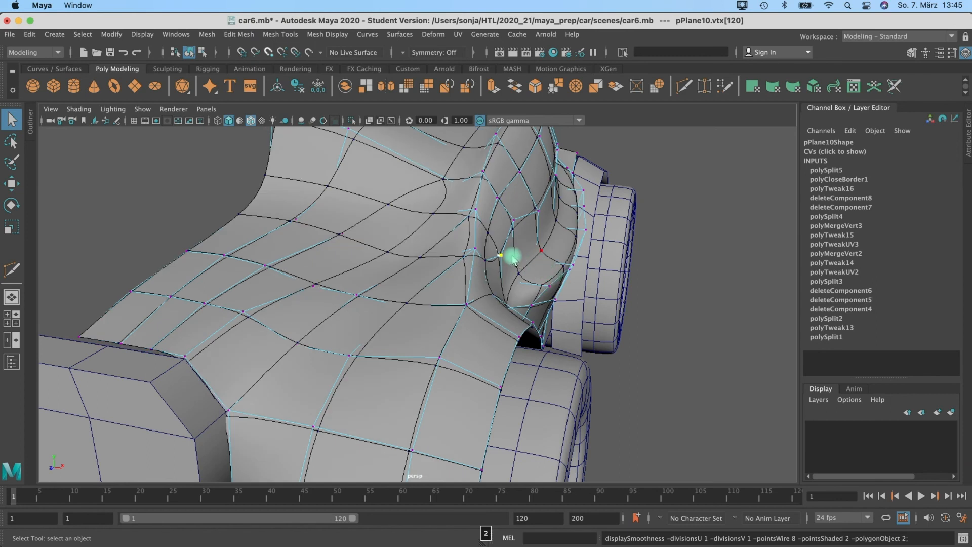
{"action": "key", "text": "1"}
{"action": "left_click_drag", "start_coordinate": [521, 268], "coordinate": [450, 381], "text": "alt"}
{"action": "key", "text": "3"}
{"action": "scroll", "coordinate": [451, 381], "scroll_direction": "down", "scroll_amount": 5}
- Move the vertex at the front end of the side panel's crease along the X axis
{"action": "left_click_drag", "start_coordinate": [517, 334], "coordinate": [514, 276], "text": "alt"}
{"action": "right_click", "coordinate": [514, 276]}
{"action": "right_click_drag", "start_coordinate": [549, 252], "coordinate": [551, 255]}
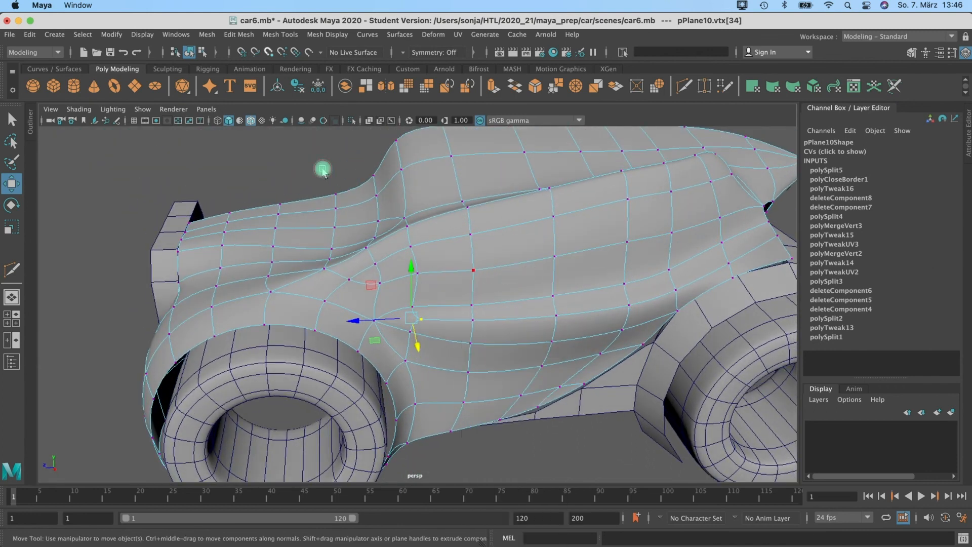
{"action": "left_click", "coordinate": [322, 169]}
- Turn off Wireframe on Shaded and view the gap between the side panel and the rear fender
{"action": "scroll", "coordinate": [549, 330], "scroll_direction": "down", "scroll_amount": 5}
{"action": "left_click", "coordinate": [81, 110]}
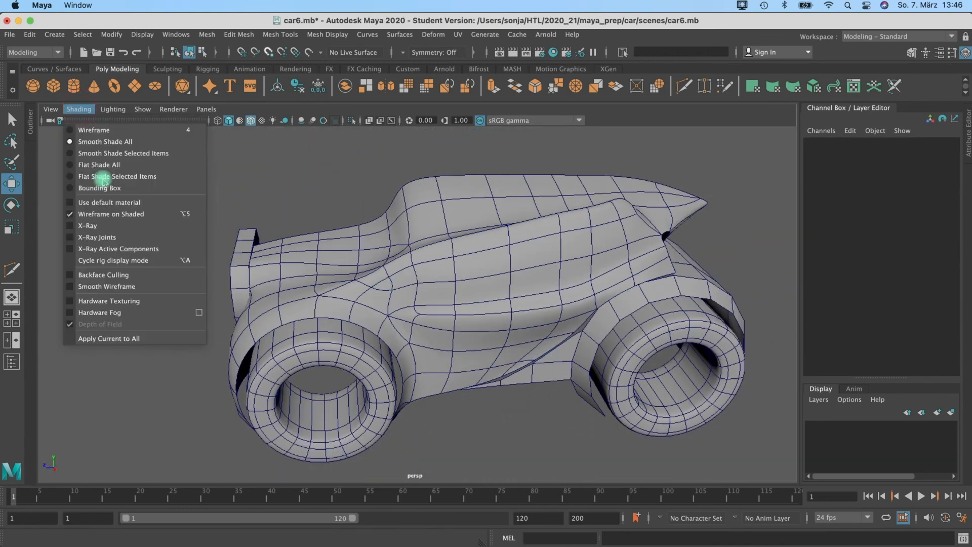
{"action": "left_click", "coordinate": [111, 214]}
{"action": "left_click", "coordinate": [556, 439]}
{"action": "mouse_move", "coordinate": [555, 439]}
{"action": "left_mouse_down", "text": "alt"}
{"action": "mouse_move", "coordinate": [649, 381]}
{"action": "mouse_move", "coordinate": [554, 451]}
{"action": "mouse_move", "coordinate": [571, 412]}
{"action": "mouse_move", "coordinate": [490, 287]}
{"action": "mouse_move", "coordinate": [439, 278]}
{"action": "mouse_move", "coordinate": [354, 343]}
{"action": "mouse_move", "coordinate": [559, 338]}
{"action": "mouse_move", "coordinate": [551, 275]}
{"action": "mouse_move", "coordinate": [478, 278]}
{"action": "left_mouse_up", "text": "alt"}
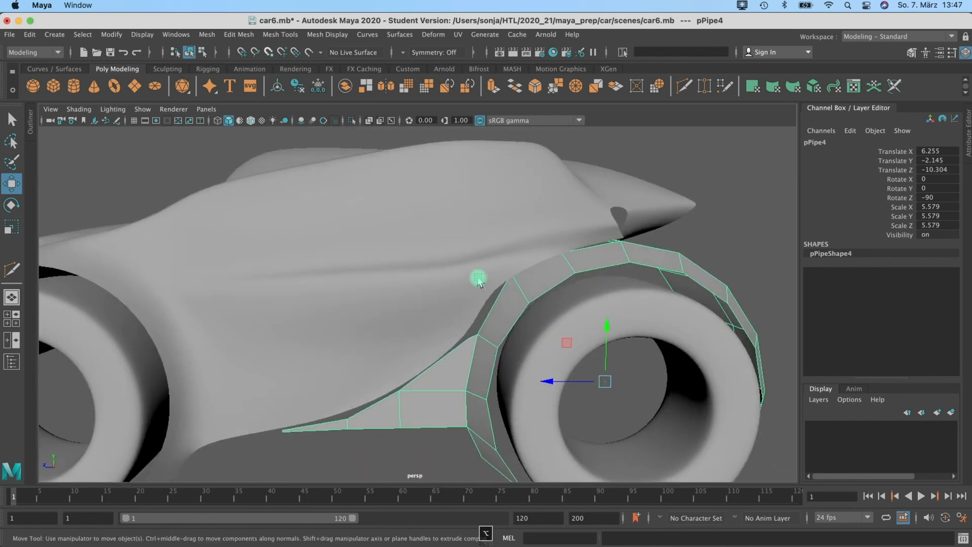
- Display the body unsmoothed and combine it with the rear fender into one mesh
{"action": "left_click", "coordinate": [386, 268]}
{"action": "left_click_drag", "start_coordinate": [386, 268], "coordinate": [407, 324], "text": "alt"}
{"action": "key", "text": "3"}
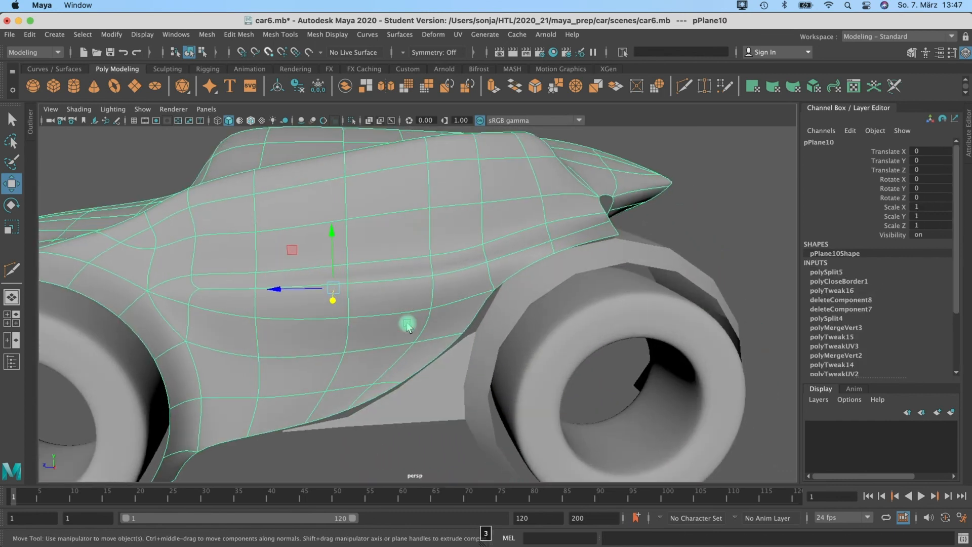
{"action": "key", "text": "1"}
{"action": "right_click_drag", "start_coordinate": [505, 275], "coordinate": [530, 293]}
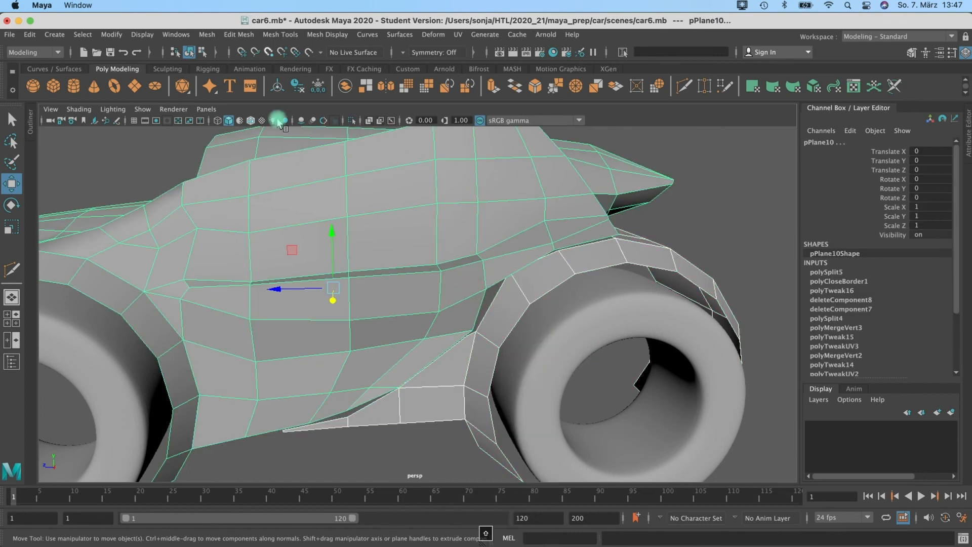
{"action": "left_click", "coordinate": [211, 35]}
{"action": "left_click", "coordinate": [223, 76]}
- Weld border vertices along the seam between the side panel and the rear fender with Target Weld
{"action": "left_click_drag", "start_coordinate": [557, 264], "coordinate": [521, 256], "text": "alt"}
{"action": "scroll", "coordinate": [521, 256], "scroll_direction": "up", "scroll_amount": 4}
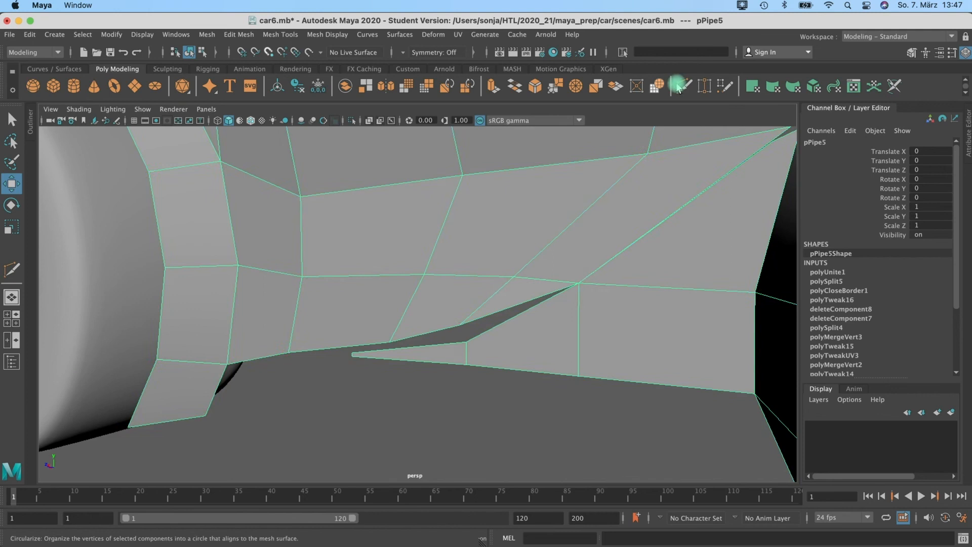
{"action": "left_click", "coordinate": [704, 86]}
{"action": "left_click_drag", "start_coordinate": [594, 283], "coordinate": [555, 235], "text": "alt"}
{"action": "left_click_drag", "start_coordinate": [555, 234], "coordinate": [446, 273]}
{"action": "key", "text": "q"}
{"action": "left_click", "coordinate": [280, 35]}
{"action": "left_click", "coordinate": [293, 117]}
{"action": "left_click", "coordinate": [359, 255]}
{"action": "left_click_drag", "start_coordinate": [506, 284], "coordinate": [482, 267], "text": "alt"}
{"action": "left_click", "coordinate": [123, 53]}
- Delete a superfluous component at the rear fender seam and weld the neighbouring vertices with Target Weld
{"action": "key", "text": "q"}
{"action": "left_click", "coordinate": [401, 283]}
{"action": "key", "text": "Delete"}
{"action": "right_click_drag", "start_coordinate": [481, 267], "coordinate": [438, 264]}
{"action": "left_click", "coordinate": [397, 225]}
{"action": "key", "text": "w"}
{"action": "left_click_drag", "start_coordinate": [230, 245], "coordinate": [355, 273], "text": "alt"}
{"action": "left_click", "coordinate": [705, 86]}
{"action": "key", "text": "q"}
- Bridge the opposite border edges across the gap between the side panel and the rear fender
{"action": "left_click", "coordinate": [705, 86]}
{"action": "left_click", "coordinate": [11, 120]}
{"action": "left_click", "coordinate": [515, 86]}
{"action": "left_click", "coordinate": [367, 217]}
{"action": "left_click_drag", "start_coordinate": [456, 243], "coordinate": [378, 308], "text": "alt"}
{"action": "left_click", "coordinate": [372, 205], "text": "shift"}
{"action": "left_click", "coordinate": [515, 86]}
- Clean up the remaining vertices at the rear fender junction using Multi-Cut and Target Weld
{"action": "key", "text": "q"}
{"action": "left_click", "coordinate": [395, 253]}
{"action": "key", "text": "w"}
{"action": "left_click", "coordinate": [704, 86]}
{"action": "key", "text": "super+z"}
{"action": "left_click", "coordinate": [685, 86]}
{"action": "left_click", "coordinate": [705, 86]}
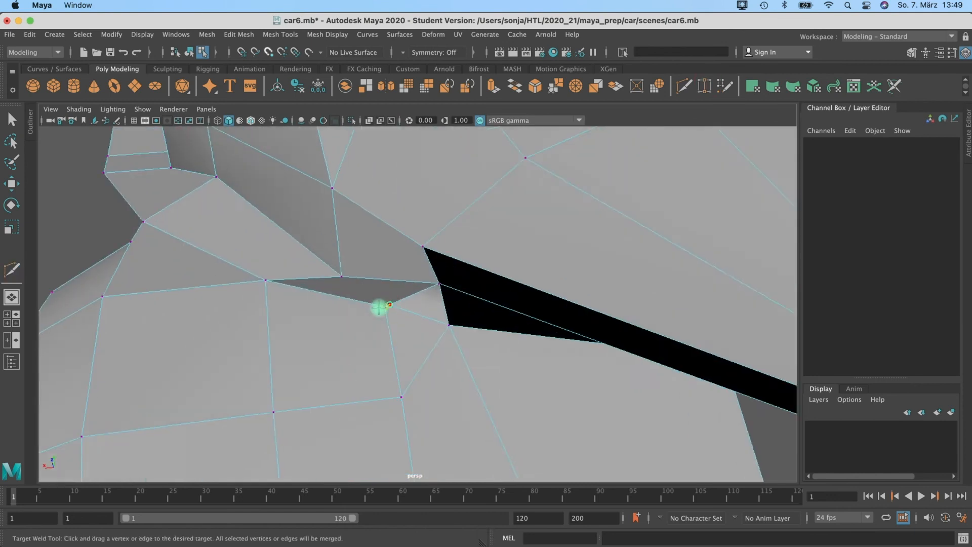
- Show the combined body in smooth preview and clear the selection
{"action": "key", "text": "3"}
{"action": "key", "text": "q"}
{"action": "right_click_drag", "start_coordinate": [484, 239], "coordinate": [632, 159]}
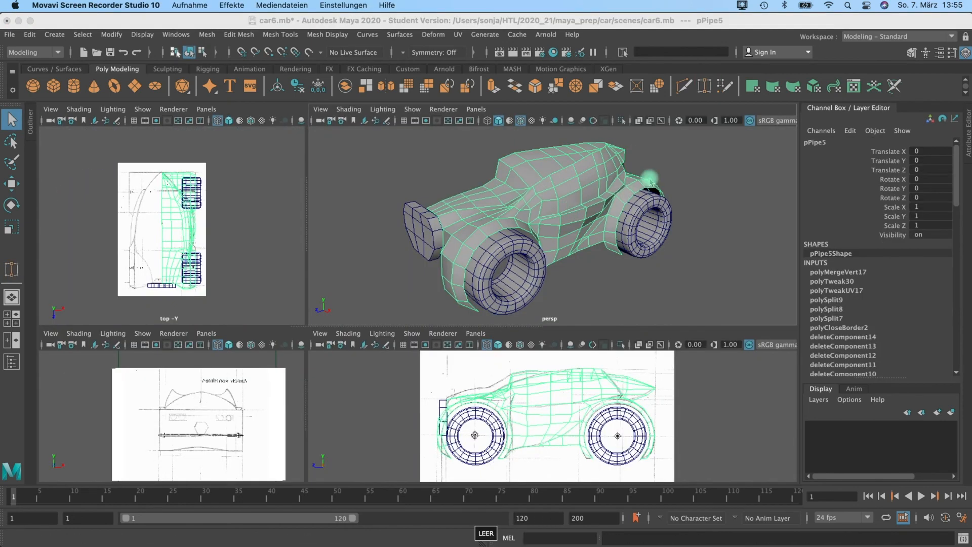
{"action": "left_click", "coordinate": [670, 168]}
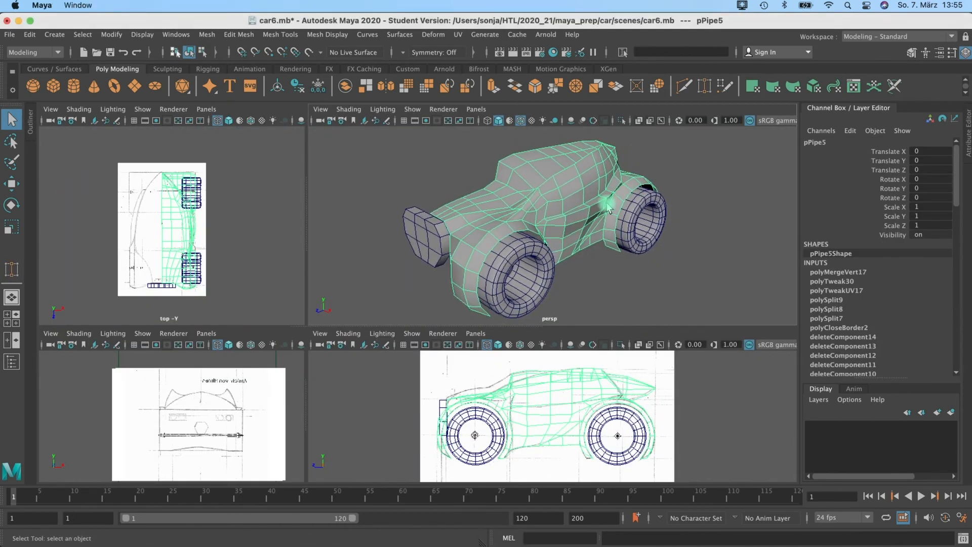
{"action": "left_click", "coordinate": [651, 169]}
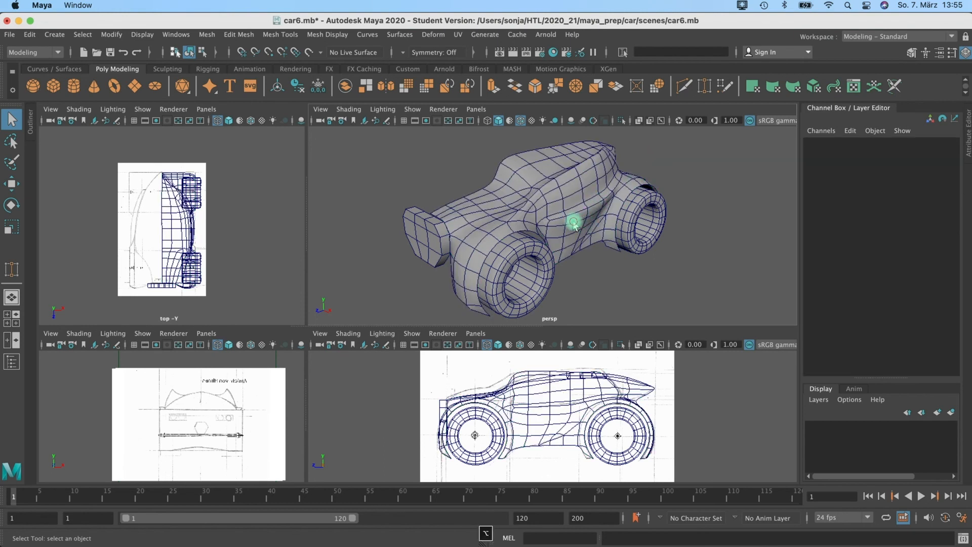
- Weld a remaining stray vertex on the combined body mesh with Target Weld
{"action": "left_click", "coordinate": [569, 212]}
{"action": "key", "text": "space"}
{"action": "left_click_drag", "start_coordinate": [455, 278], "coordinate": [201, 234], "text": "alt"}
{"action": "left_click", "coordinate": [202, 233]}
{"action": "left_click_drag", "start_coordinate": [579, 310], "coordinate": [454, 305], "text": "alt"}
{"action": "left_click", "coordinate": [455, 283]}
{"action": "right_click_drag", "start_coordinate": [454, 306], "coordinate": [653, 293], "text": "alt"}
{"action": "left_click_drag", "start_coordinate": [488, 294], "coordinate": [432, 293], "text": "alt"}
{"action": "scroll", "coordinate": [521, 336], "scroll_direction": "down", "scroll_amount": 5}
{"action": "right_click_drag", "start_coordinate": [432, 293], "coordinate": [445, 303], "text": "alt"}
{"action": "left_click_drag", "start_coordinate": [444, 303], "coordinate": [489, 278], "text": "alt"}
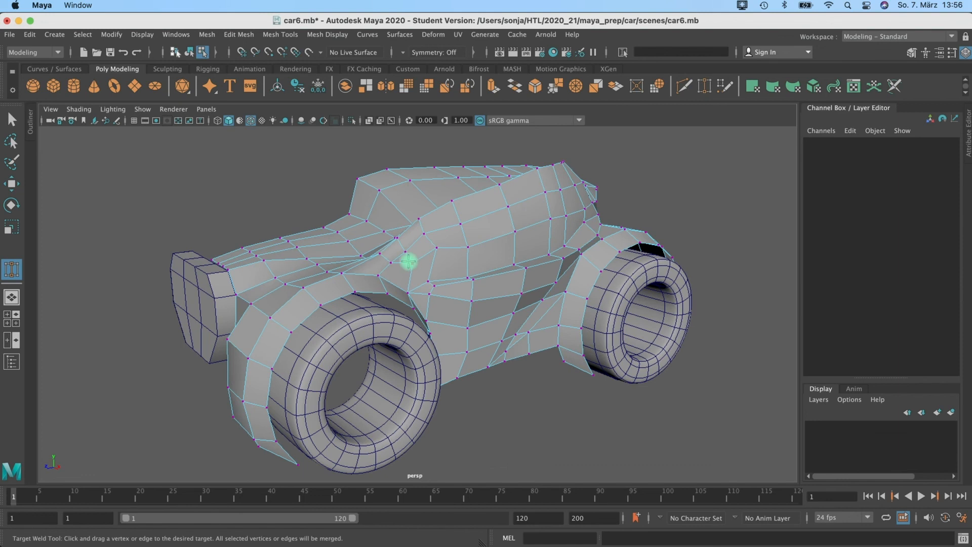
- Return the body to object mode with smooth preview and examine the whole car from several angles
{"action": "right_click_drag", "start_coordinate": [434, 221], "coordinate": [488, 200]}
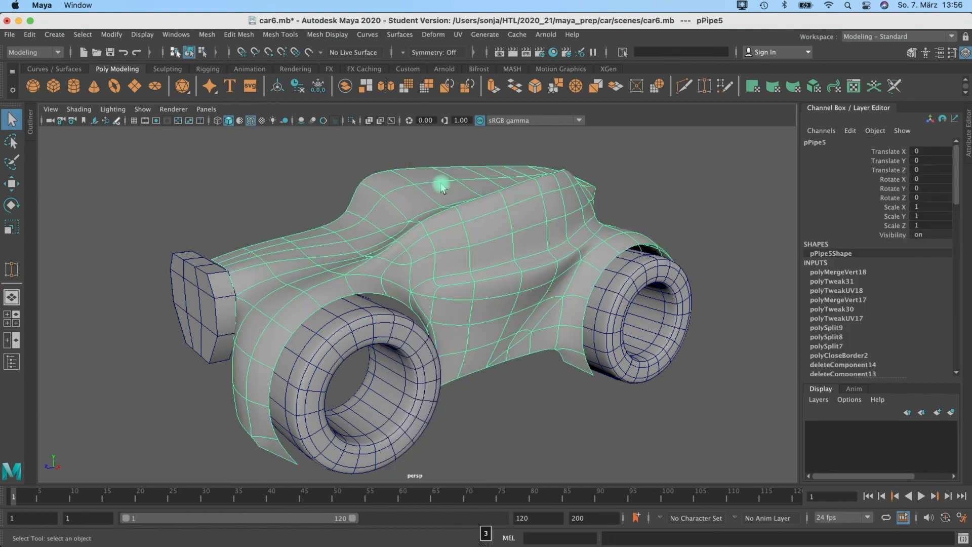
{"action": "scroll", "coordinate": [430, 186], "scroll_direction": "down", "scroll_amount": 3}
{"action": "left_click", "coordinate": [395, 179]}
{"action": "left_click_drag", "start_coordinate": [436, 257], "coordinate": [308, 249], "text": "alt"}
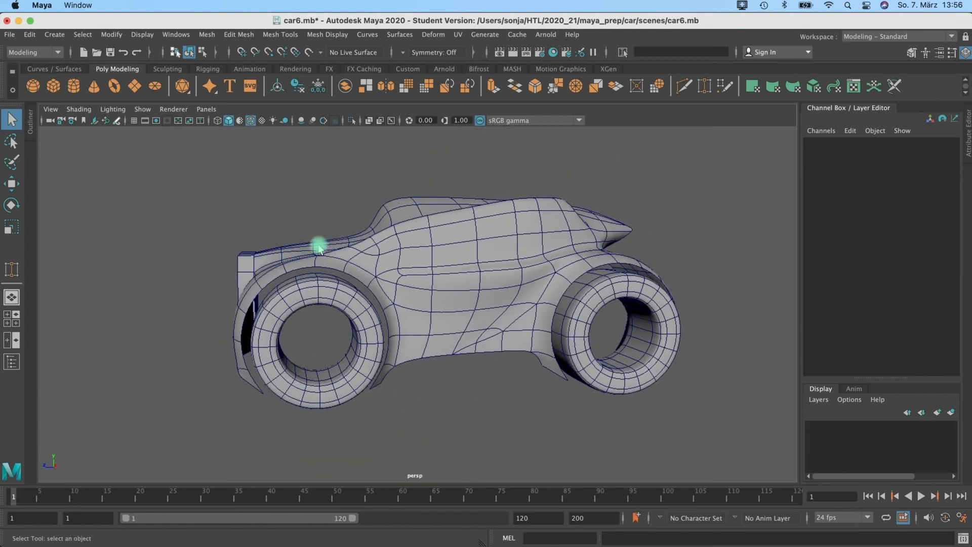
{"action": "left_click_drag", "start_coordinate": [438, 253], "coordinate": [476, 292], "text": "alt"}
{"action": "left_click_drag", "start_coordinate": [374, 287], "coordinate": [511, 279], "text": "alt"}
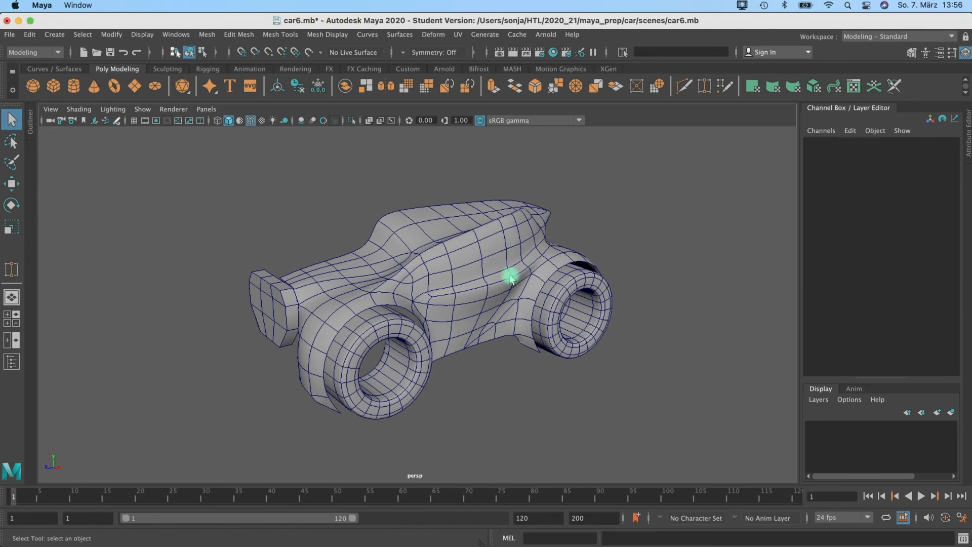